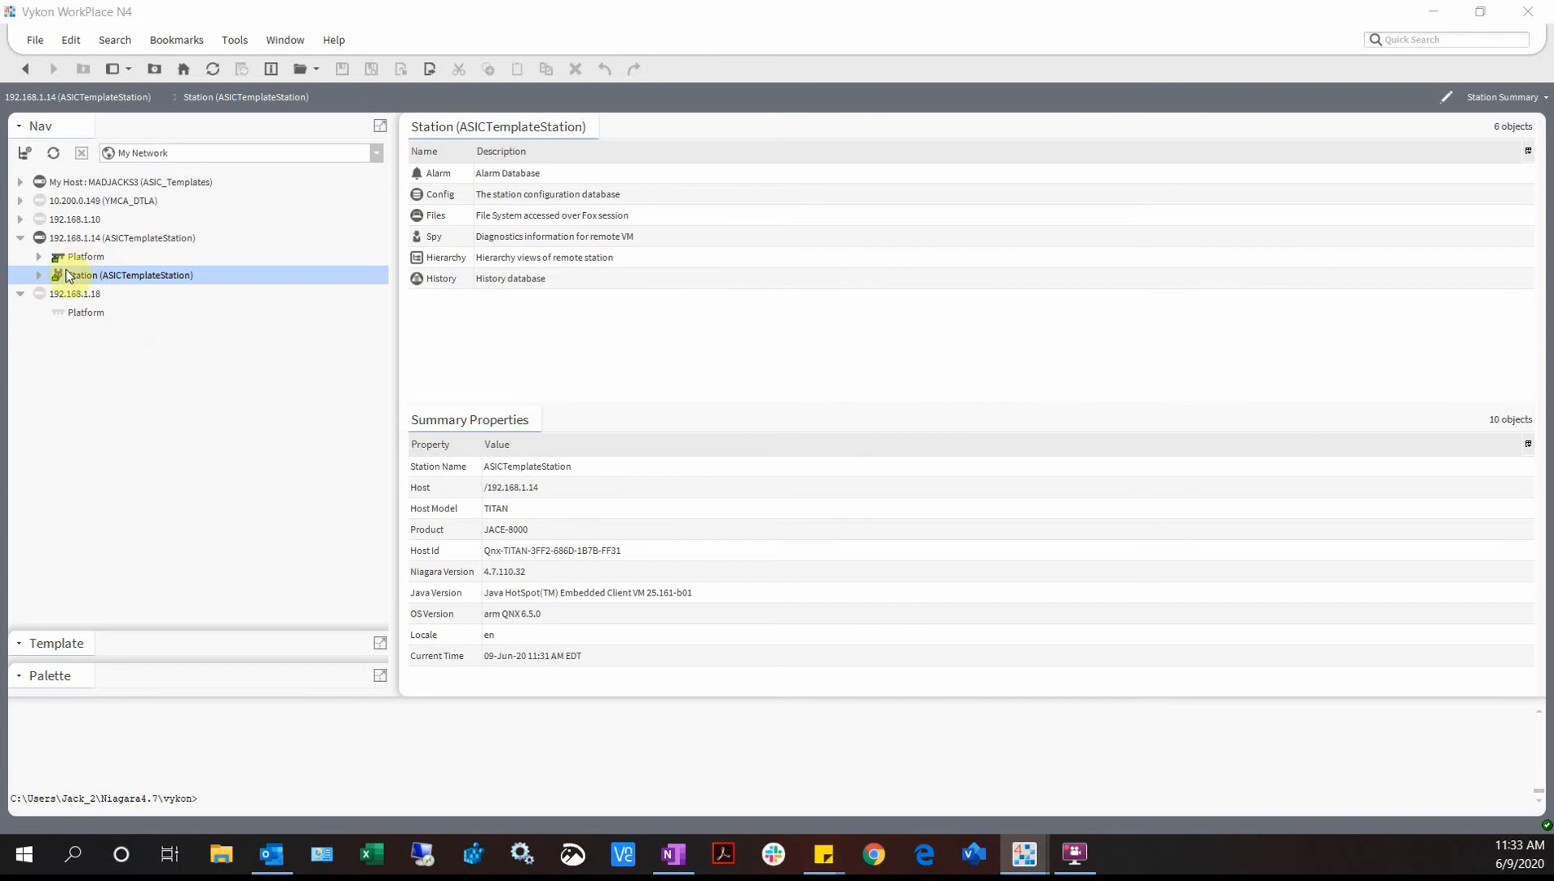
- Open the ProgramService's Batch Editor from the ASICTemplateStation's Config services
click(40, 274)
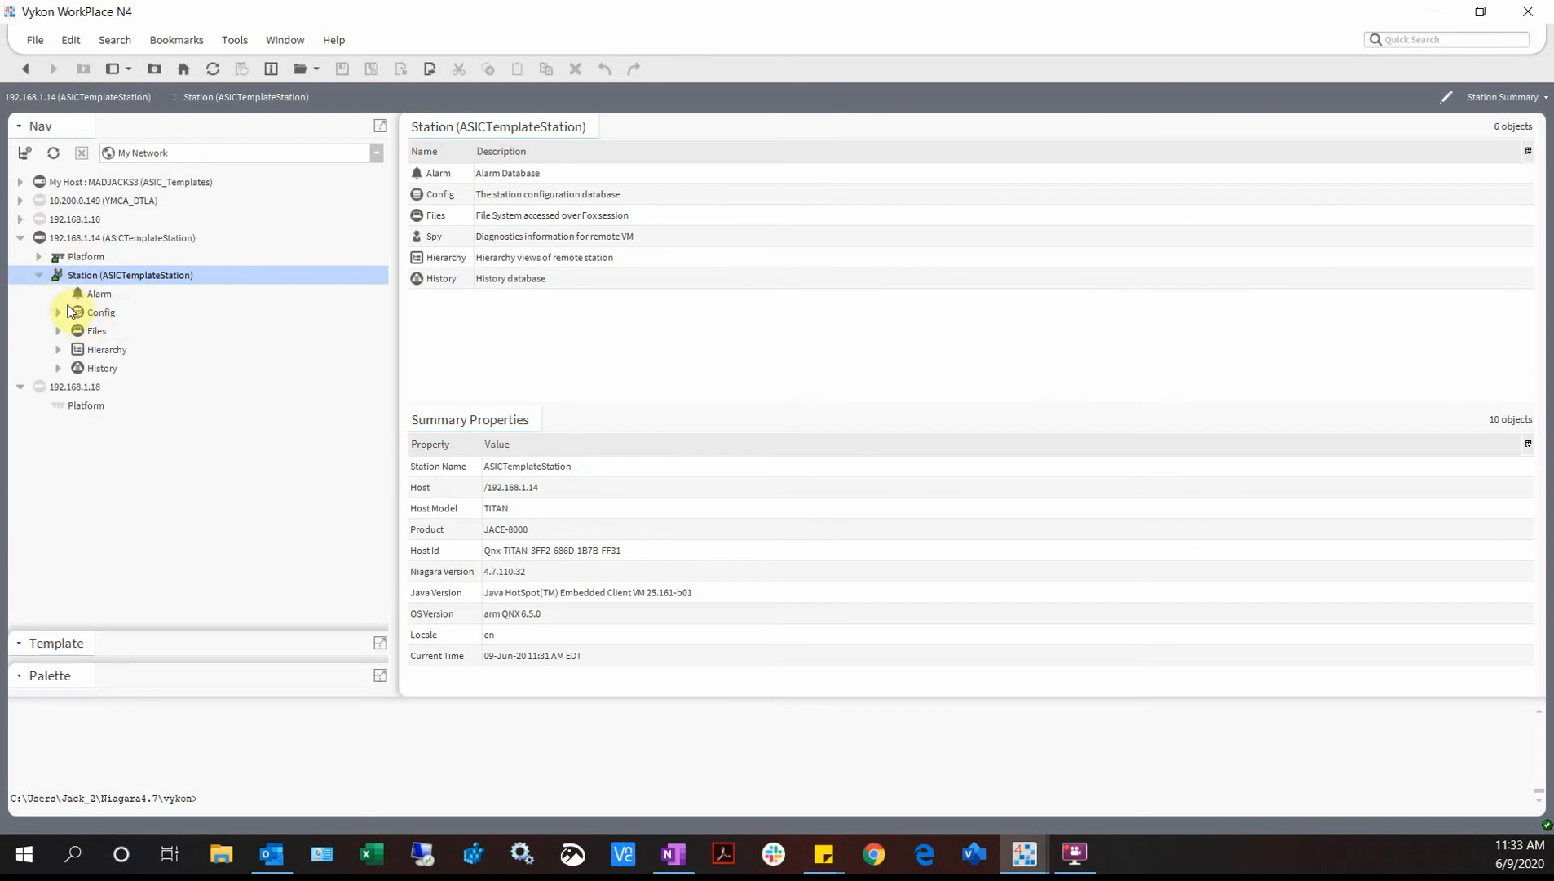
click(57, 313)
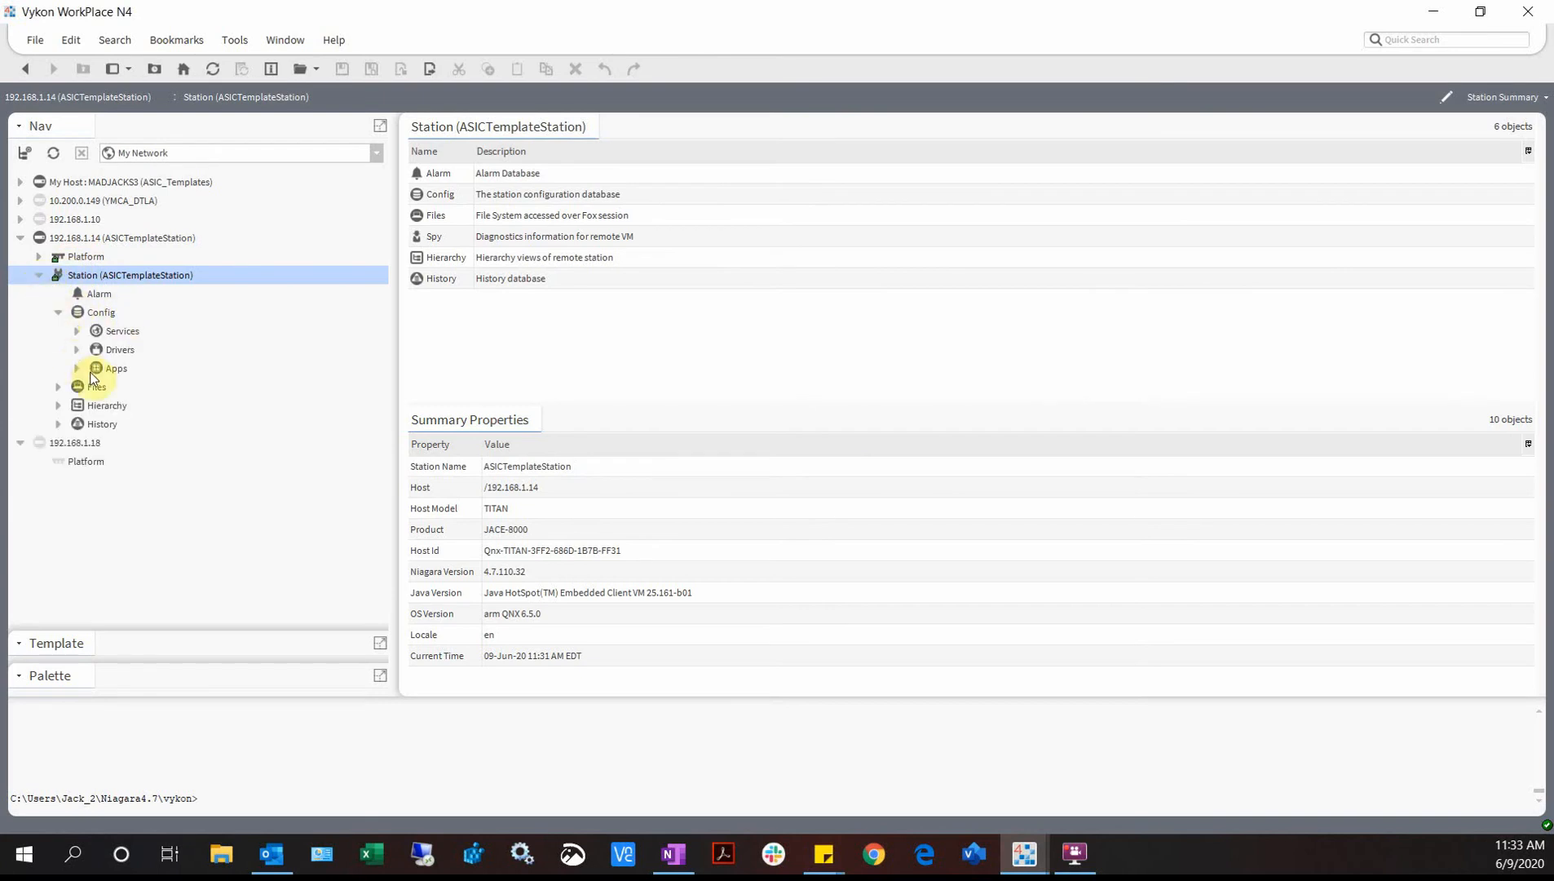
click(78, 330)
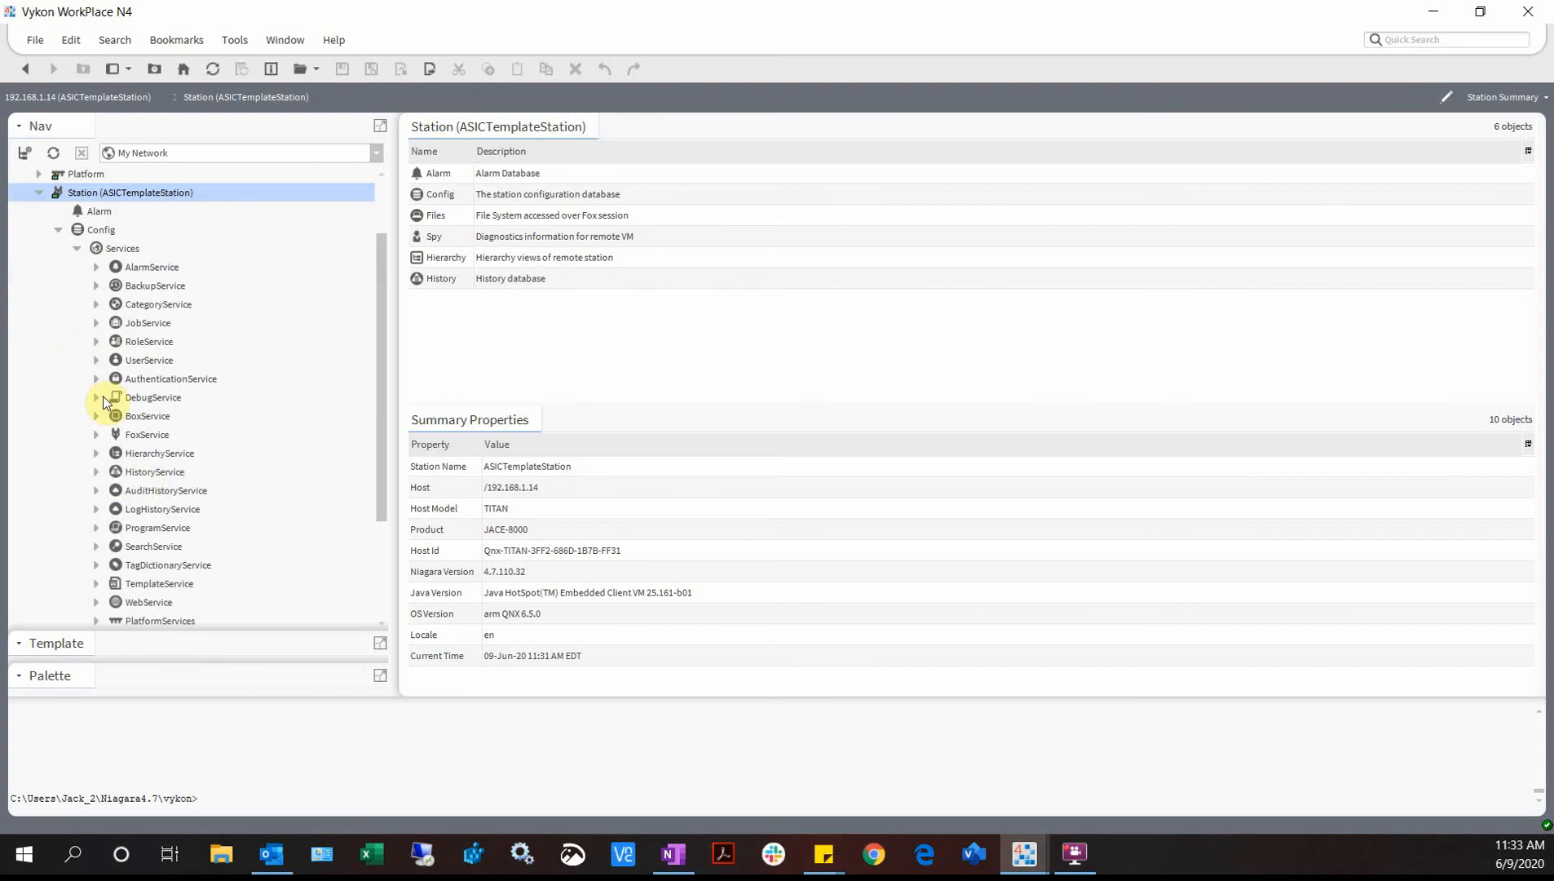
double_click(158, 527)
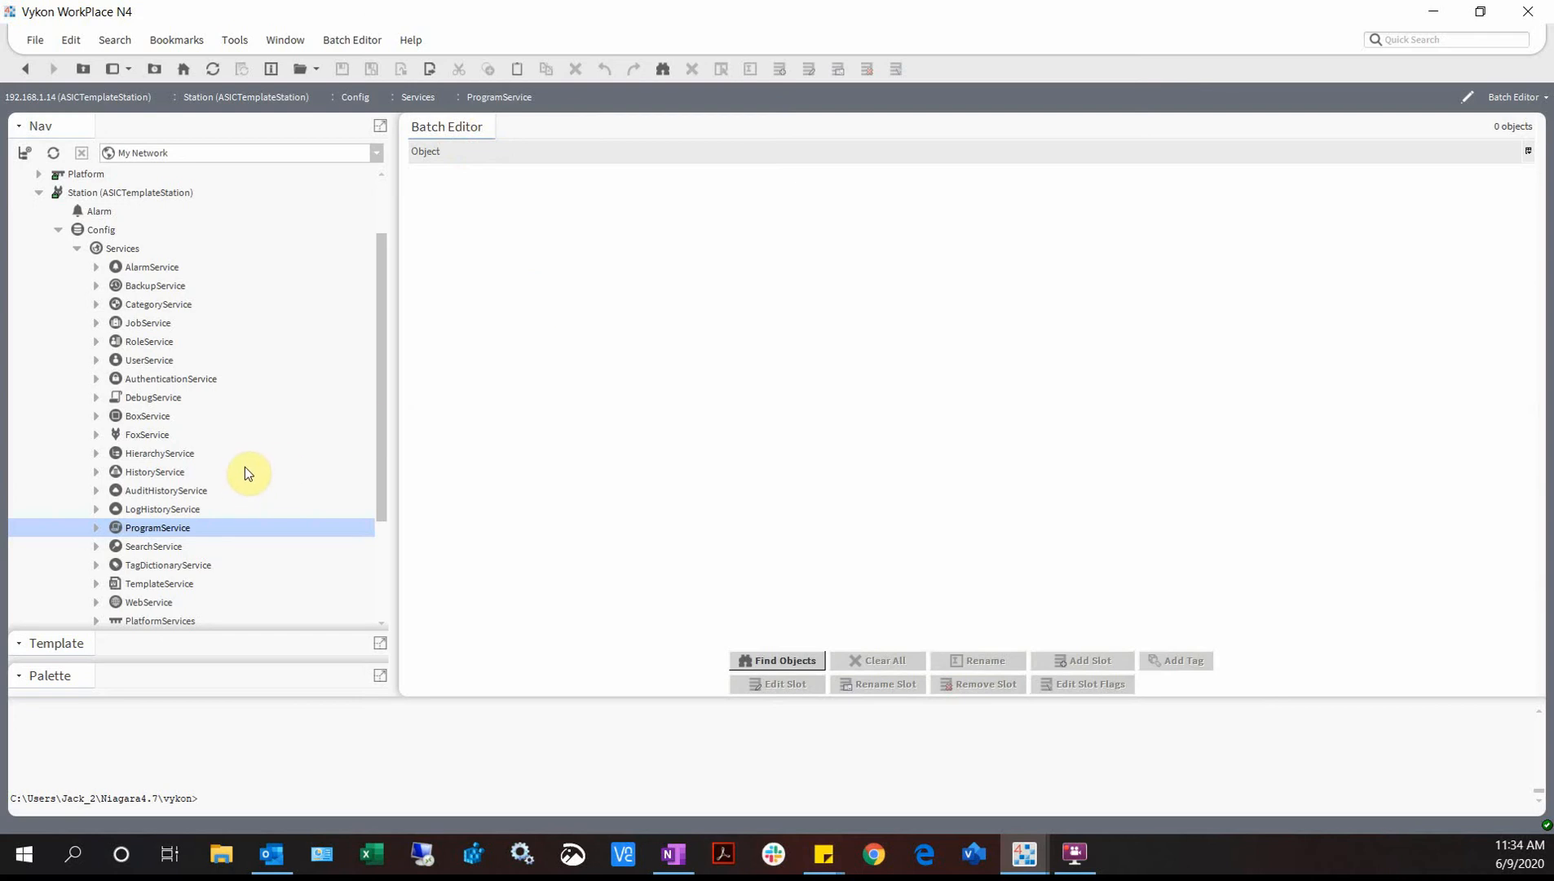
- Expand the station's Drivers down to the Points of VAV1 under AsicNetwork
scroll(270, 472, down, 3)
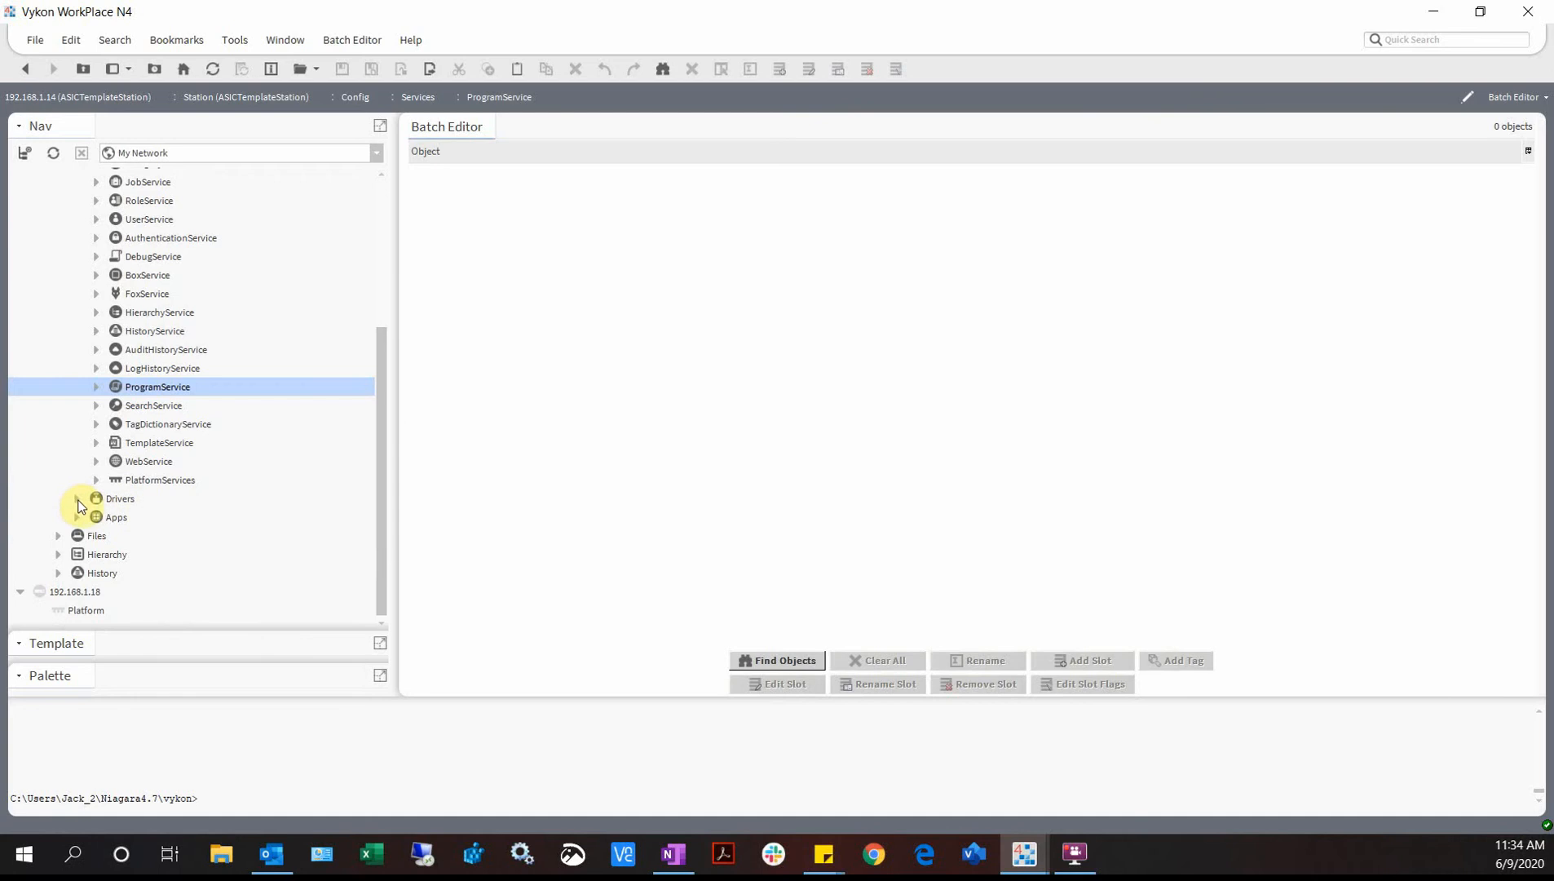
click(77, 498)
click(96, 538)
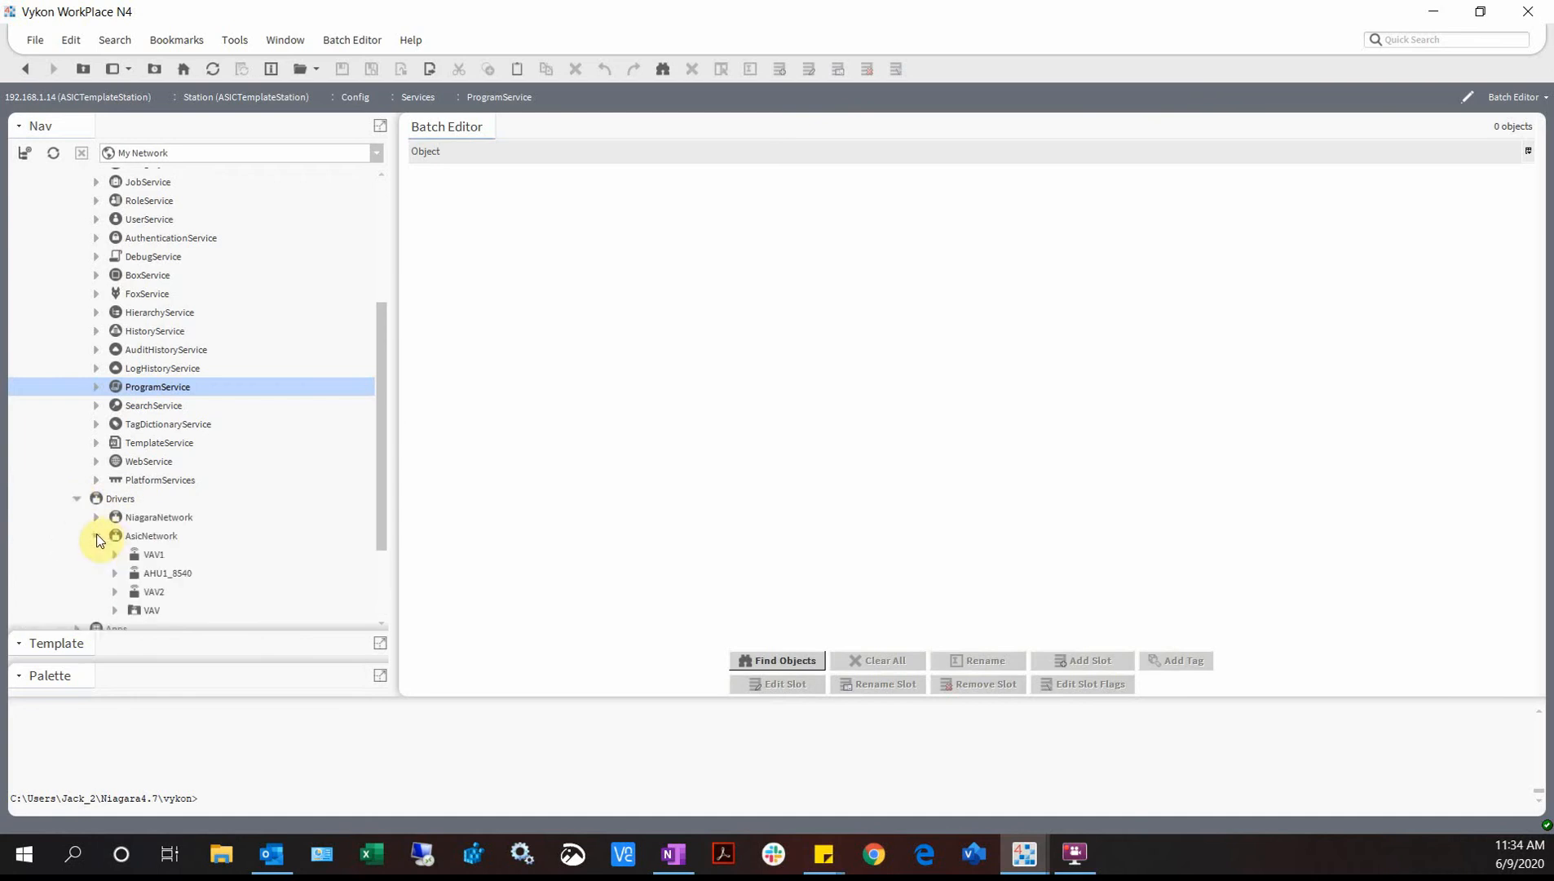
scroll(111, 556, down, 2)
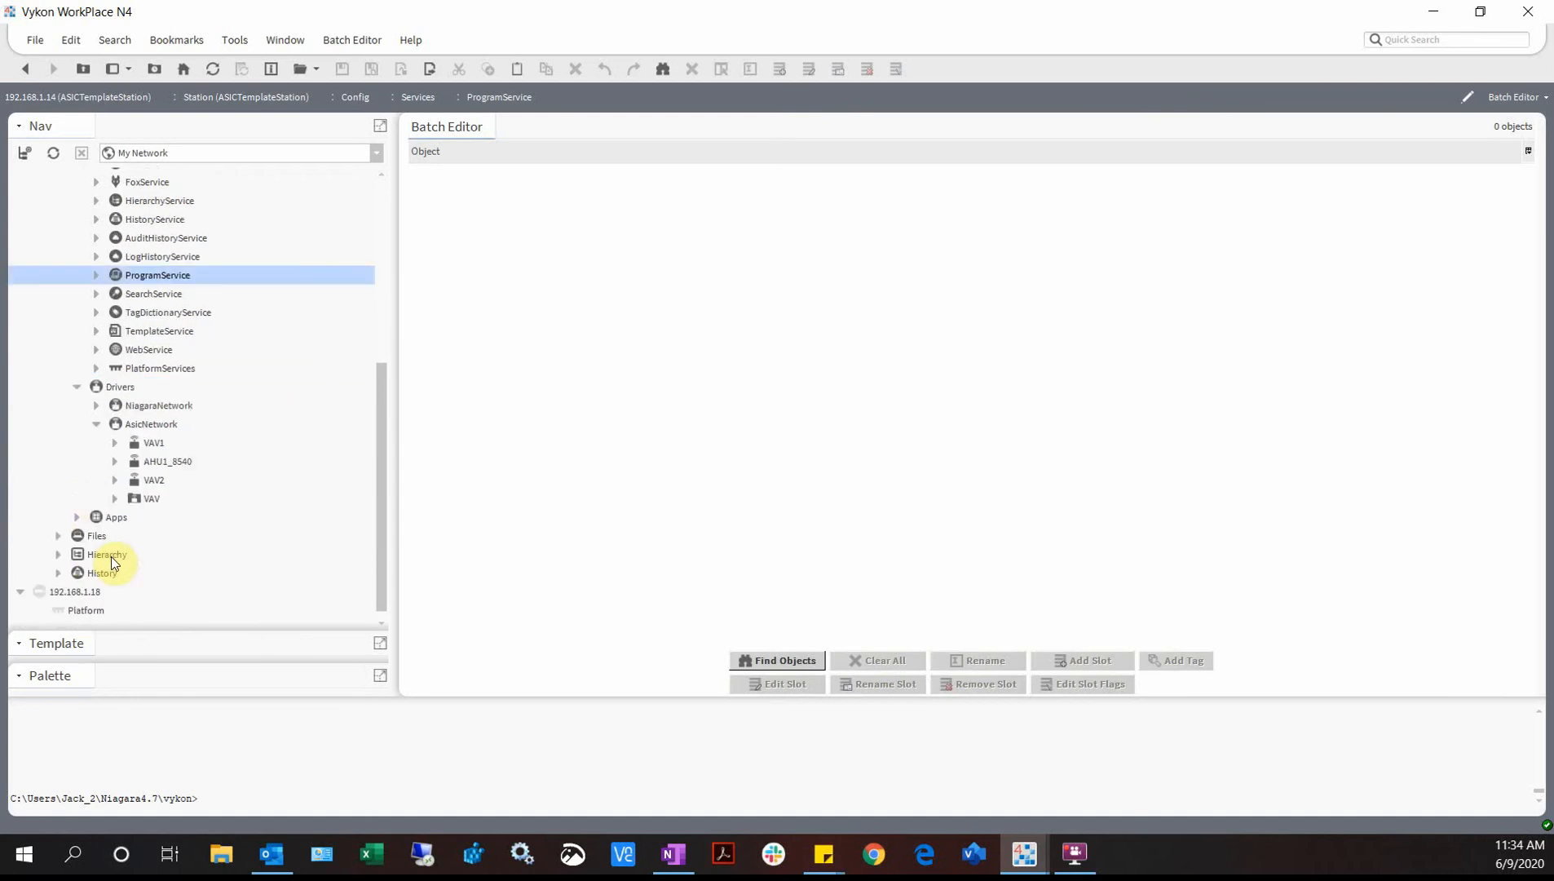
click(115, 443)
click(134, 481)
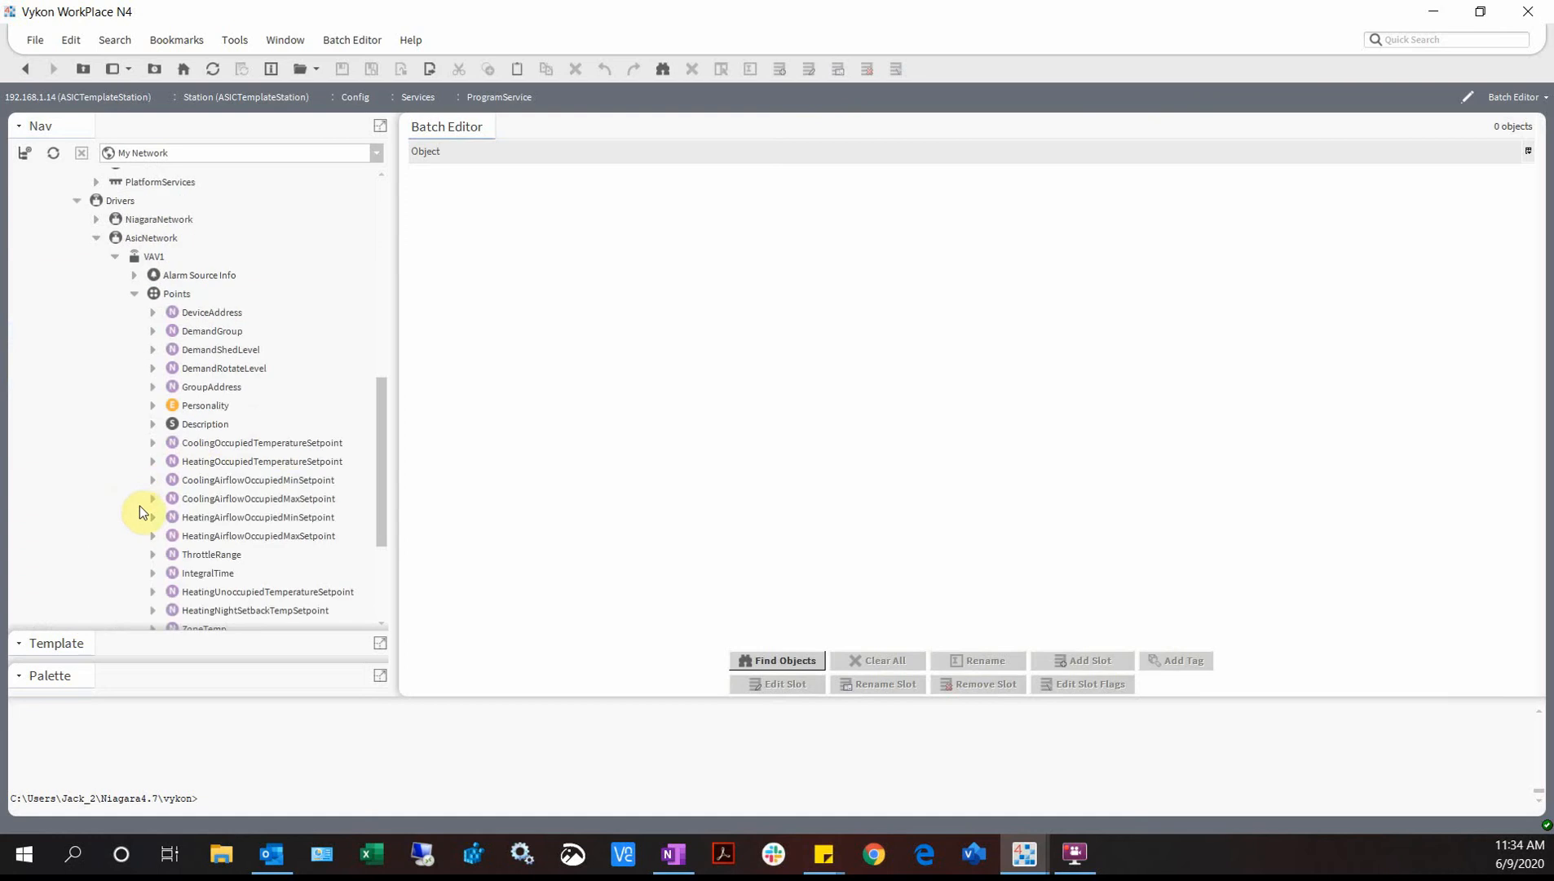
- Add VAV1's six points from CoolingOccupiedTemperatureSetpoint through HeatingAirflowOccupiedMaxSetpoint to the Batch Editor
click(292, 442)
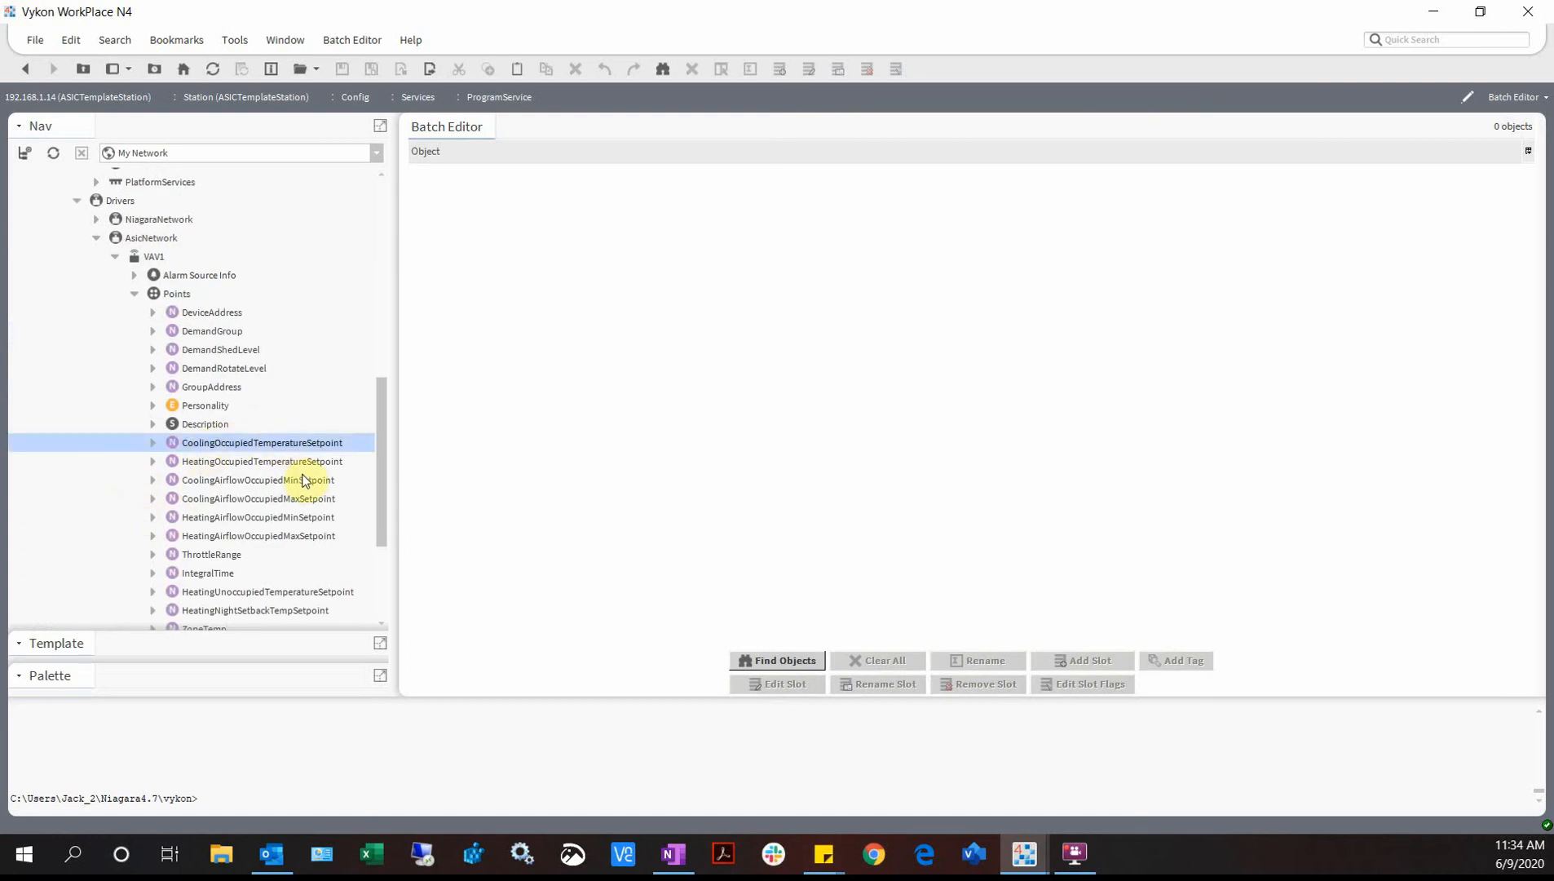
shift+click(300, 536)
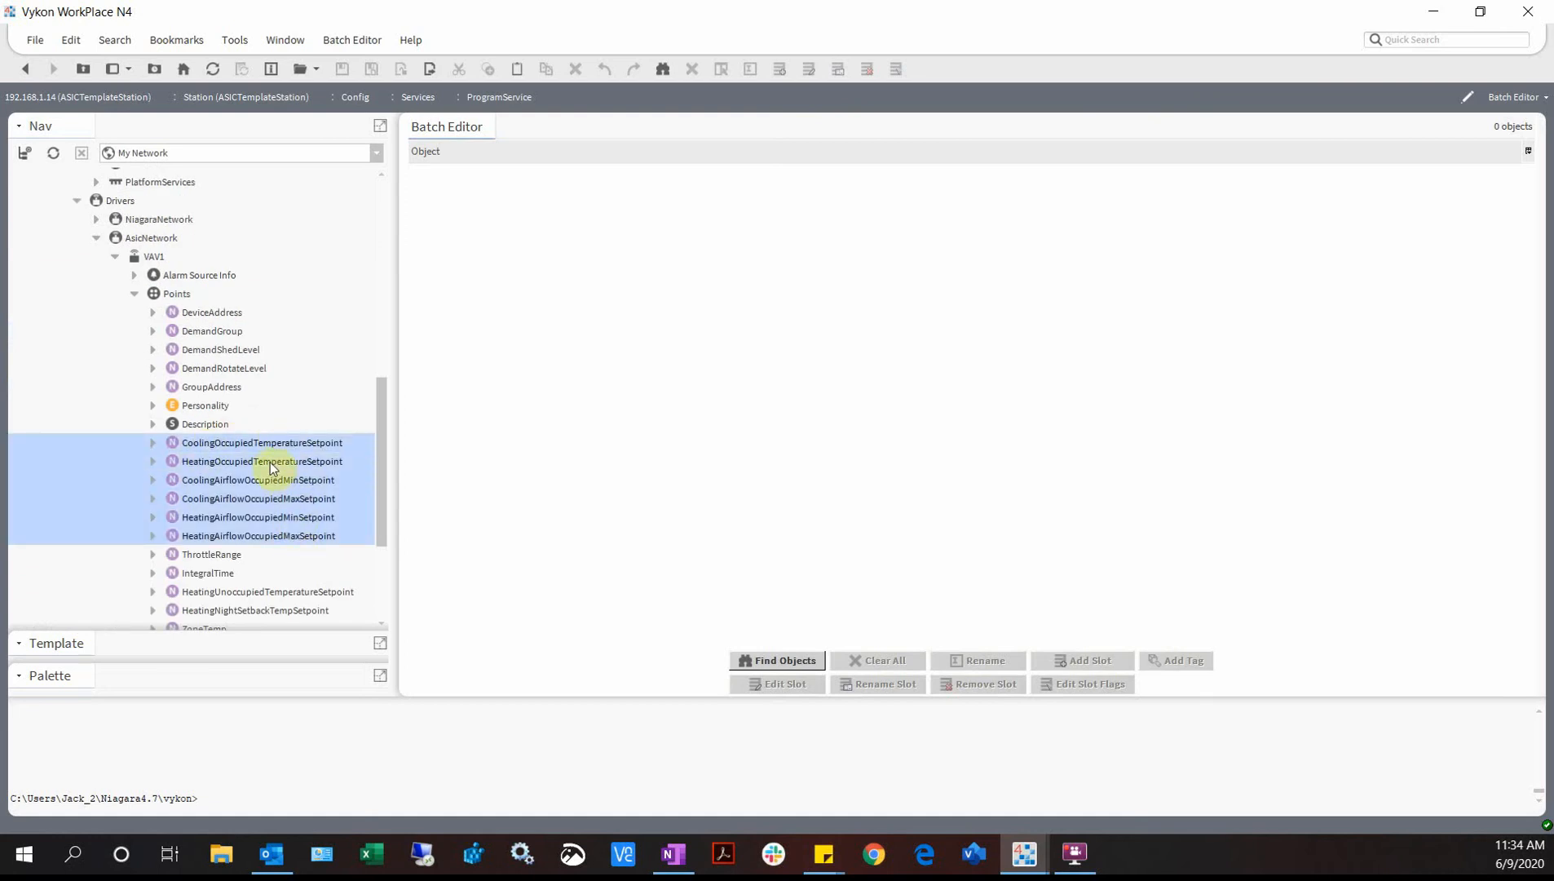
drag(274, 465, 578, 484)
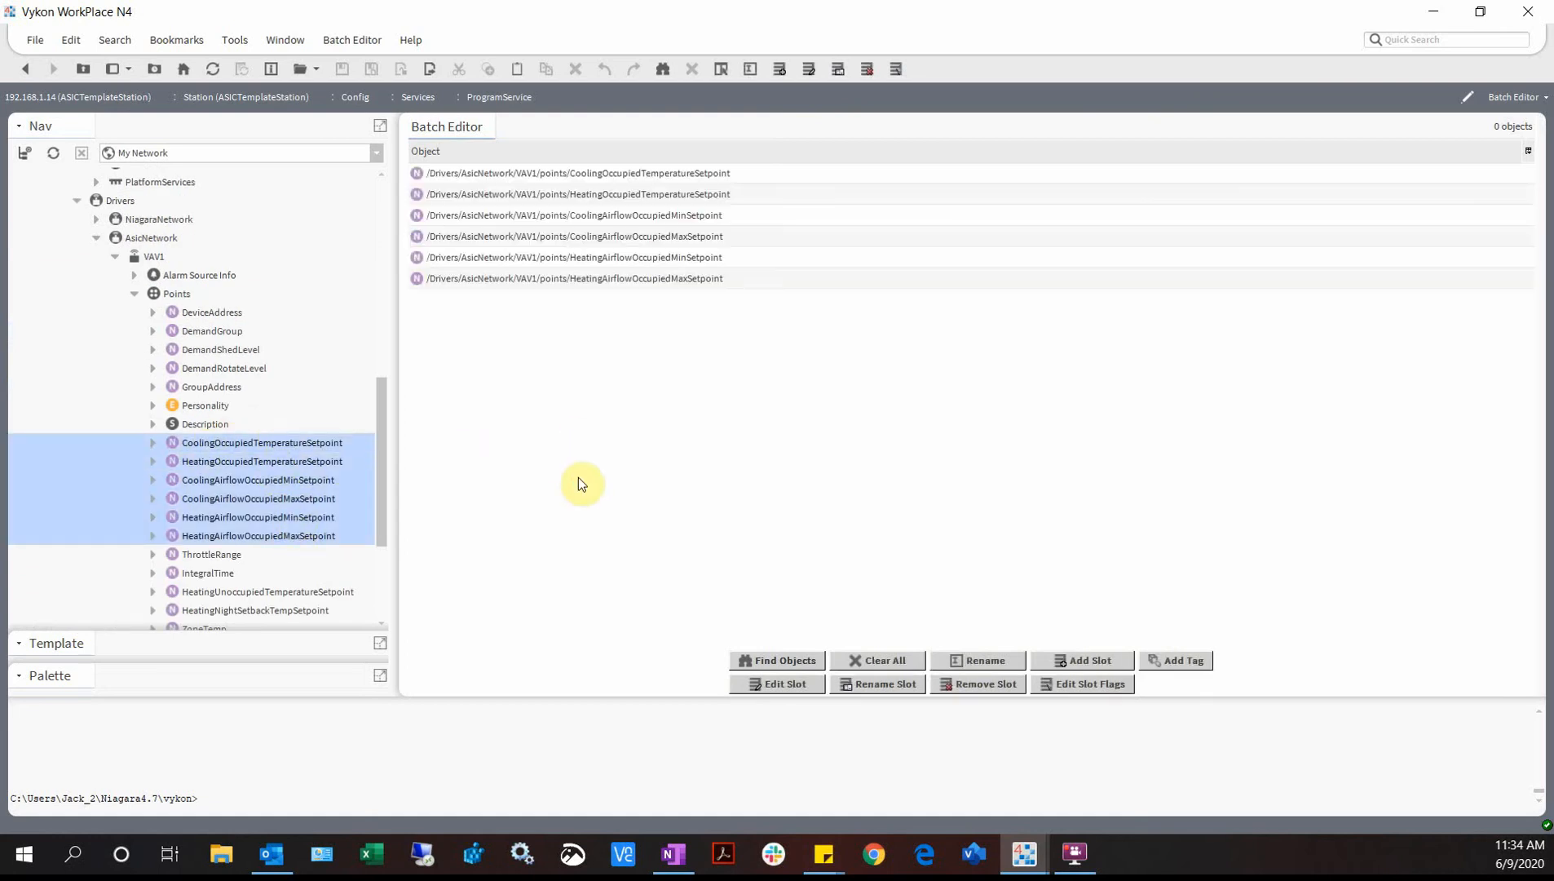
- Clear all the added setpoint objects from the Batch Editor
click(604, 237)
click(599, 178)
click(607, 355)
click(877, 660)
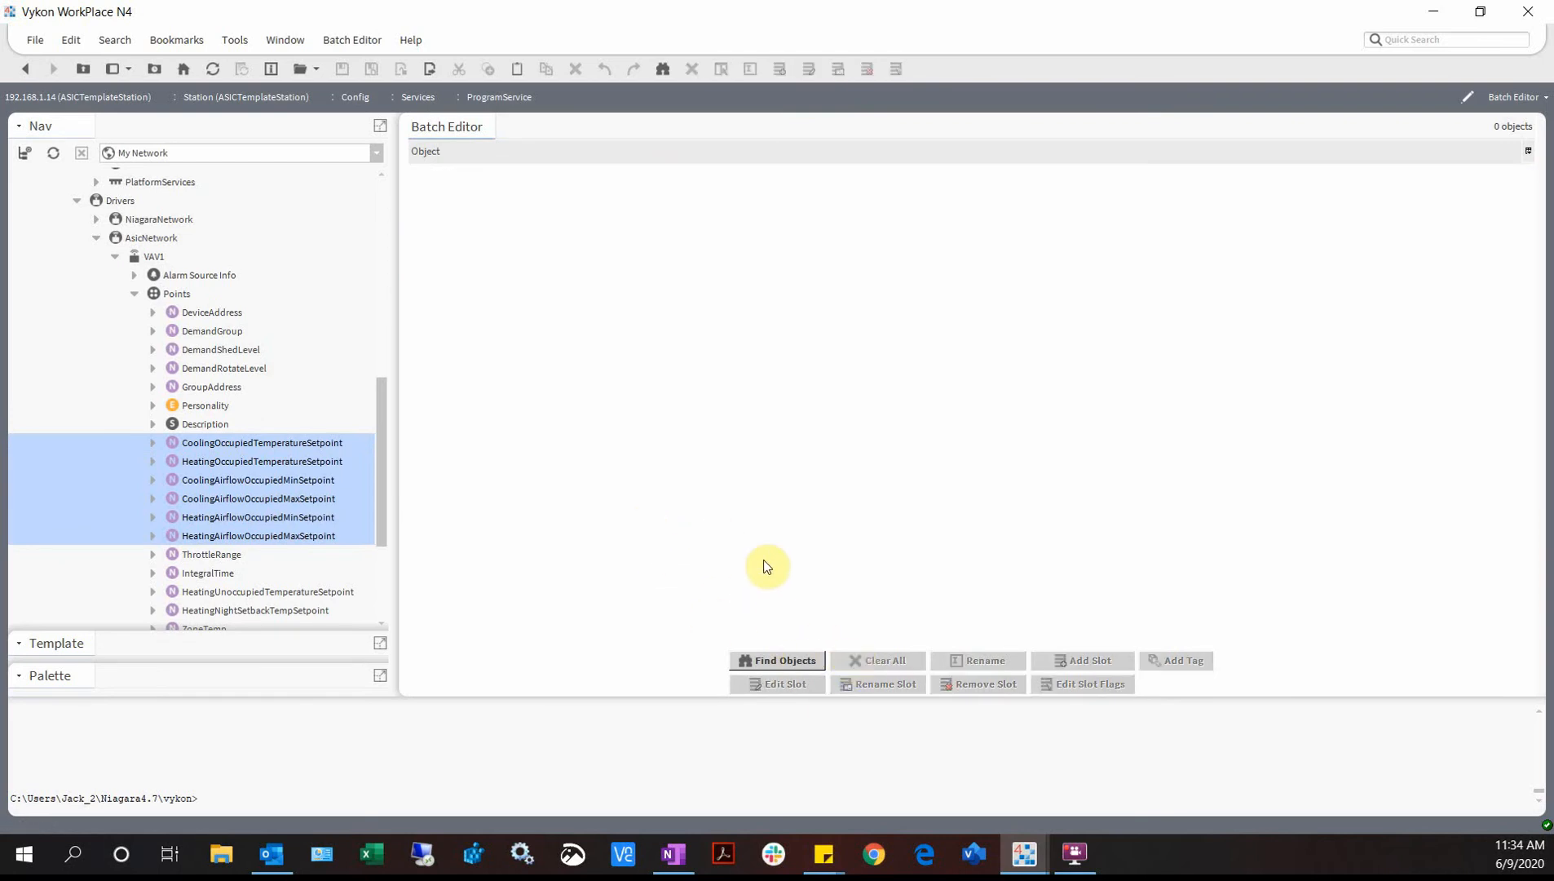
- Start an object search in the Batch Editor and set its root to AsicNetwork under Config's Drivers
click(789, 661)
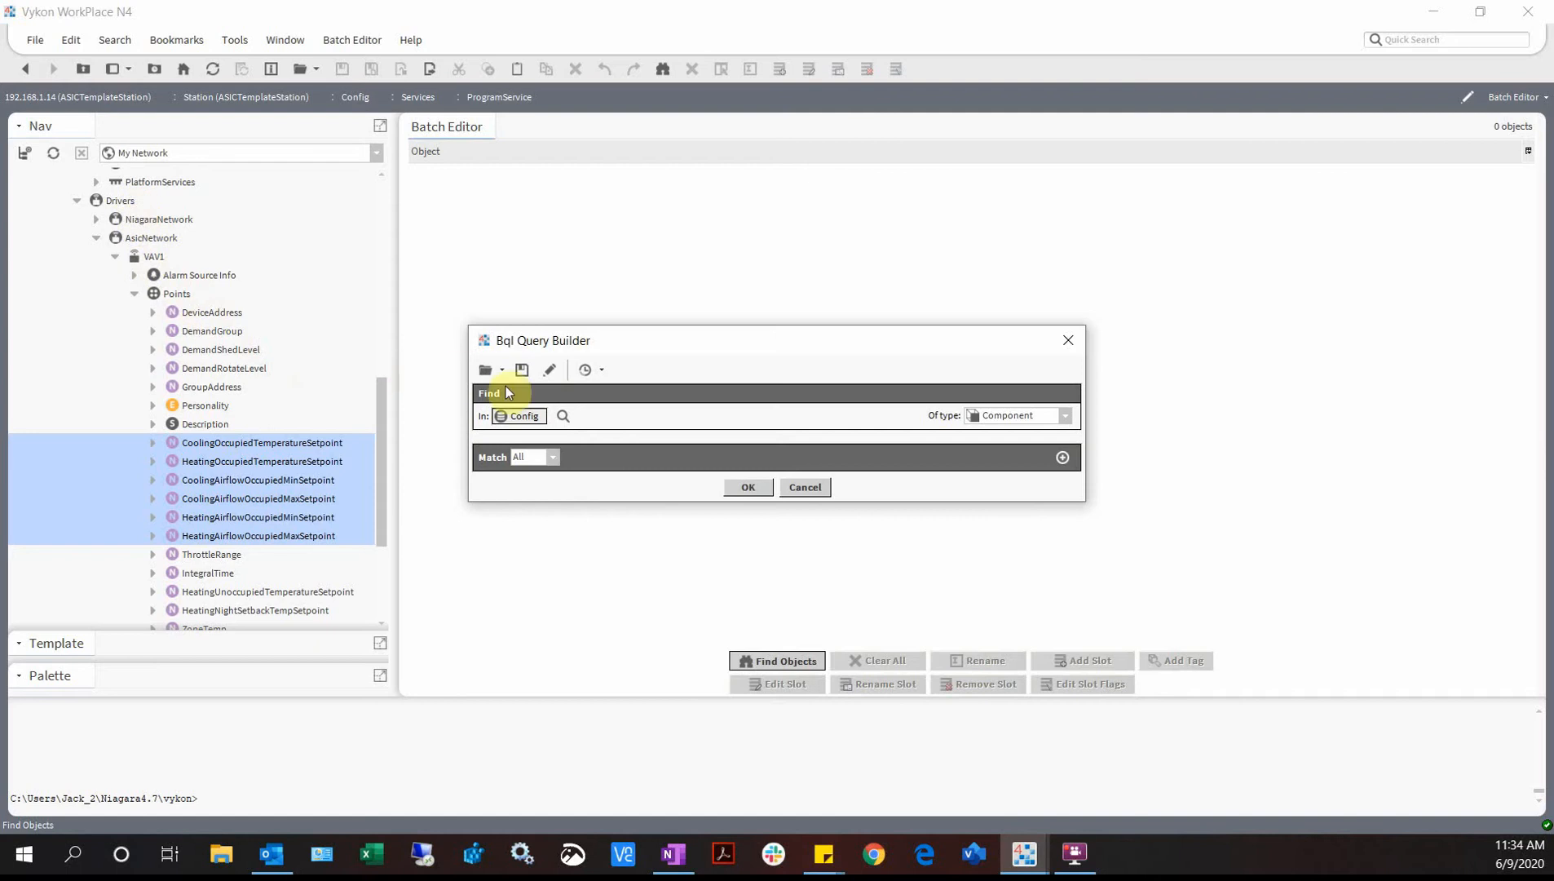
click(563, 418)
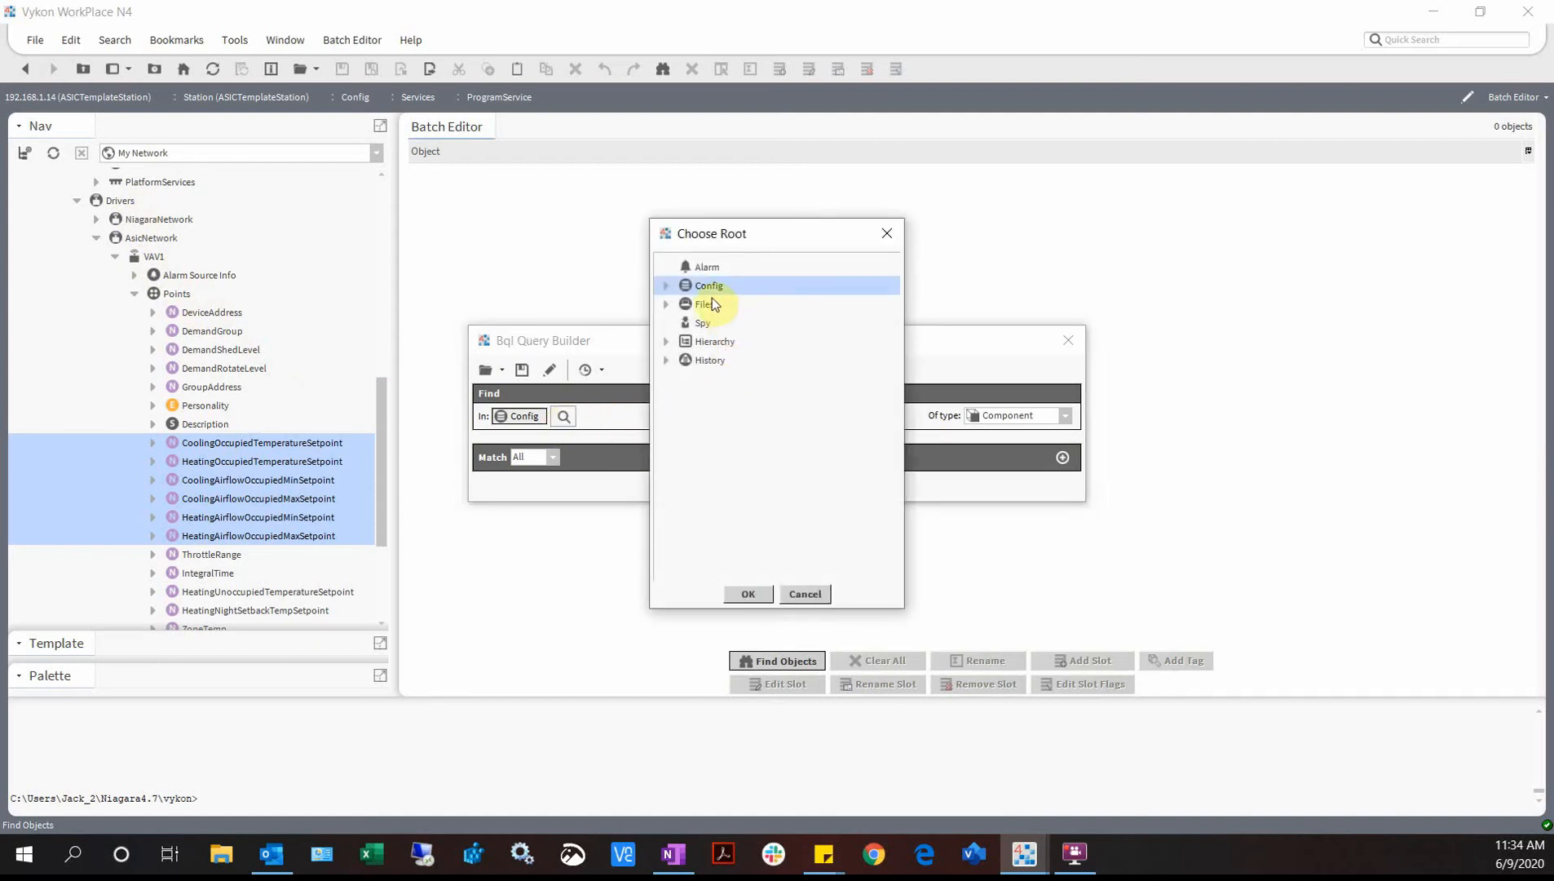
click(667, 286)
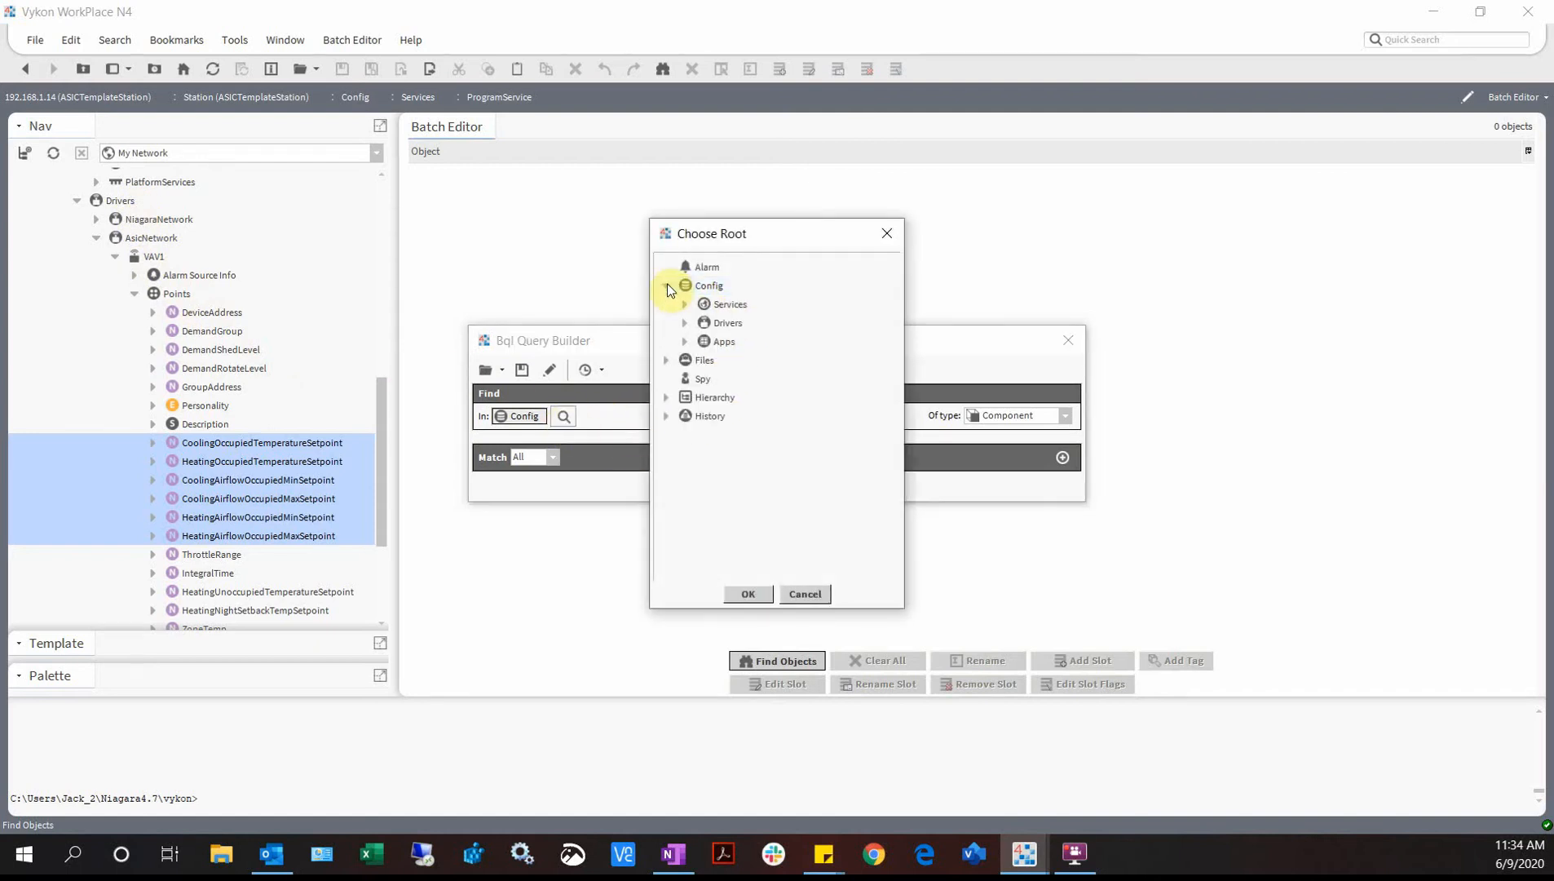
click(686, 323)
click(704, 359)
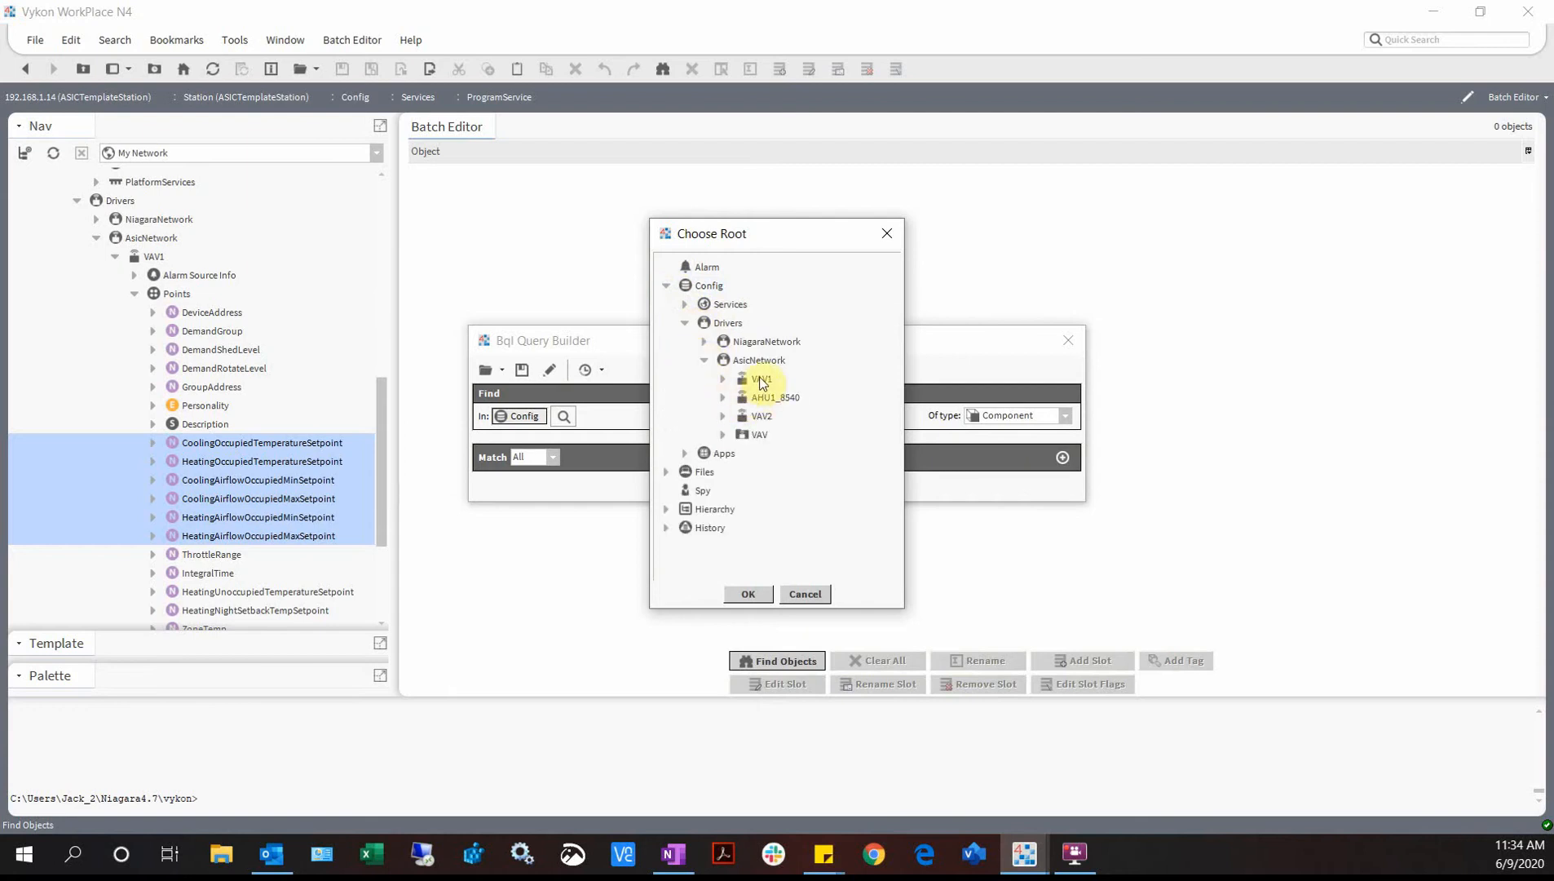
click(763, 381)
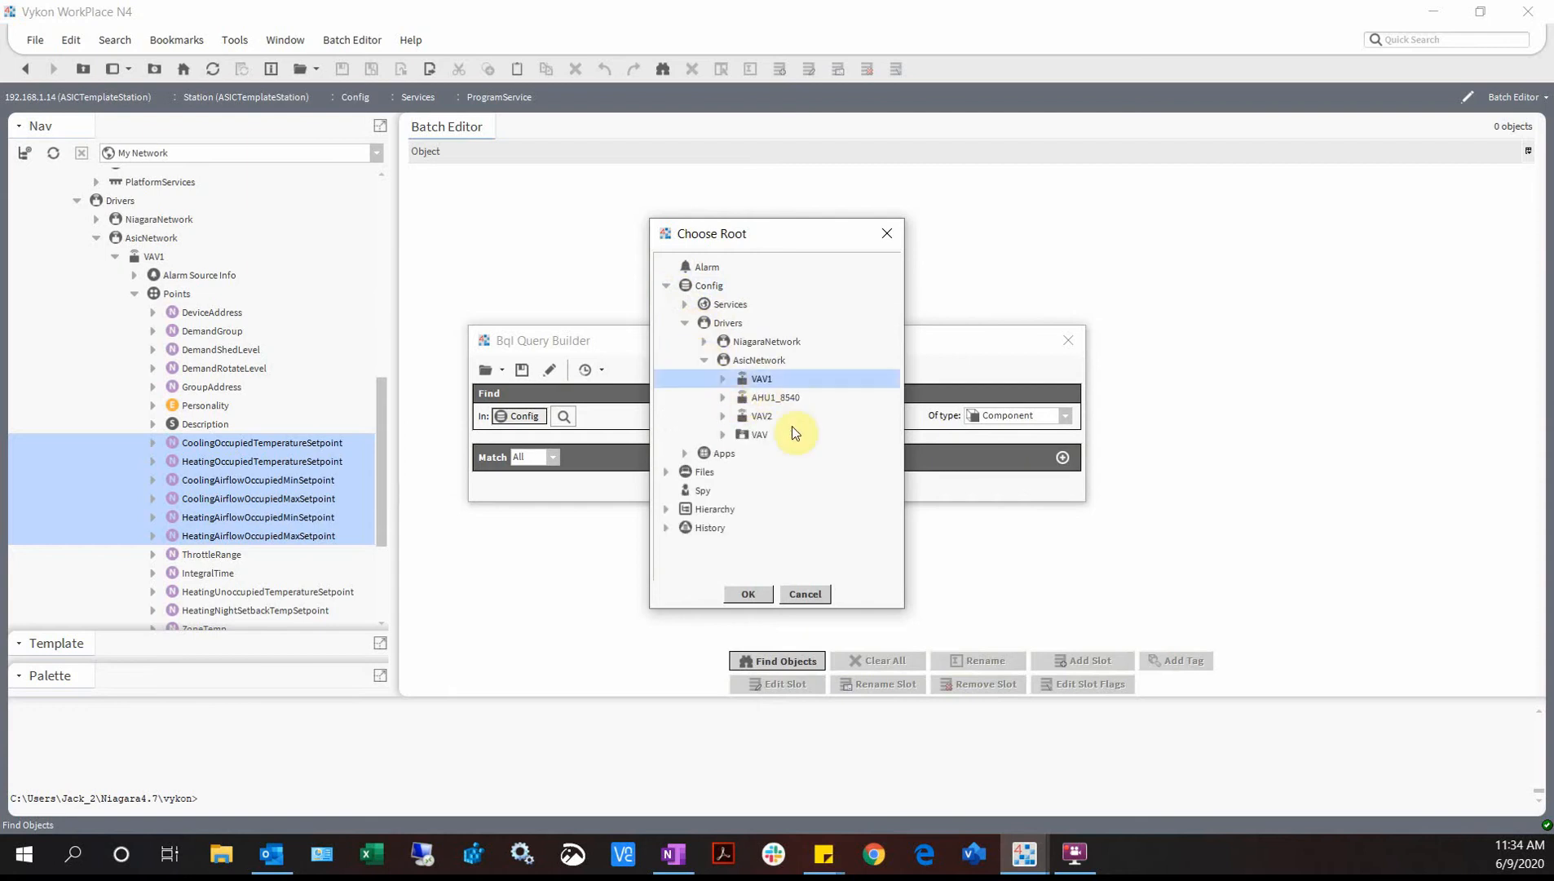
click(705, 360)
click(764, 360)
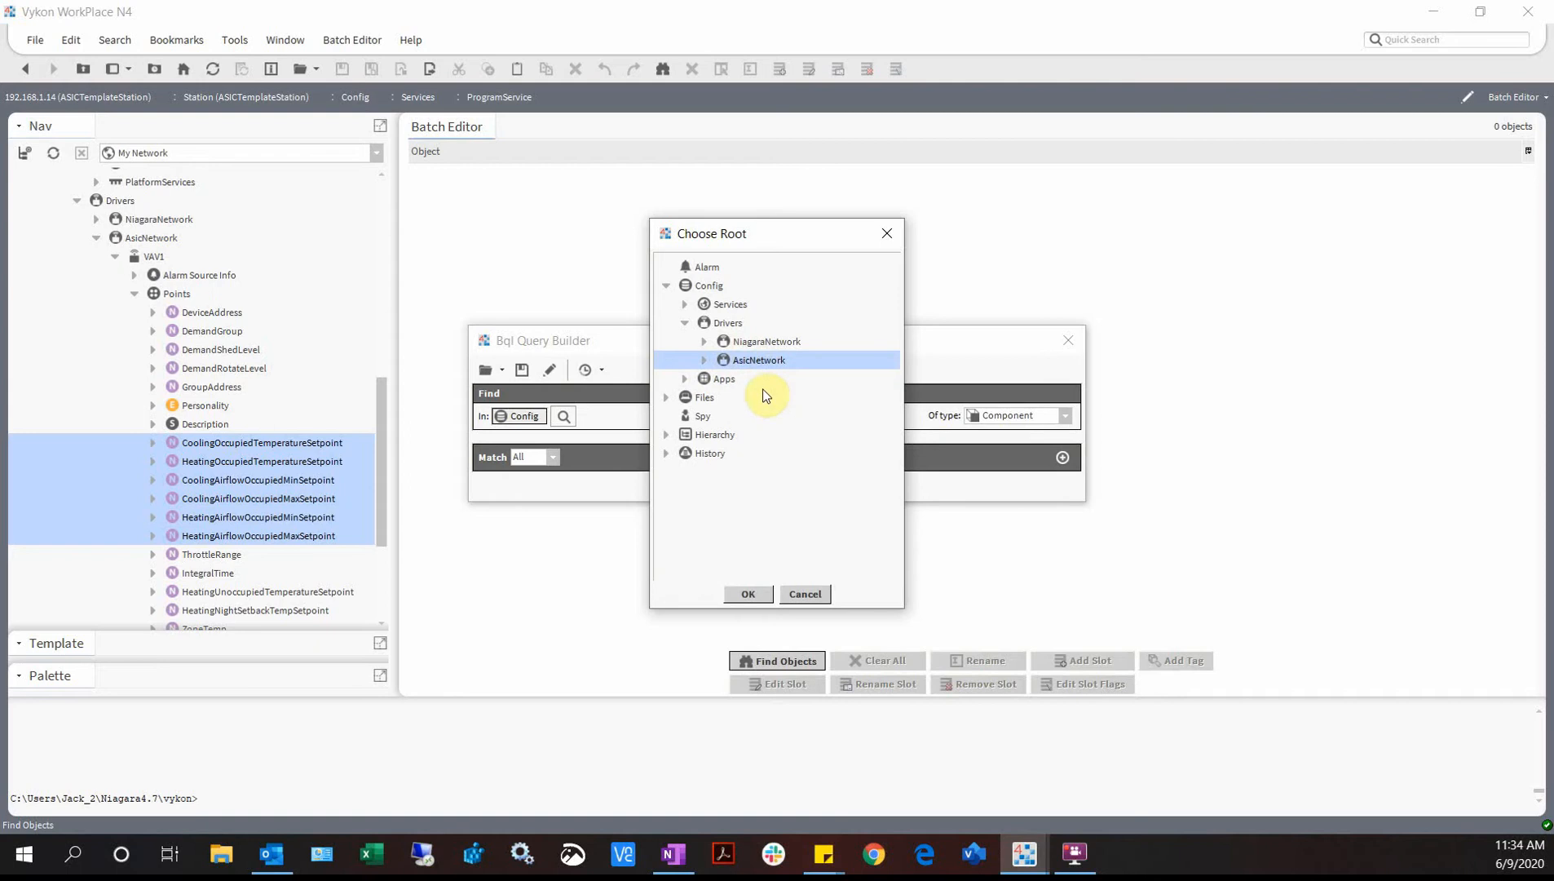
click(749, 594)
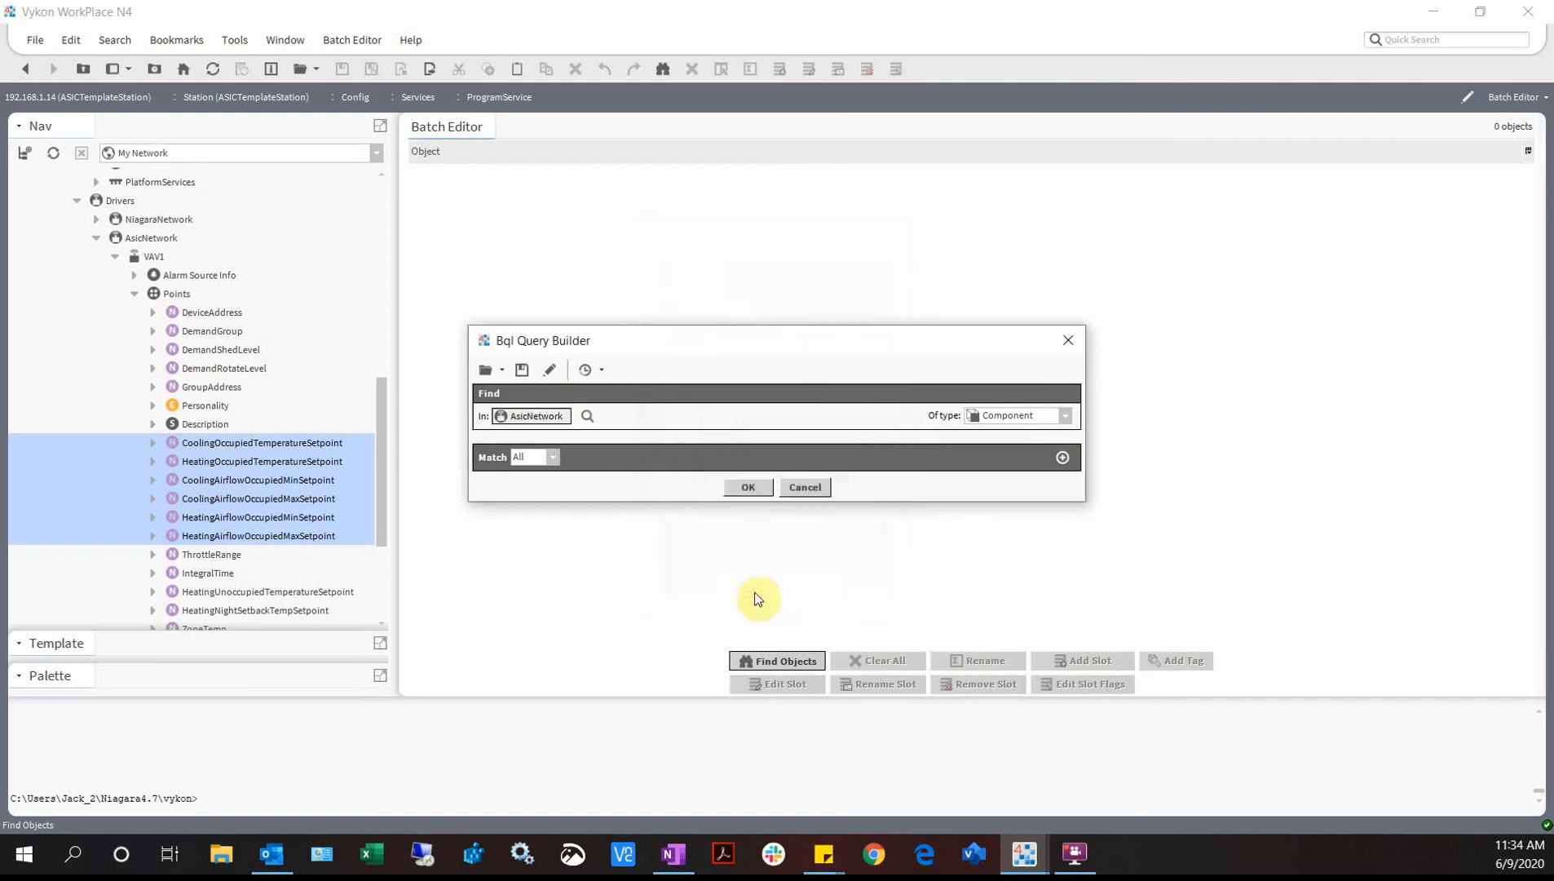
- Try Control Point and Boolean Point as the object type of the query
click(1070, 418)
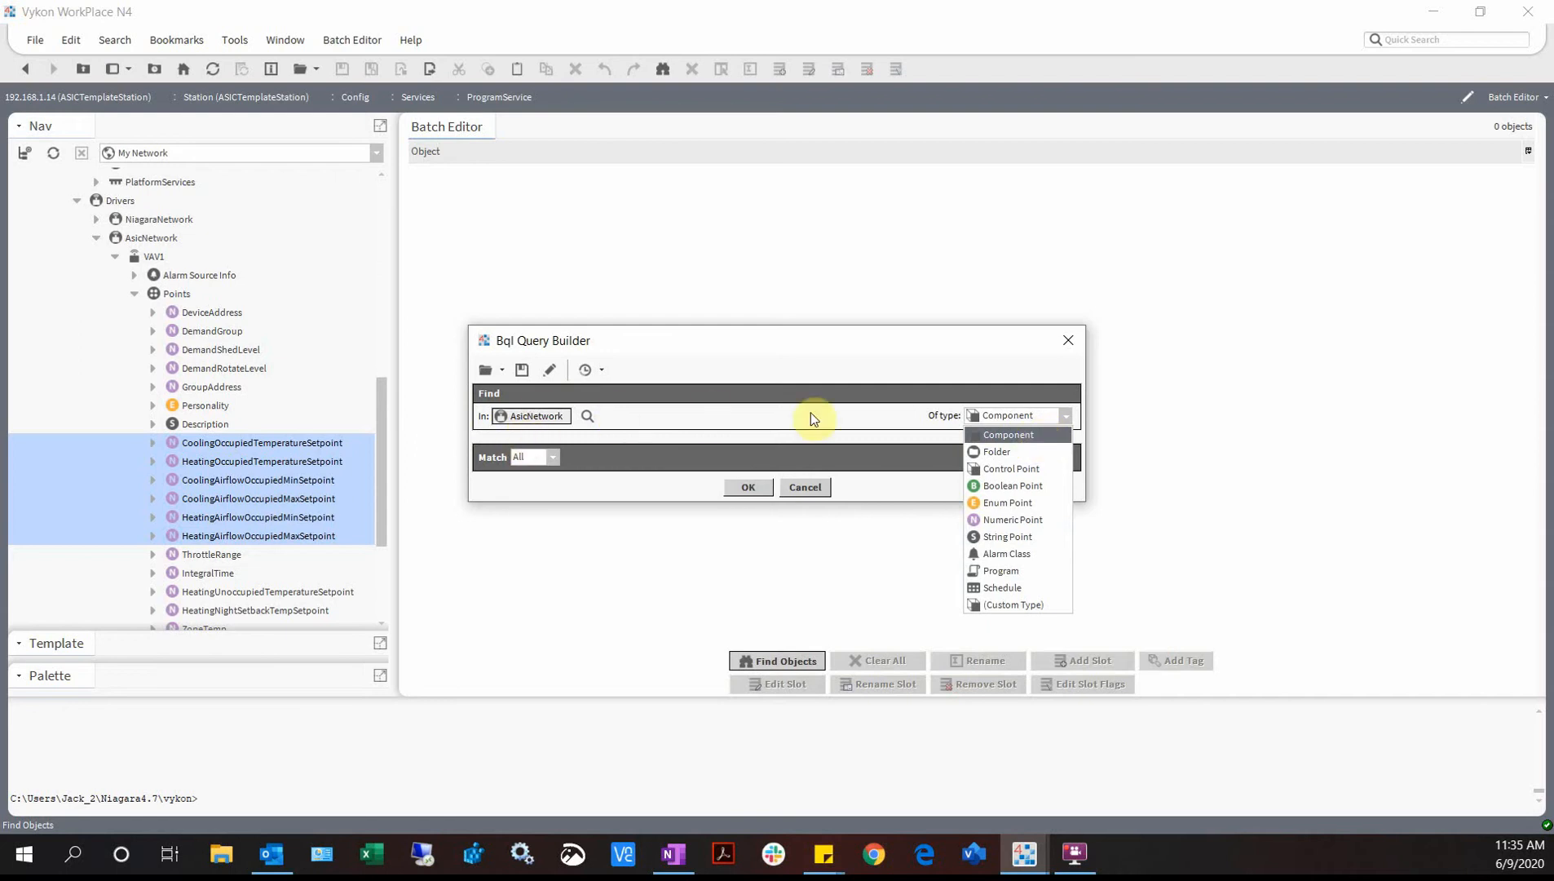
click(1026, 468)
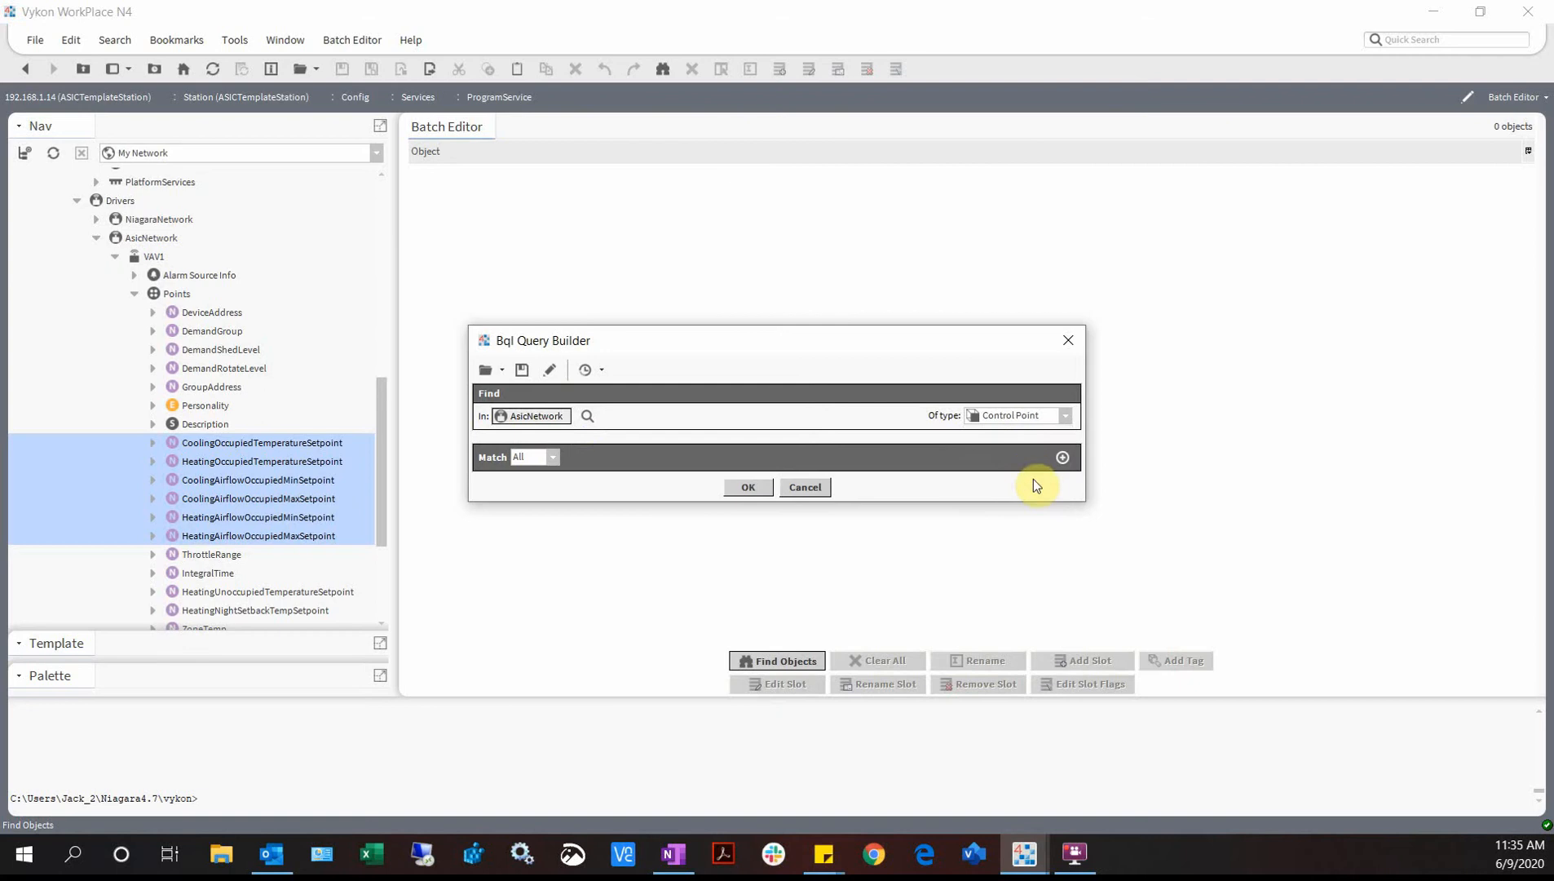
click(1069, 417)
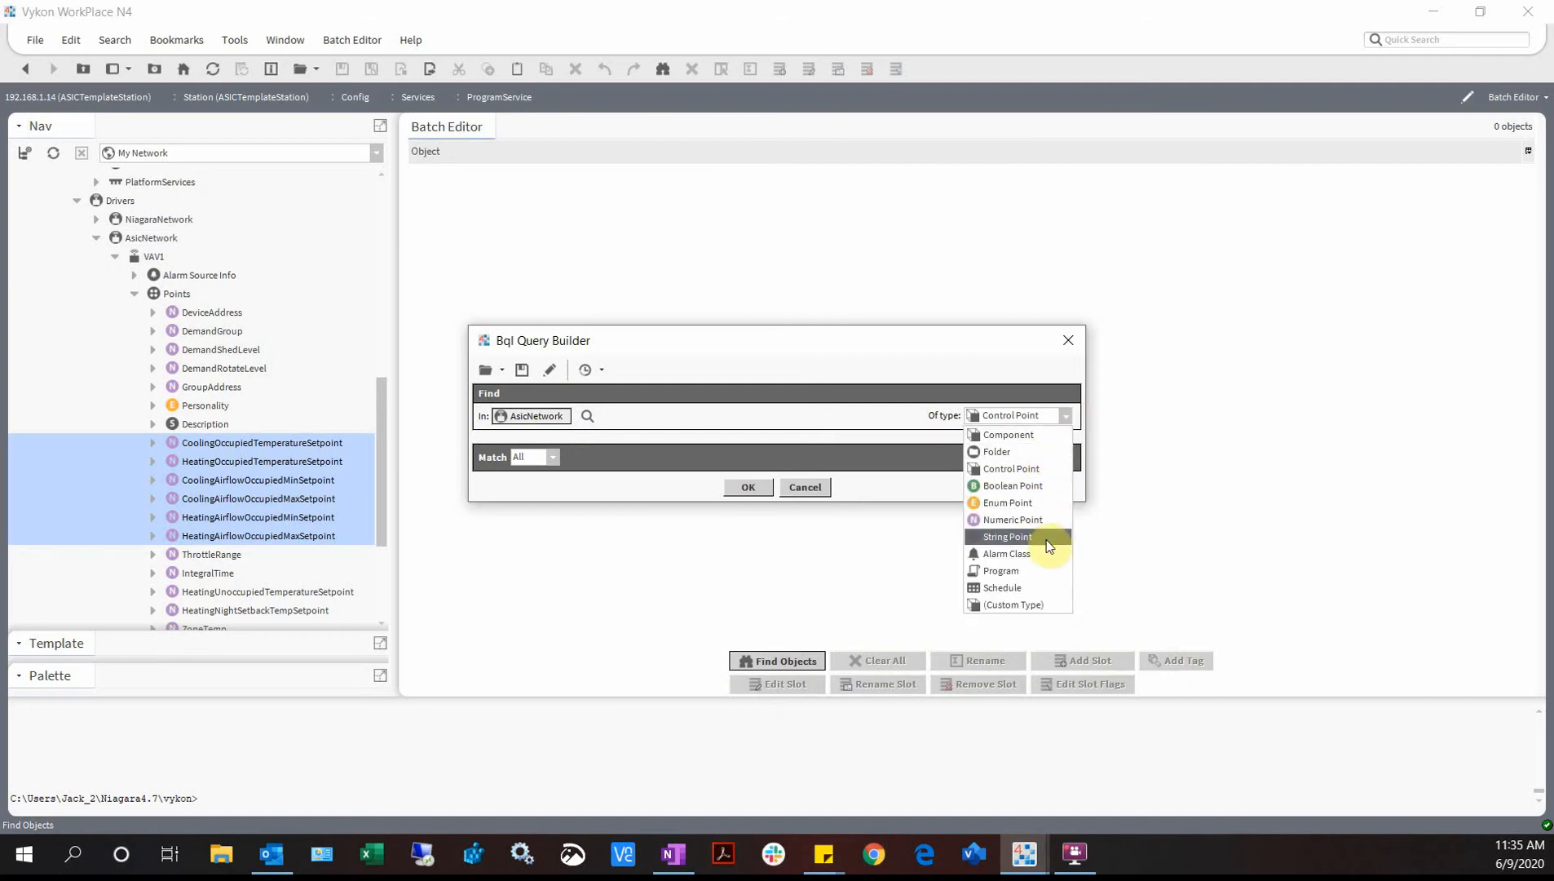
click(1028, 489)
- Set the query's object type to (Custom Type) with the history module
click(1065, 416)
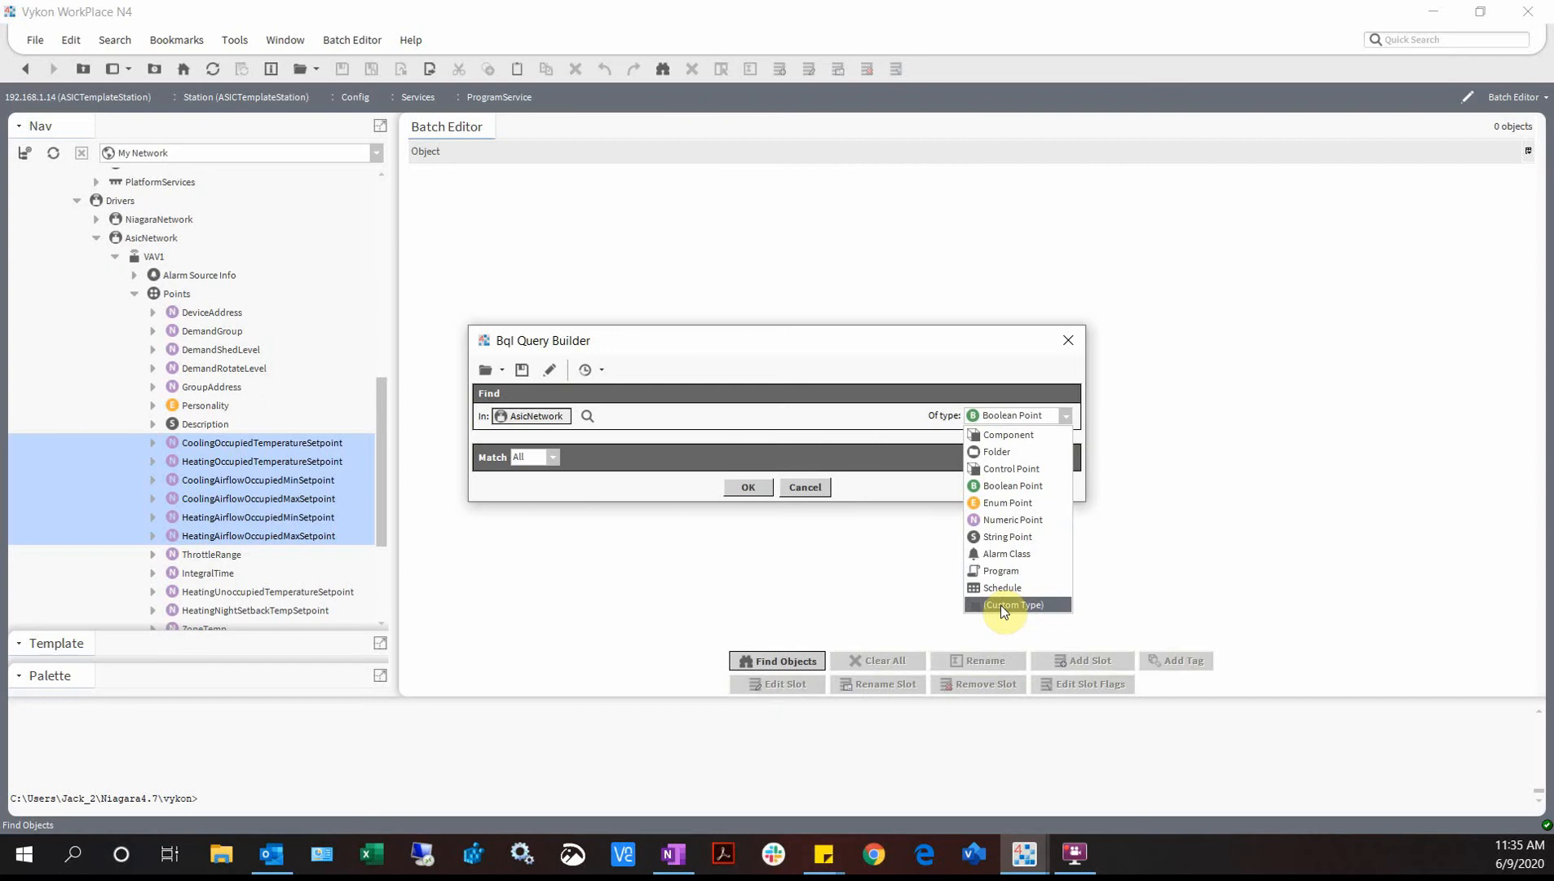
click(1002, 604)
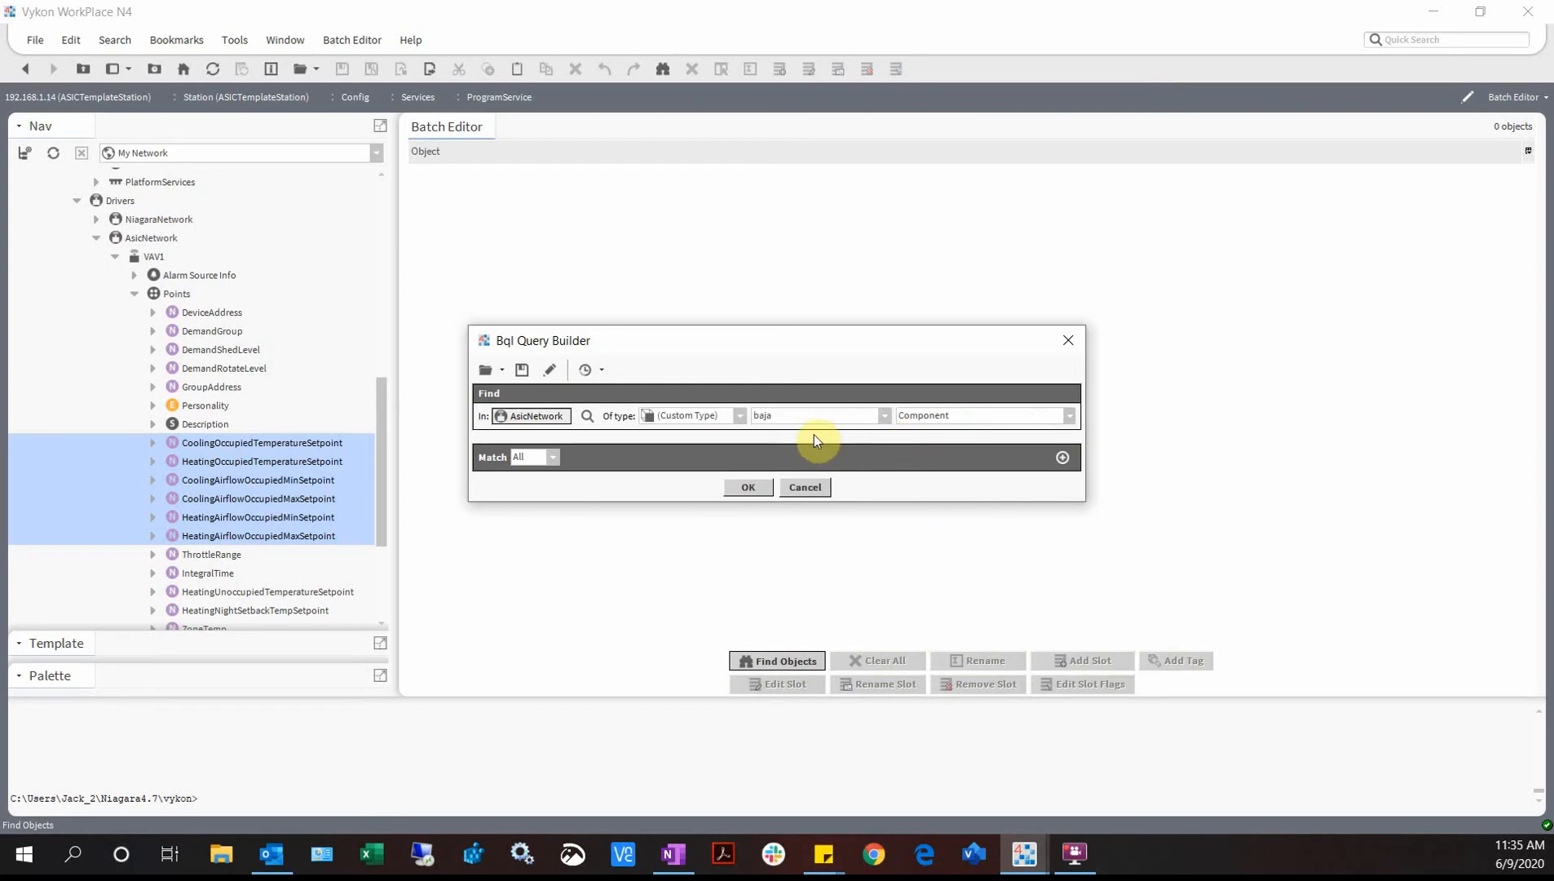
click(884, 418)
scroll(884, 453, down, 5)
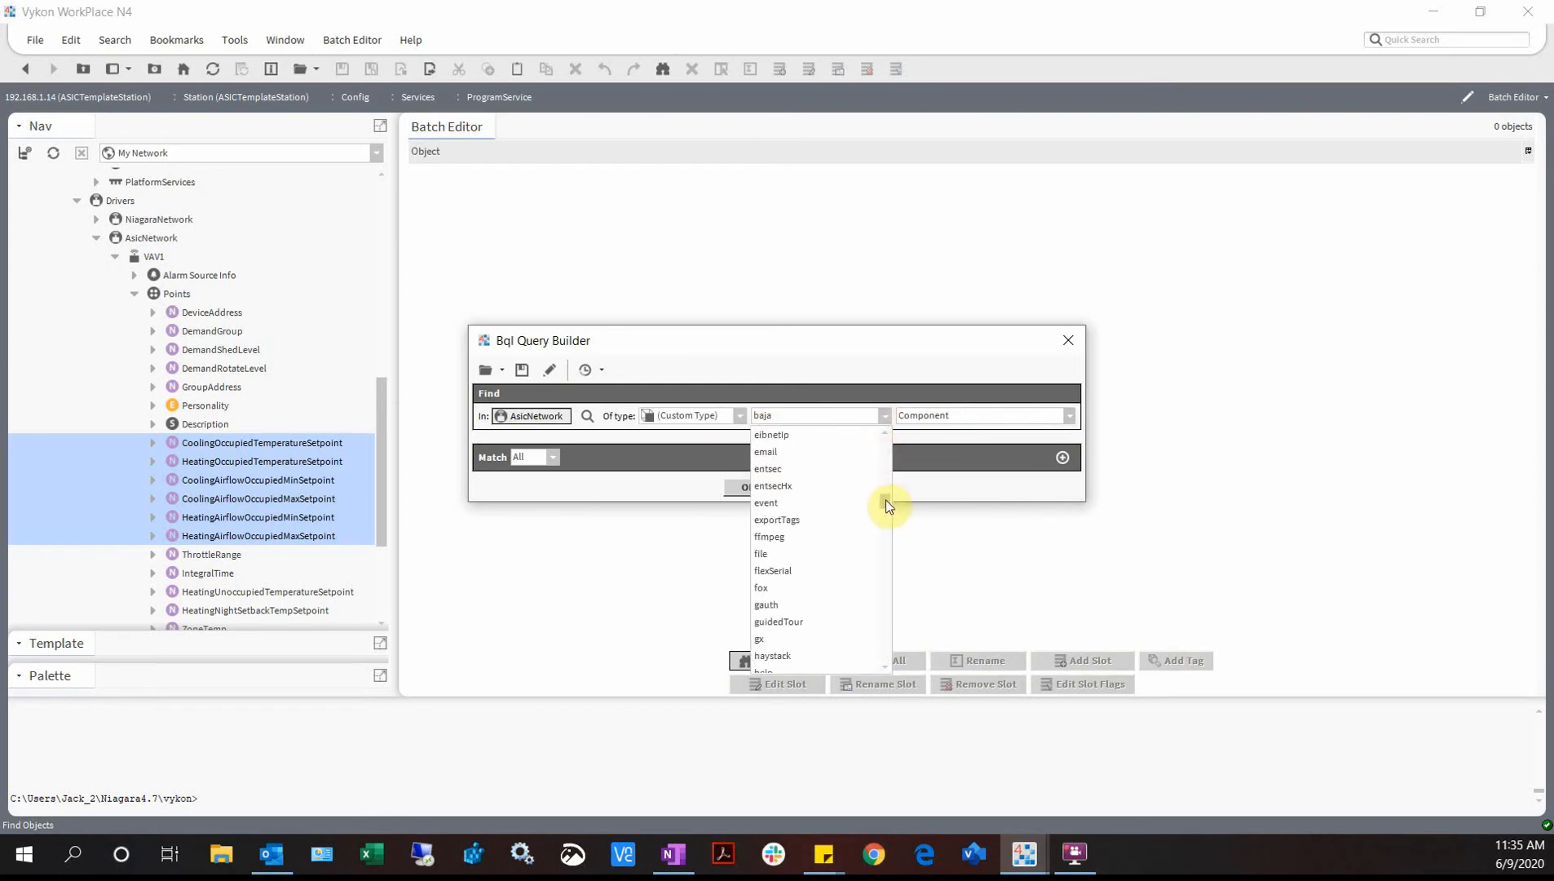
click(798, 413)
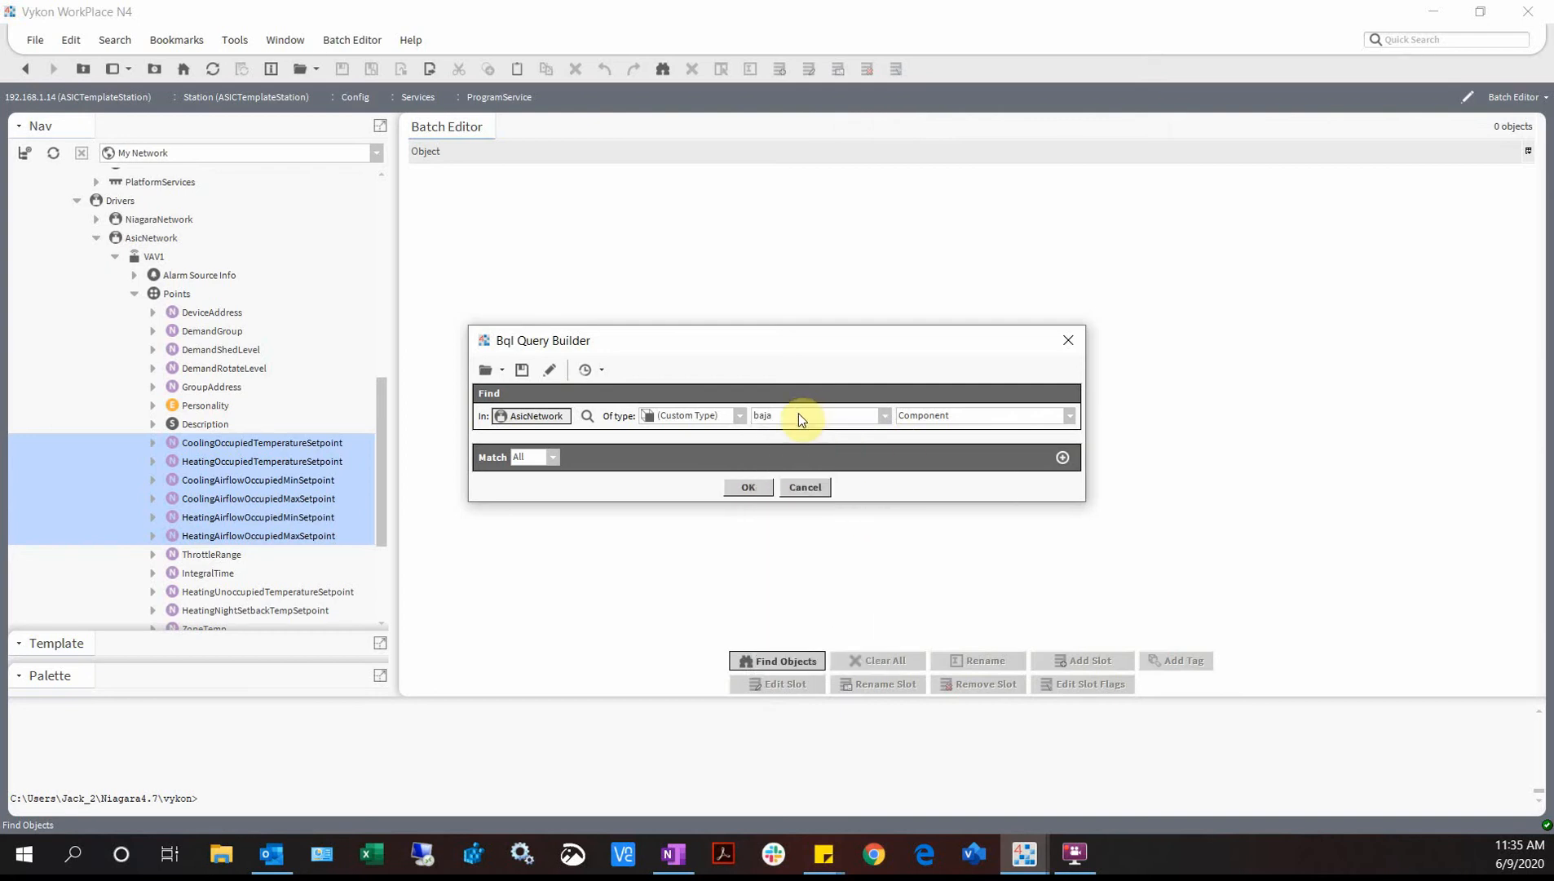
click(798, 412)
scroll(805, 482, down, 5)
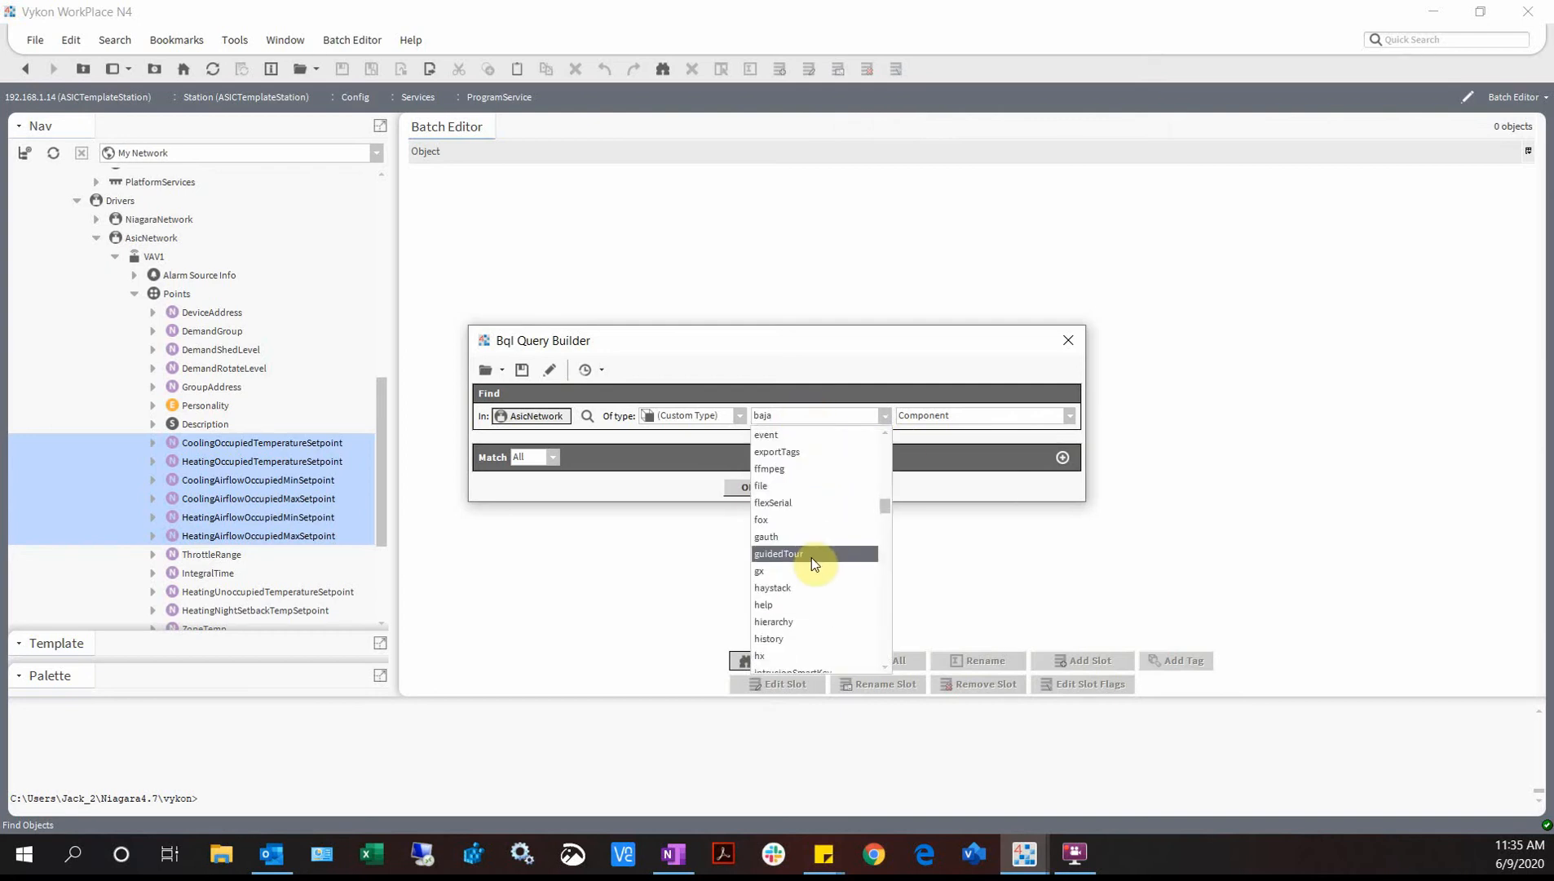
click(795, 639)
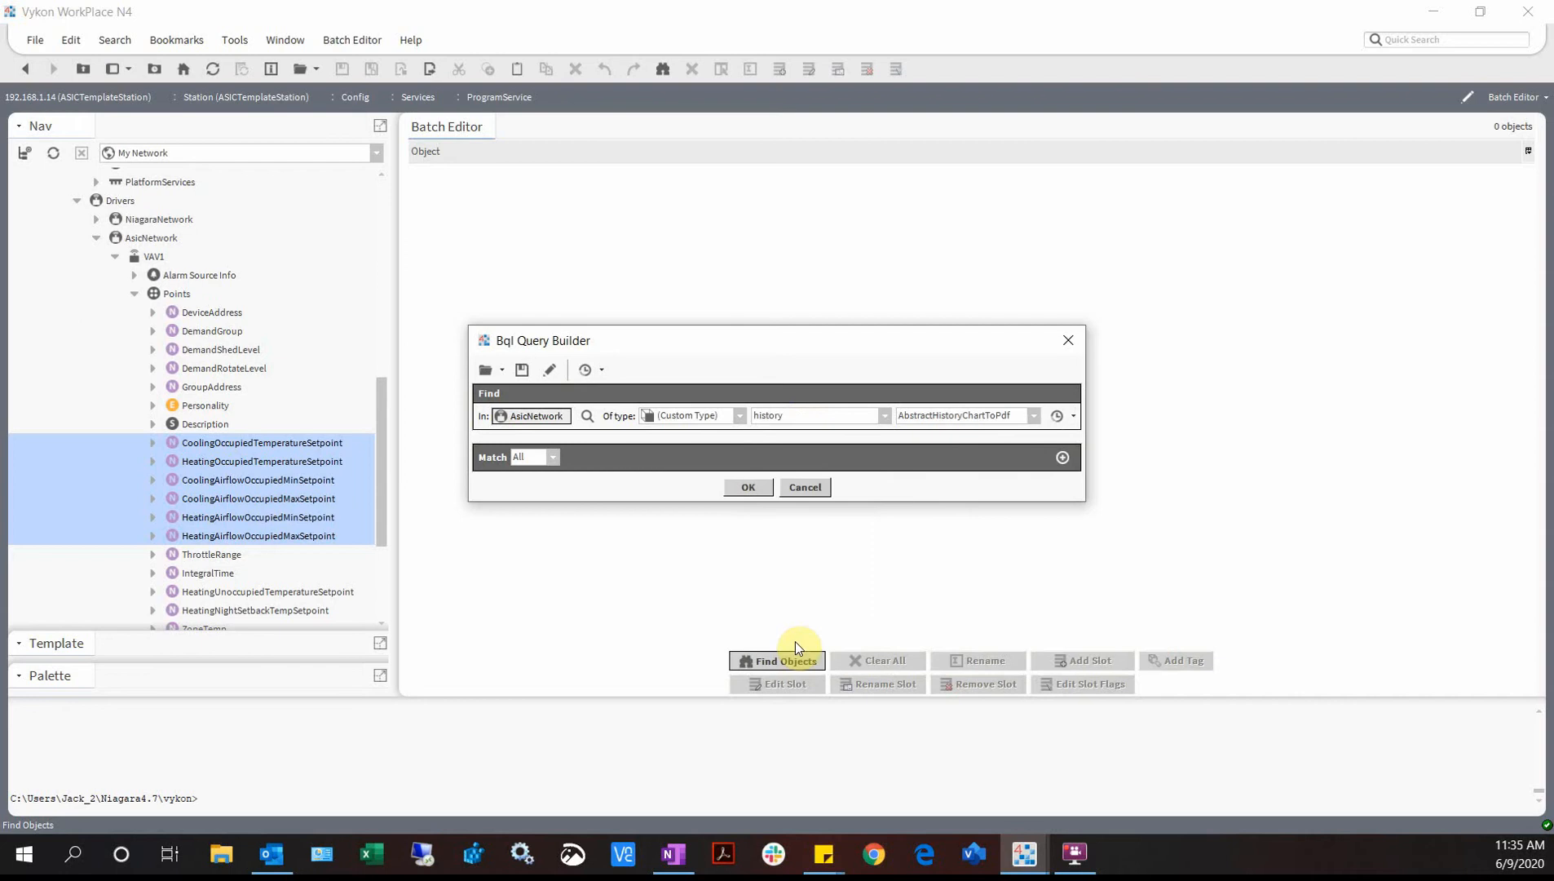
- Choose NumericIntervalHistoryExt as the history type and run the query
click(1035, 417)
scroll(1024, 559, down, 3)
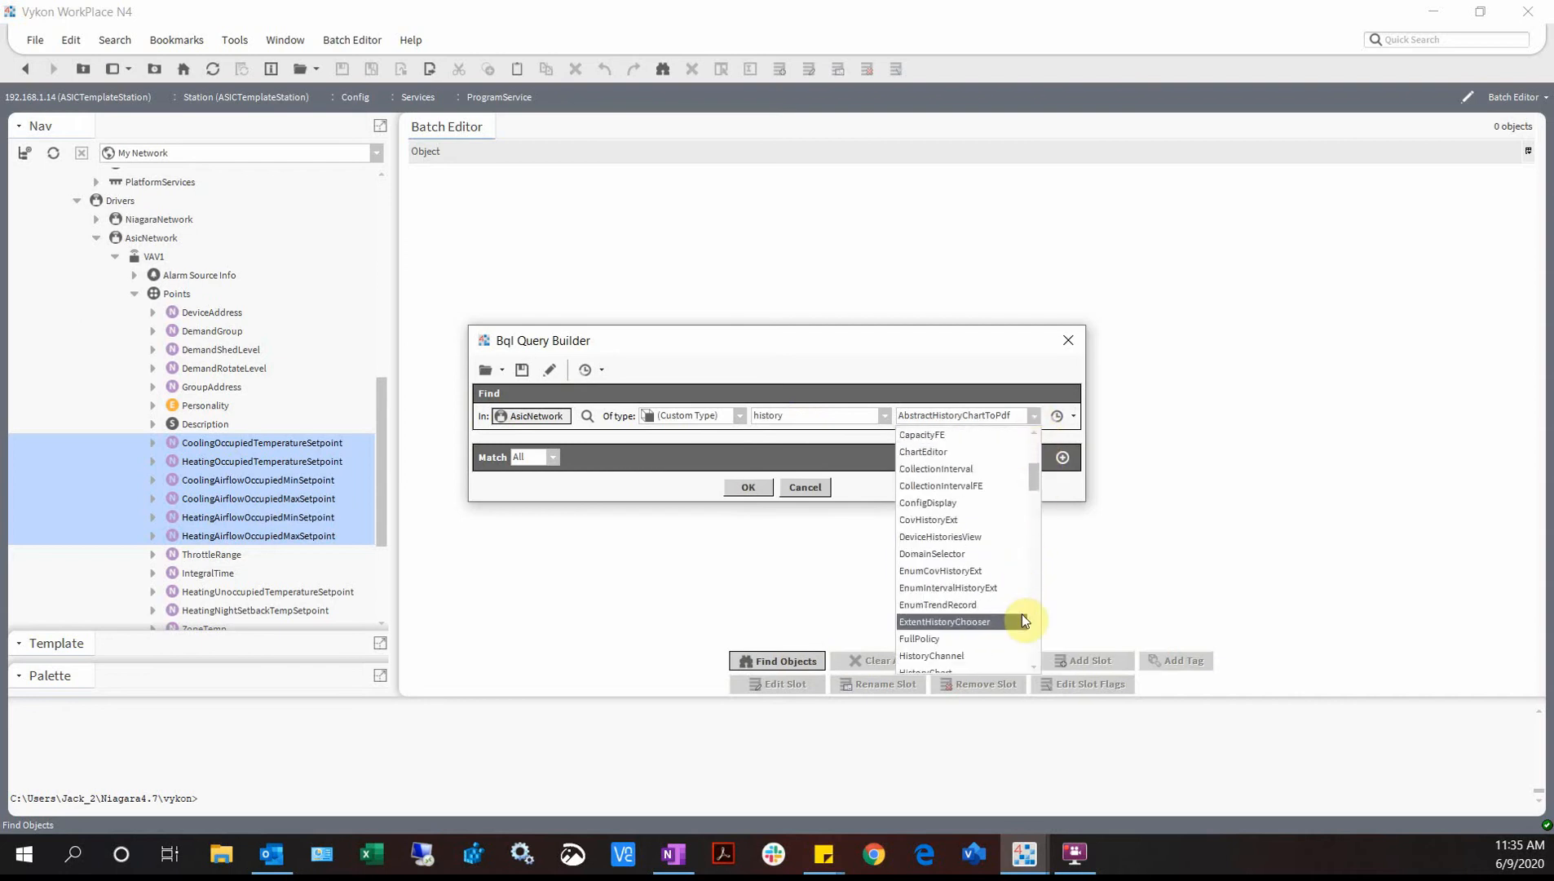
scroll(1024, 620, down, 8)
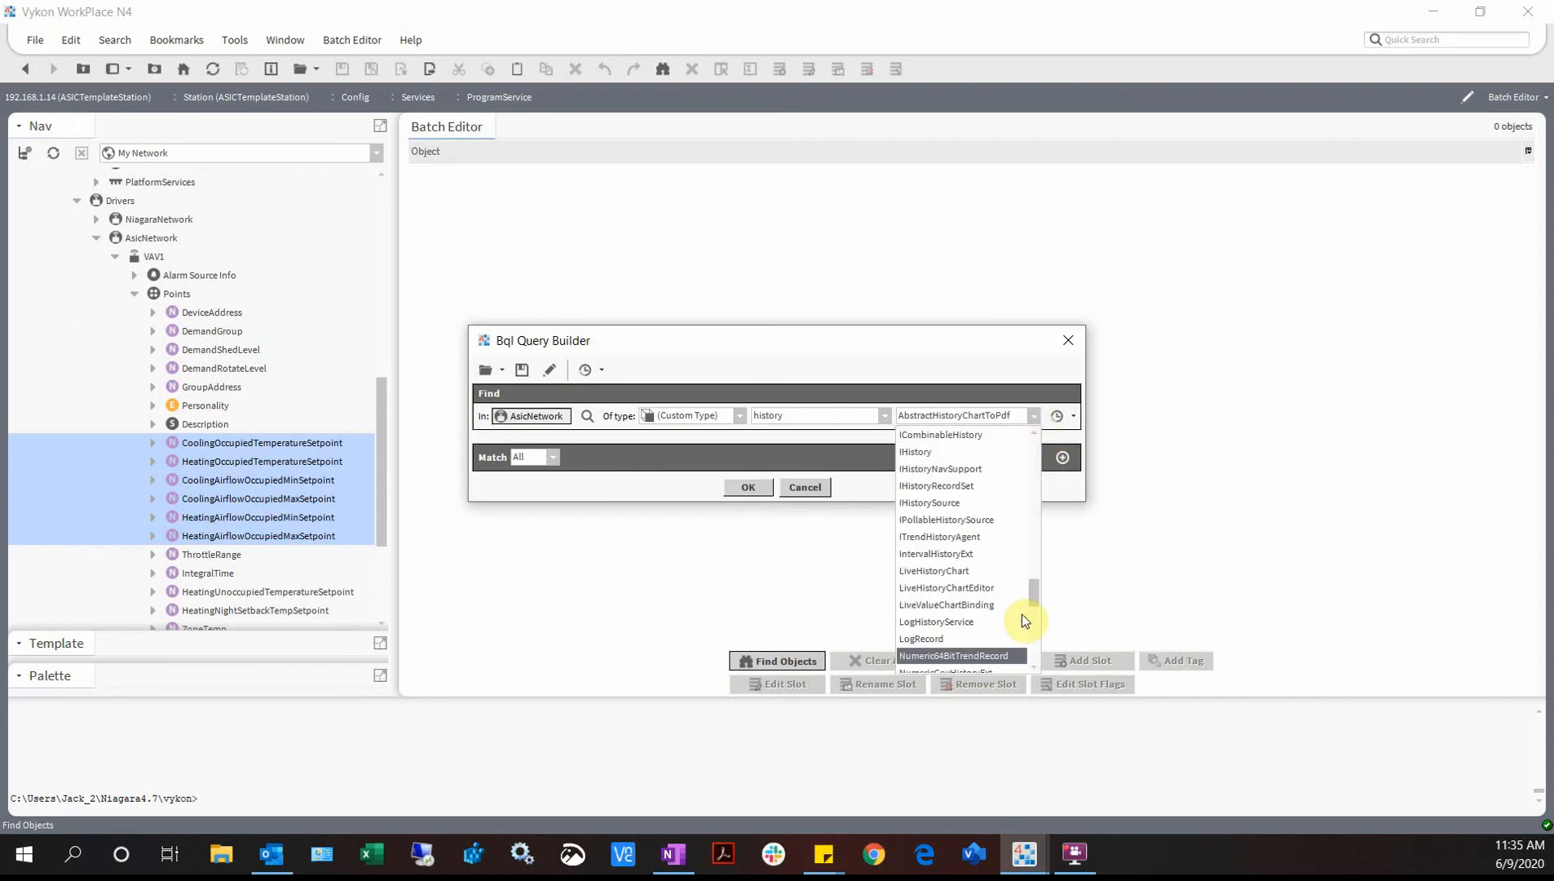
scroll(995, 624, down, 4)
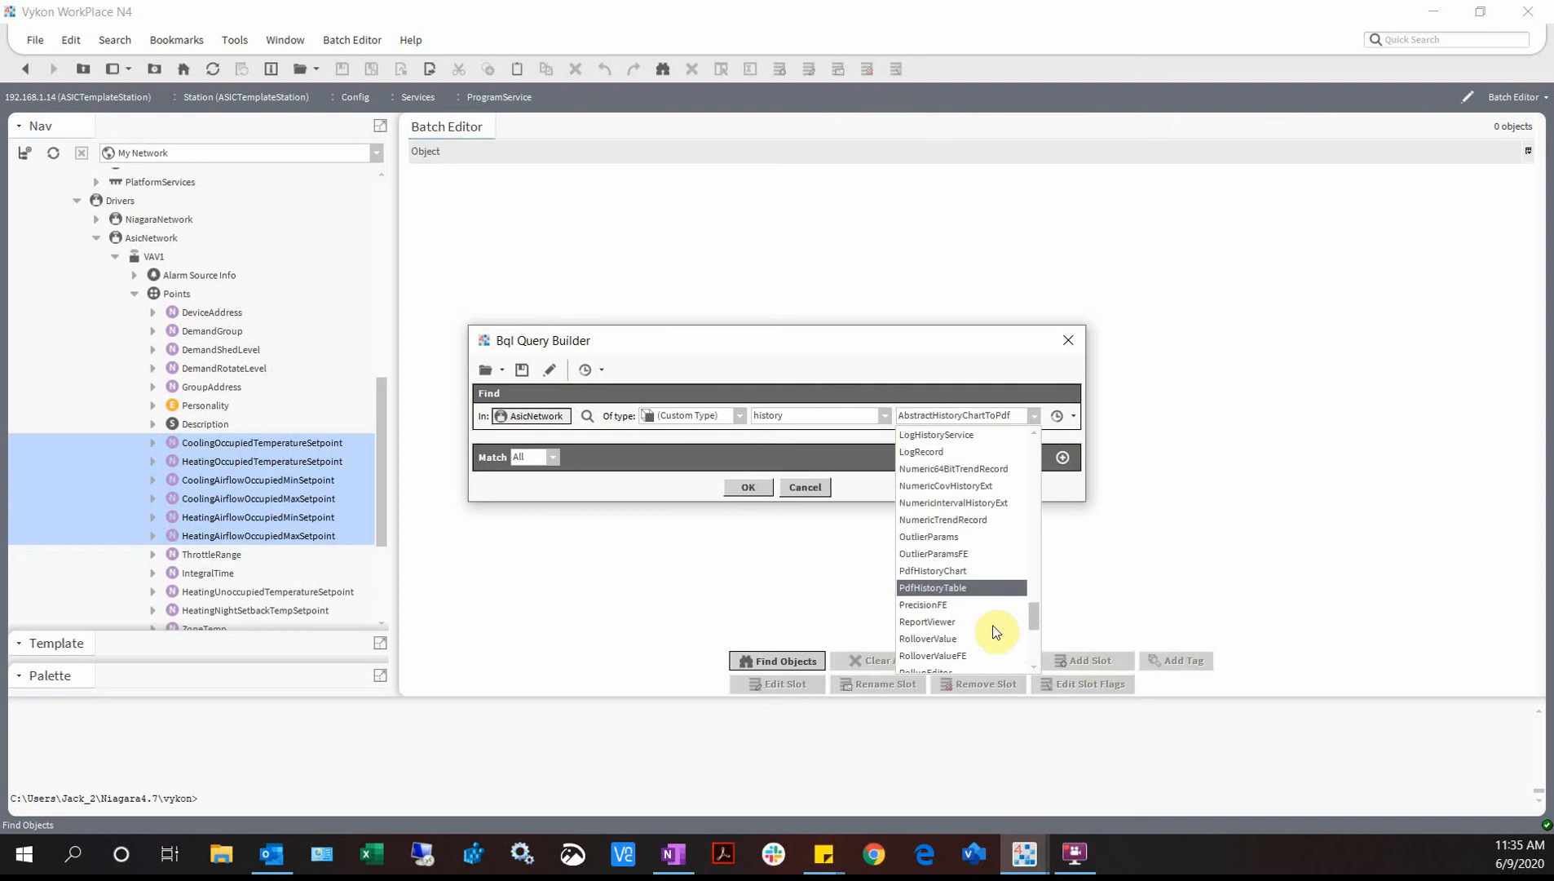
click(951, 502)
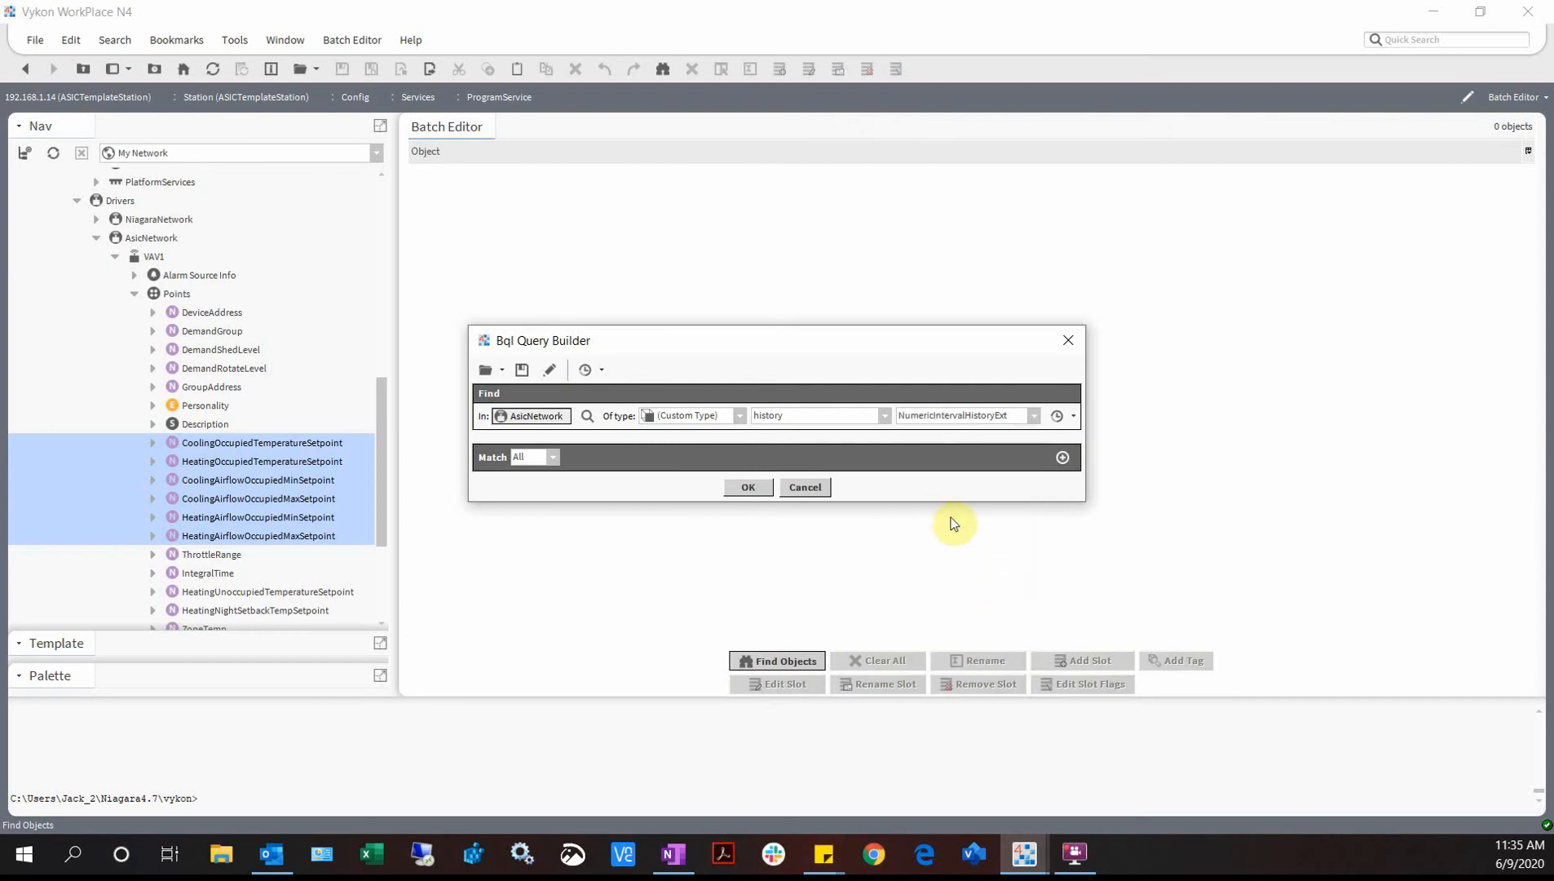
click(748, 489)
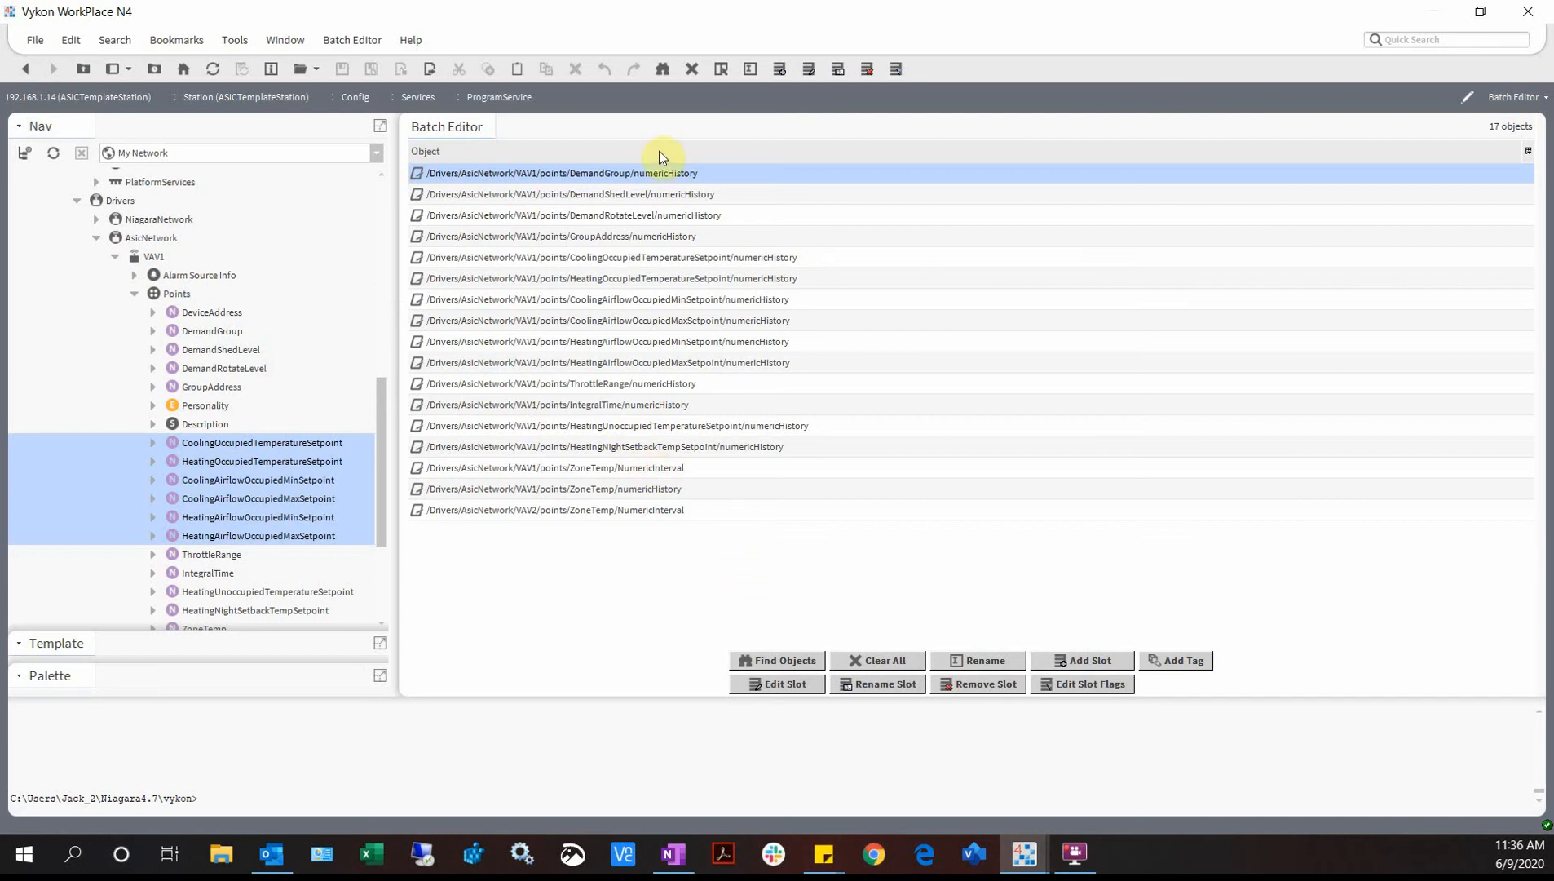
- Review the found history extensions, from VAV1's ZoneTemp entry back to its DemandGroup entry
click(659, 492)
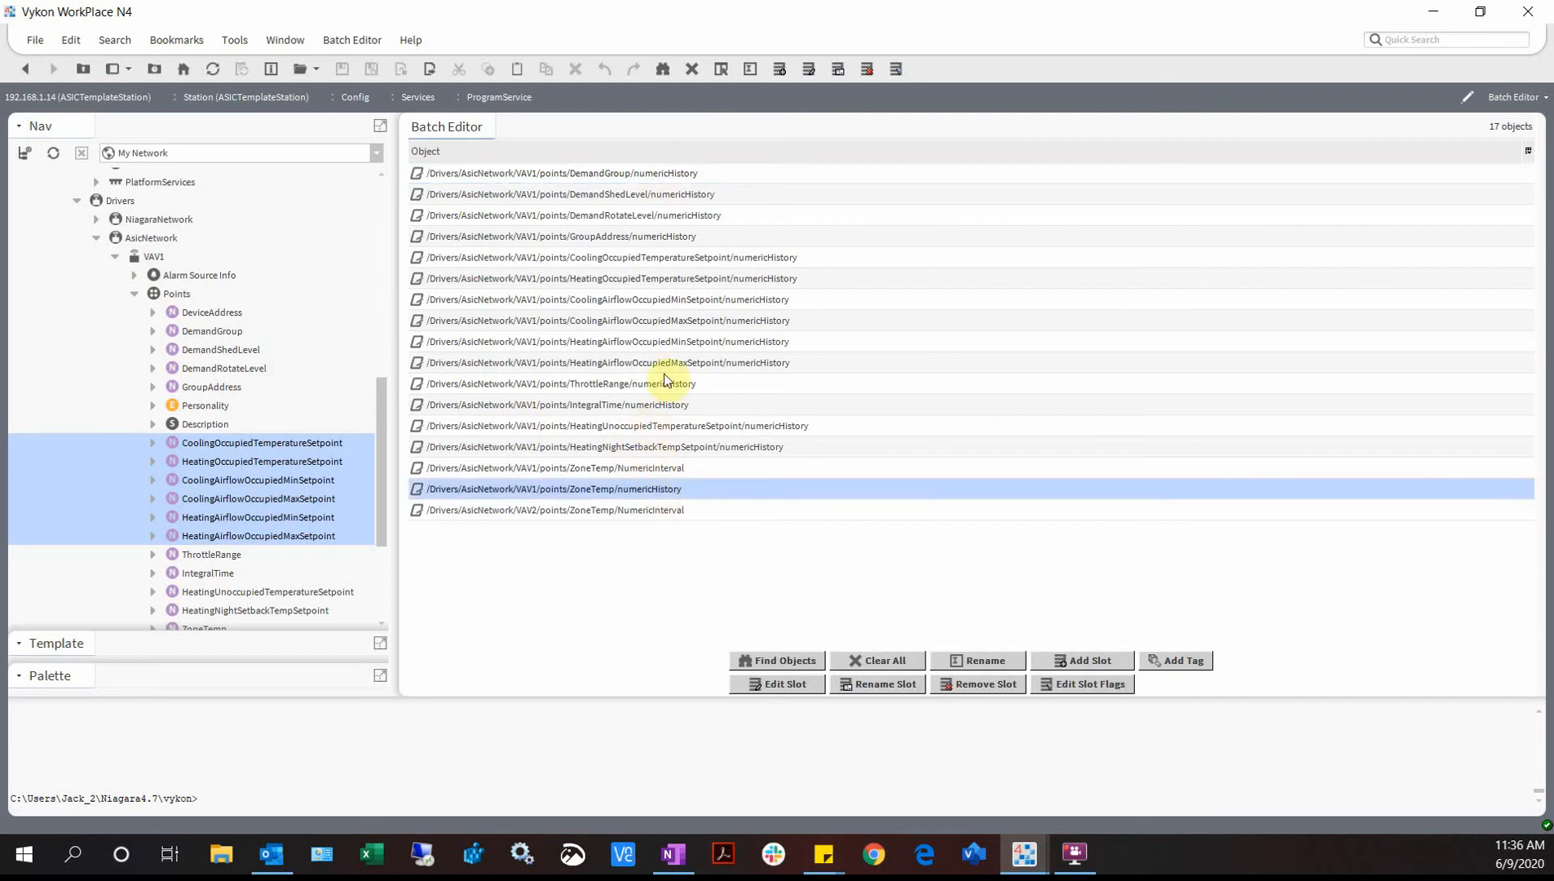
click(663, 364)
click(658, 300)
click(643, 174)
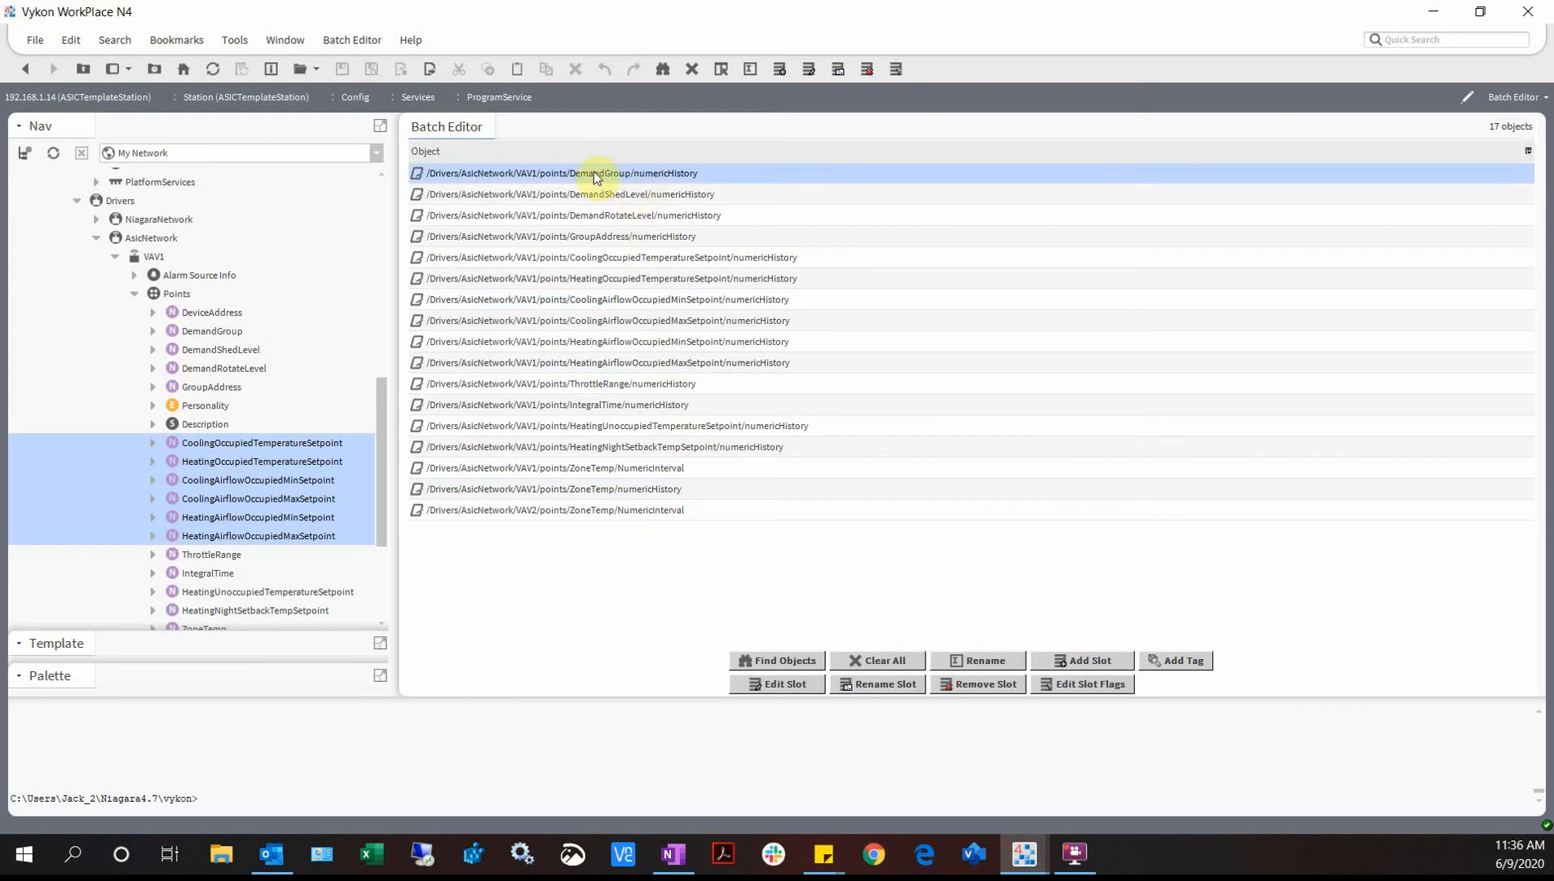
- Remove the DemandGroup entry, both CoolingAirflowOccupied setpoint entries and the HeatingAirflowOccupiedMinSetpoint entry from the batch list
right_click(594, 171)
click(649, 203)
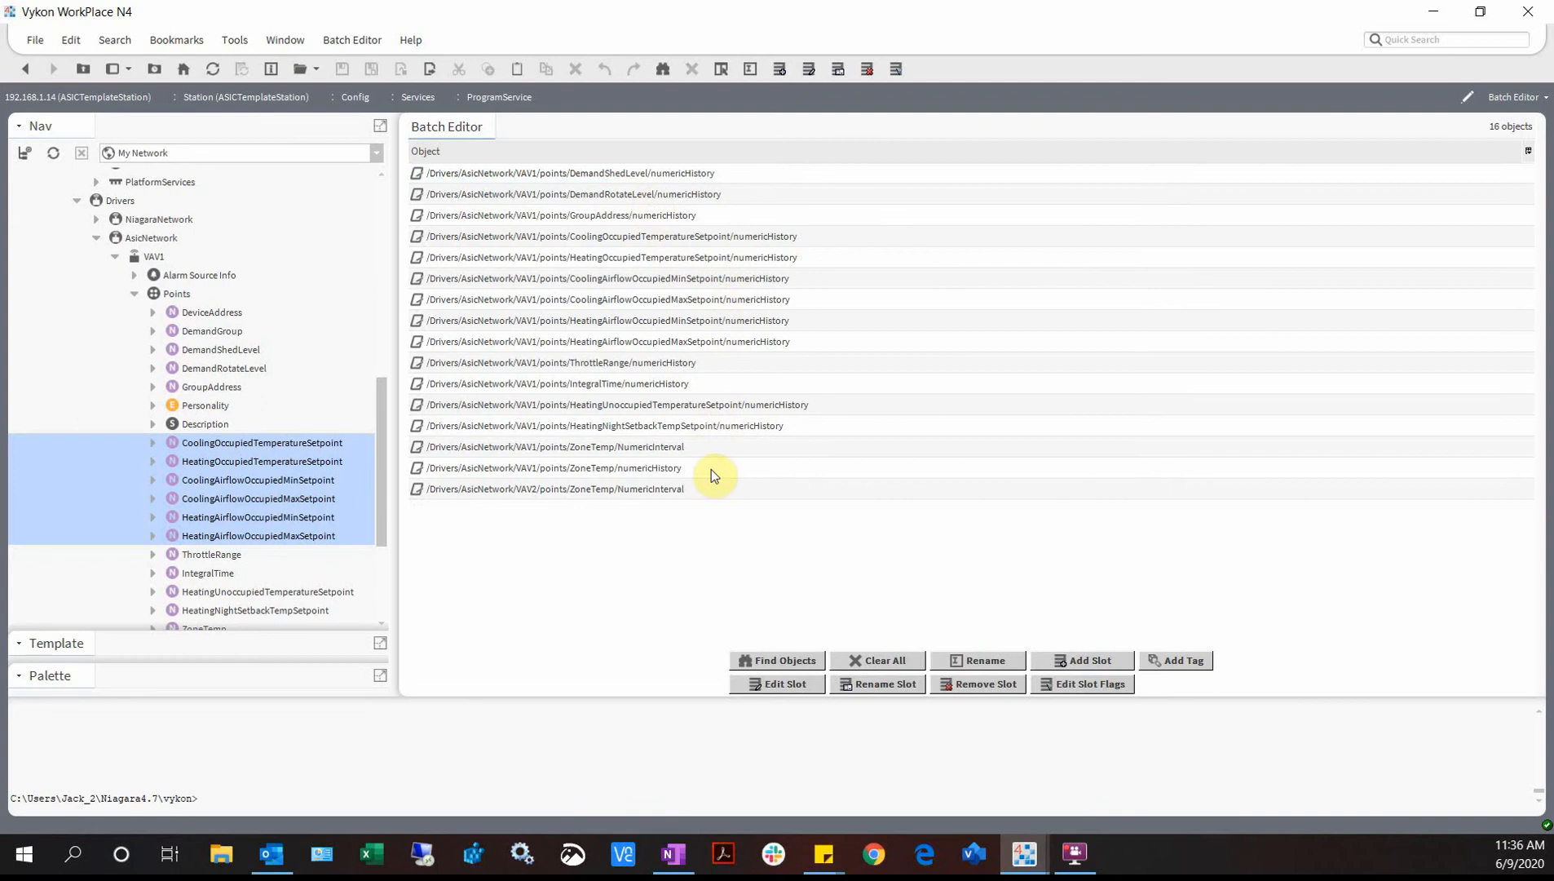
click(674, 426)
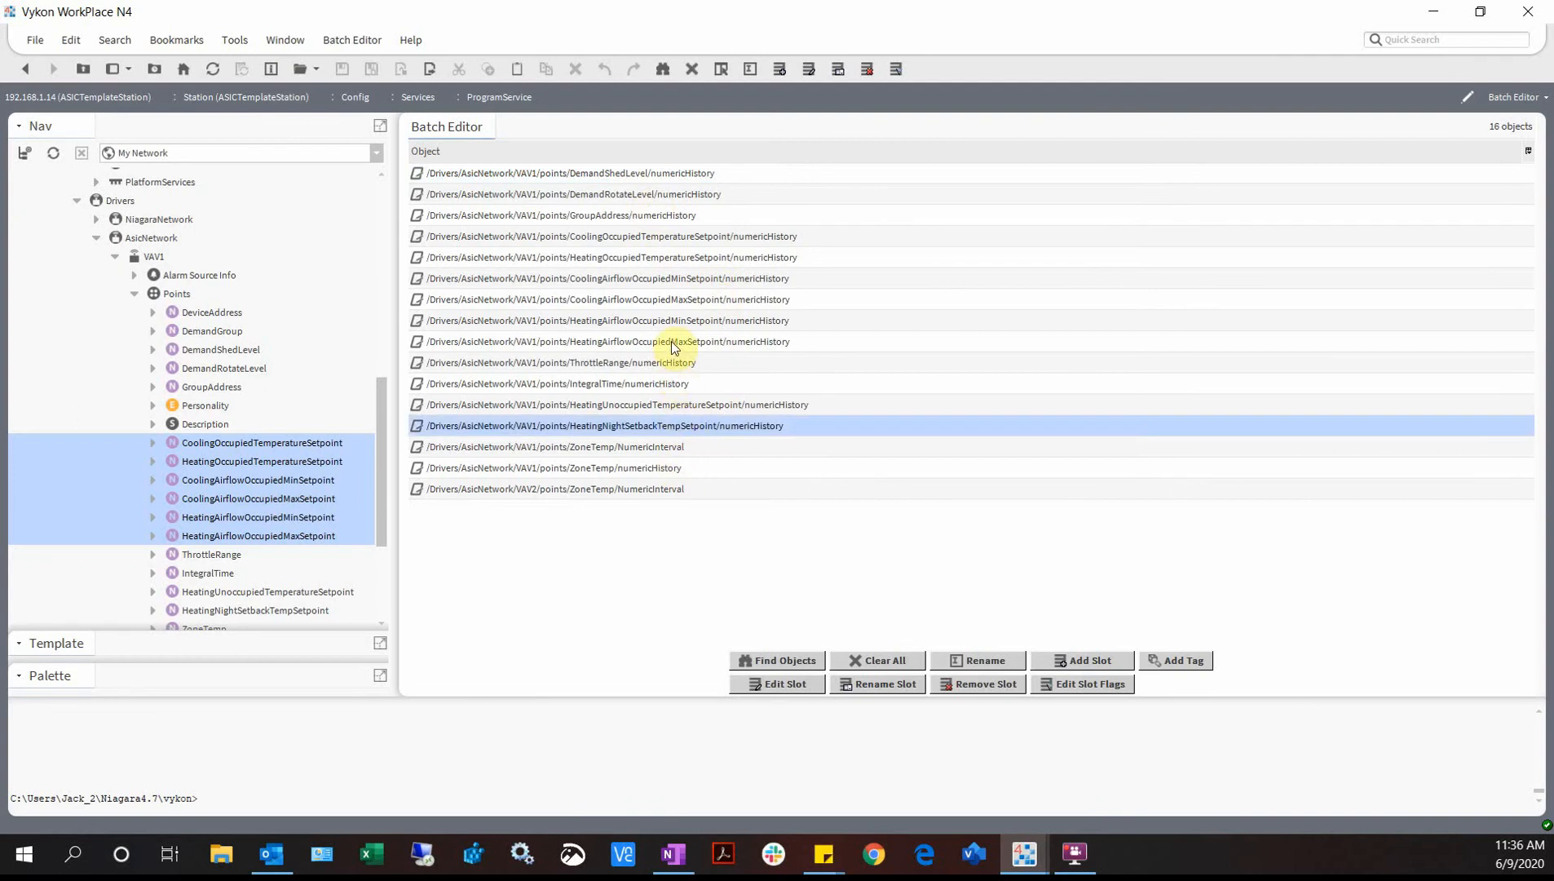
ctrl+click(669, 320)
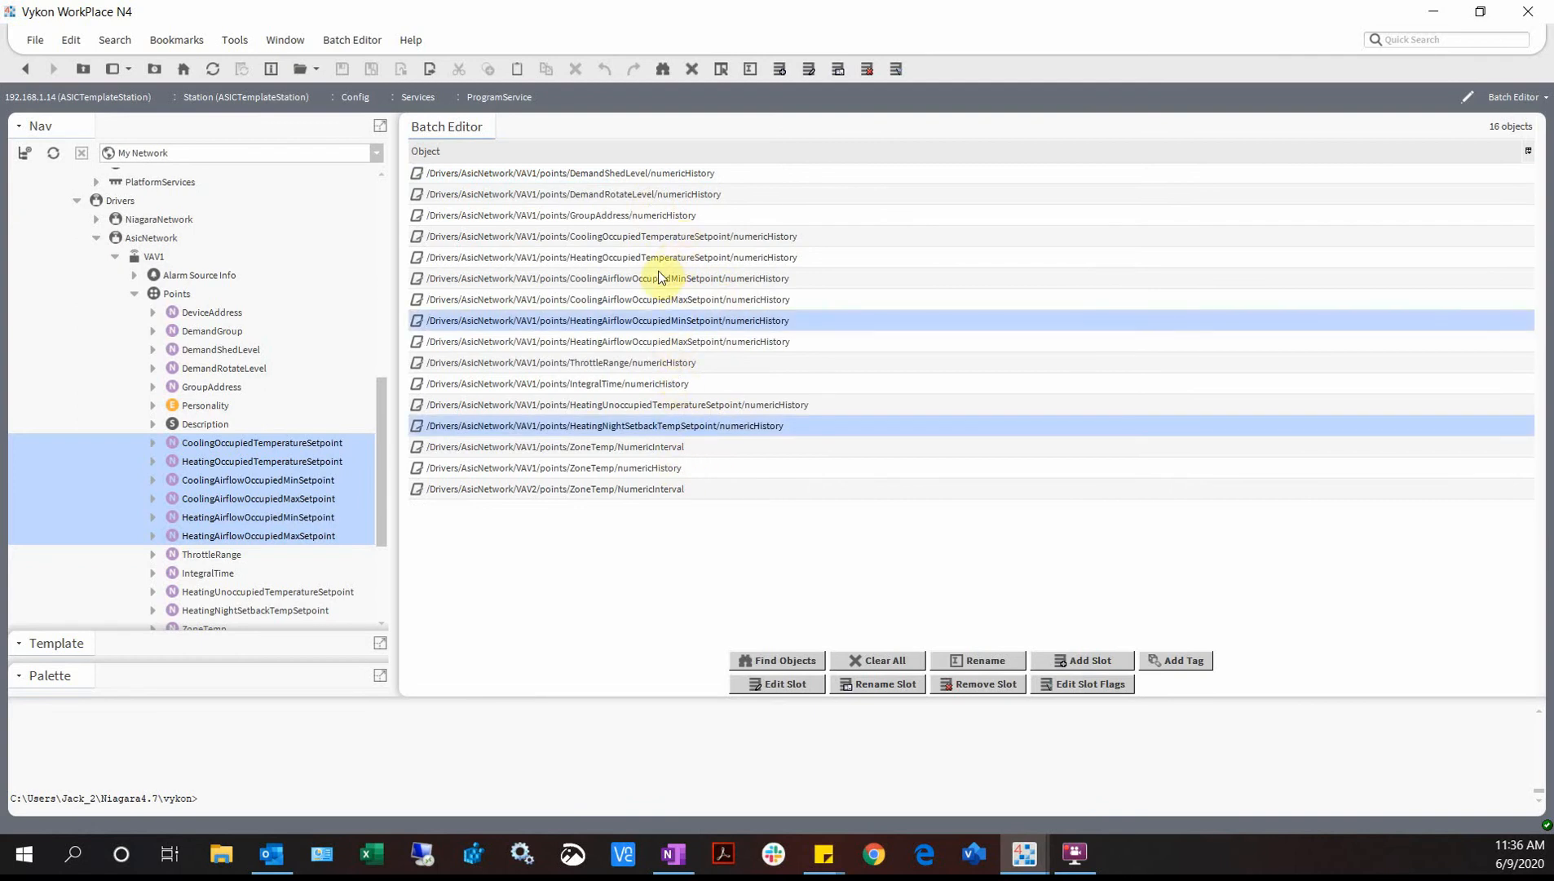
shift+click(661, 279)
right_click(660, 307)
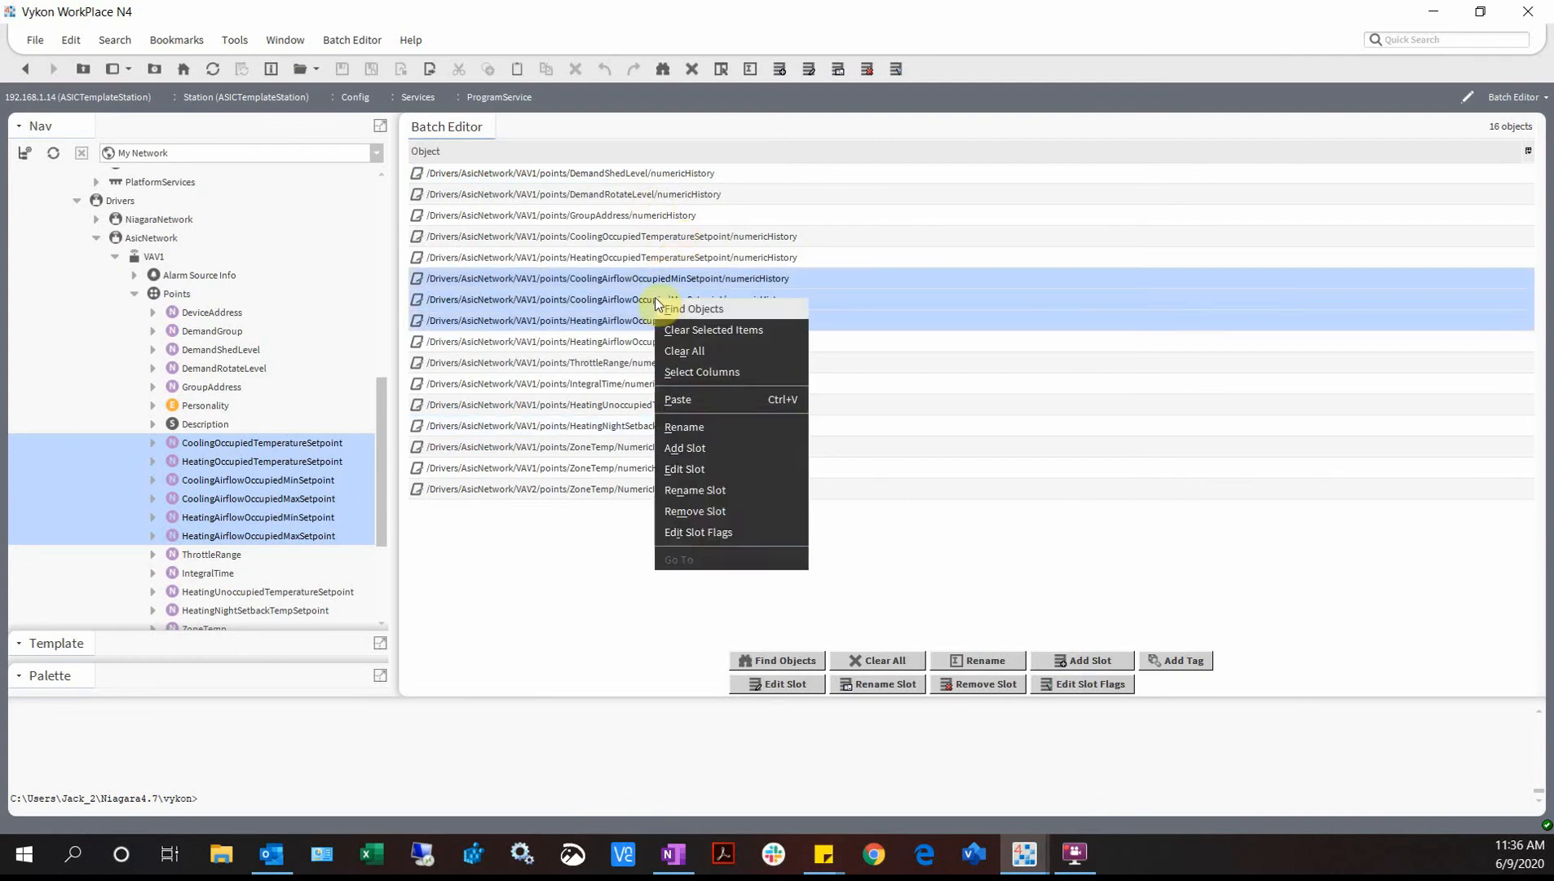
click(695, 333)
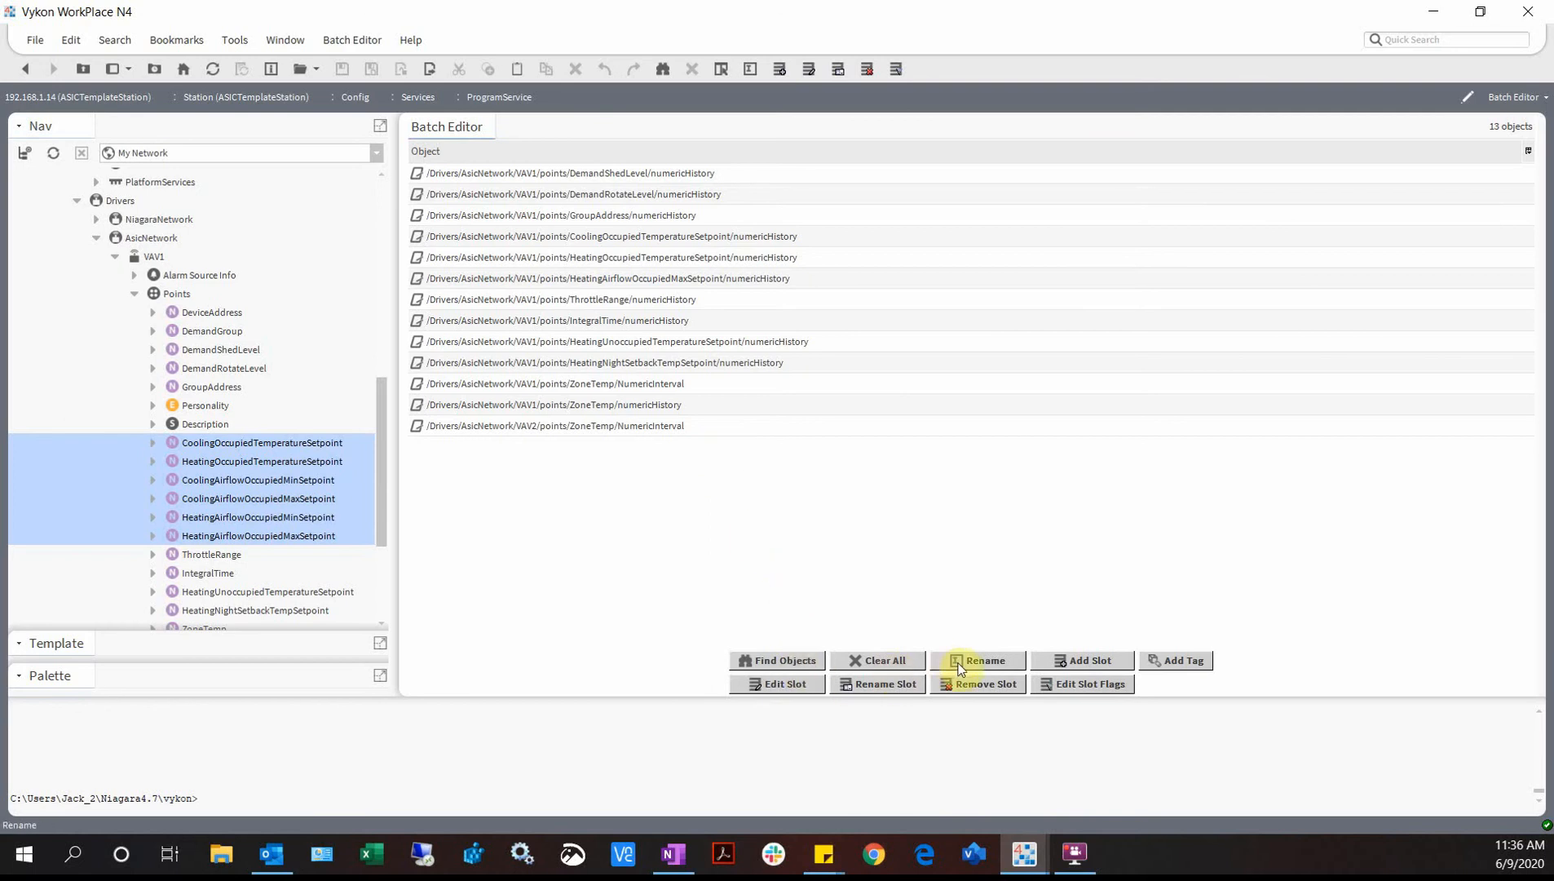
- Clear the entire batch list and rerun the NumericIntervalHistoryExt query on the AsicNetwork
click(902, 661)
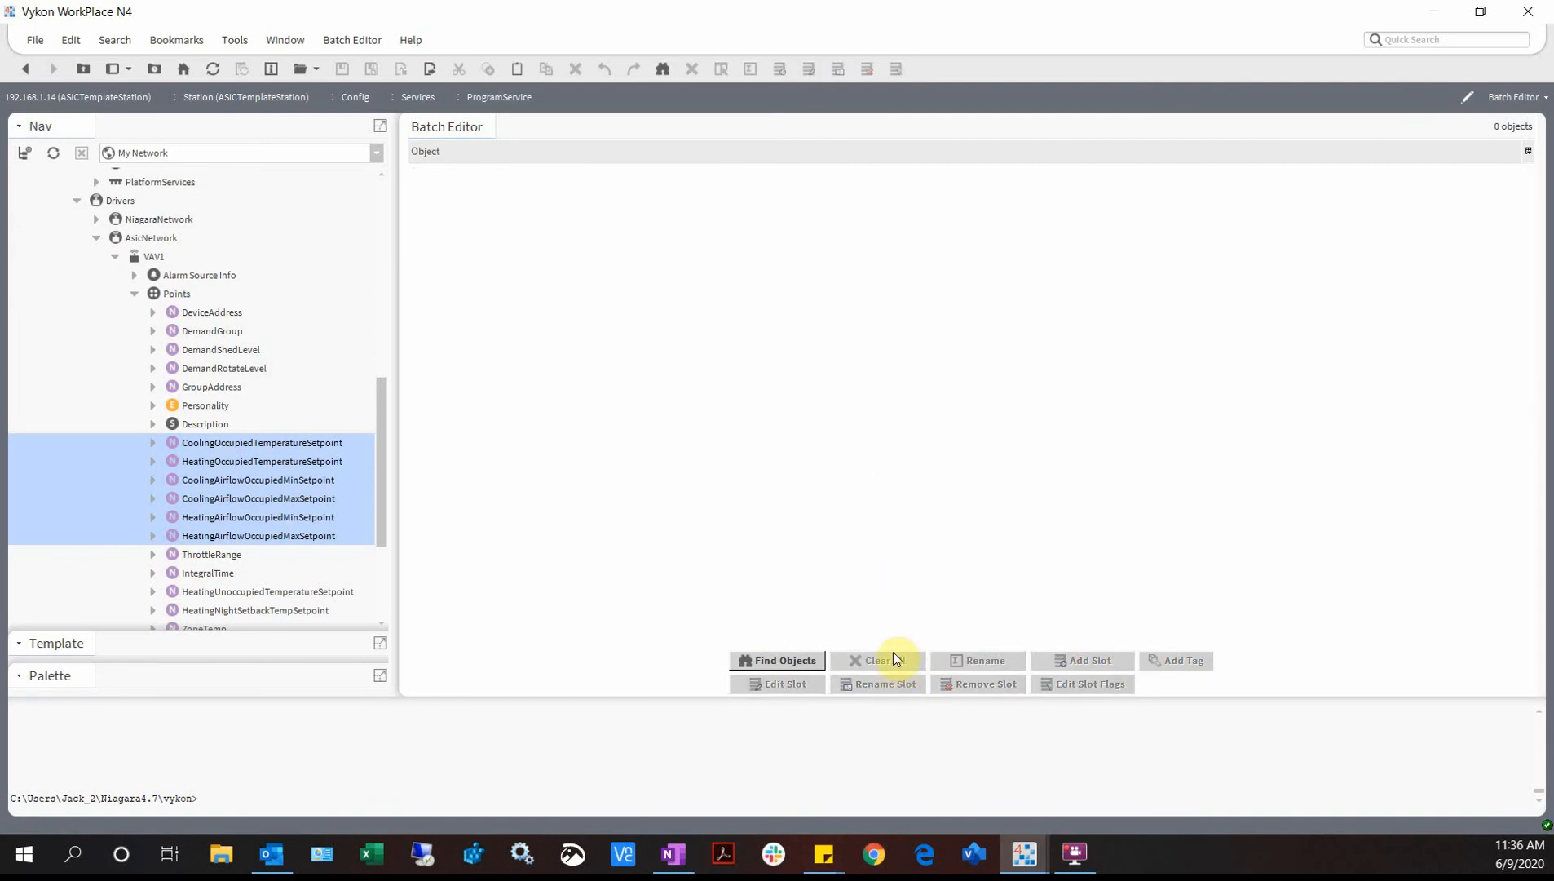
click(805, 658)
click(746, 489)
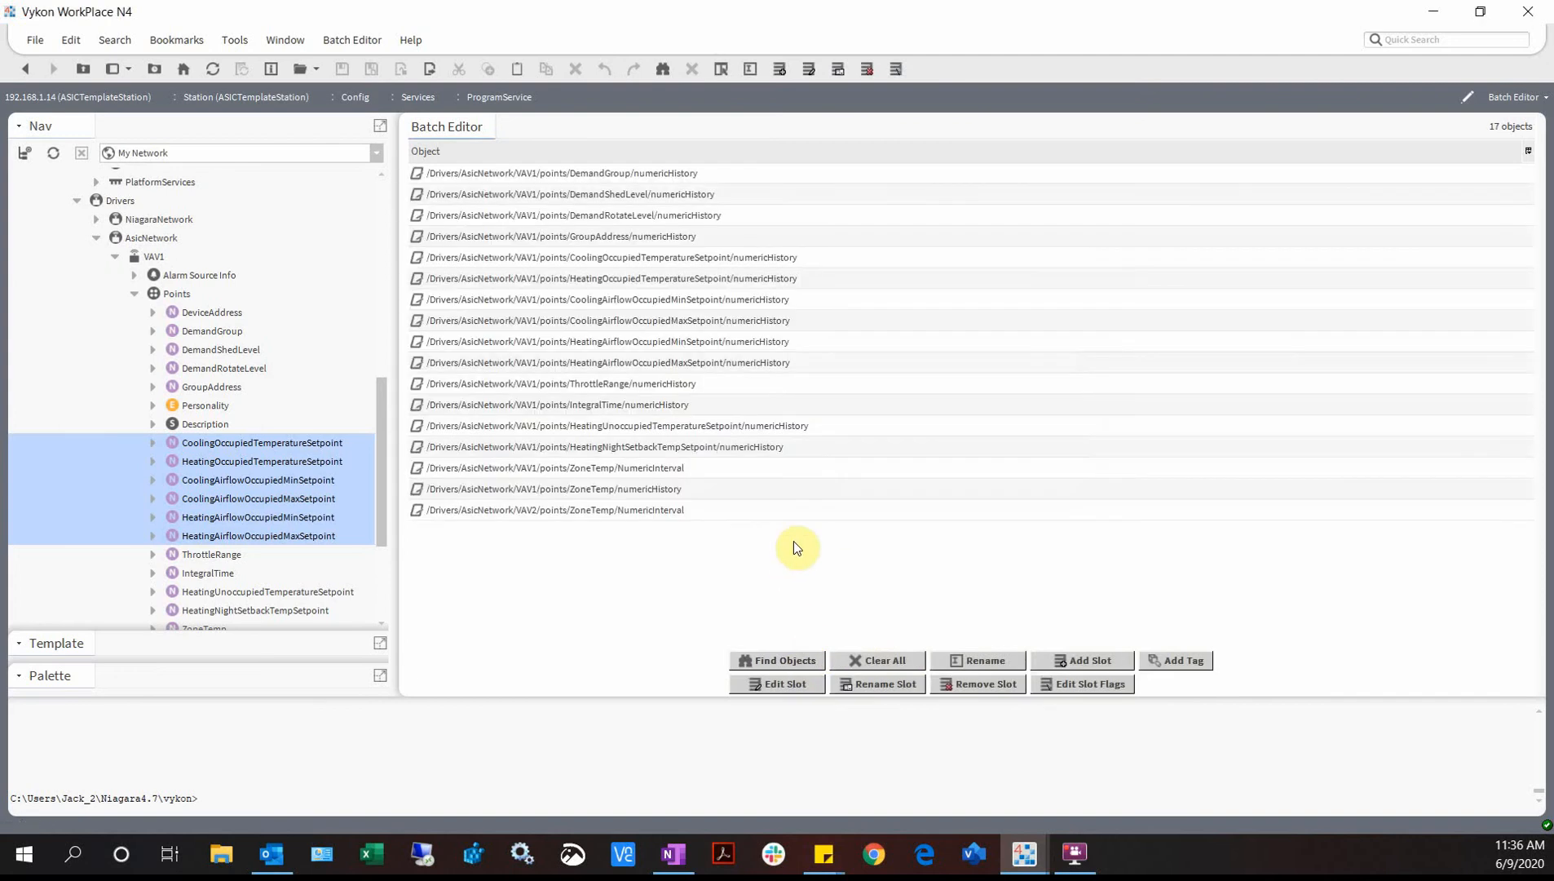
- Add the AsicNetwork's Boolean Point objects to the batch list with another query and review the combined list
click(800, 661)
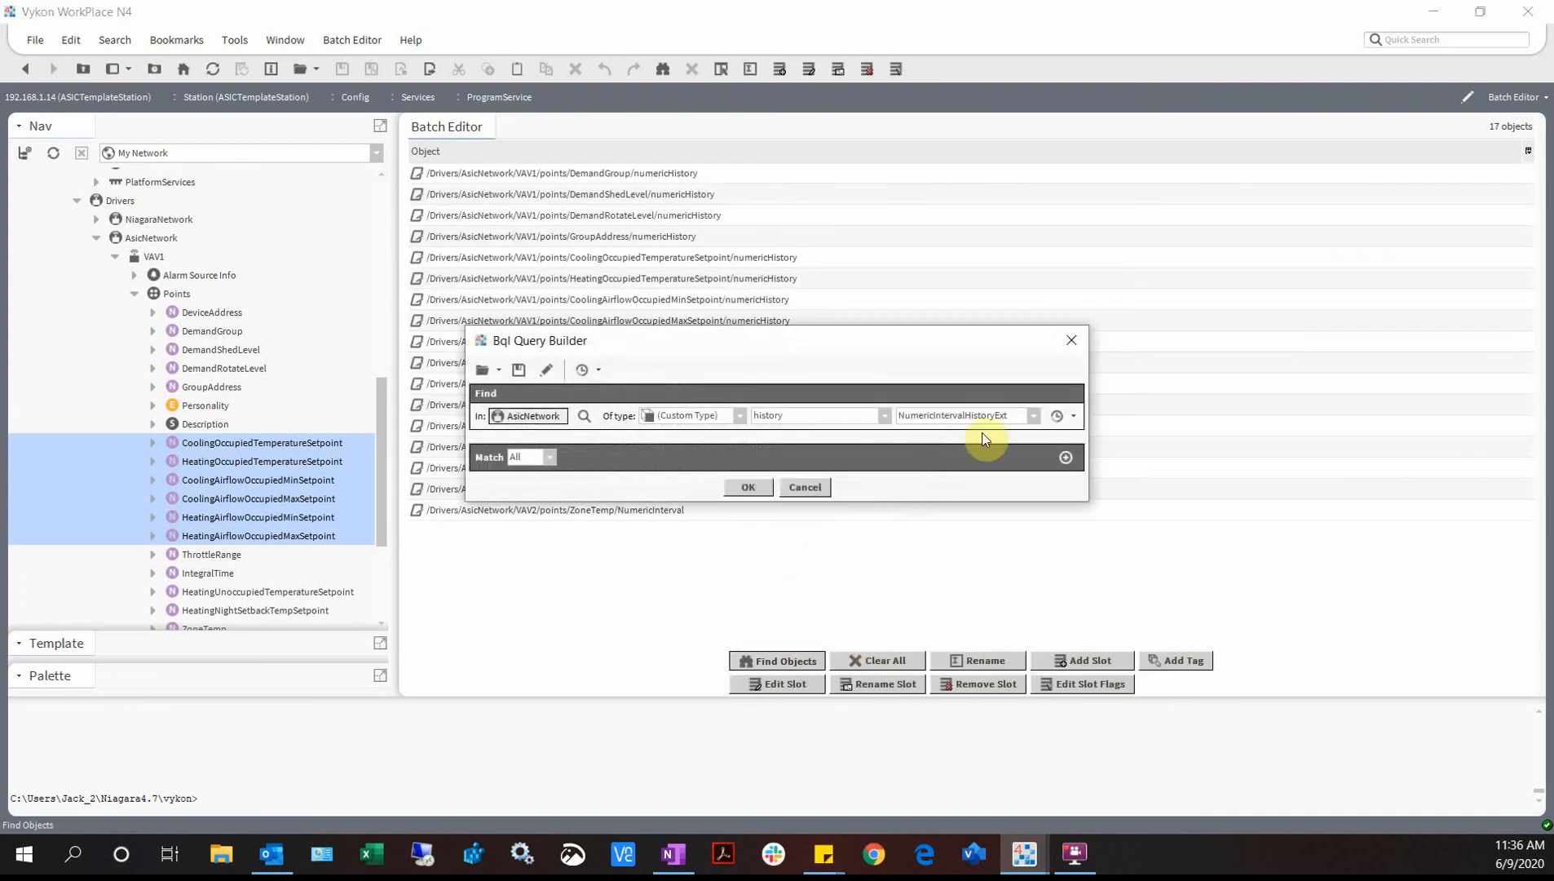
click(1033, 416)
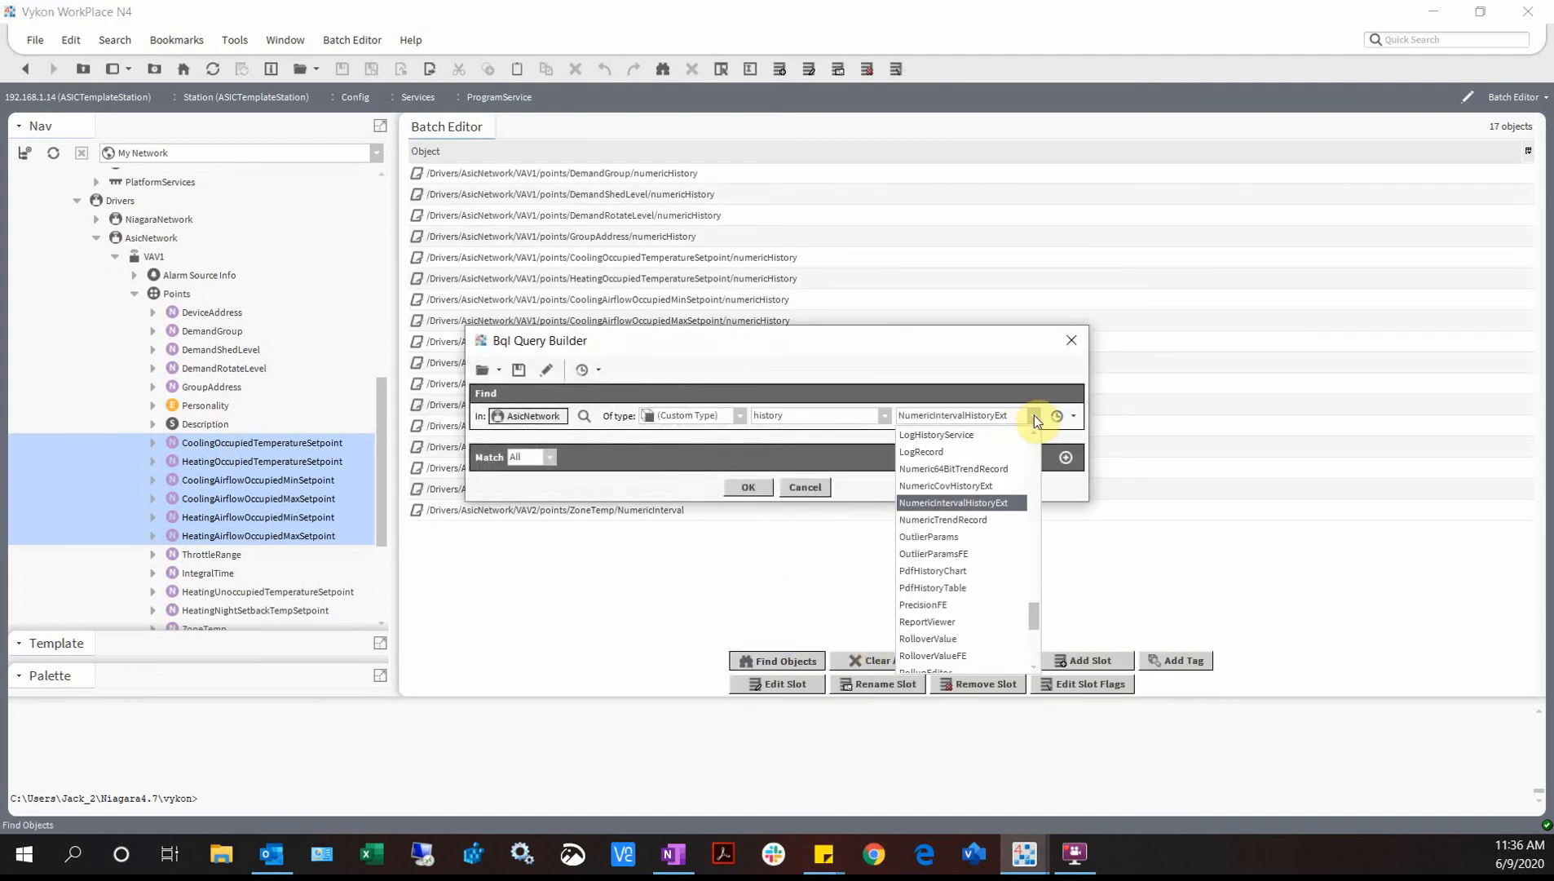
click(738, 419)
click(729, 416)
click(725, 437)
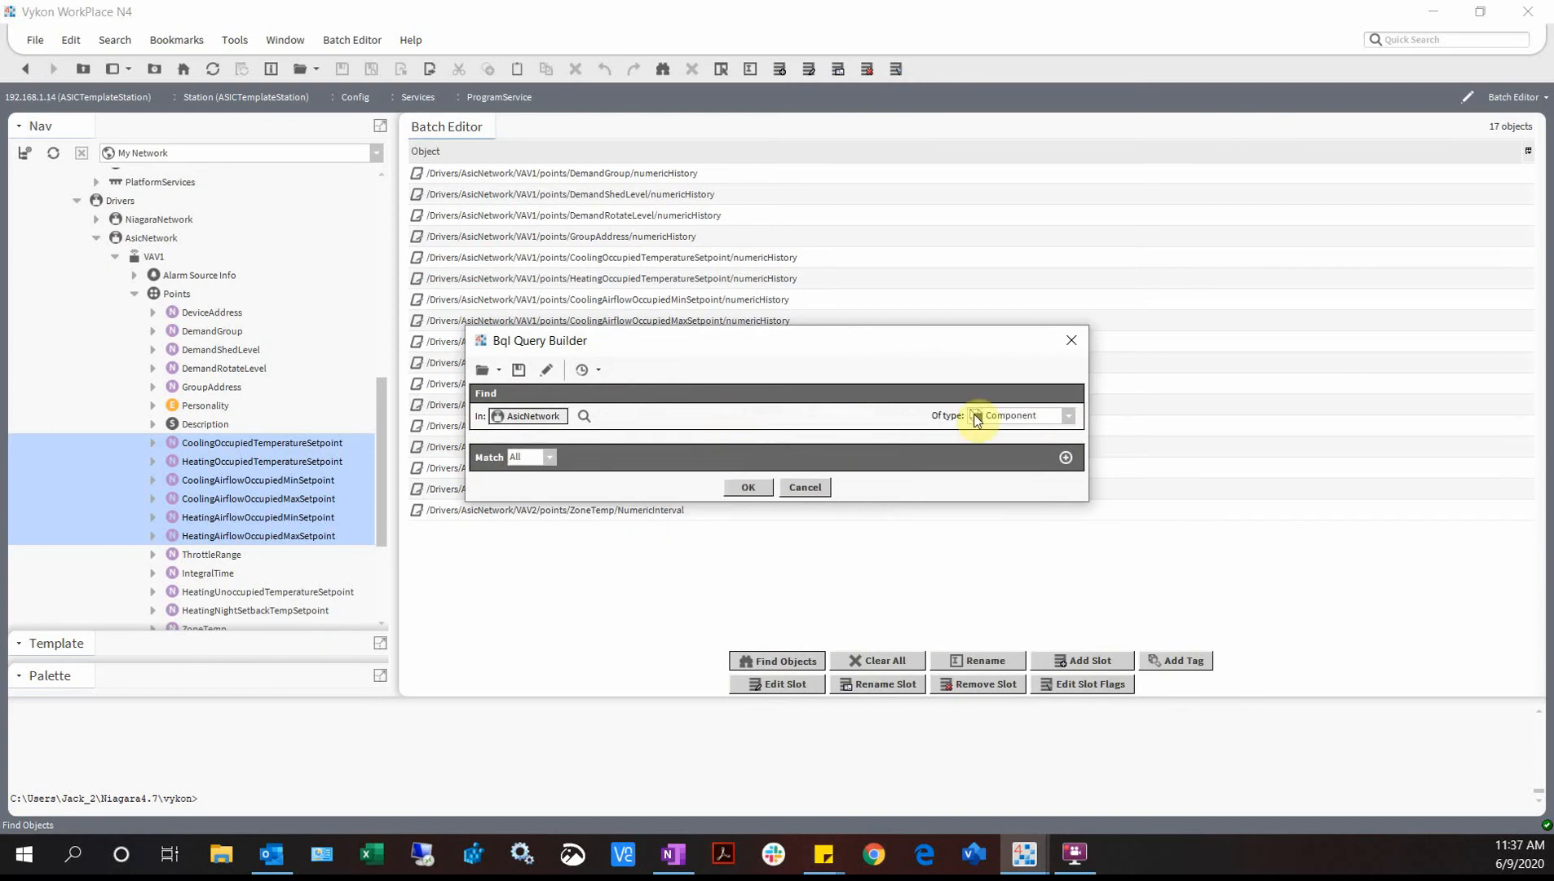
click(1052, 417)
scroll(1017, 465, down, 1)
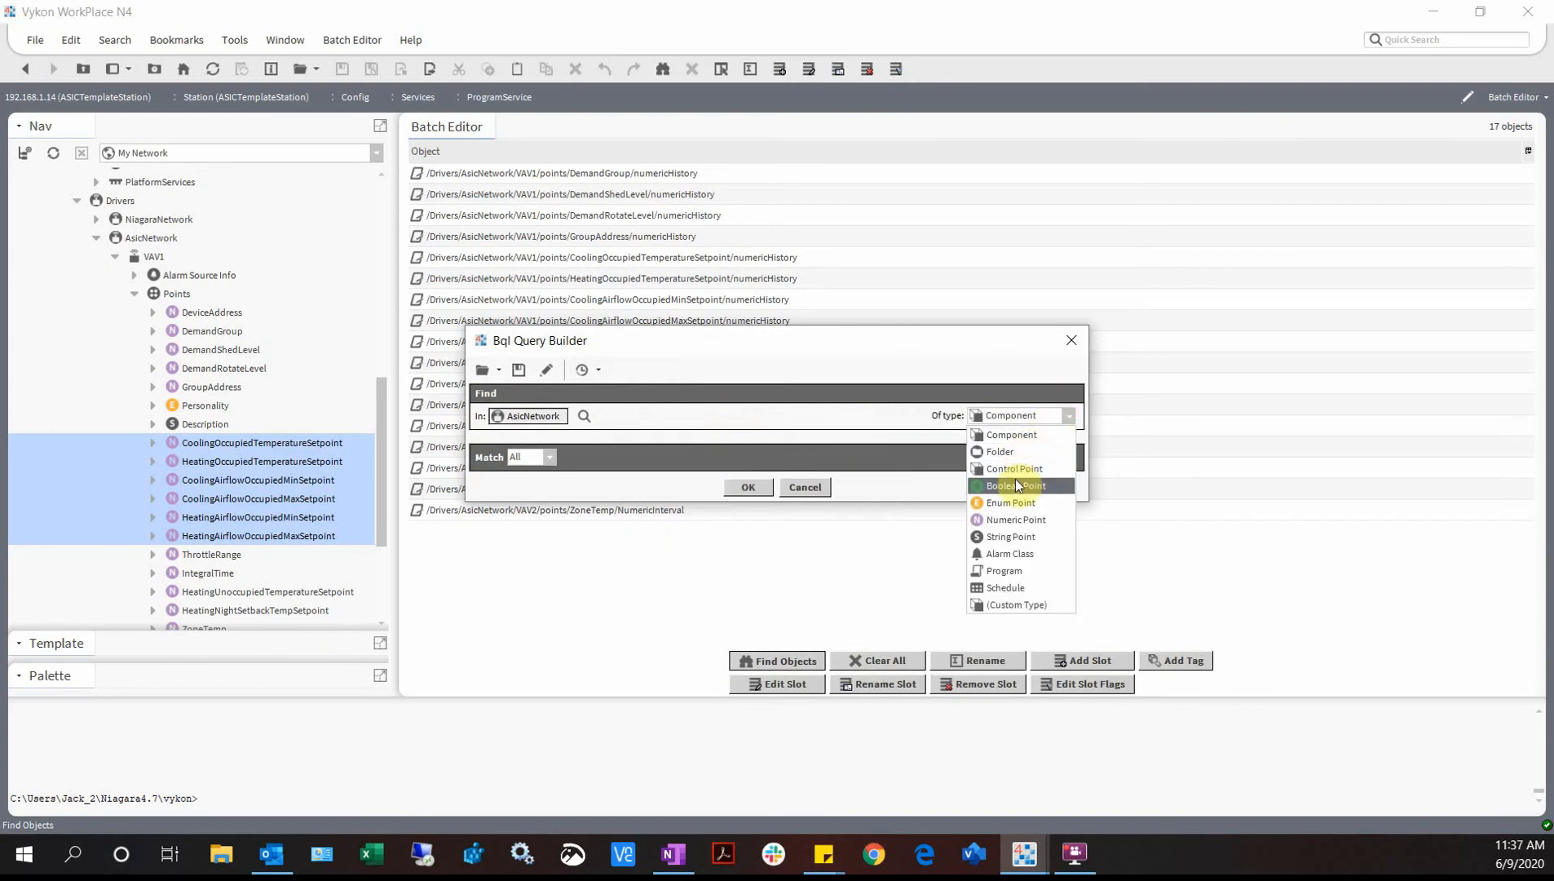
click(1015, 479)
click(749, 486)
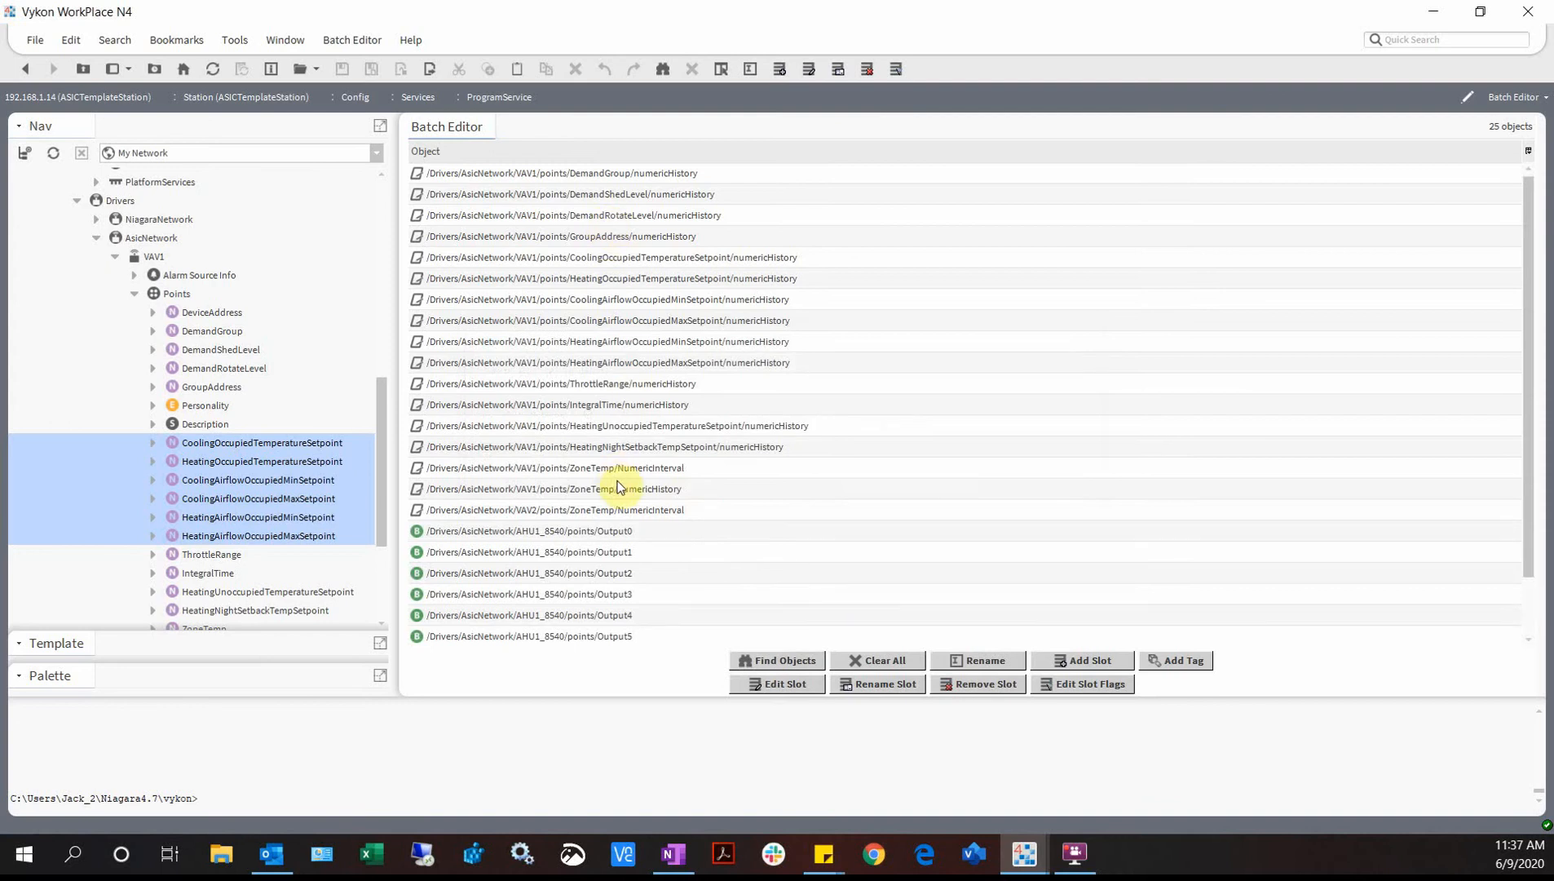
scroll(625, 530, down, 1)
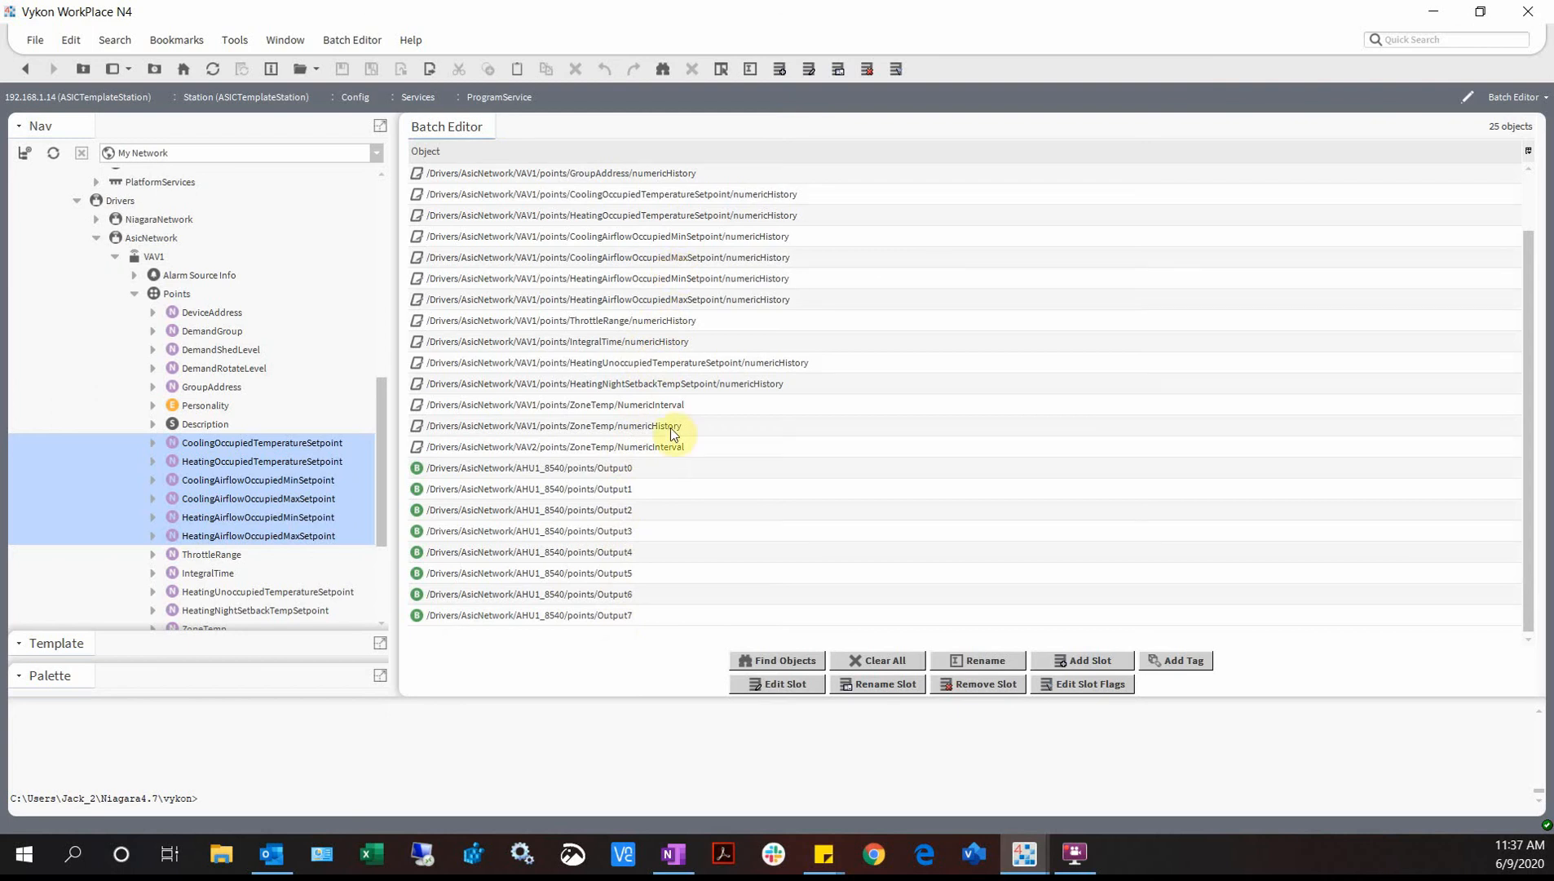
- Clear the mixed list and query the AsicNetwork for the (Custom Type) history NumericIntervalHistoryExt only
click(871, 659)
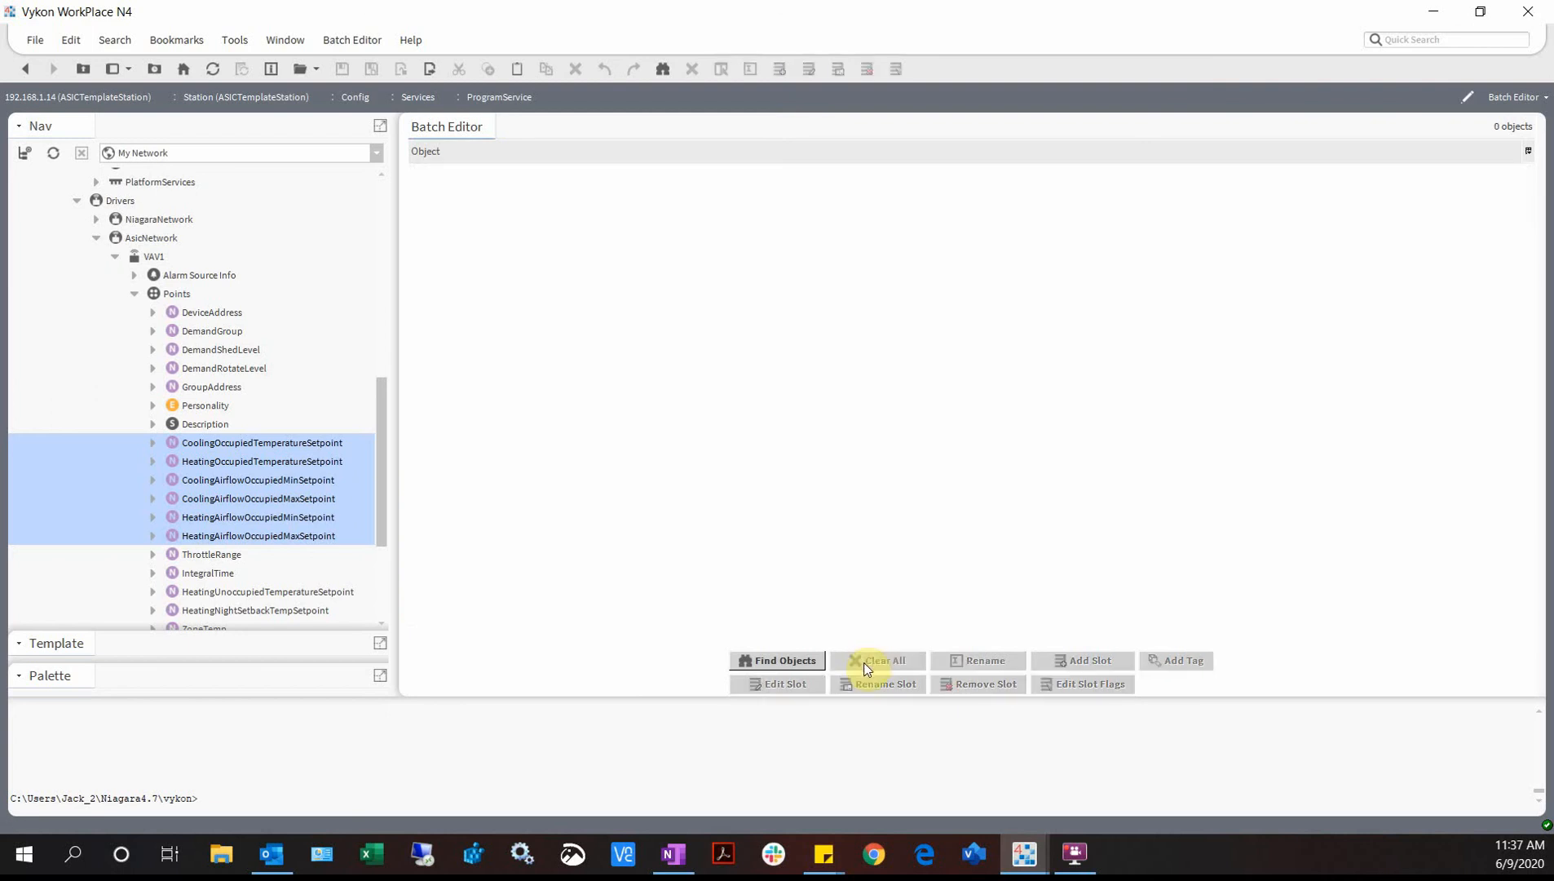
click(782, 659)
click(1007, 420)
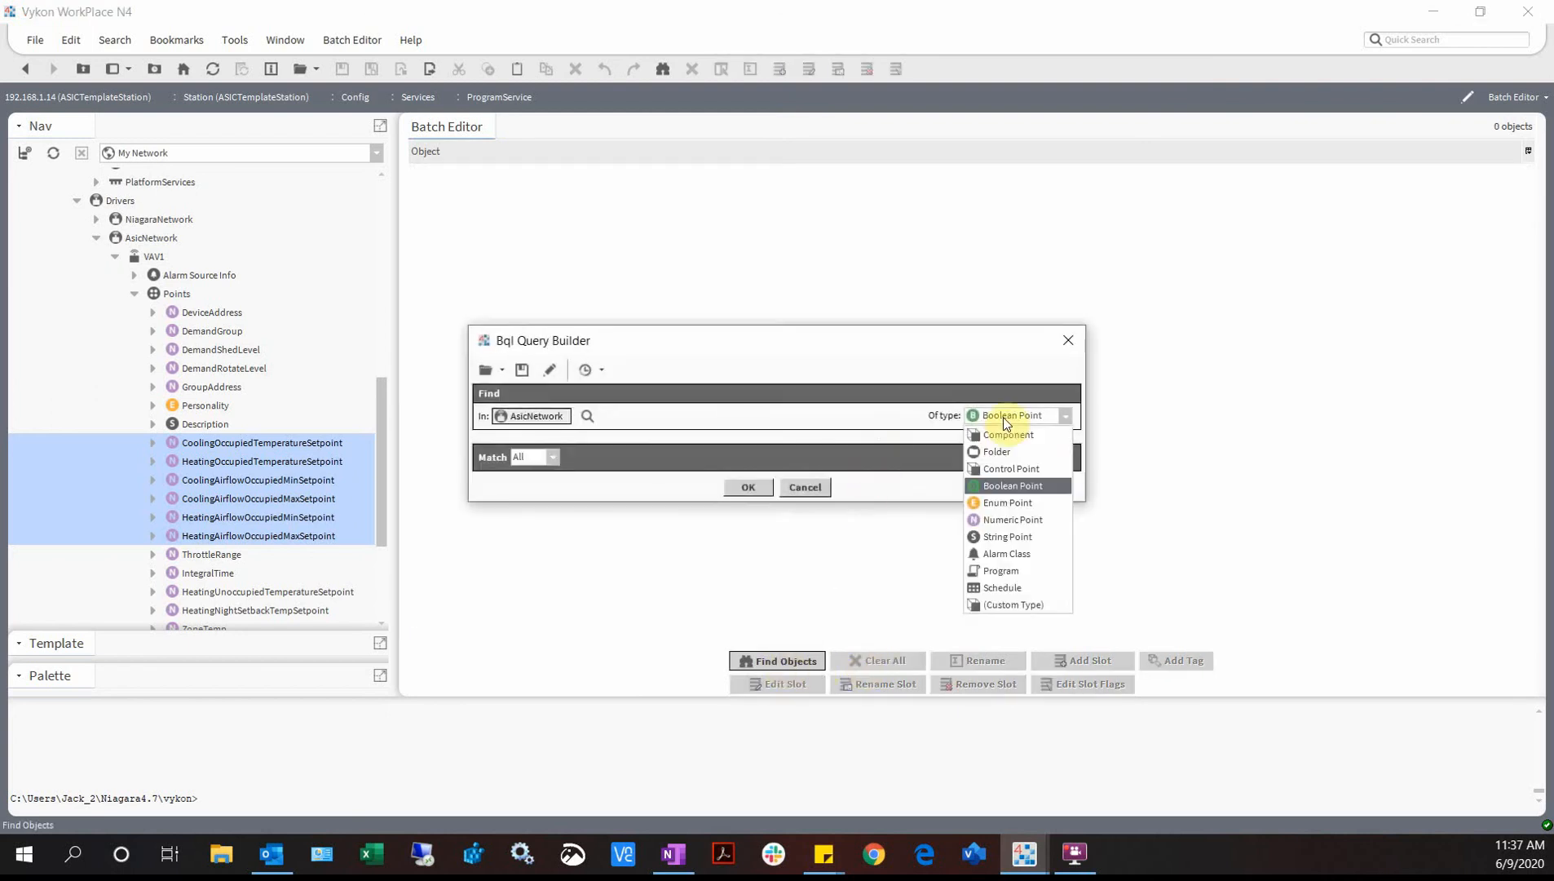
click(1013, 605)
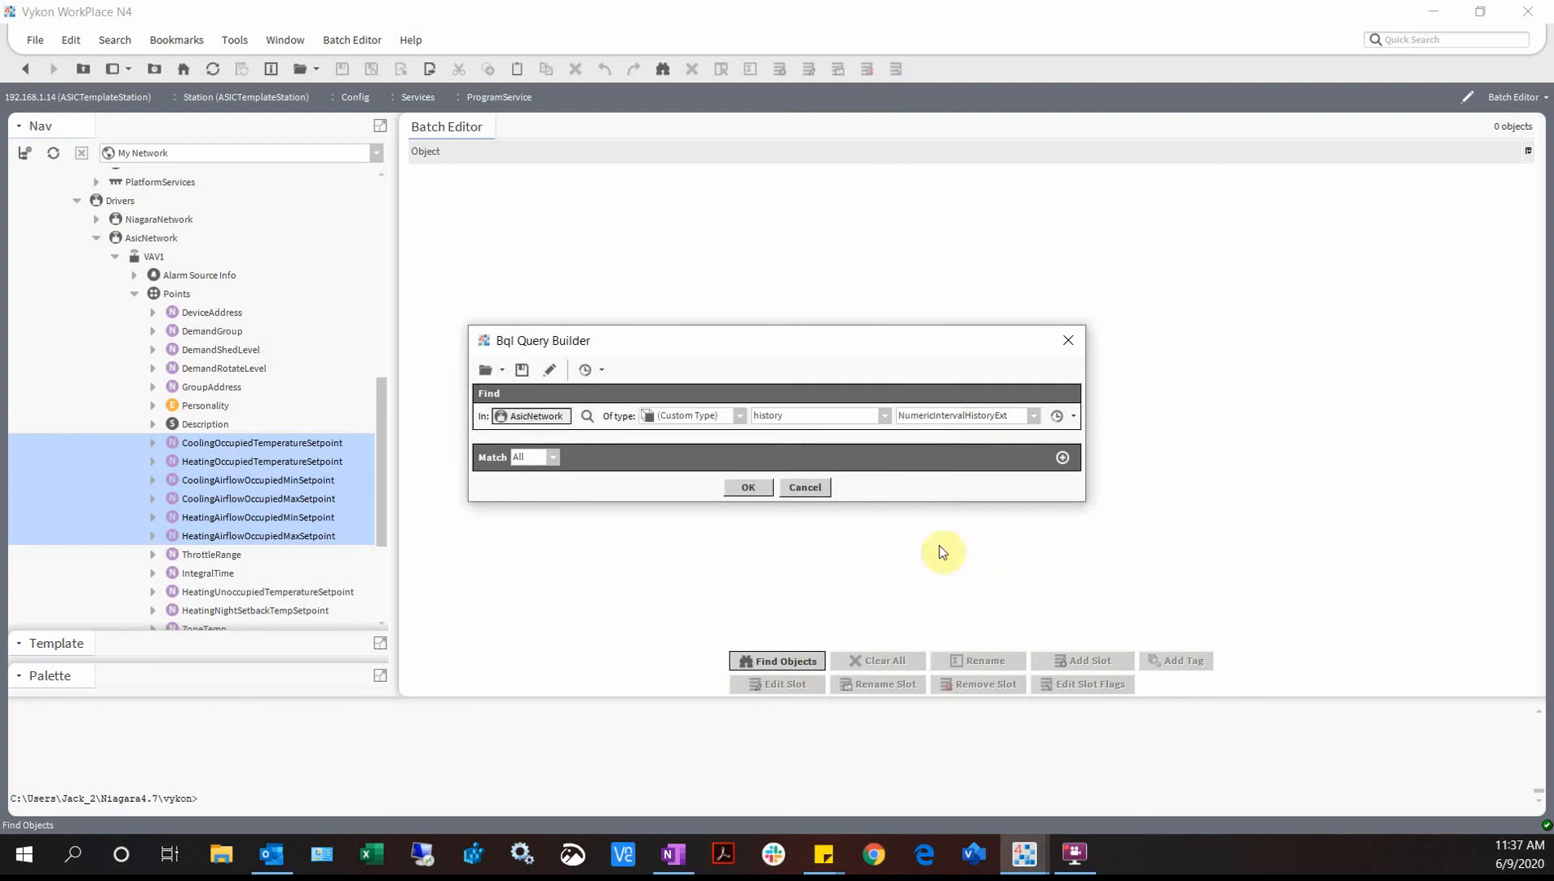
click(743, 487)
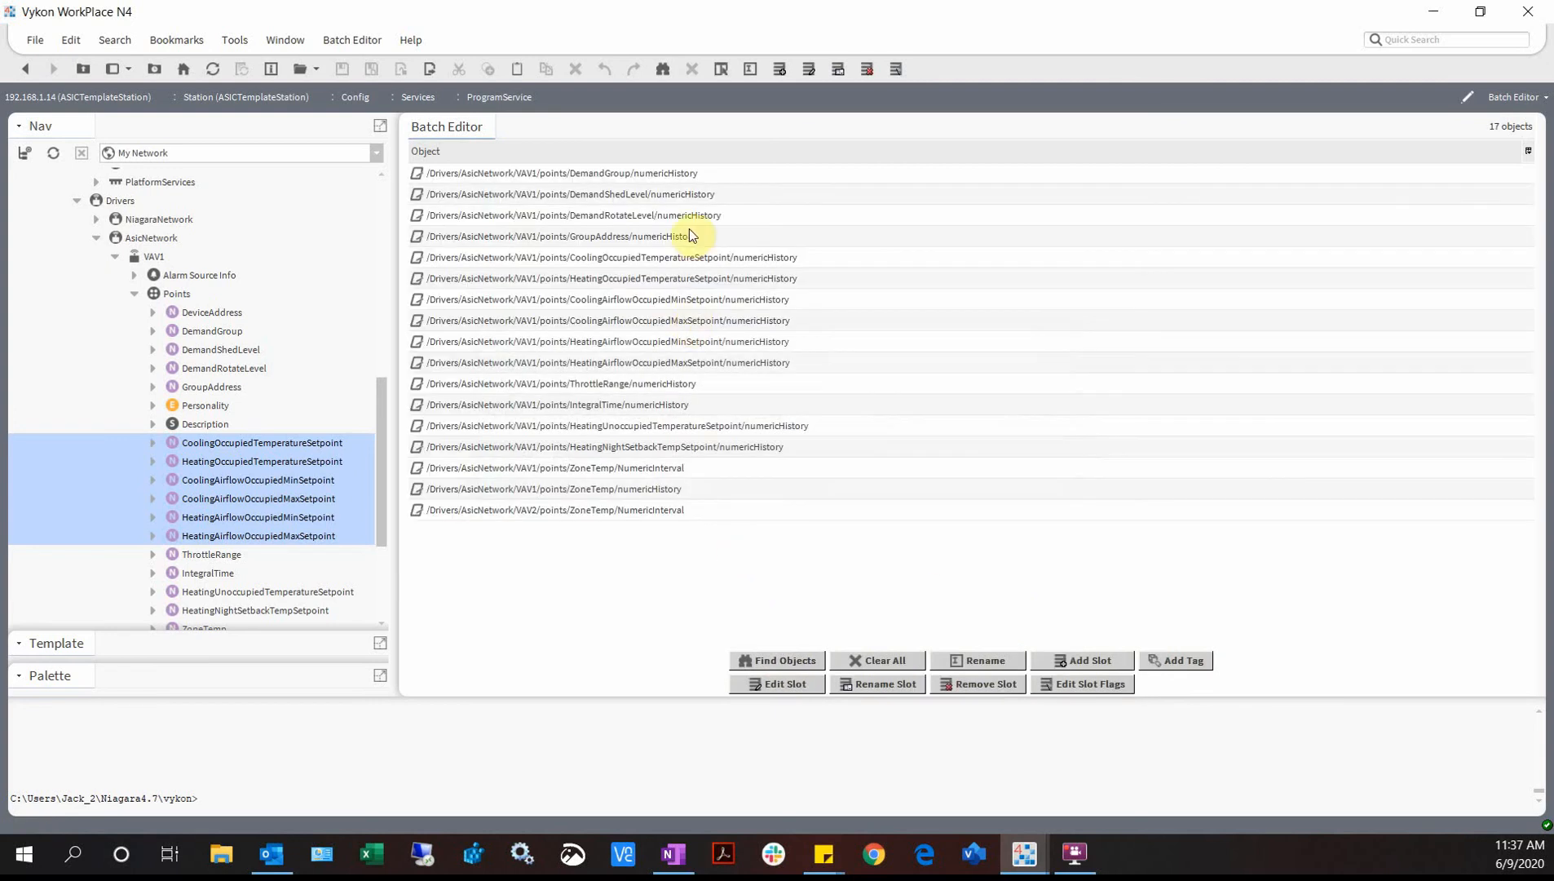
- Show the enabled and interval columns for the listed history extensions
click(722, 71)
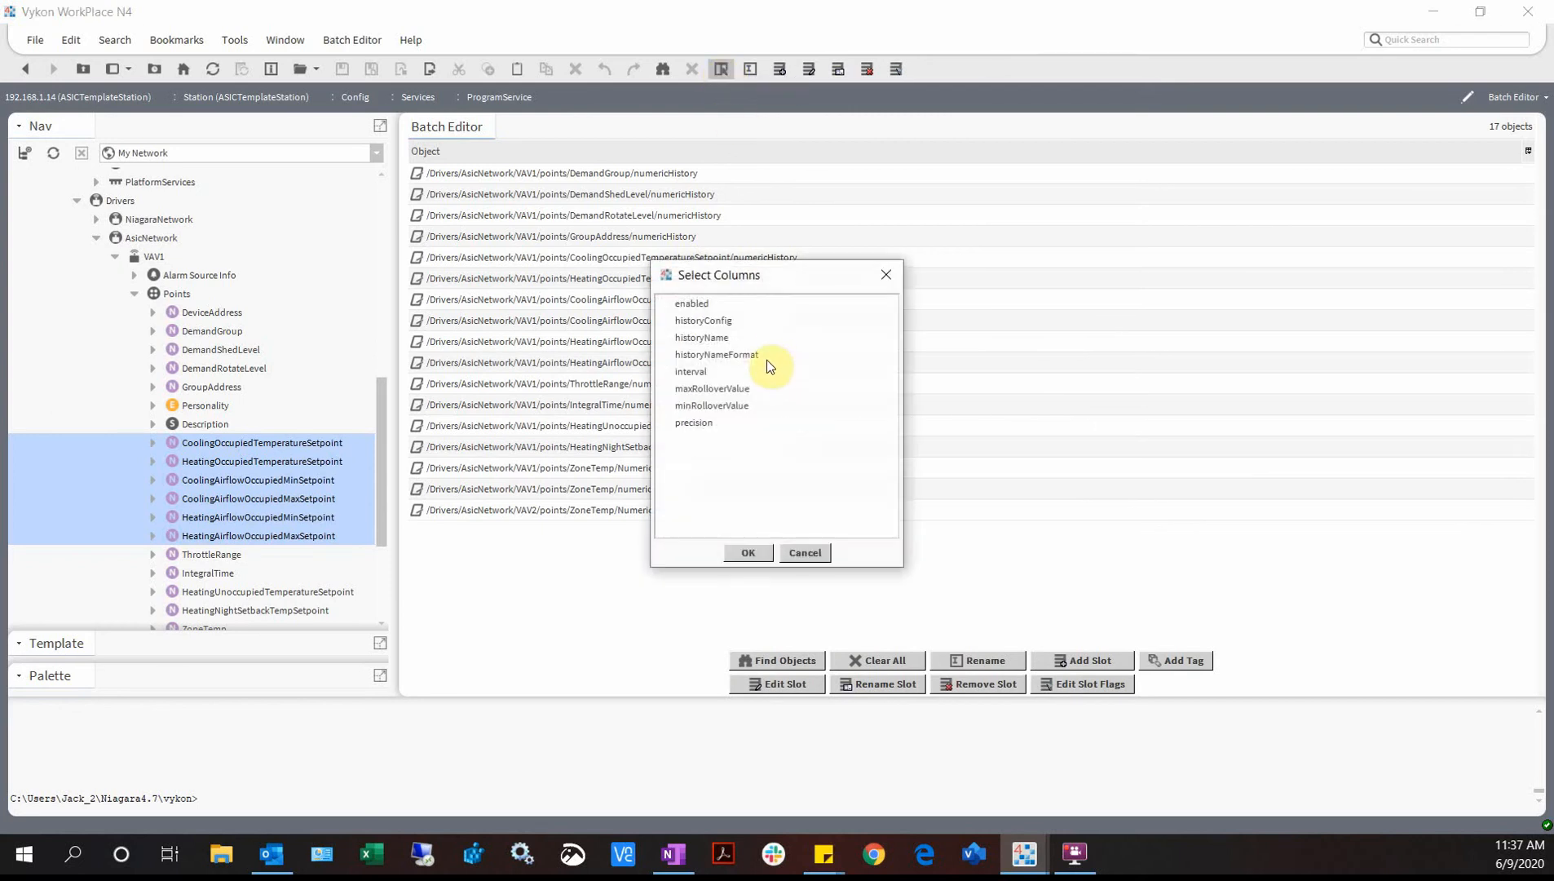
click(703, 302)
click(736, 325)
click(730, 339)
click(718, 375)
click(704, 336)
click(699, 303)
click(699, 321)
click(697, 303)
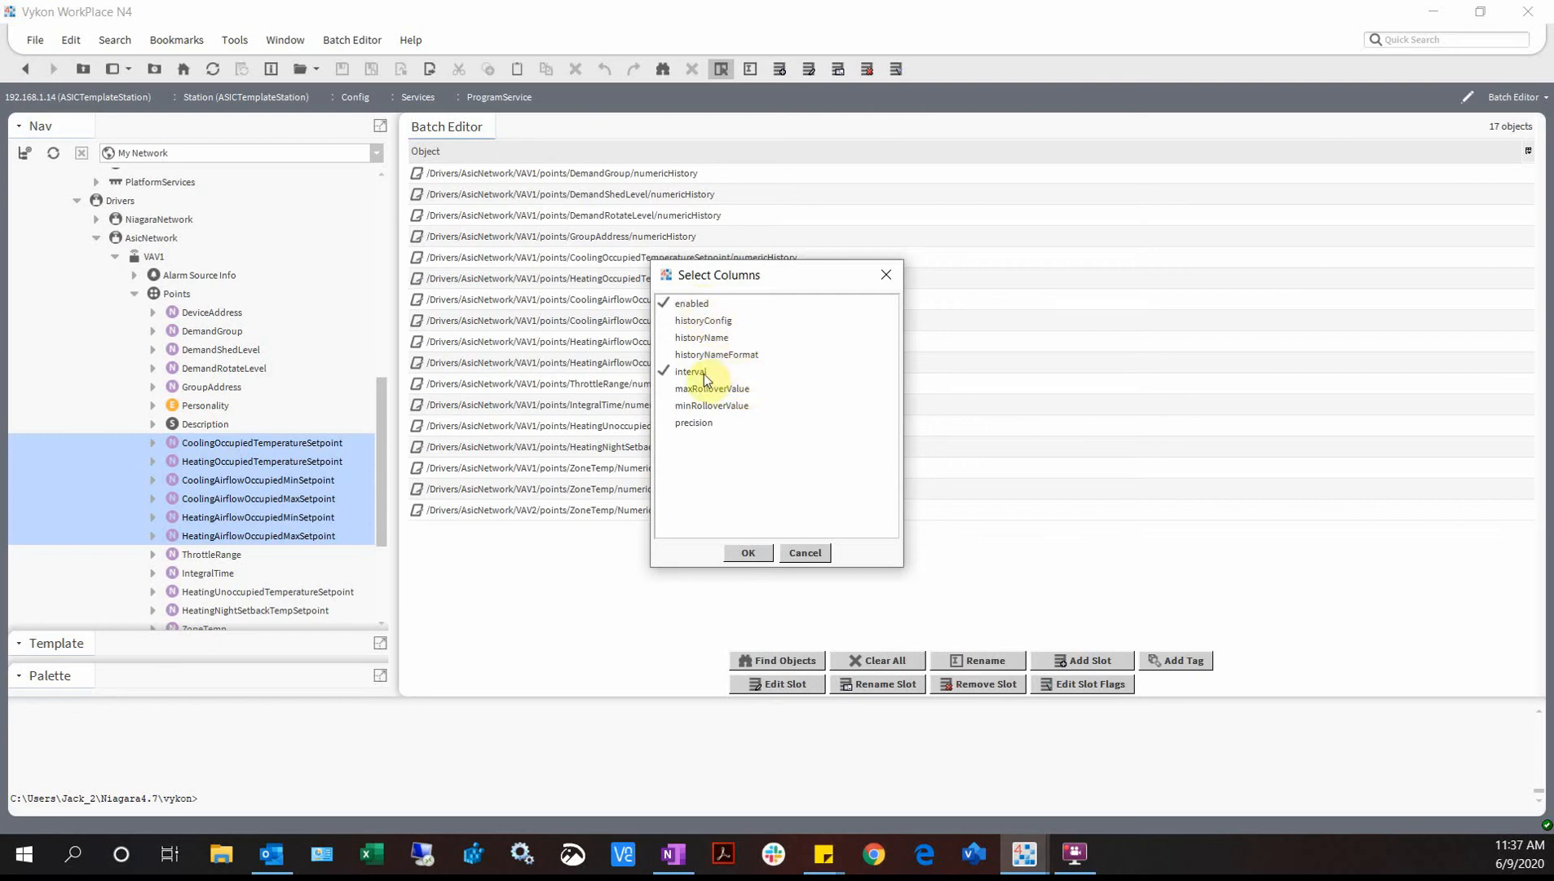
click(748, 553)
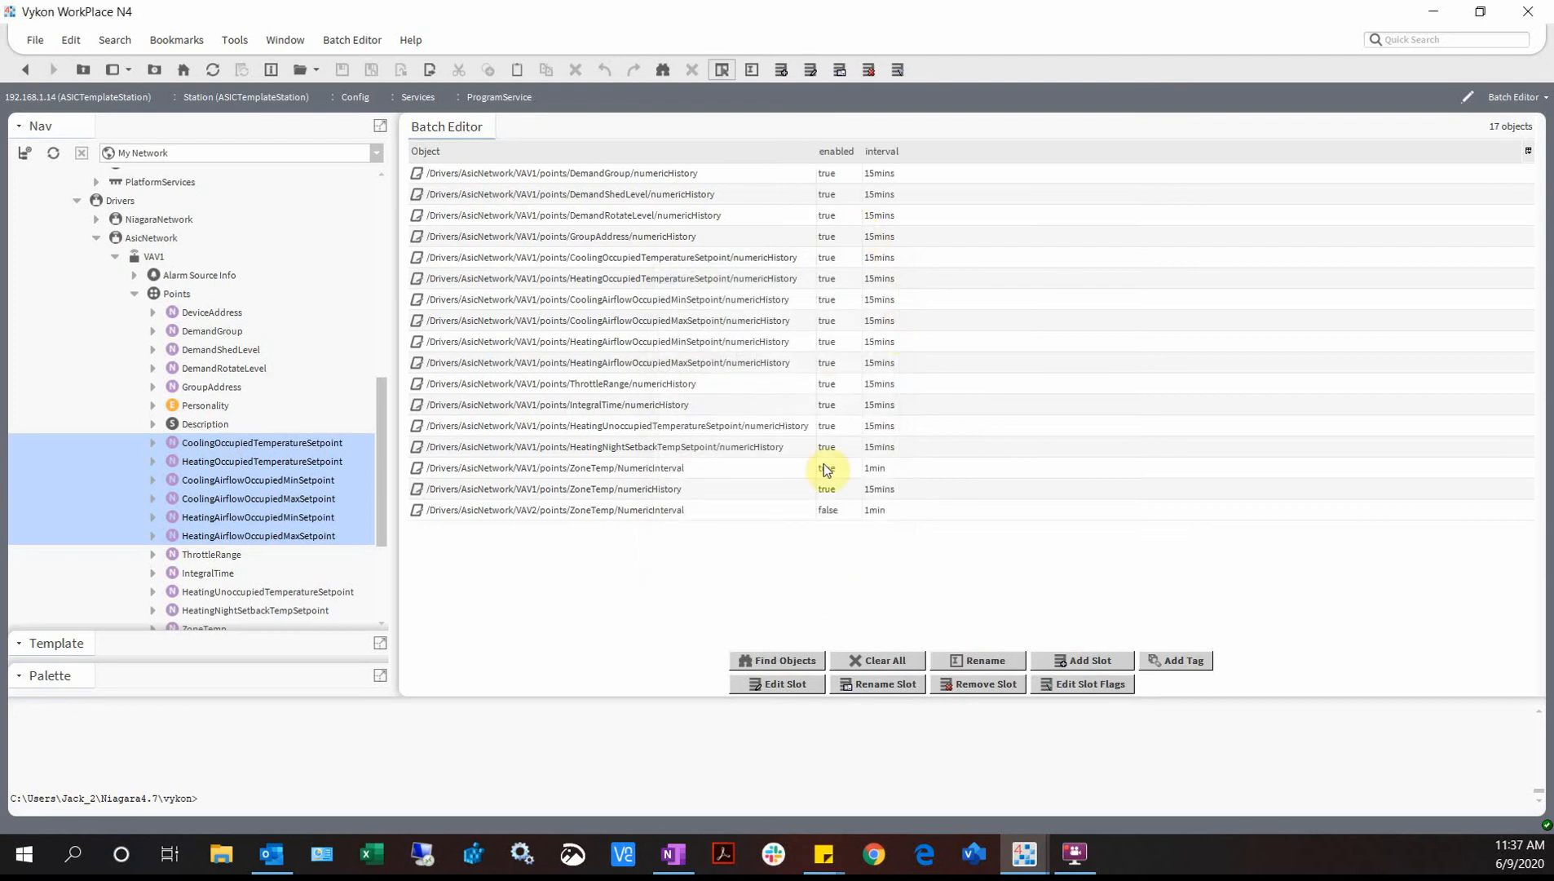
- Set the interval slot of all listed history extensions to 15 minutes and check the batch results
click(888, 467)
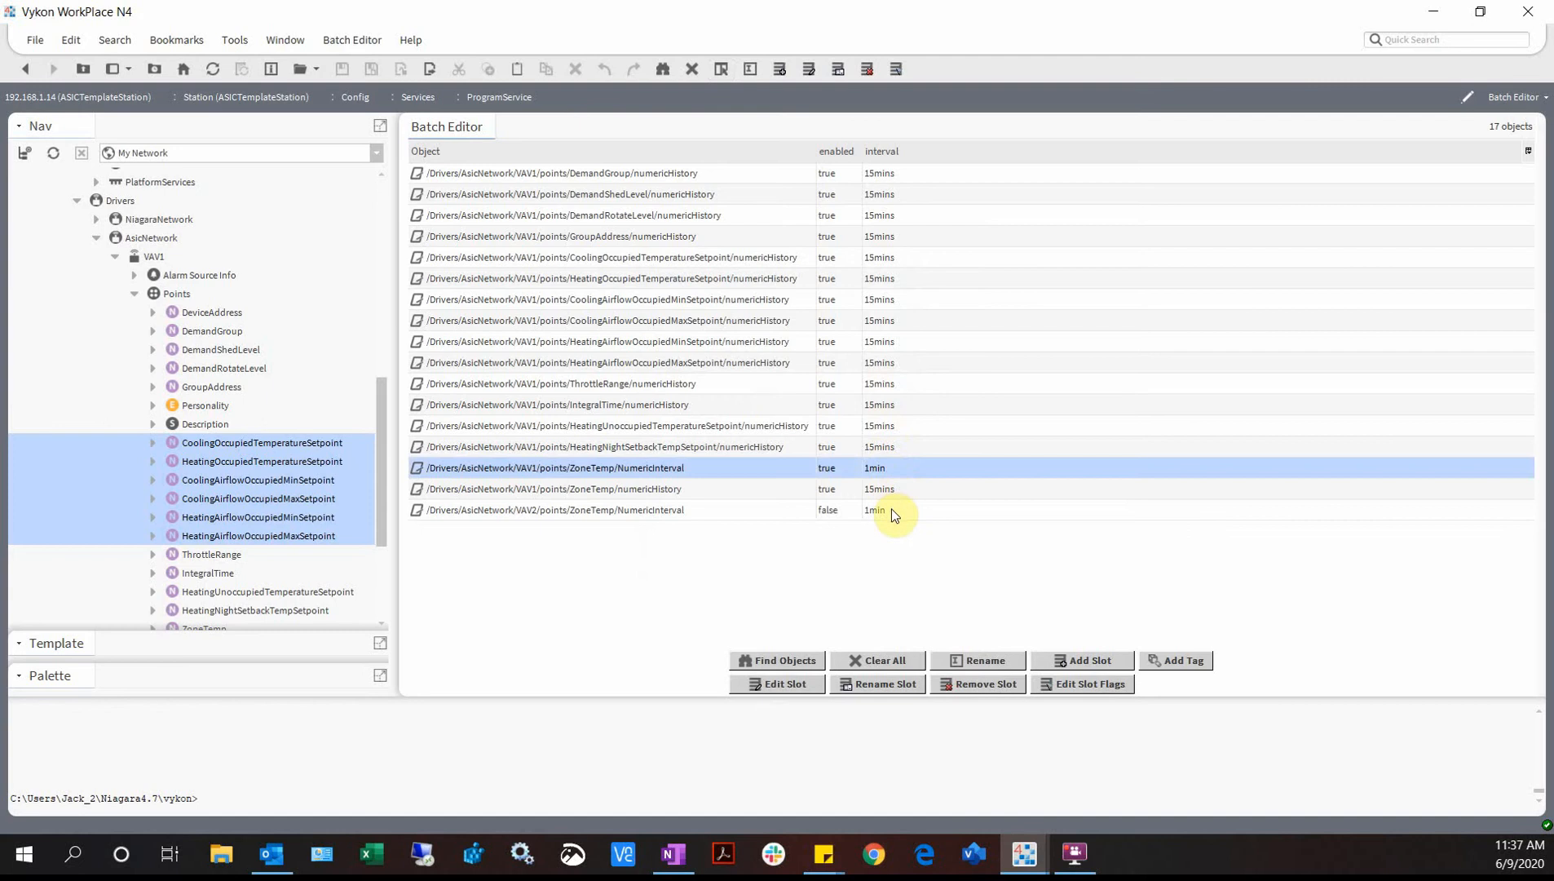
click(891, 510)
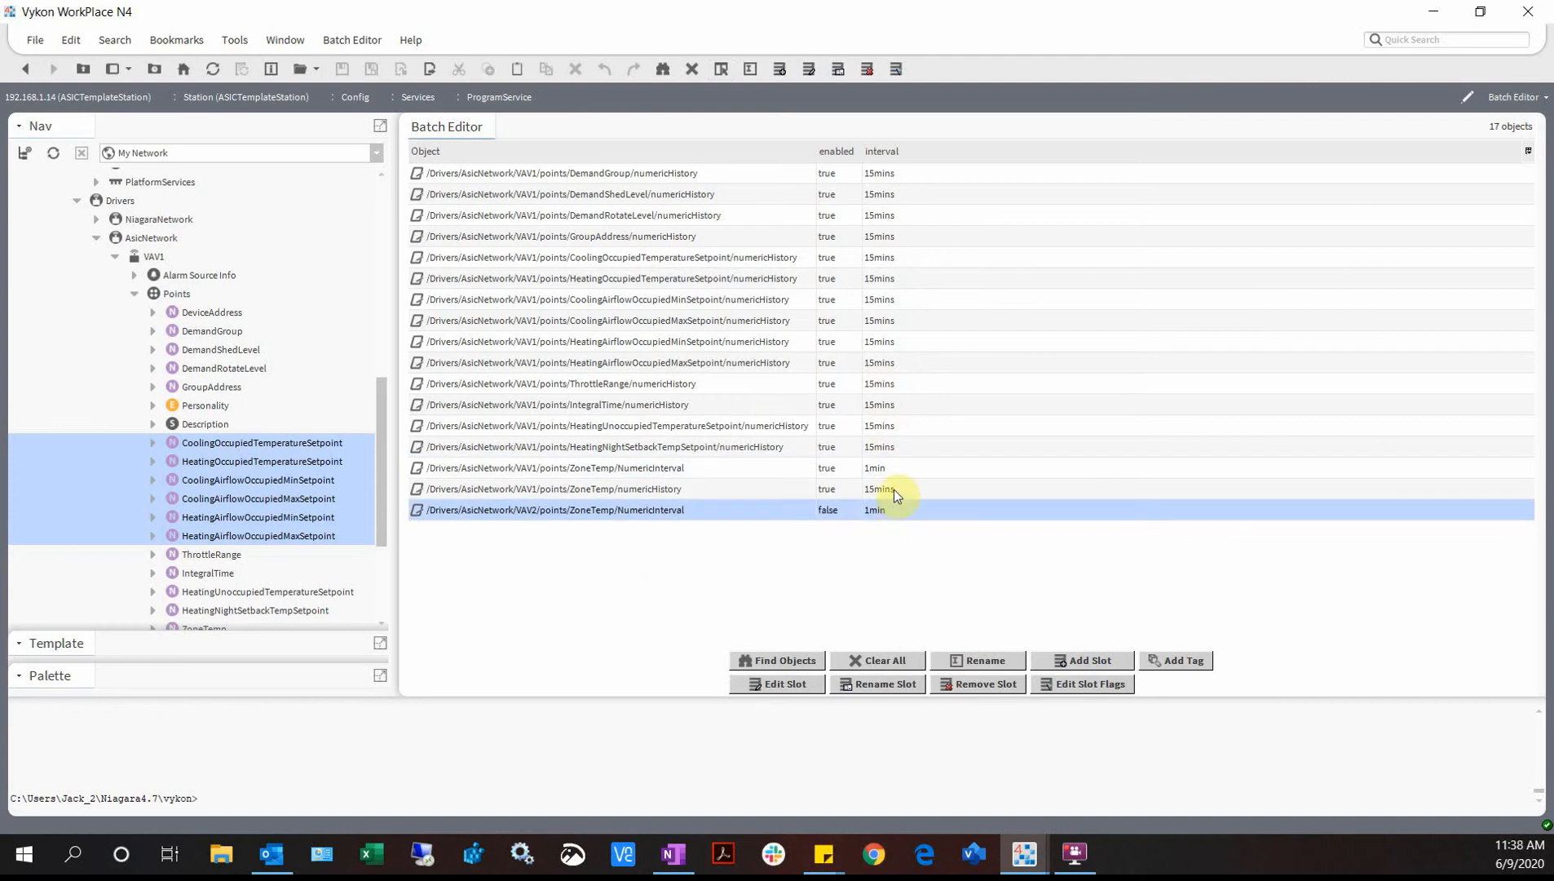
click(895, 488)
click(896, 510)
click(800, 686)
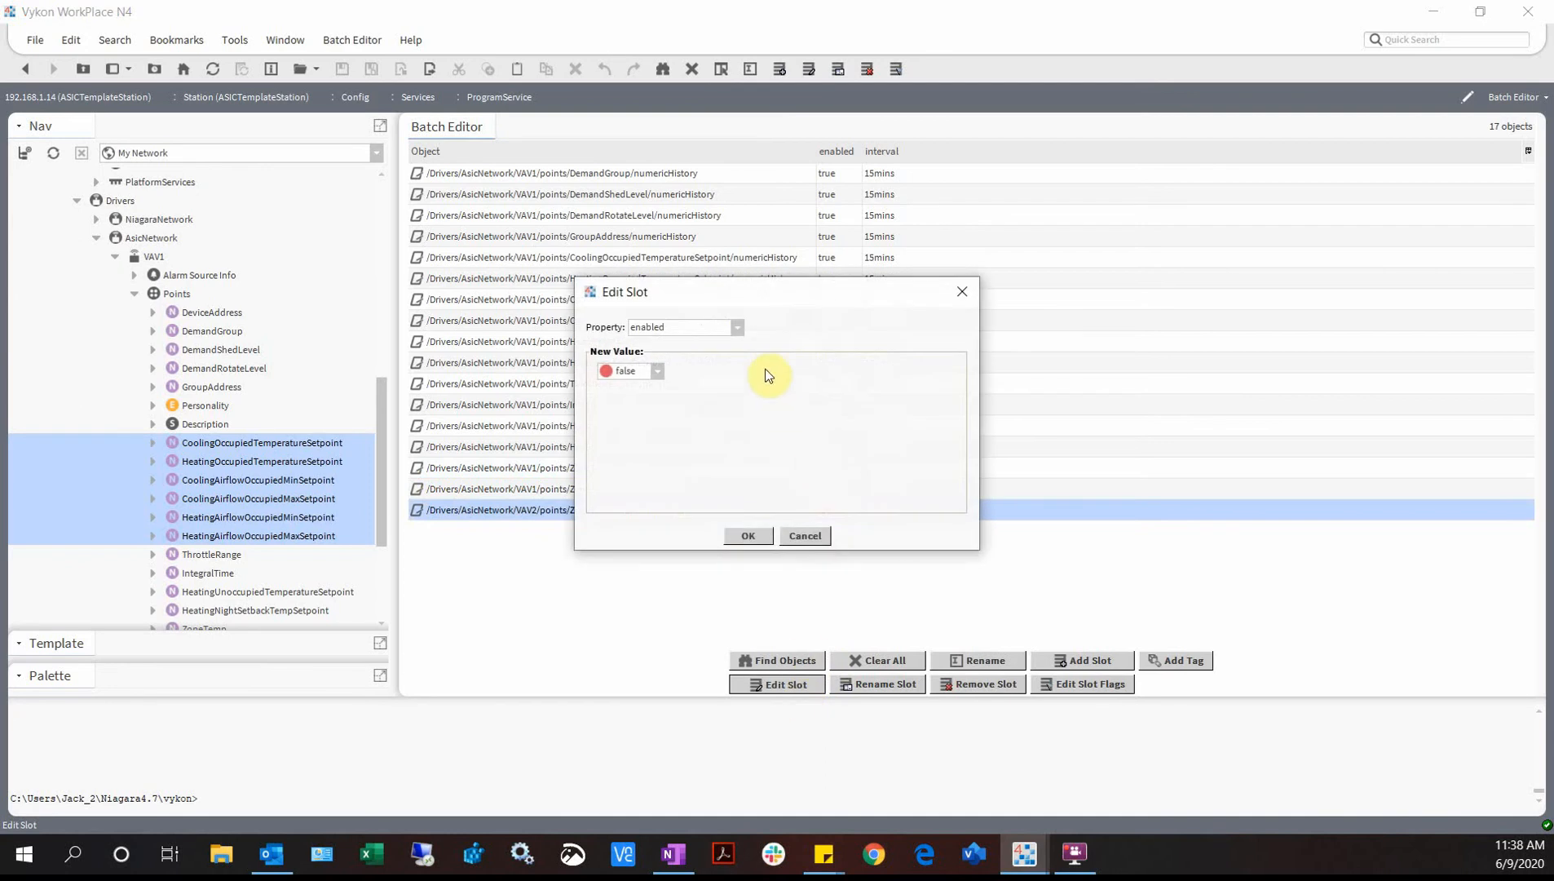
click(740, 329)
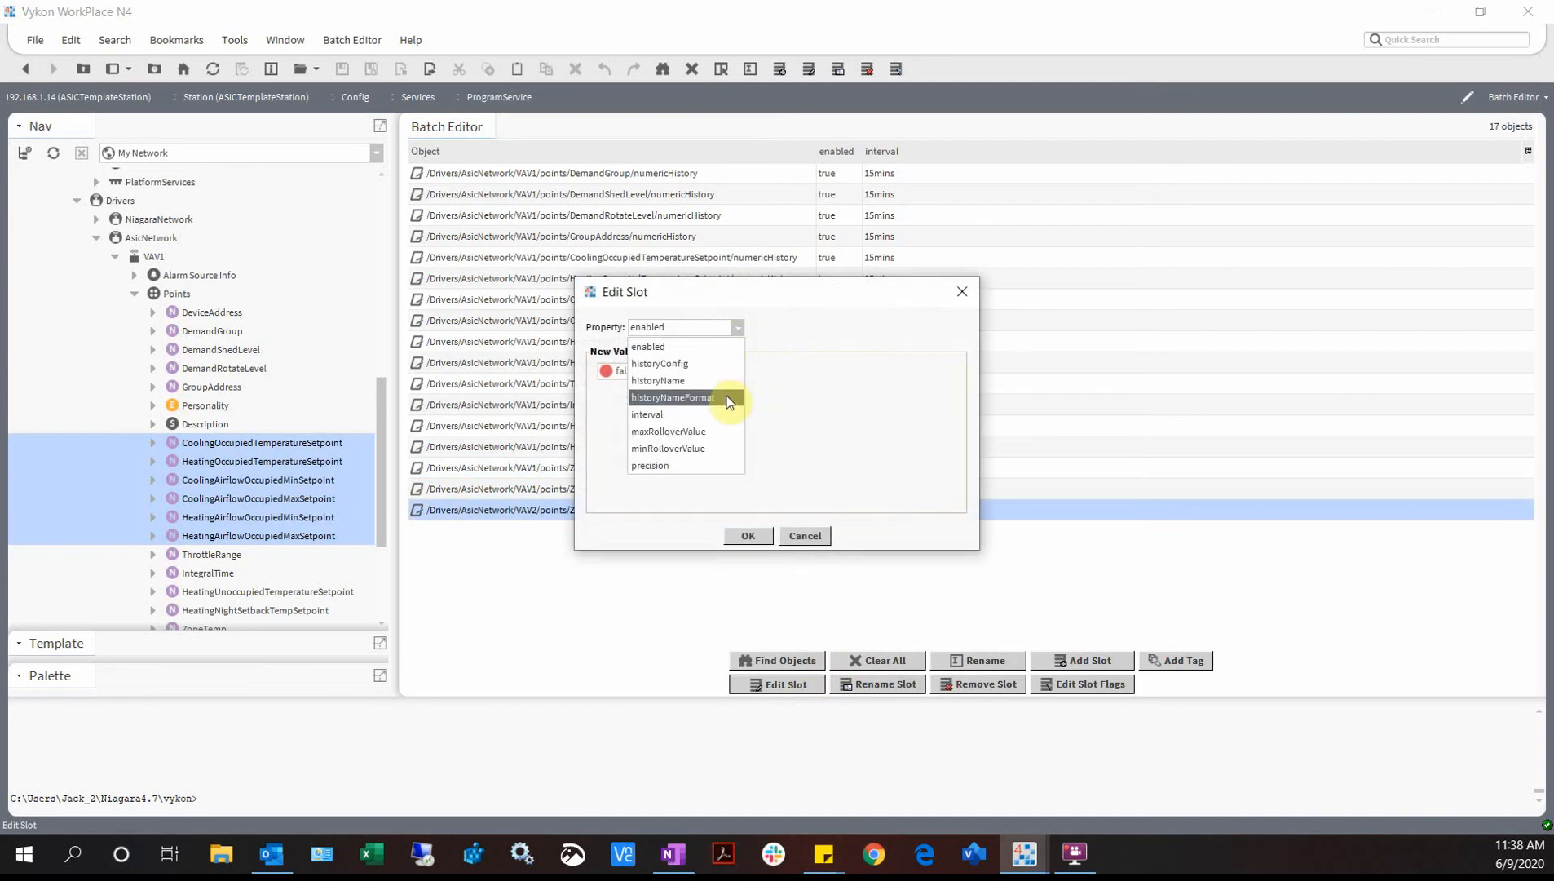
click(719, 417)
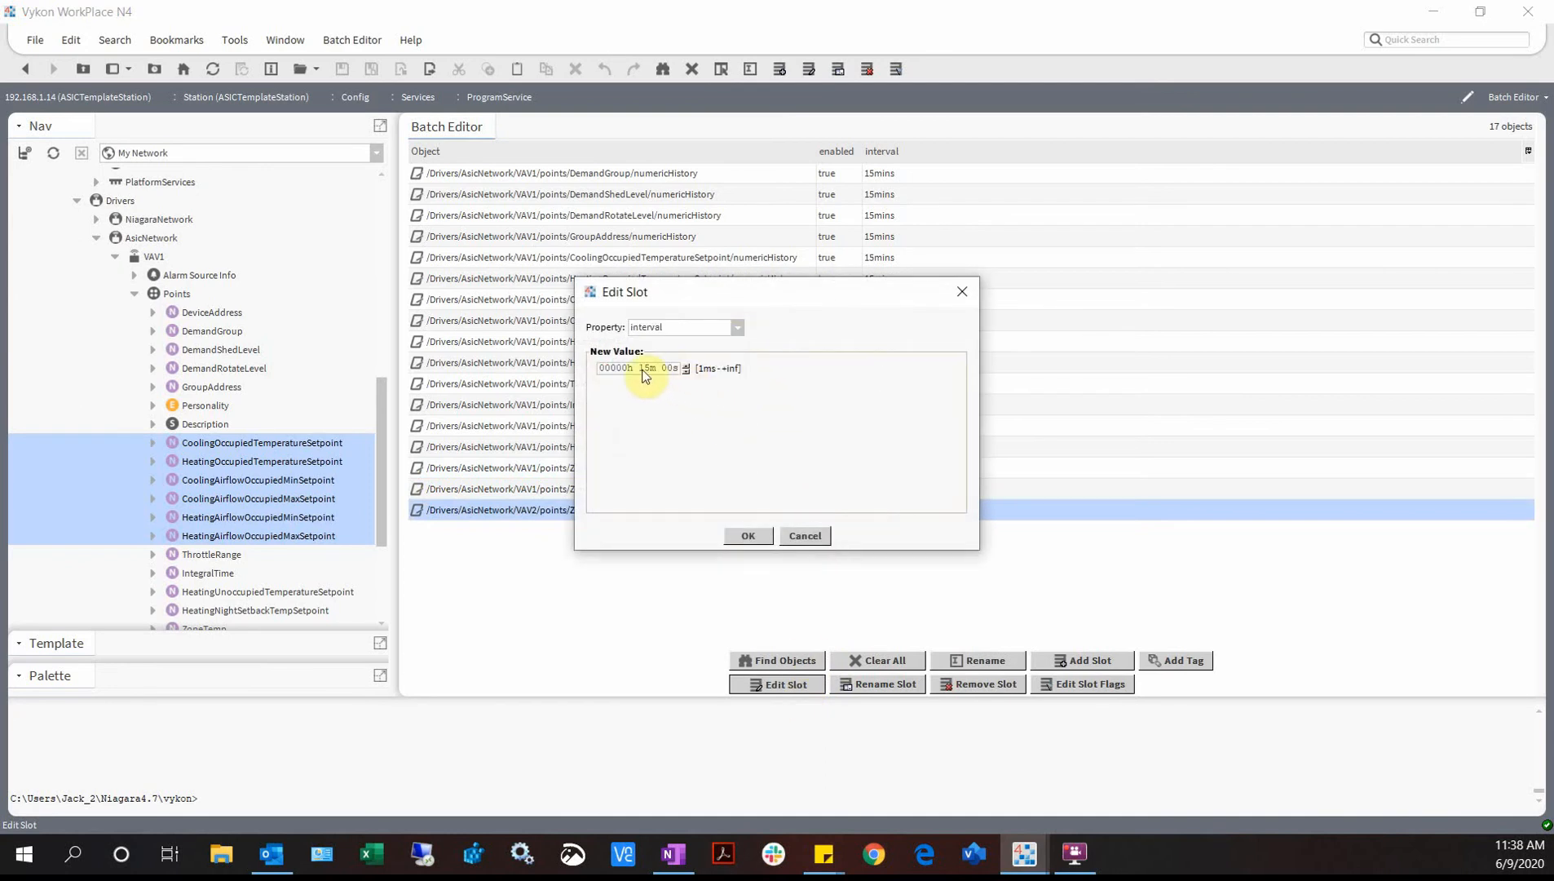
click(765, 539)
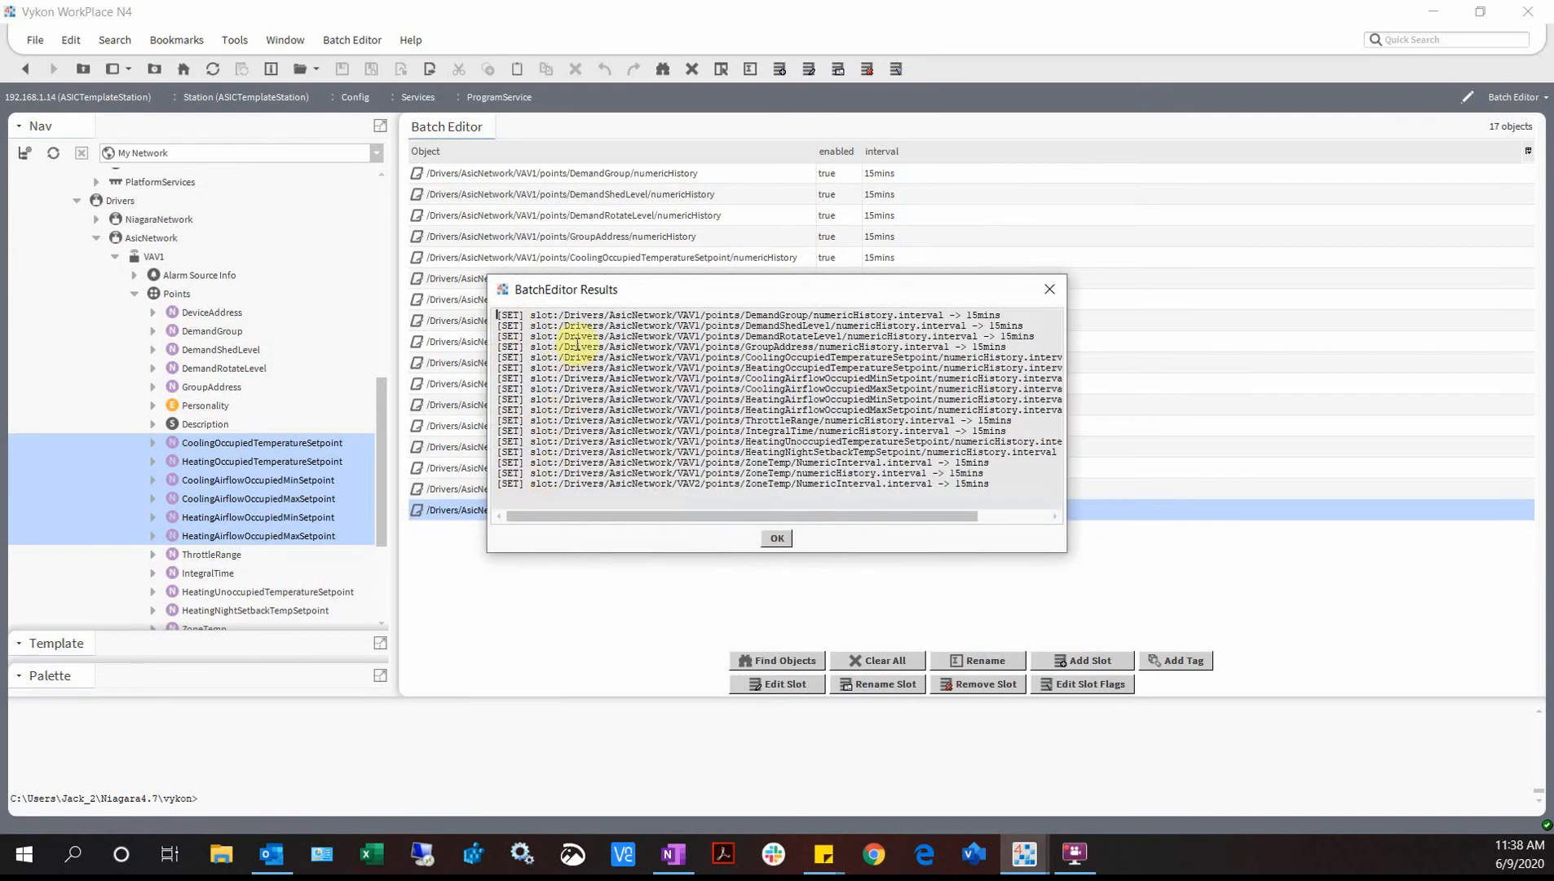
double_click(983, 314)
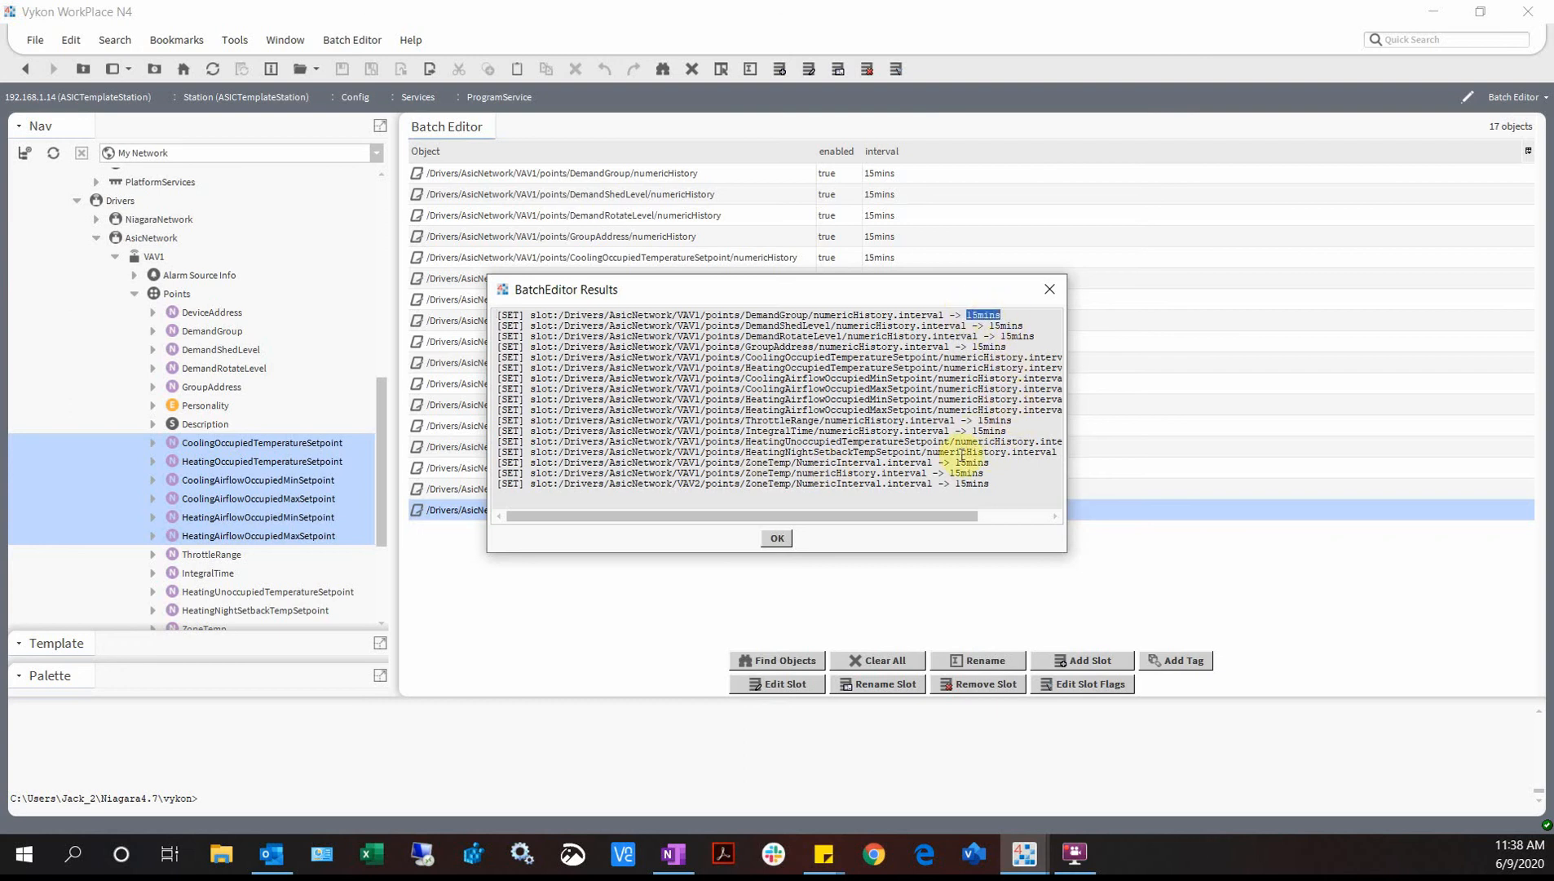
drag(957, 463, 985, 462)
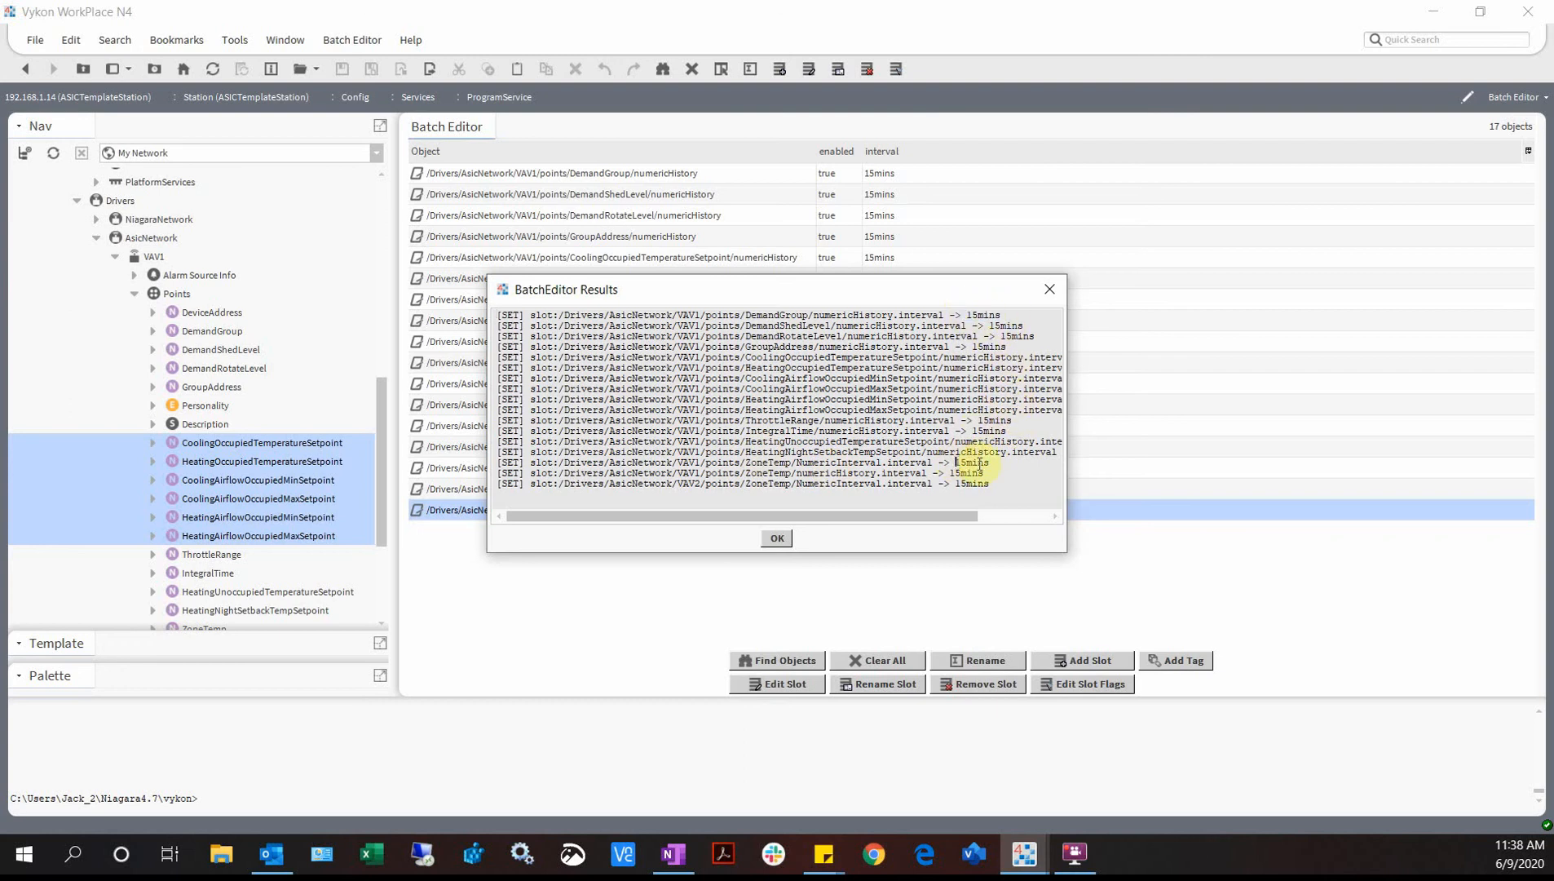
click(777, 539)
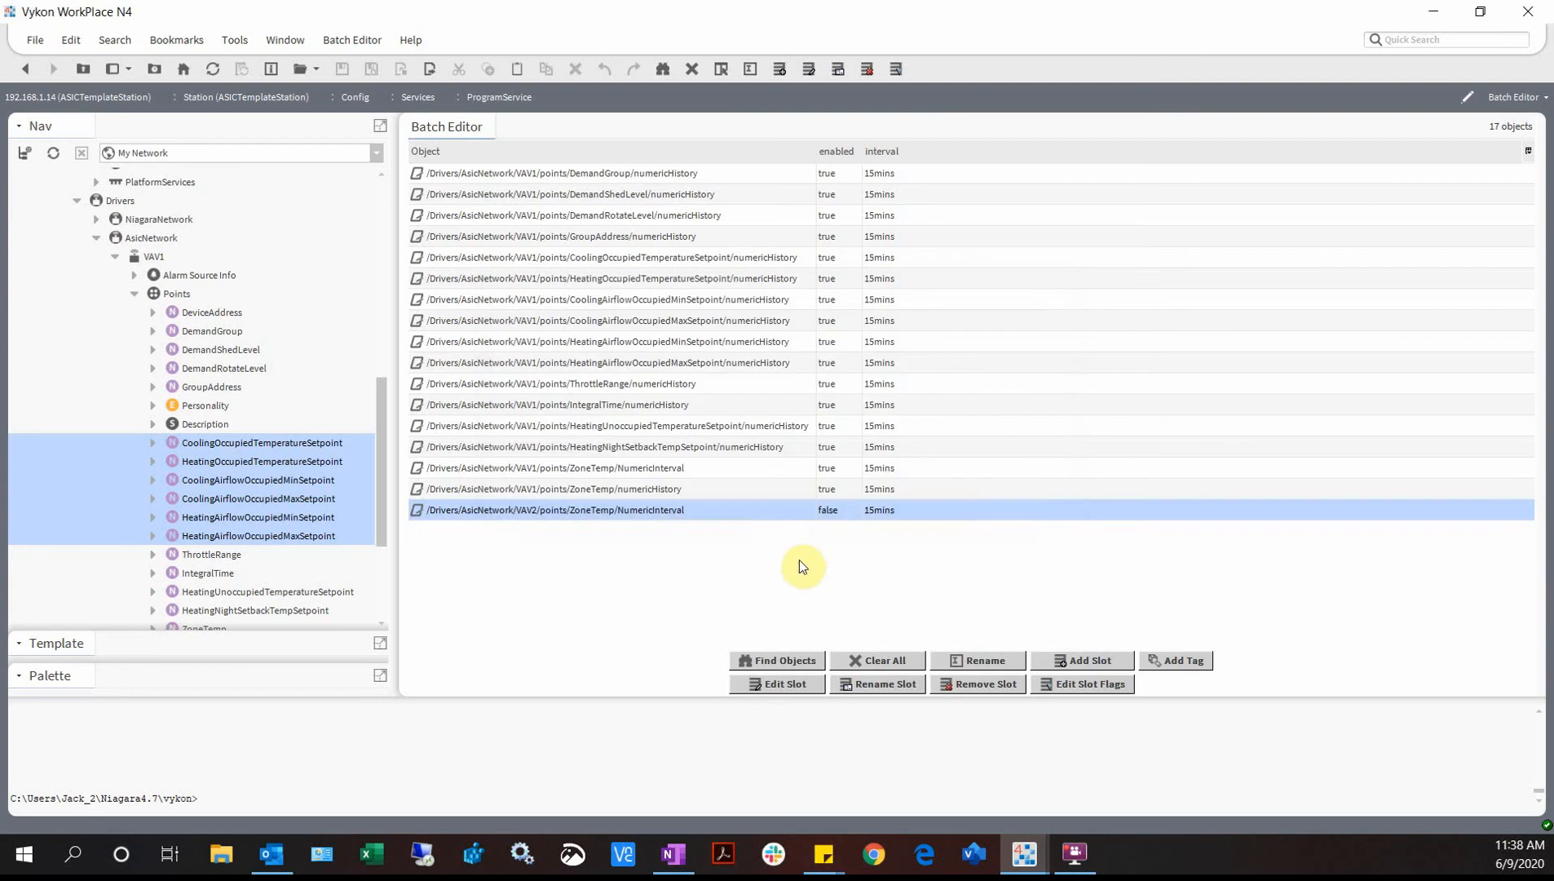
- Empty the batch list and find the AsicNetwork's NumericIntervalHistoryExt objects again to refresh their slot values
click(891, 511)
click(866, 660)
click(777, 657)
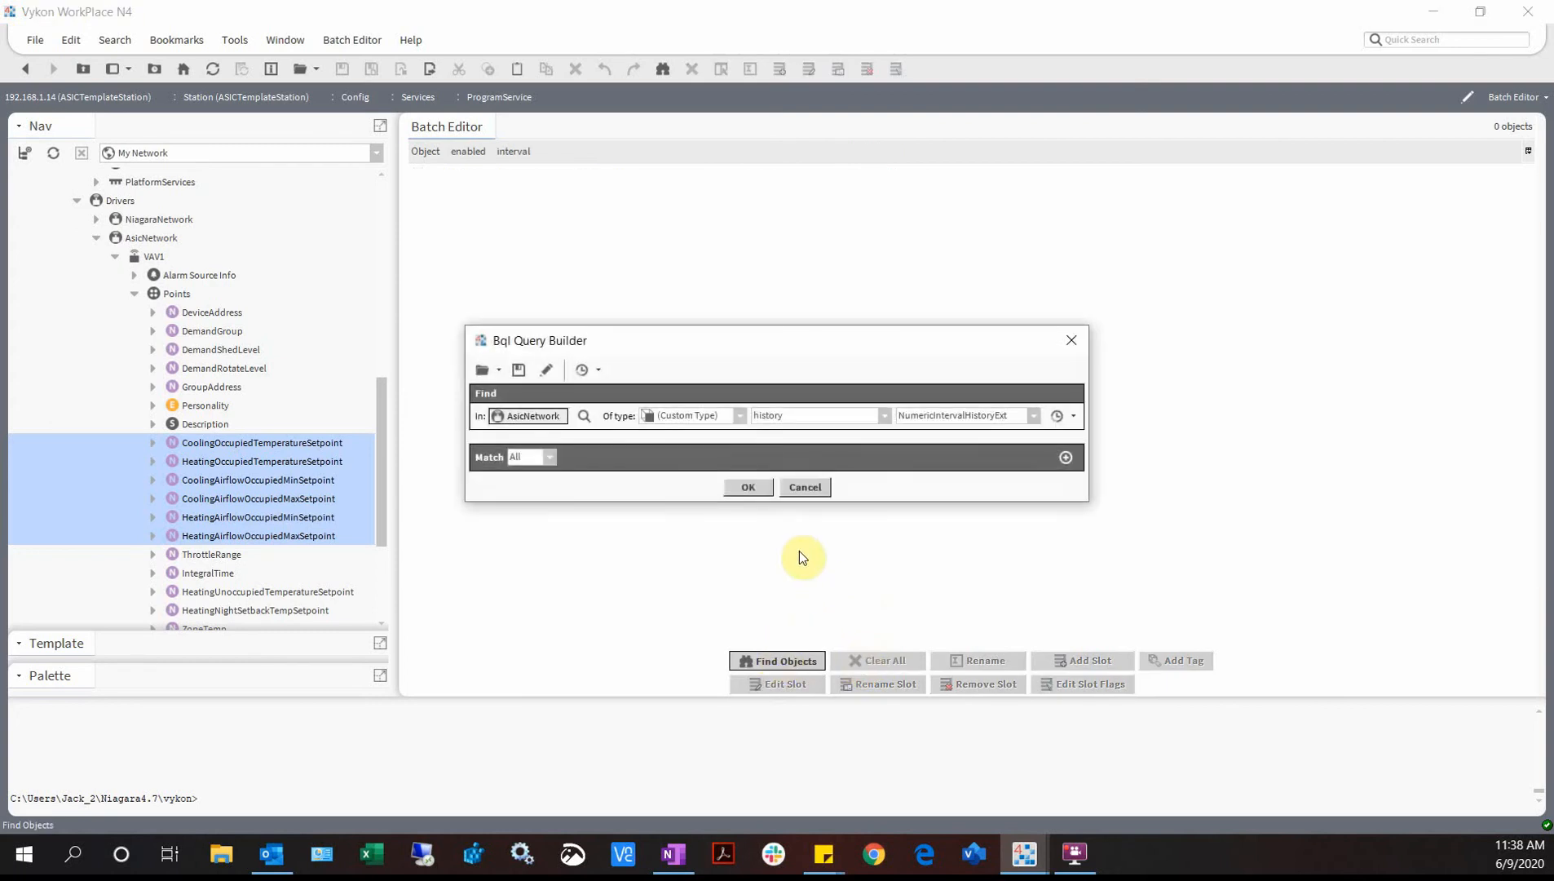
click(748, 487)
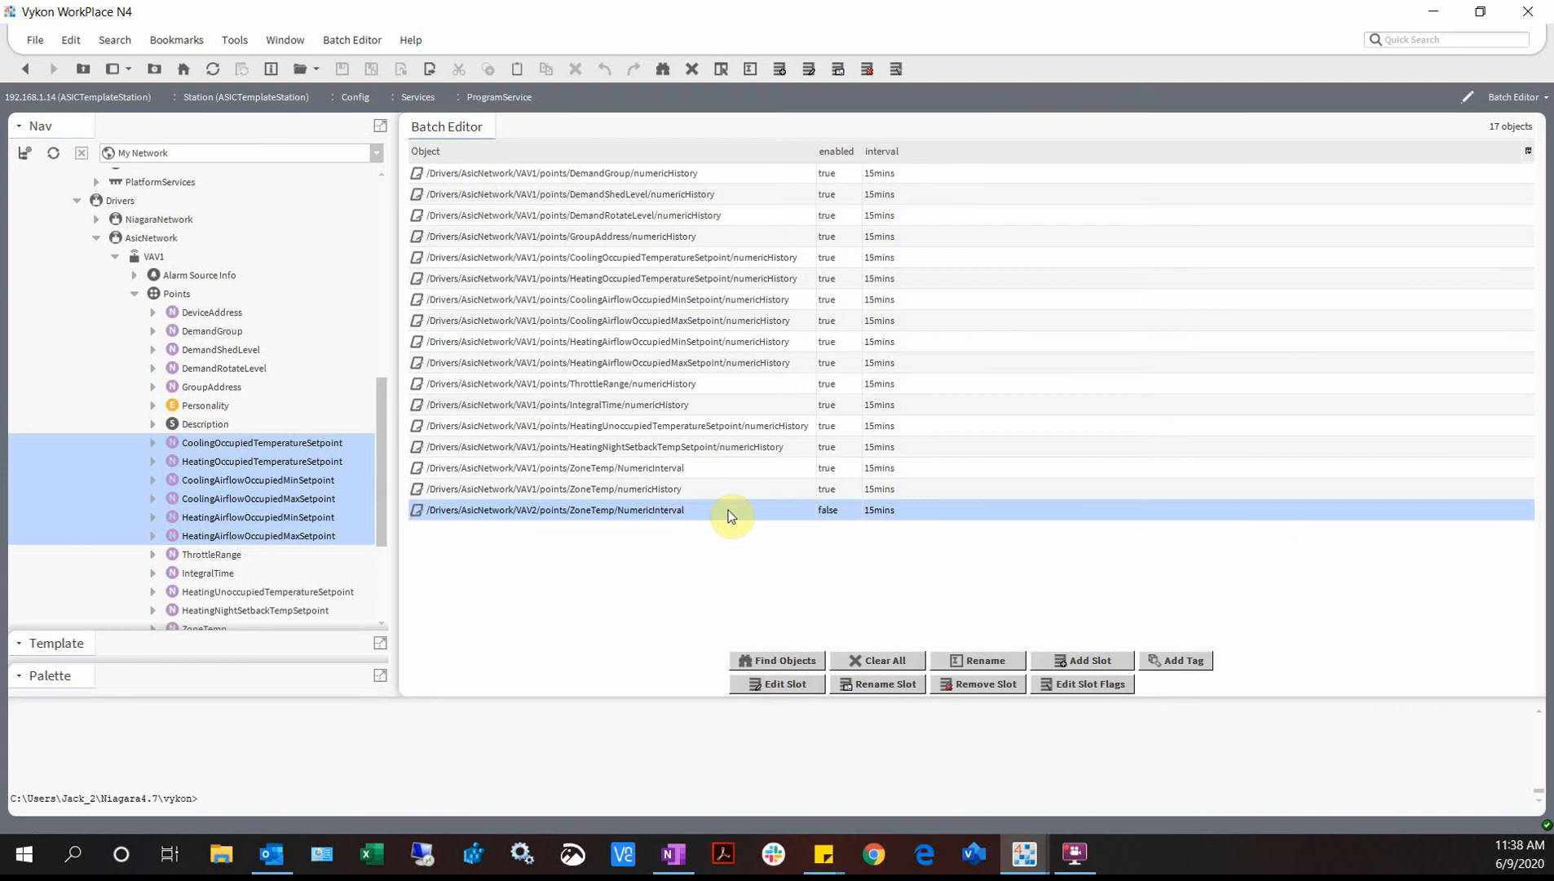
shift+click(712, 385)
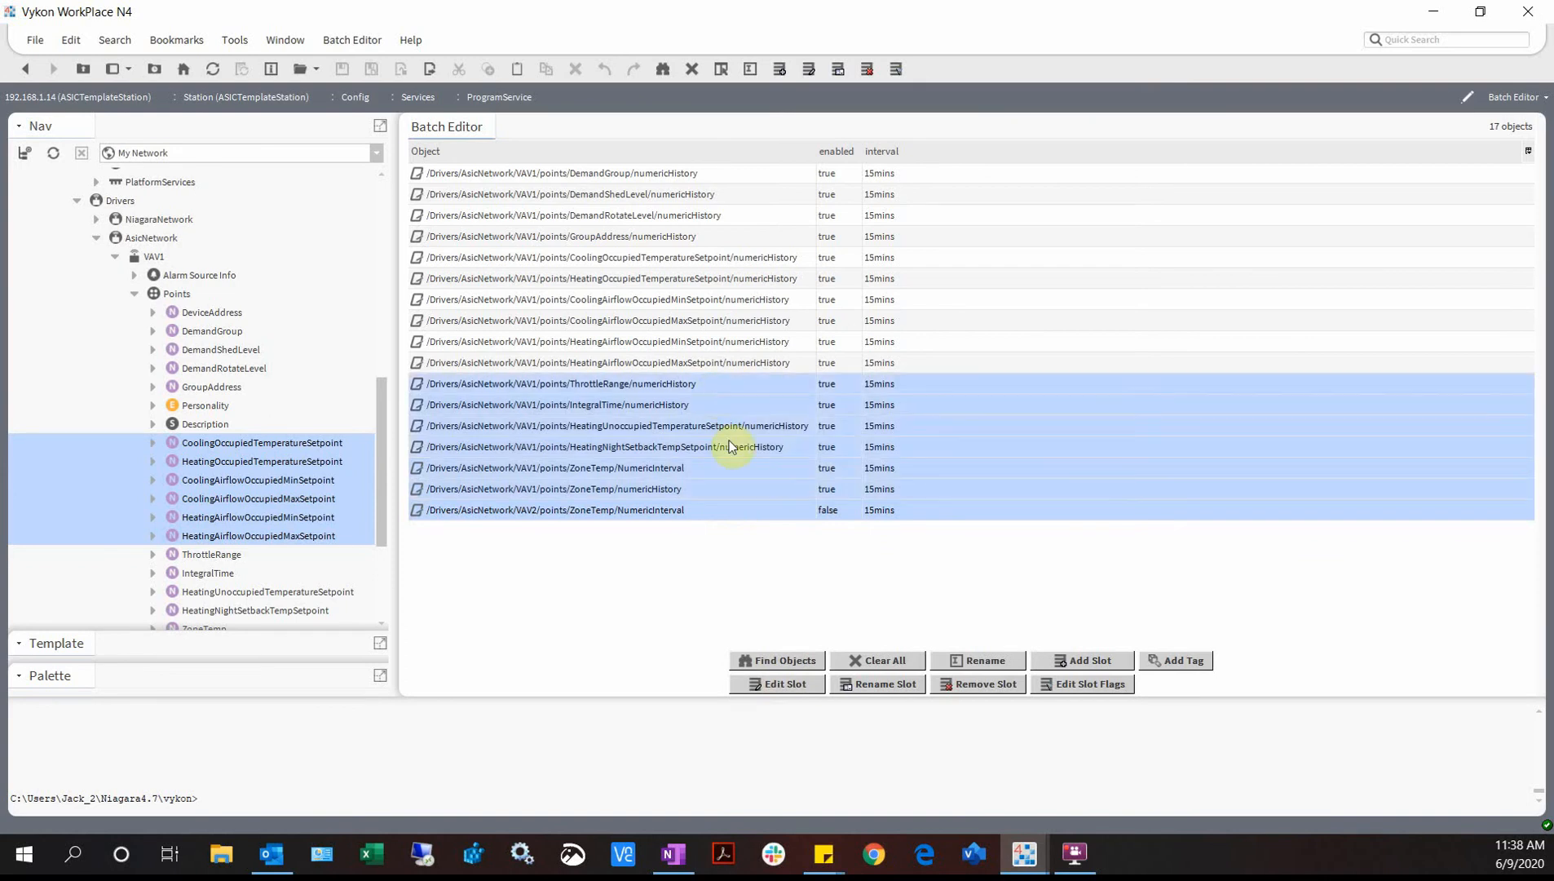
click(802, 683)
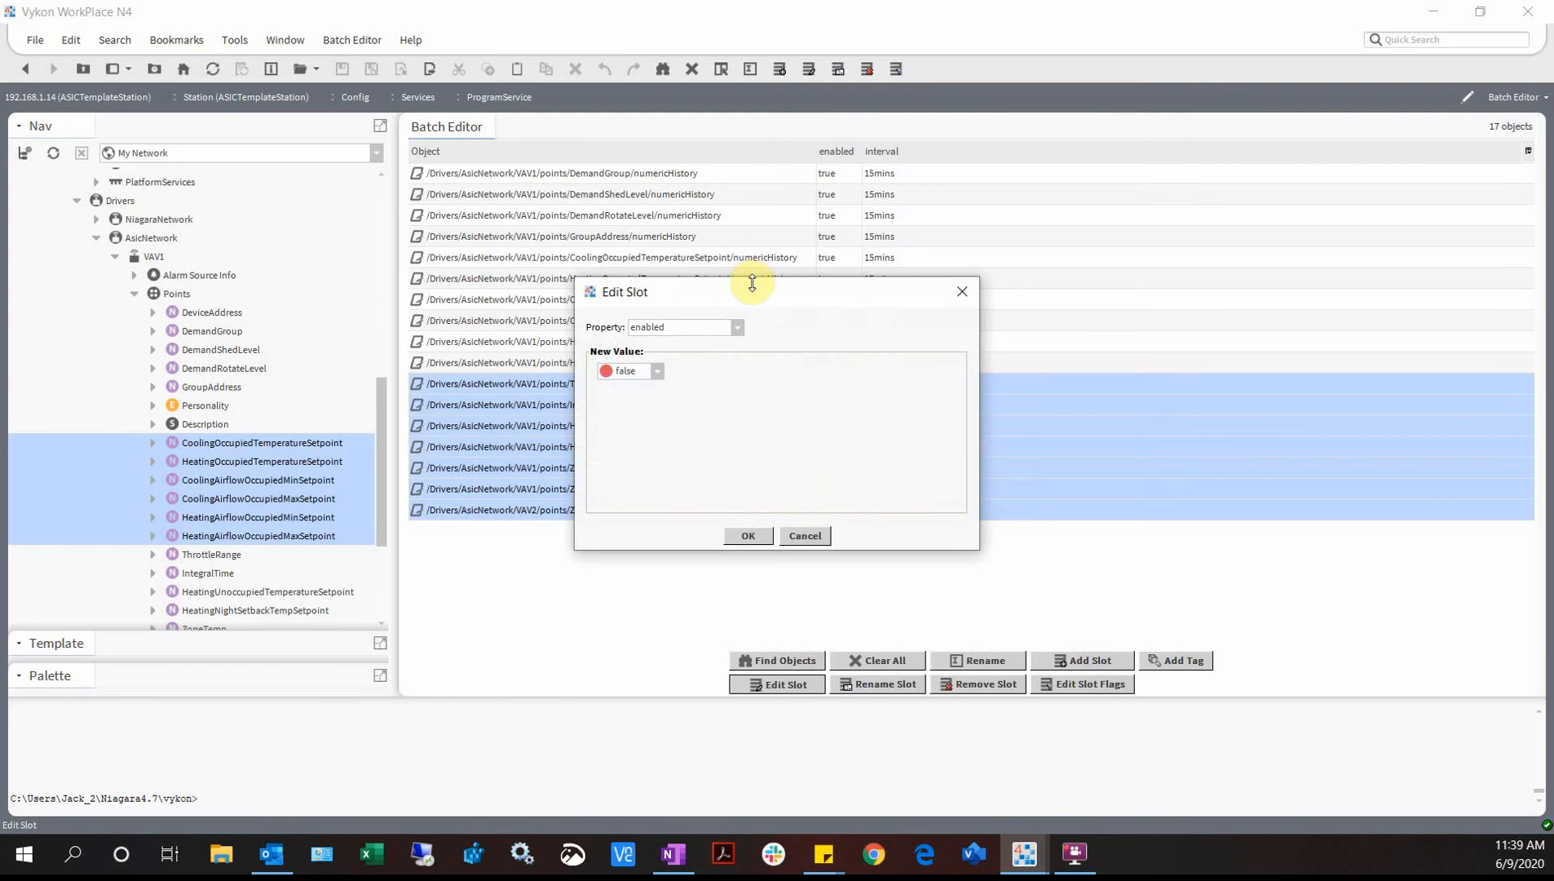
drag(754, 289, 919, 323)
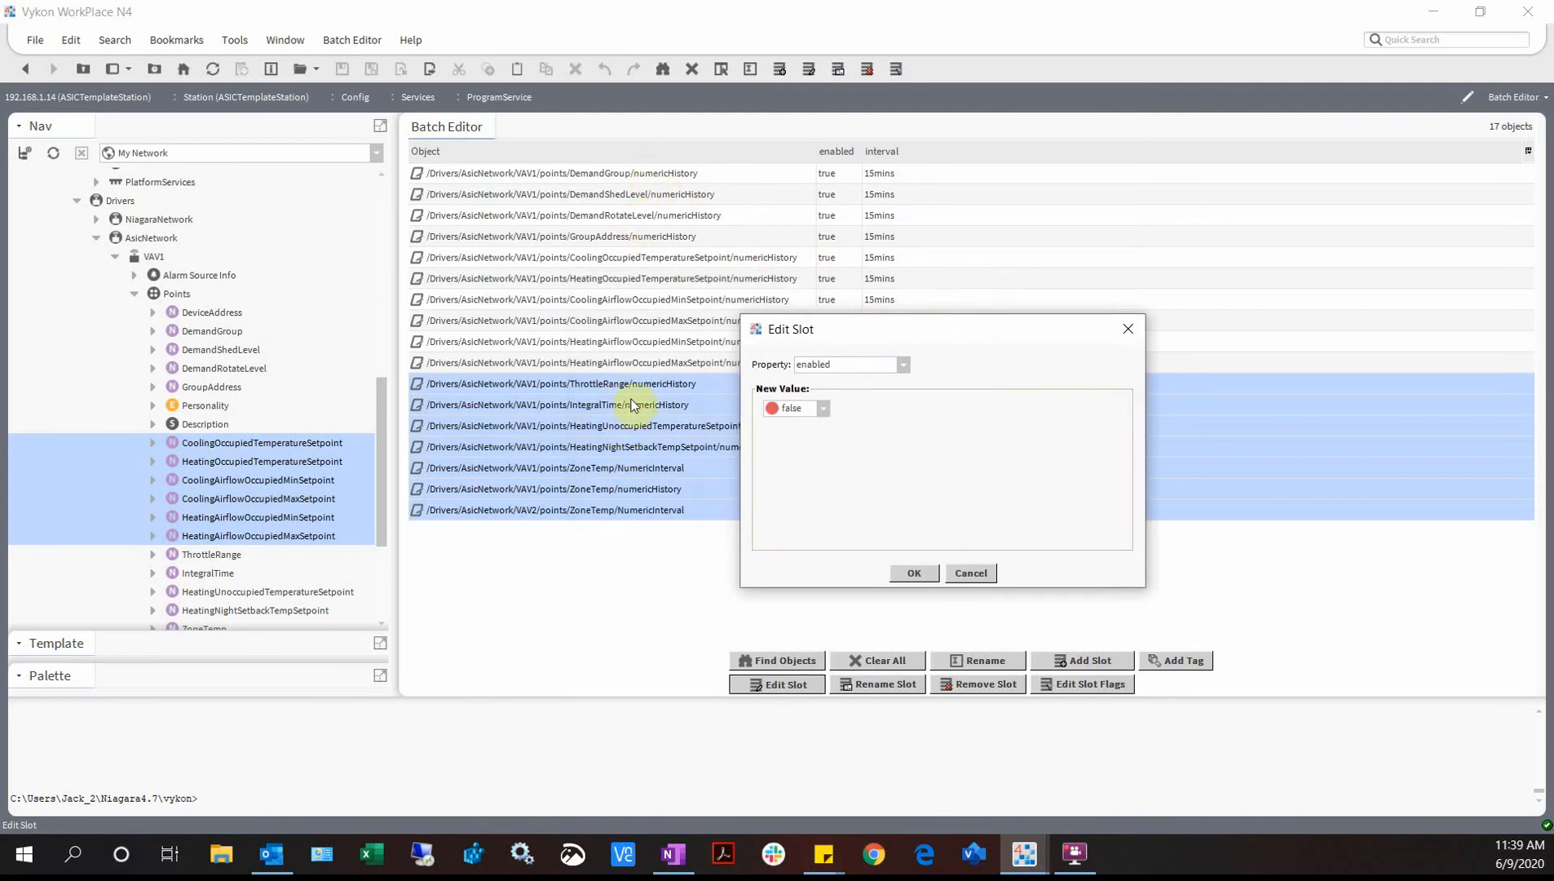
click(969, 572)
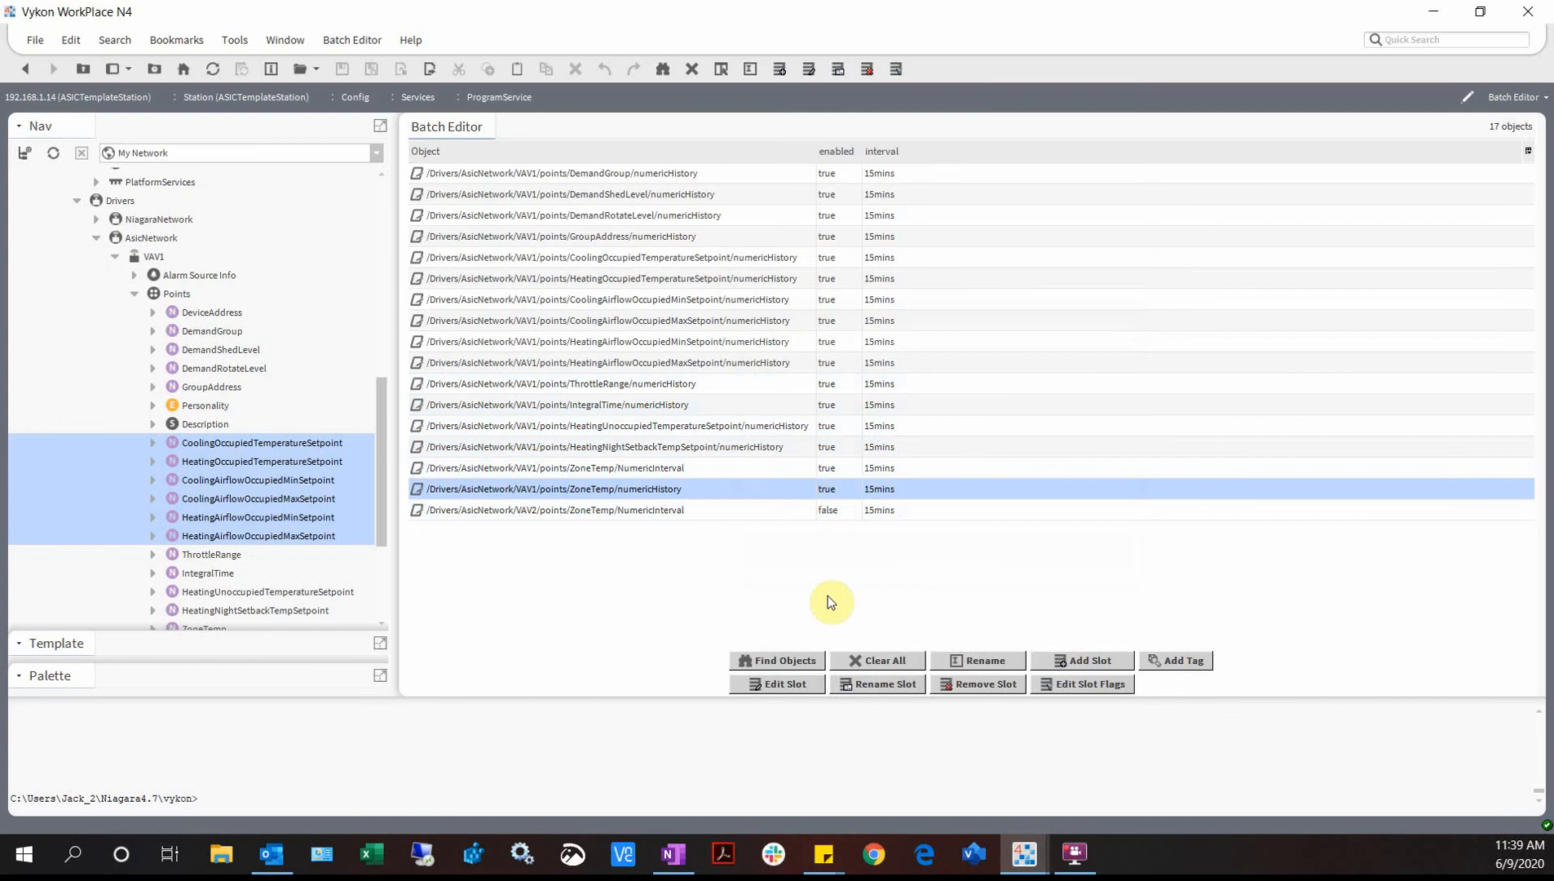
- Review the batch Rename options for find, replace, match case and match whole word without renaming any object
click(983, 660)
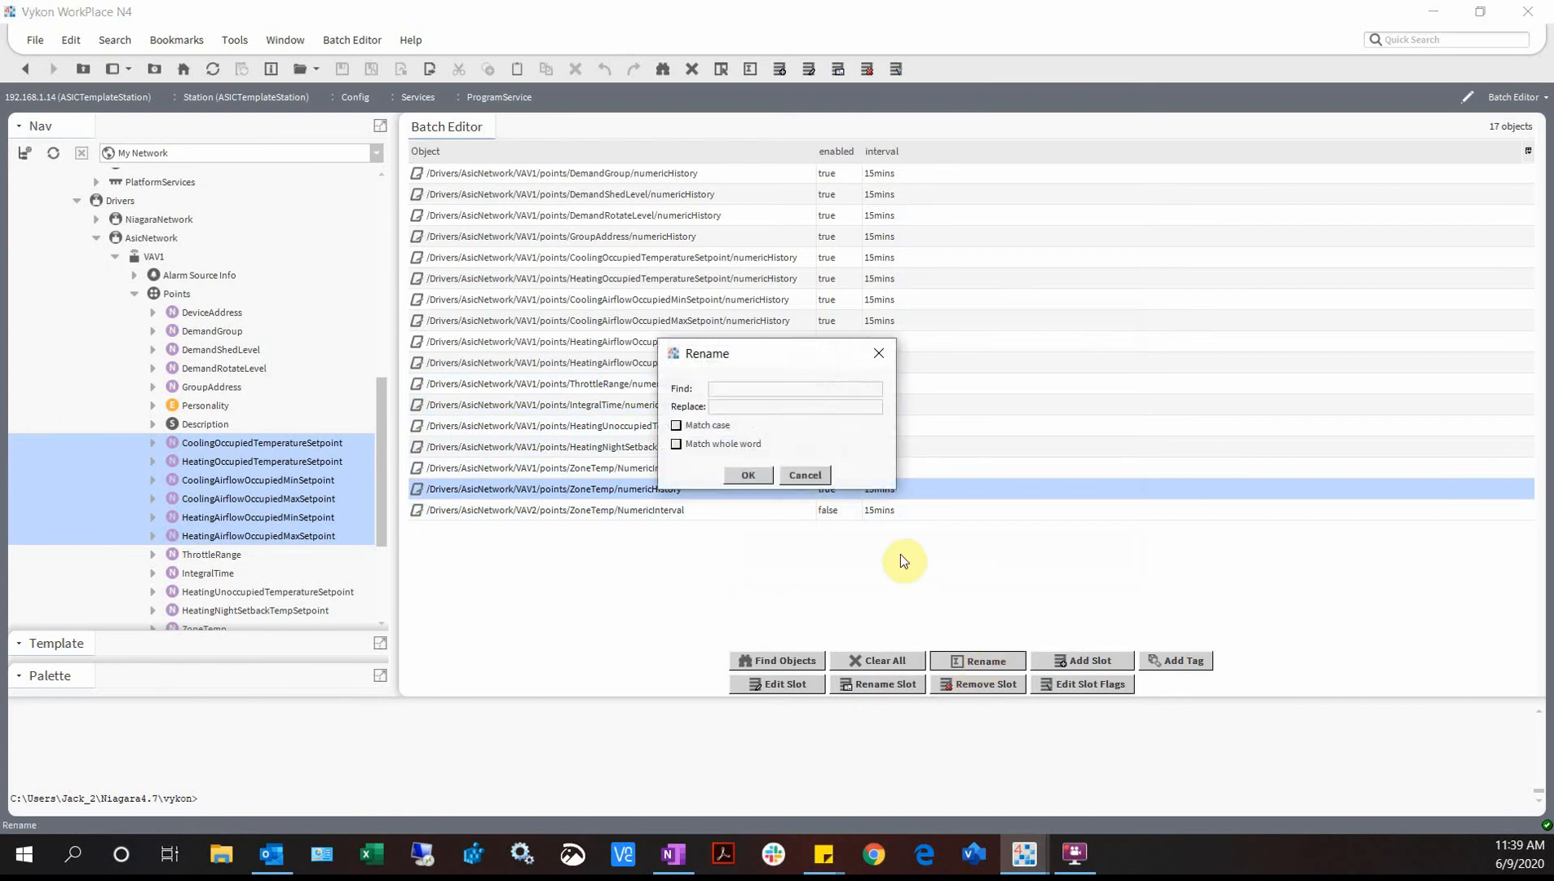
drag(793, 353, 966, 377)
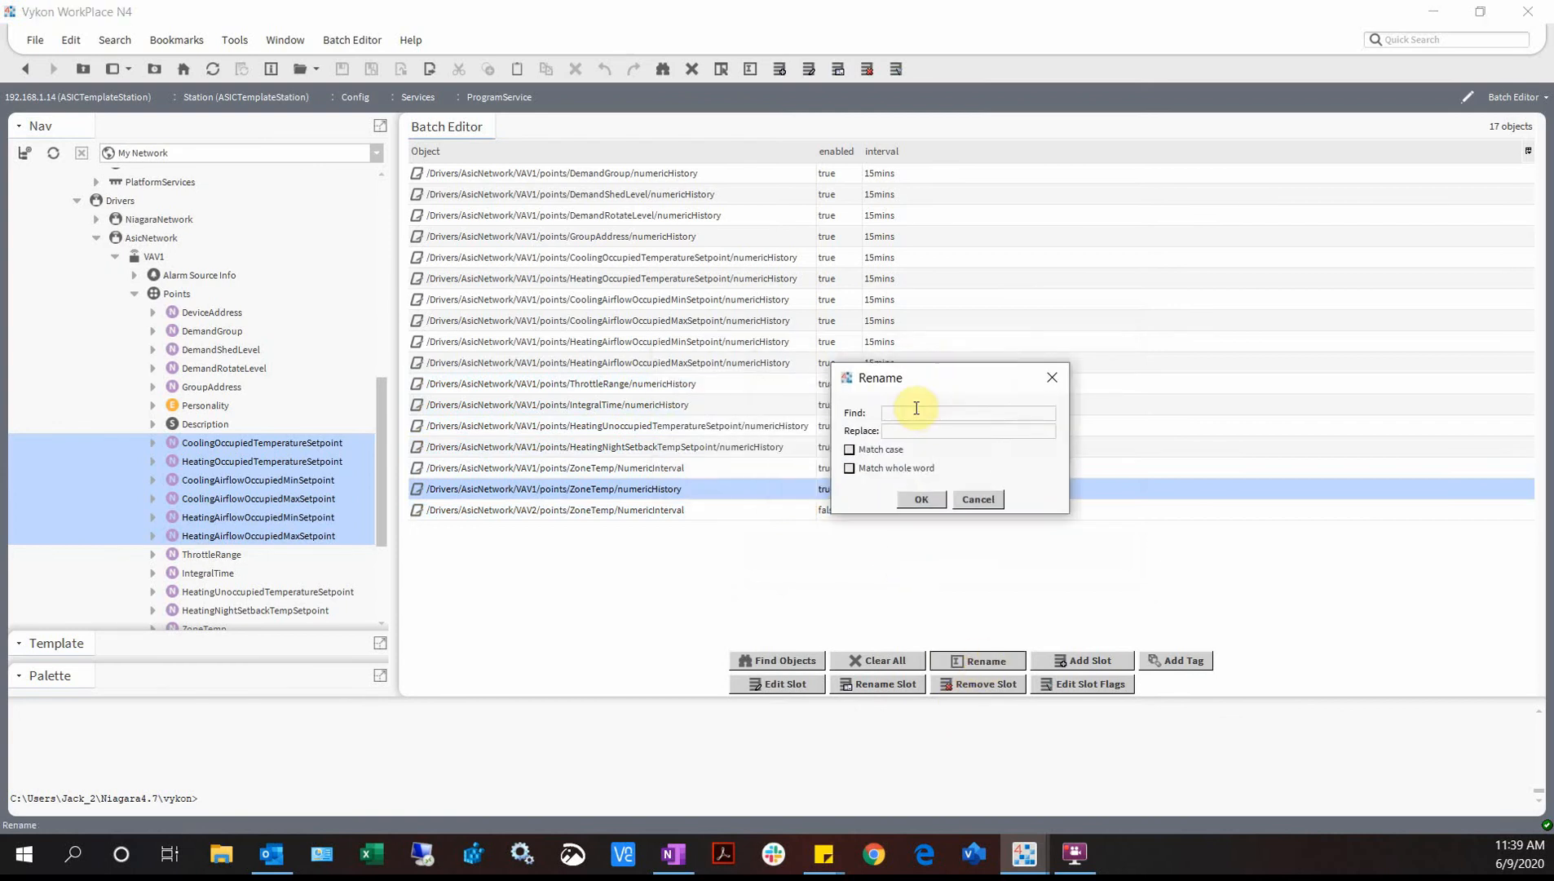
click(878, 450)
click(869, 468)
click(979, 499)
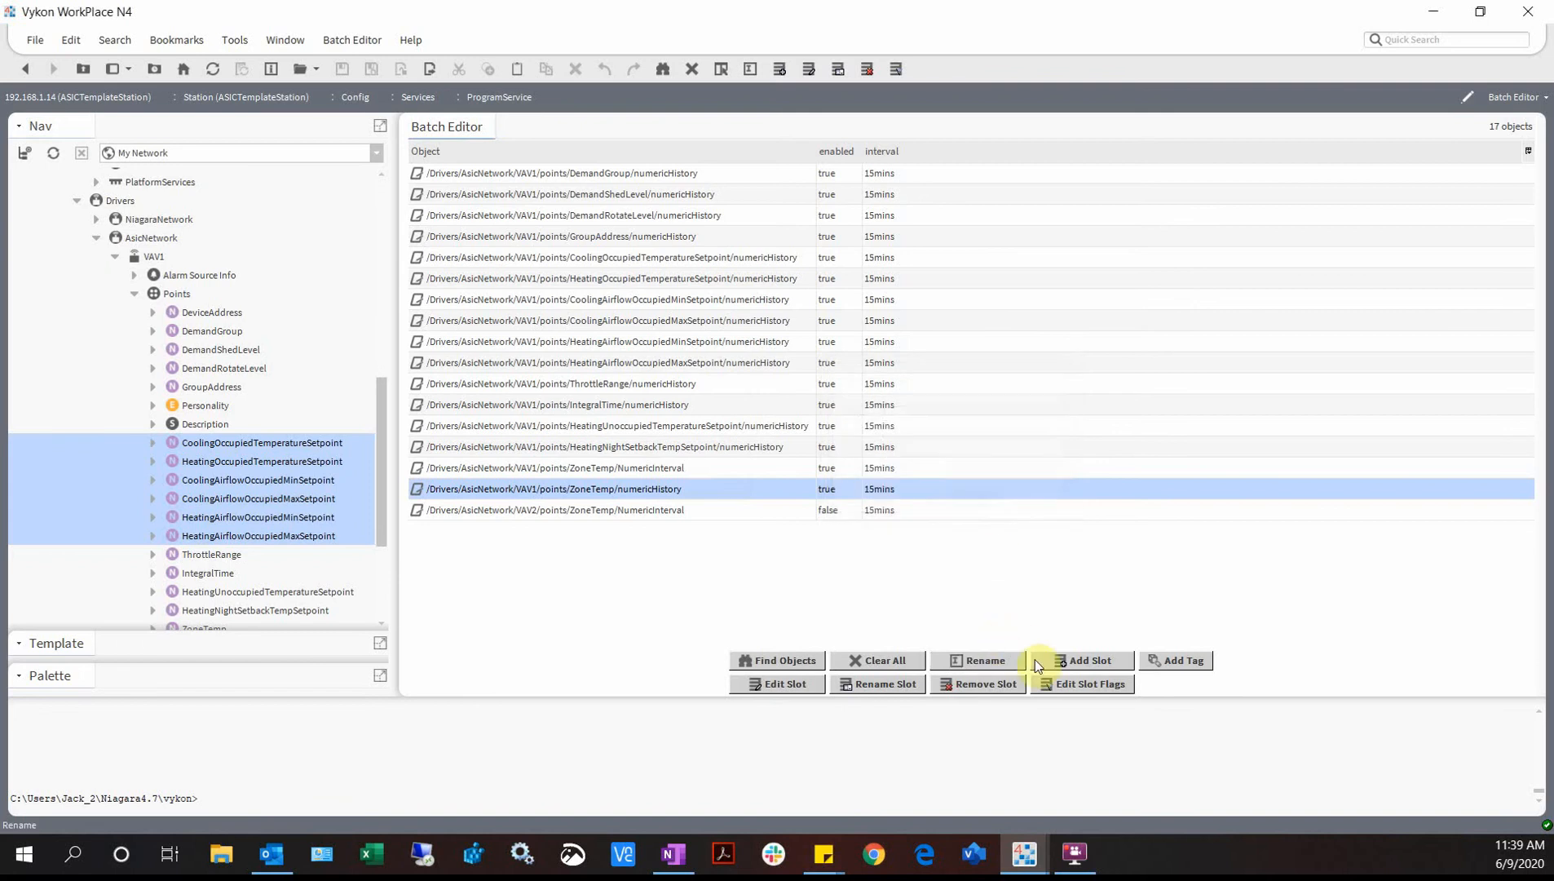
- Begin adding a slot named booleanCOVHistory with the type history BooleanCovHistoryExt to the listed objects
click(1068, 660)
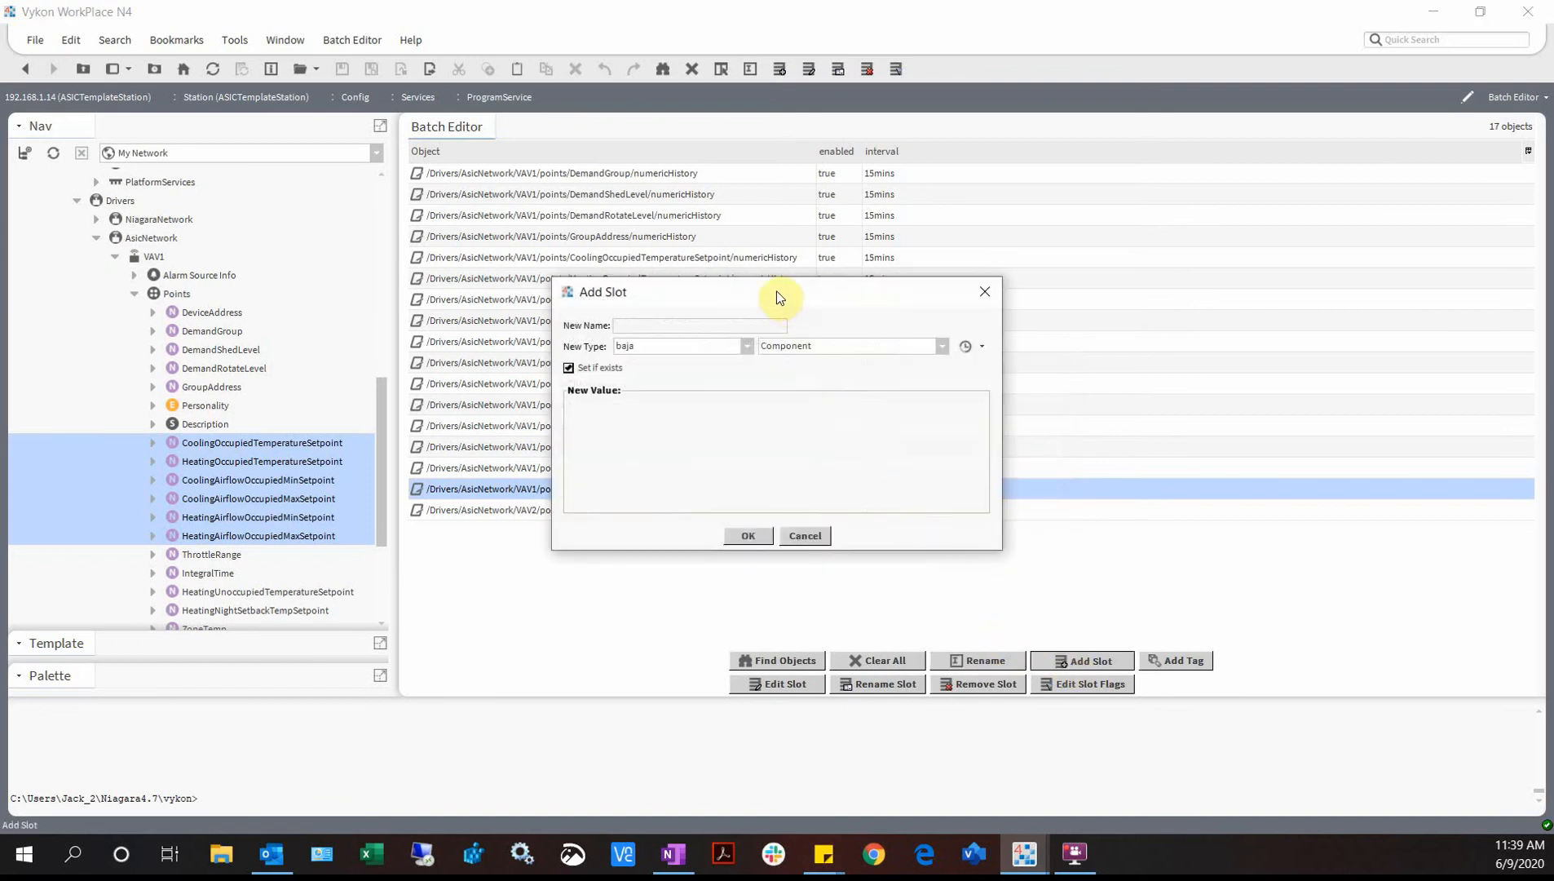
drag(776, 290, 1020, 305)
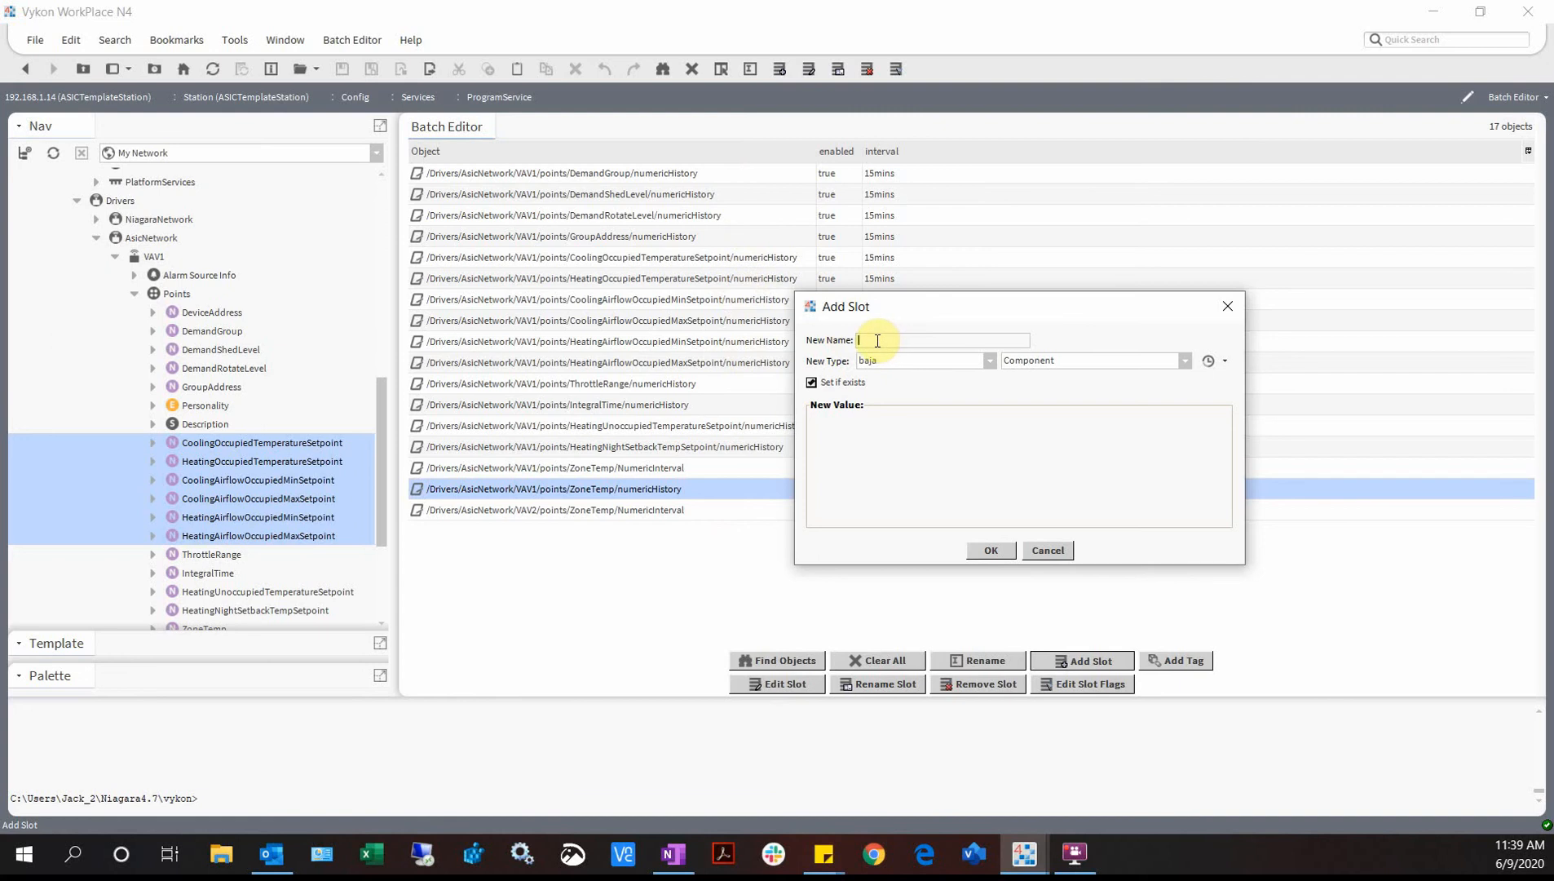
text(booleanCOV)
key(BackSpace)
text(History)
click(944, 363)
key(h)
key(h)
key(h)
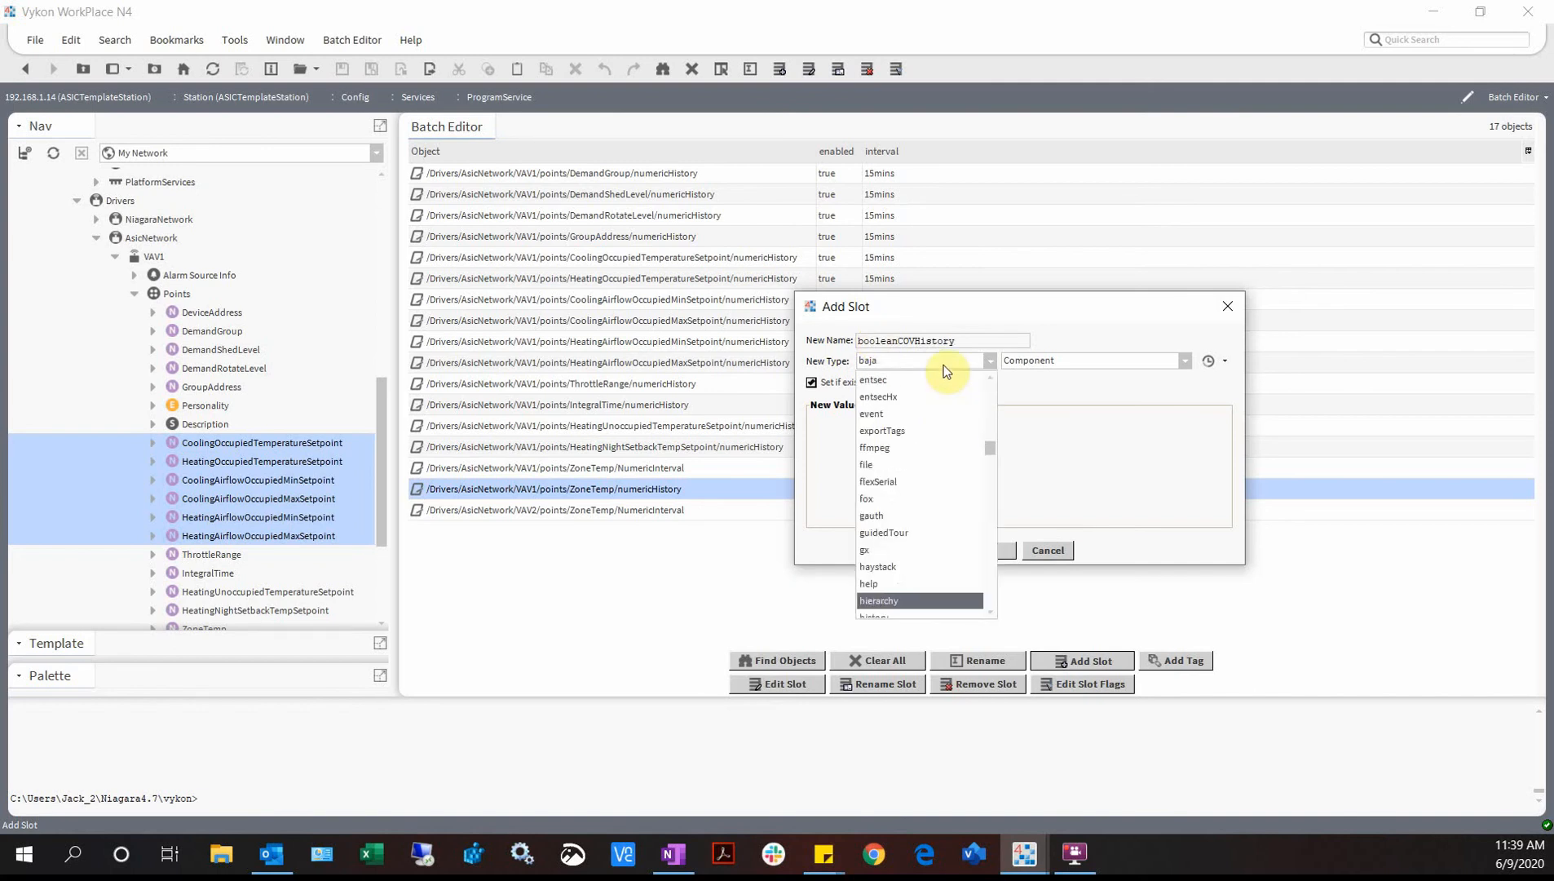
scroll(905, 489, down, 1)
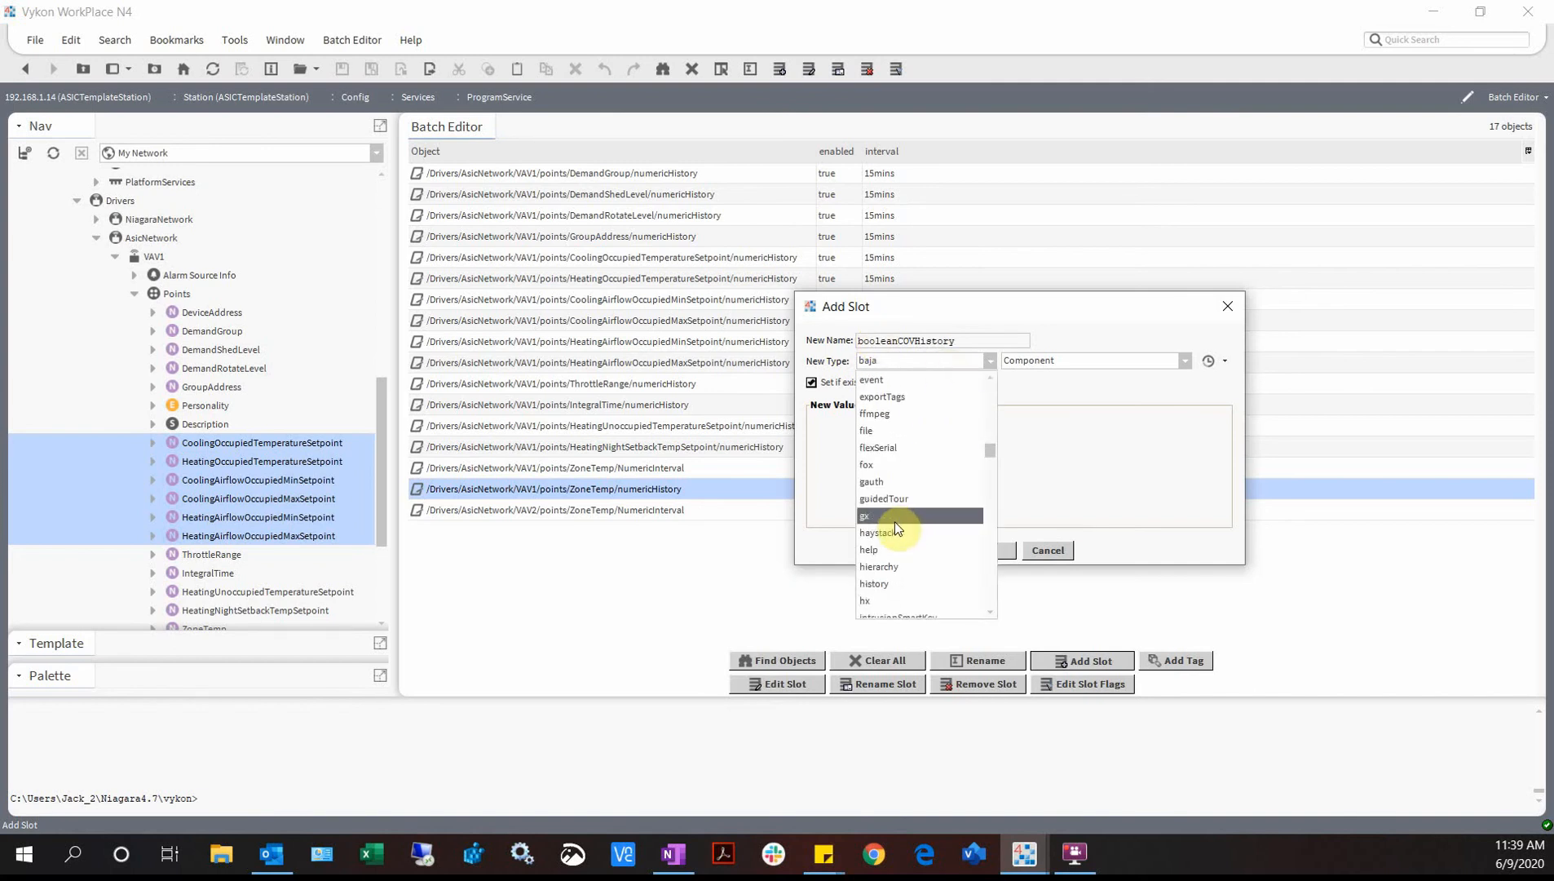
click(888, 581)
click(880, 345)
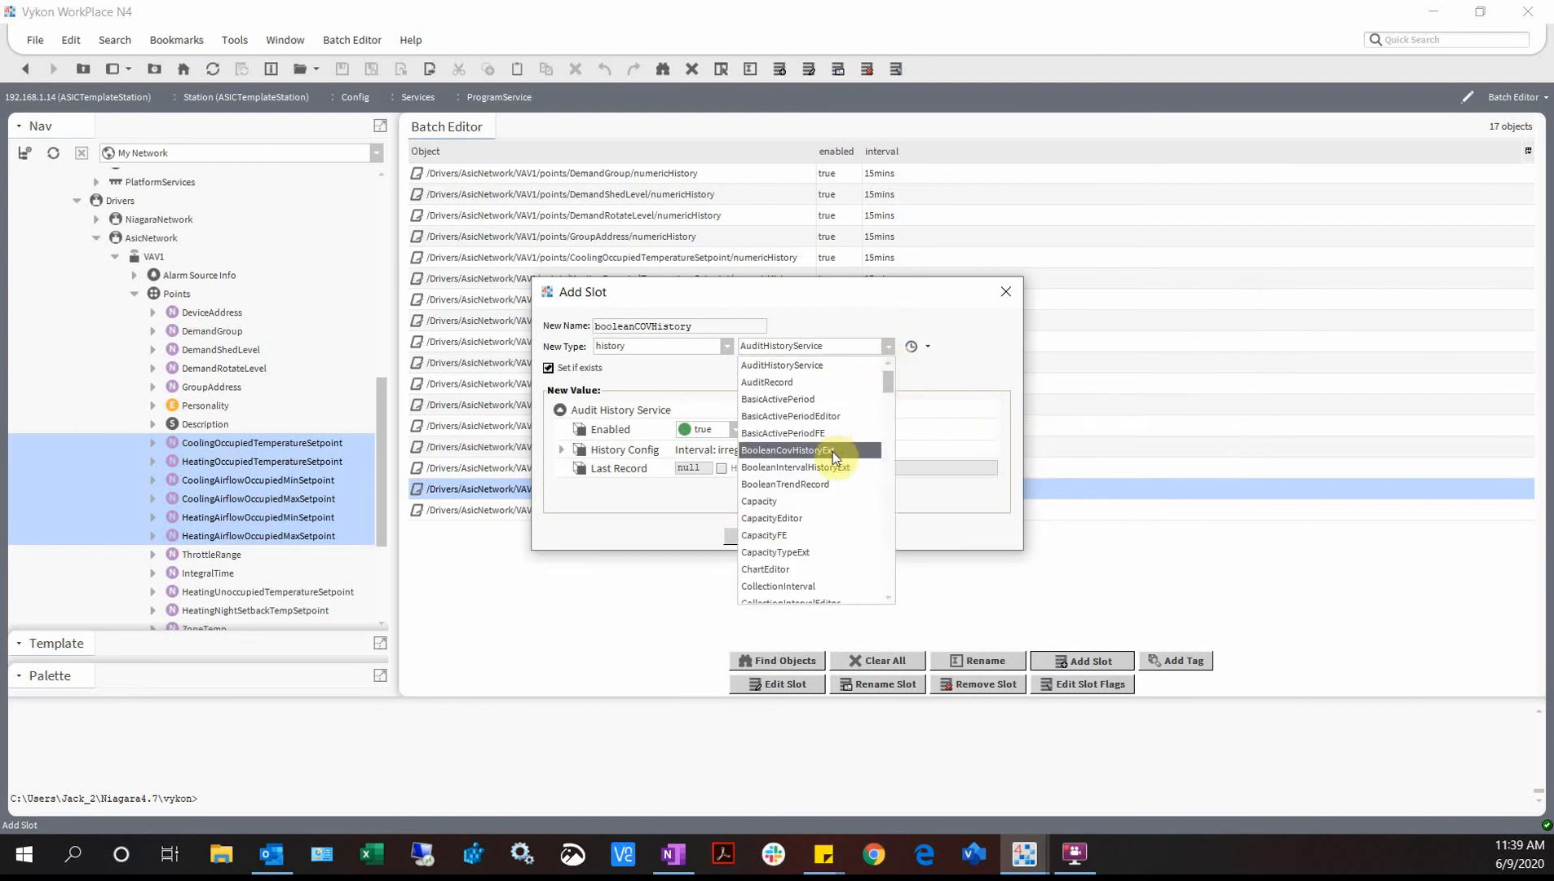
click(796, 453)
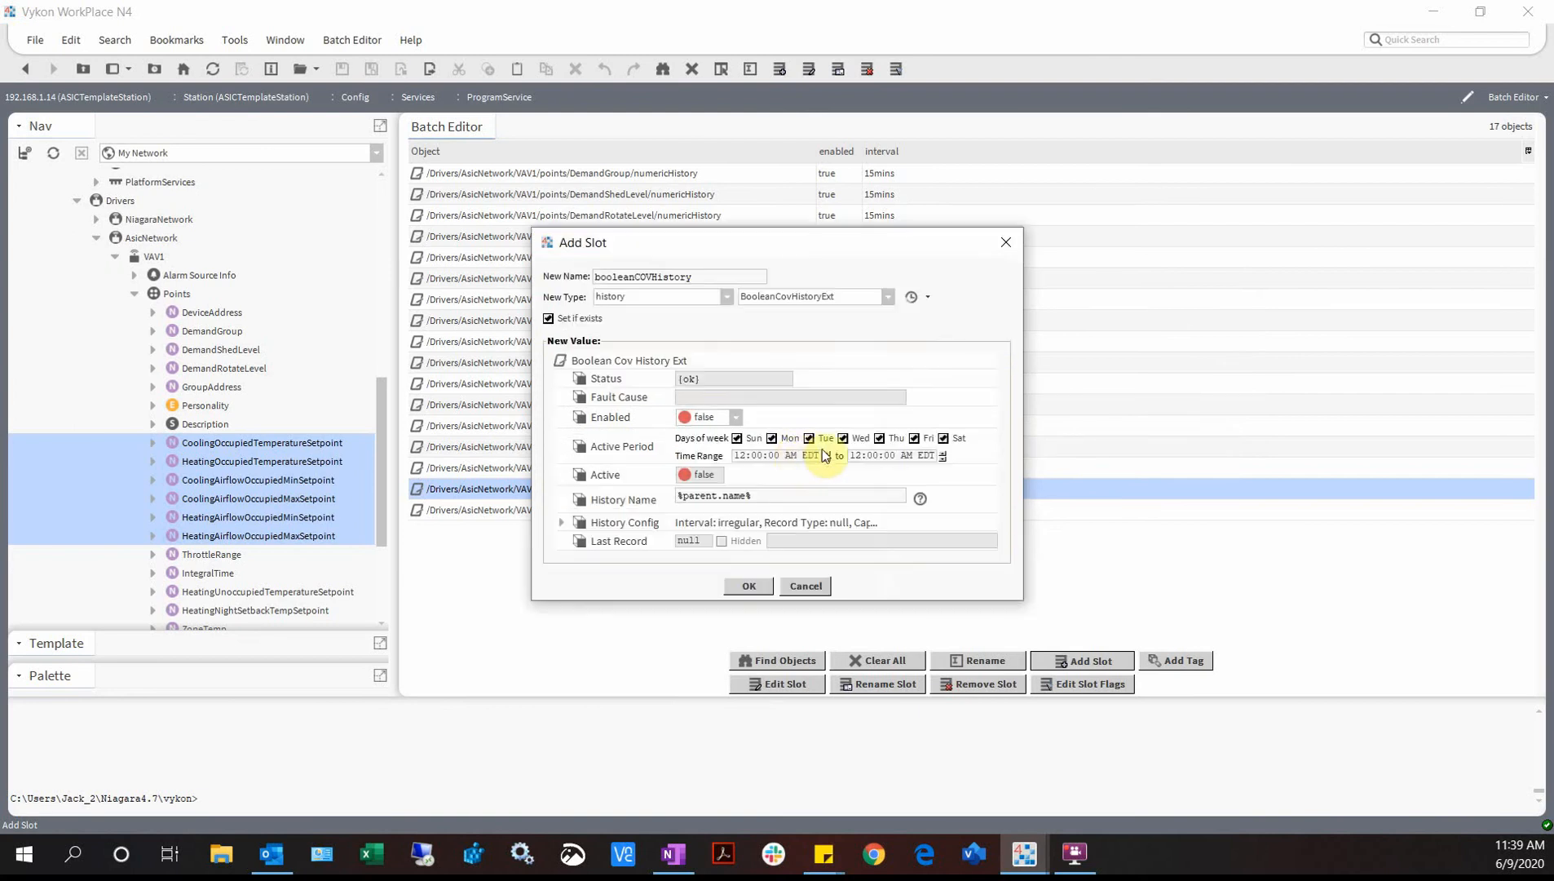
- Enable the new Boolean Cov History Ext and set its History Name to %parent.parent.name%-%displayName%
click(712, 454)
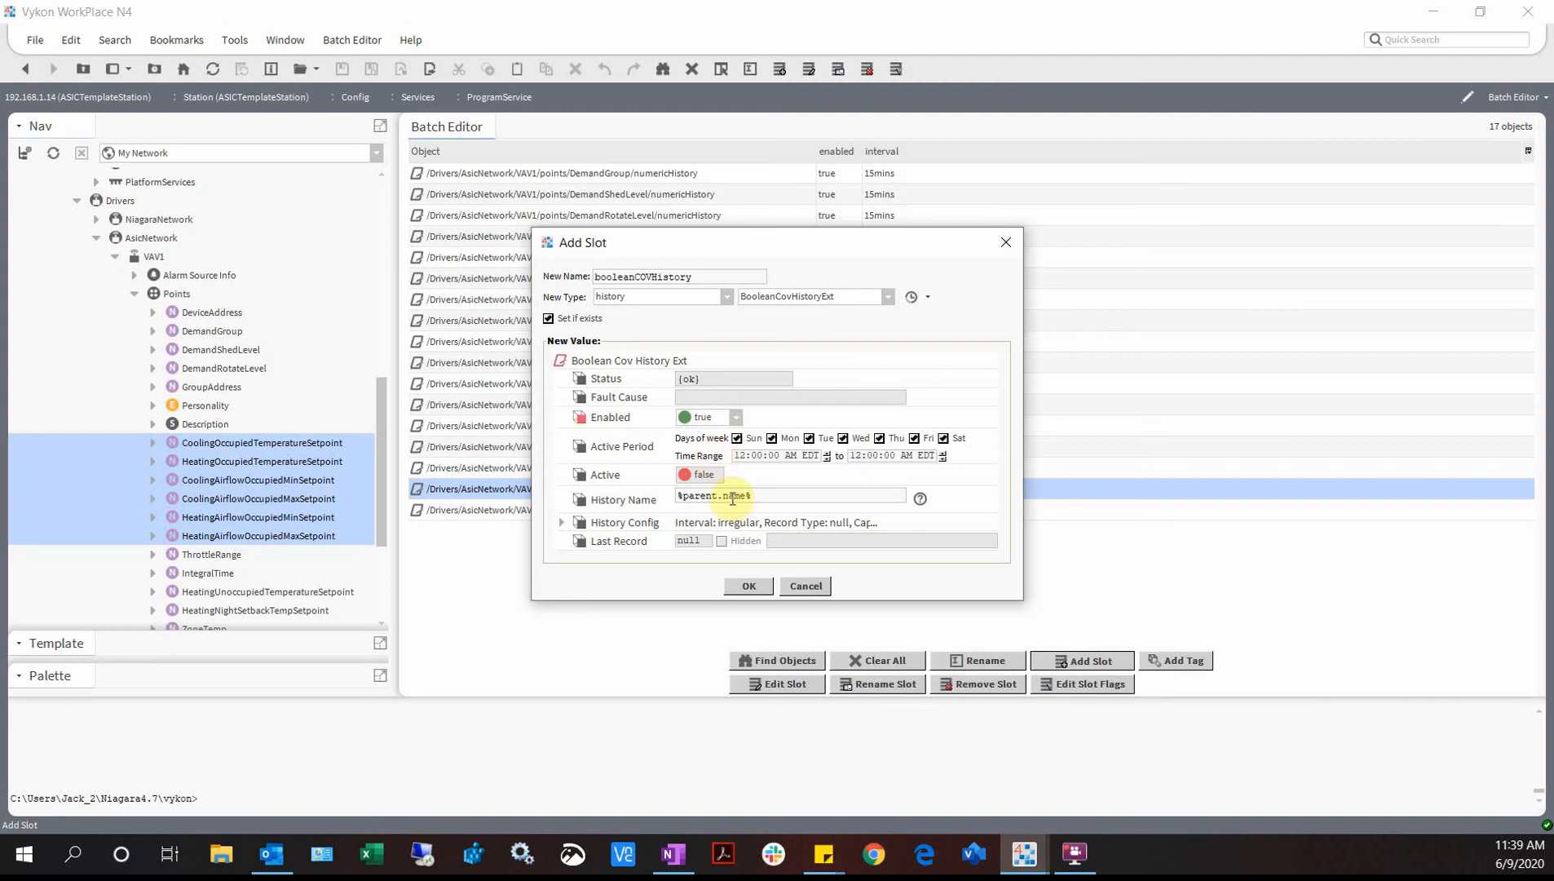
click(724, 494)
text(par)
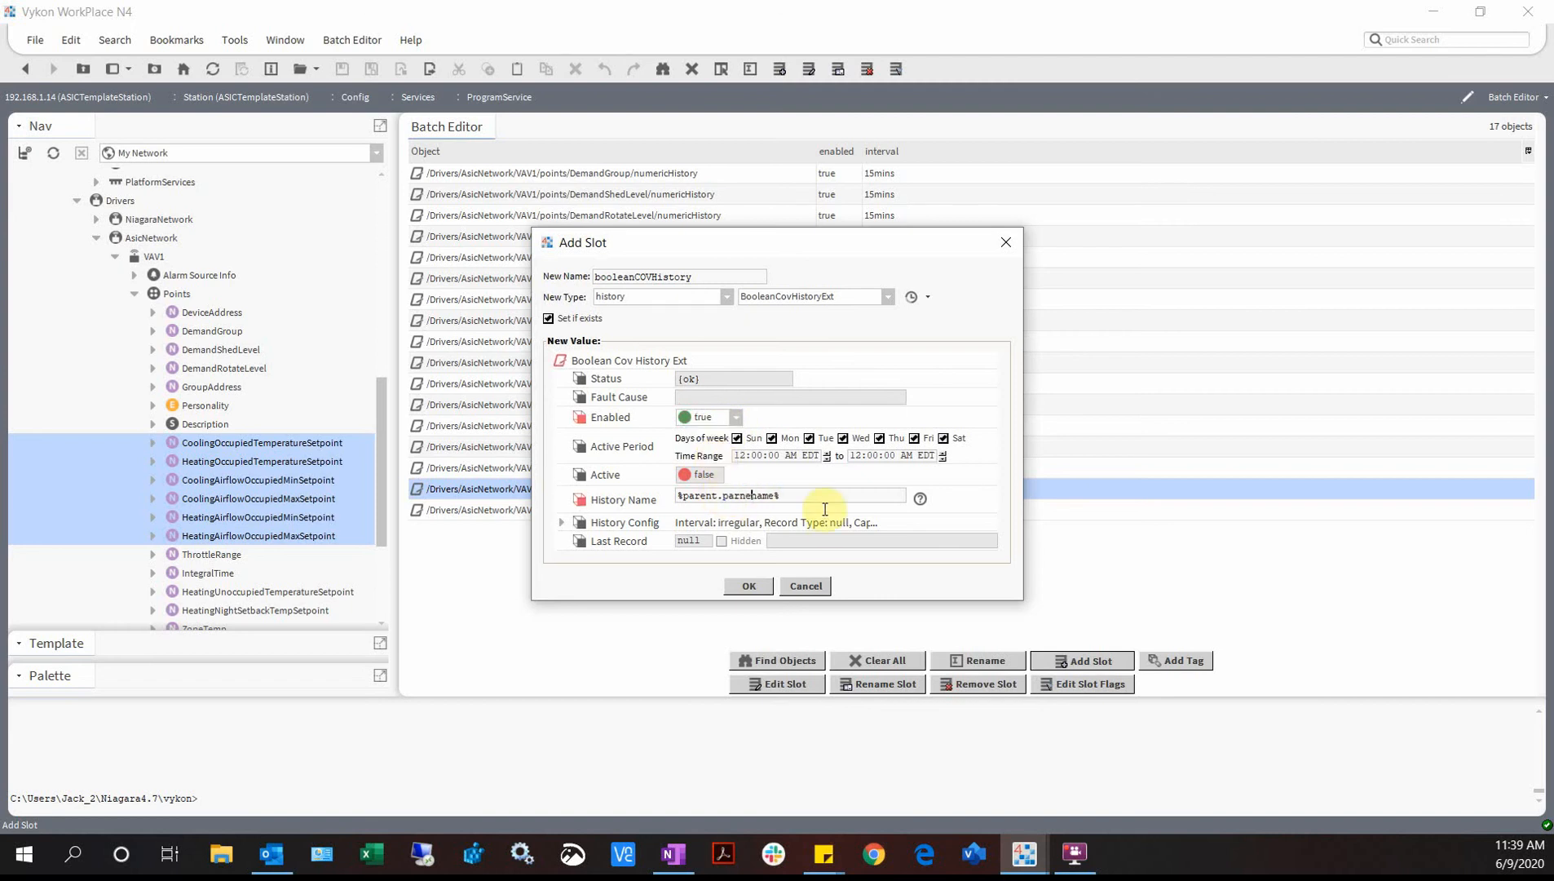
text(ent.name%)
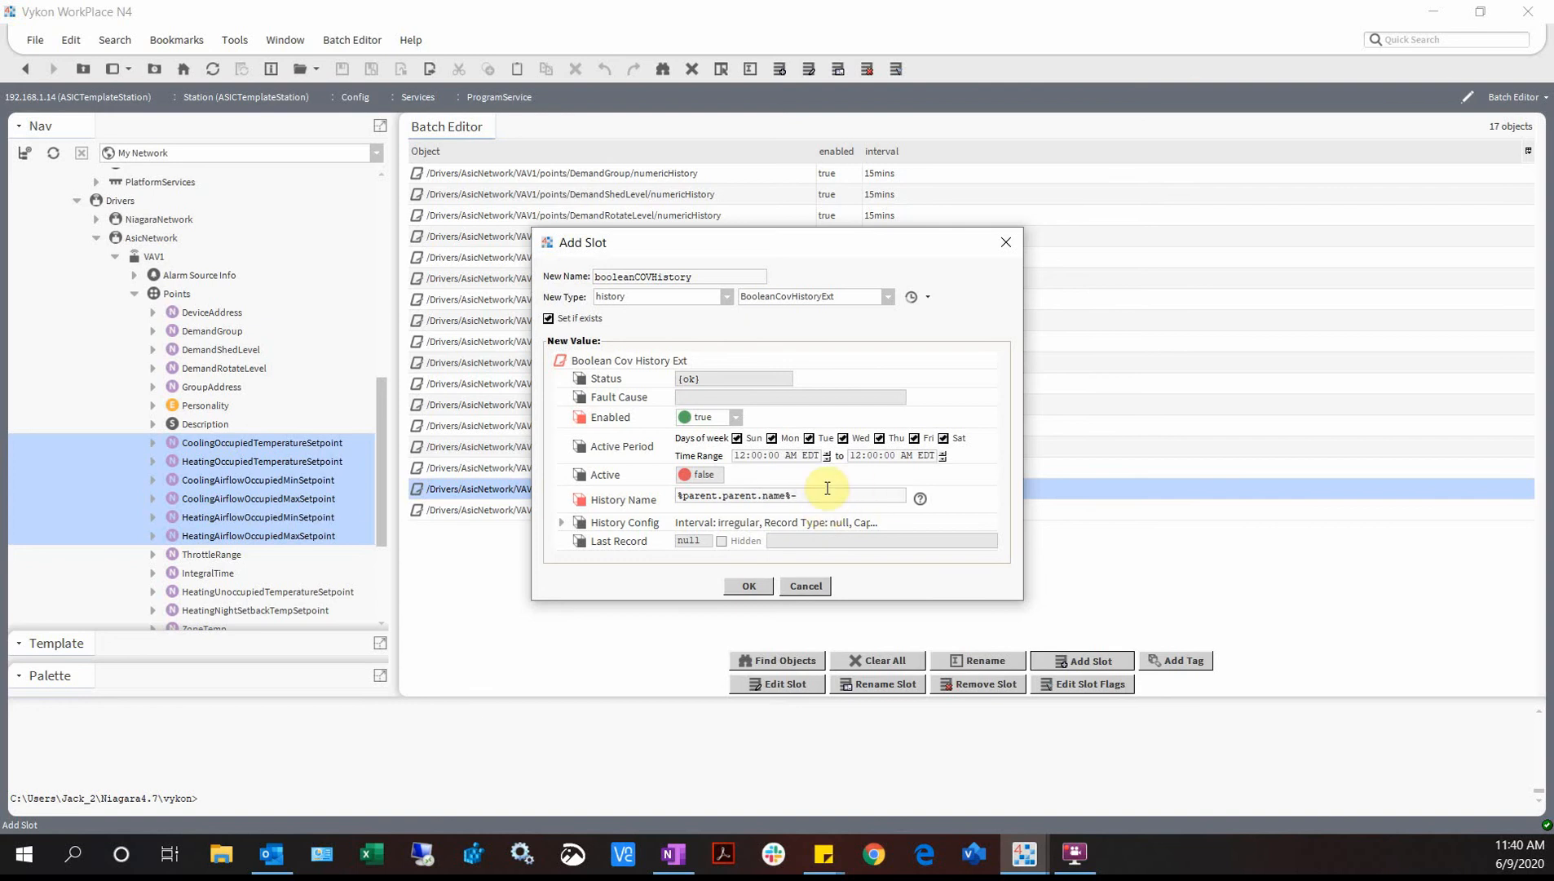
text(-%displayName%)
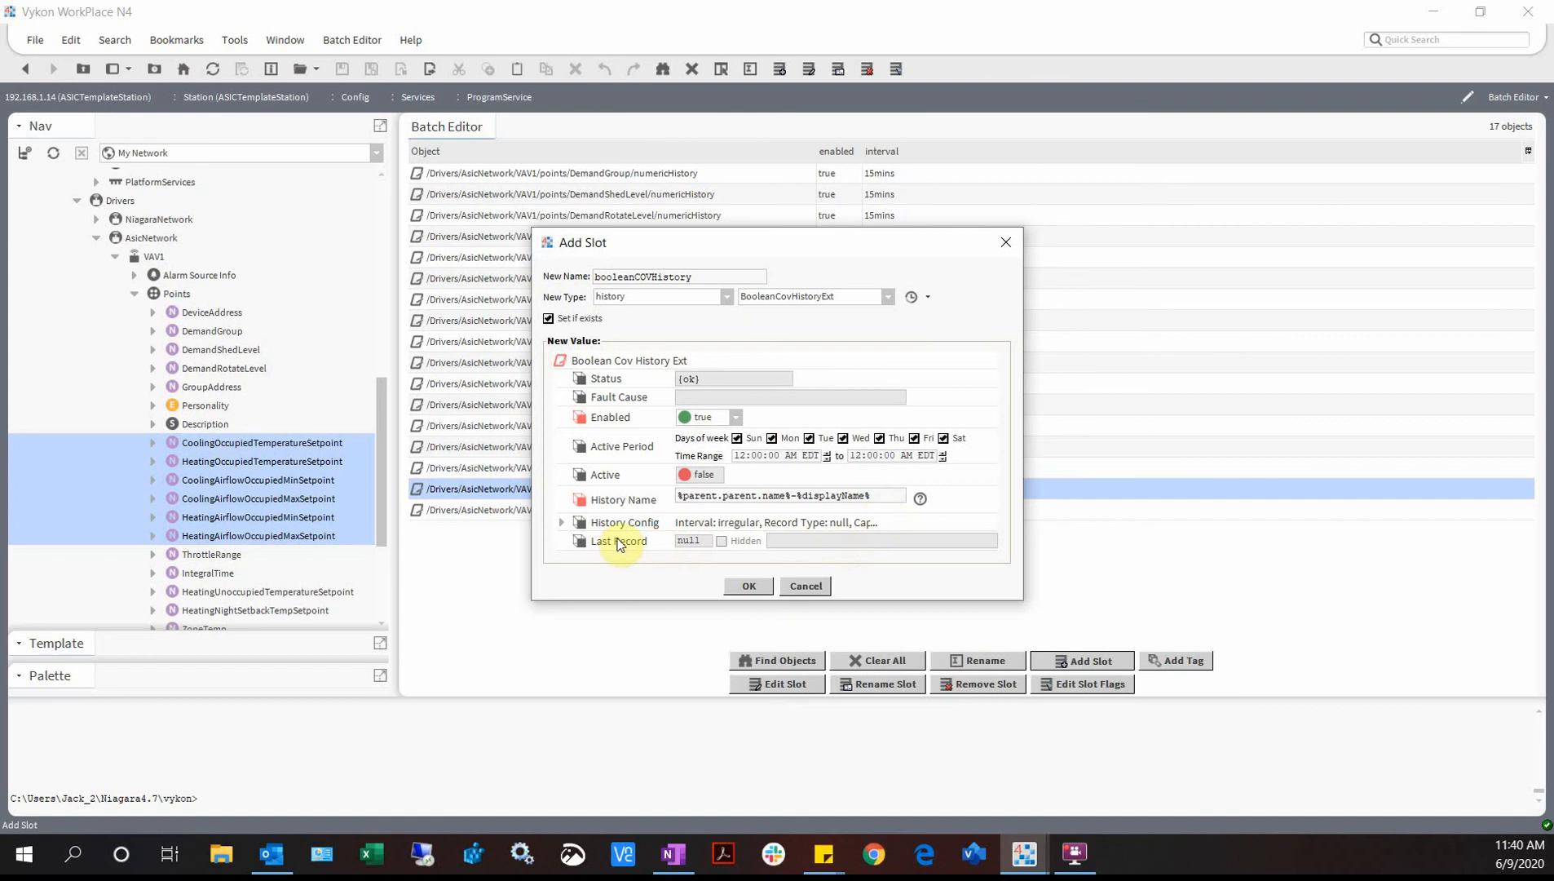
- Set the History Config capacity to a record count of 250, and discard the new slot without adding it
click(562, 520)
scroll(703, 522, down, 4)
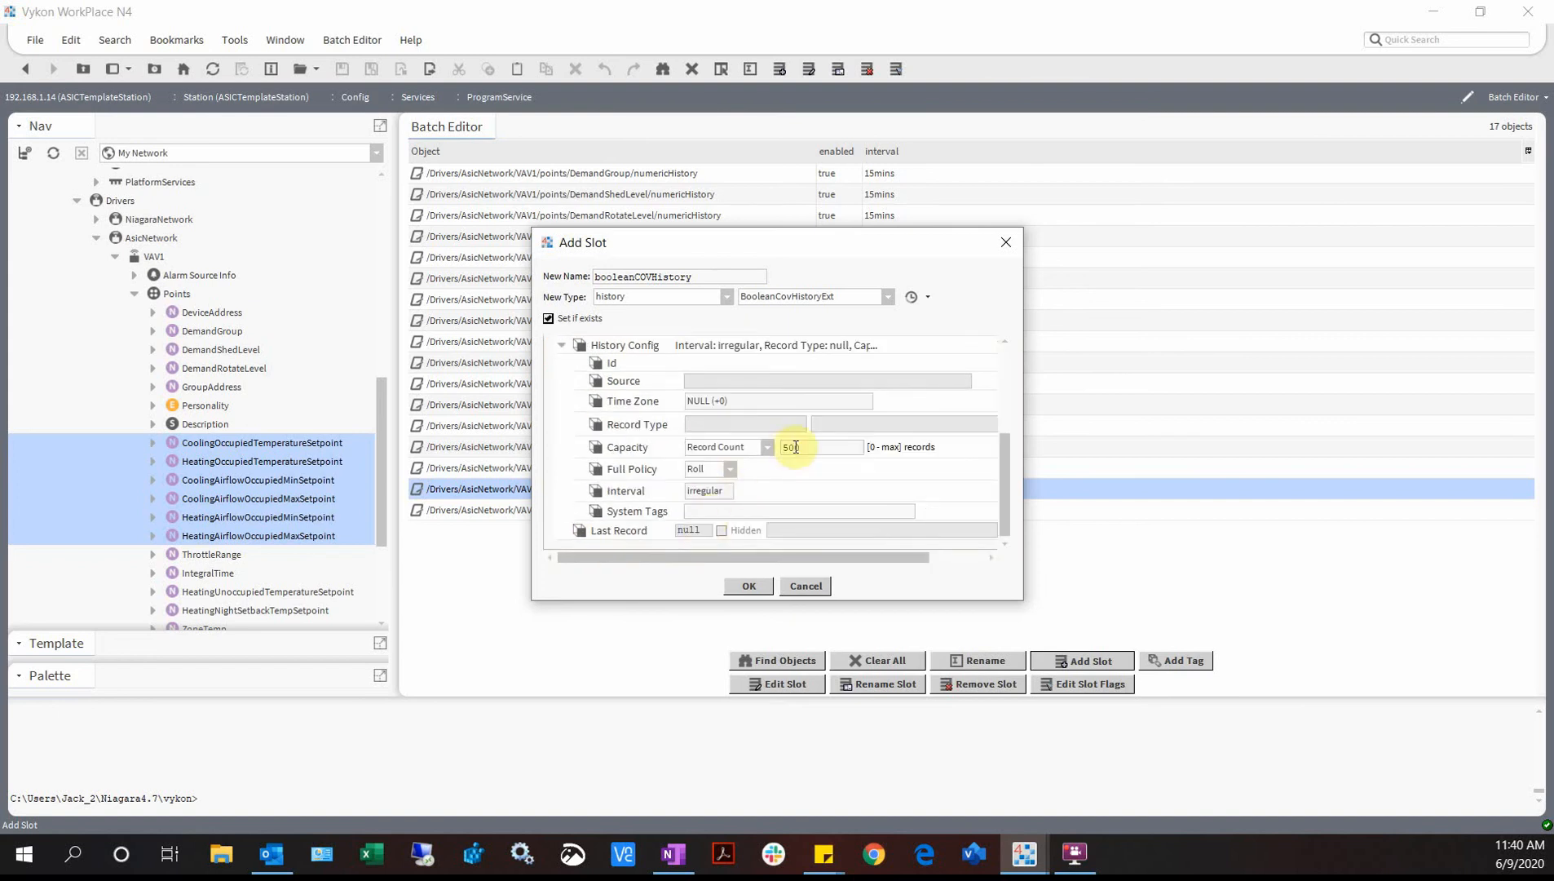
double_click(806, 446)
text(5)
text(250)
scroll(828, 490, up, 1)
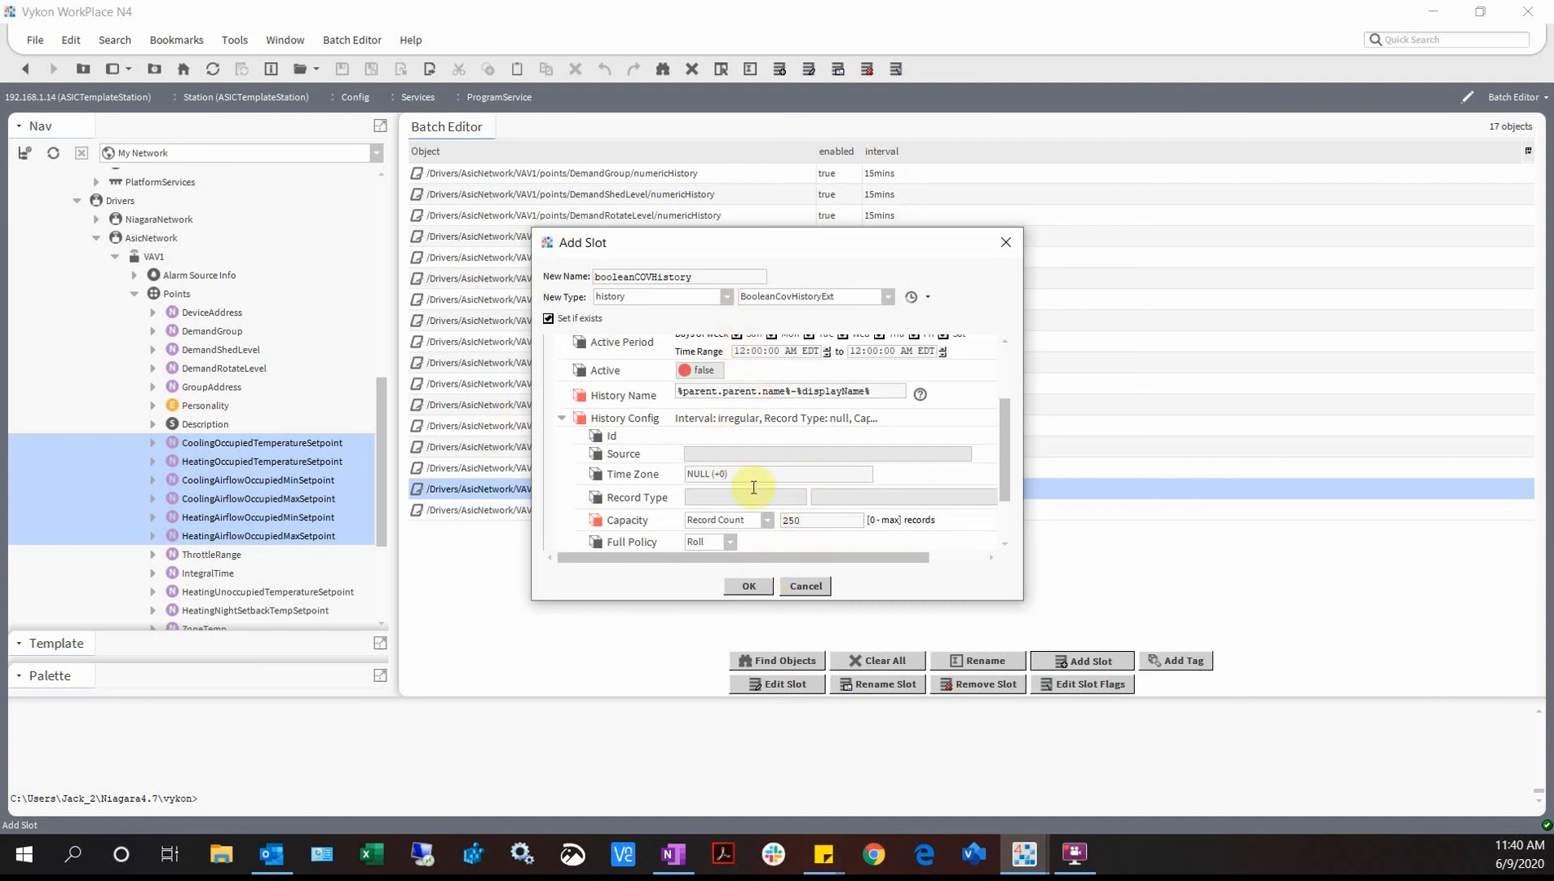
click(803, 586)
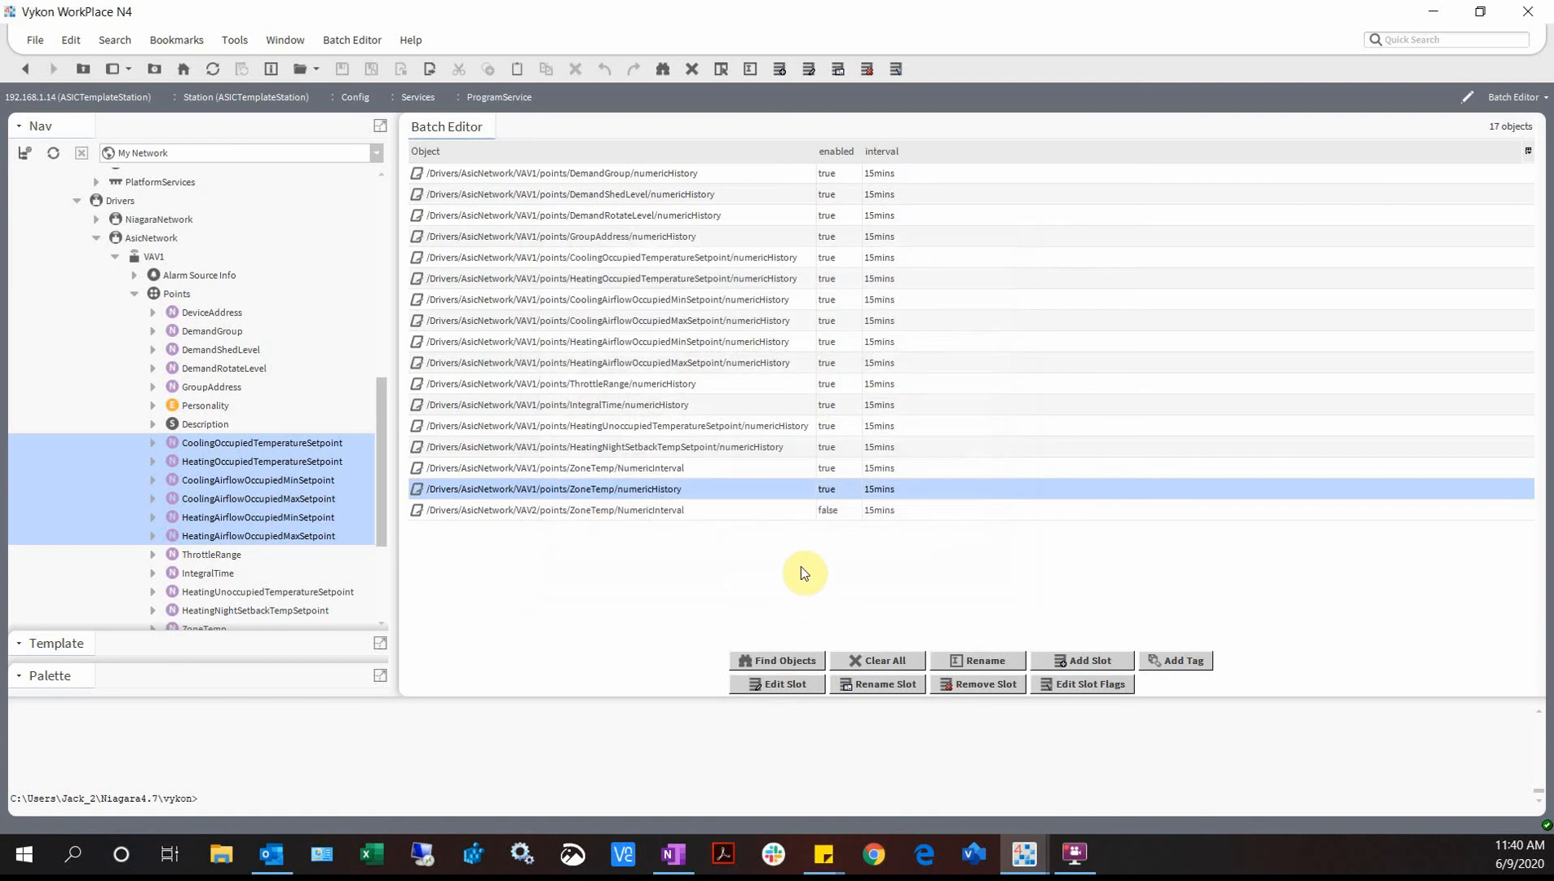
click(797, 563)
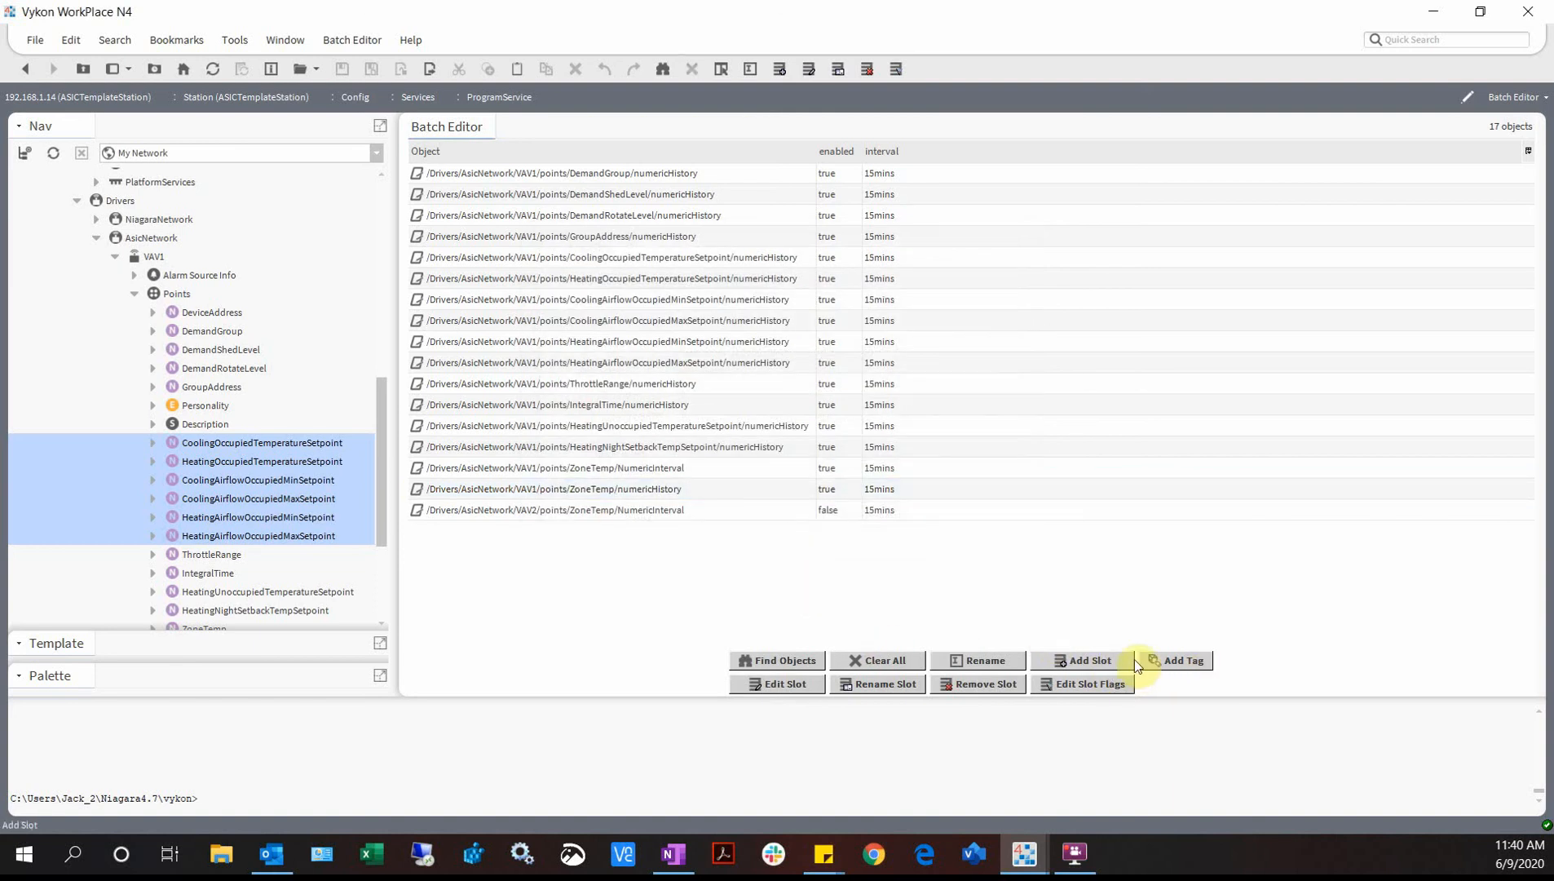
- Look through the Niagara tag dictionary for batch tagging, highlight geoCity and leave without adding a tag
click(1184, 662)
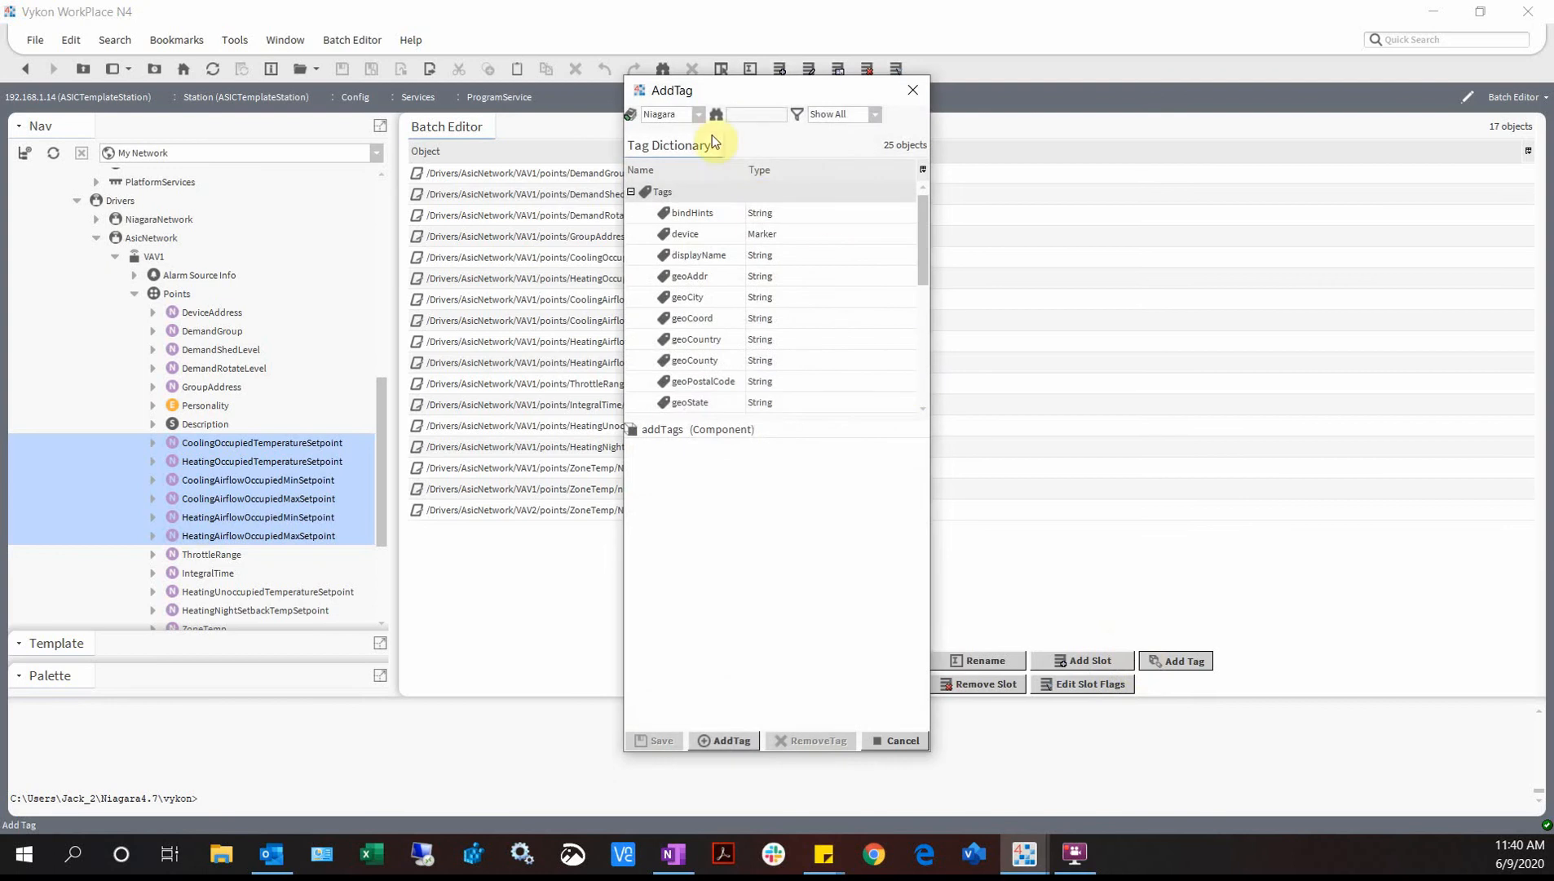
click(700, 114)
click(678, 134)
click(726, 297)
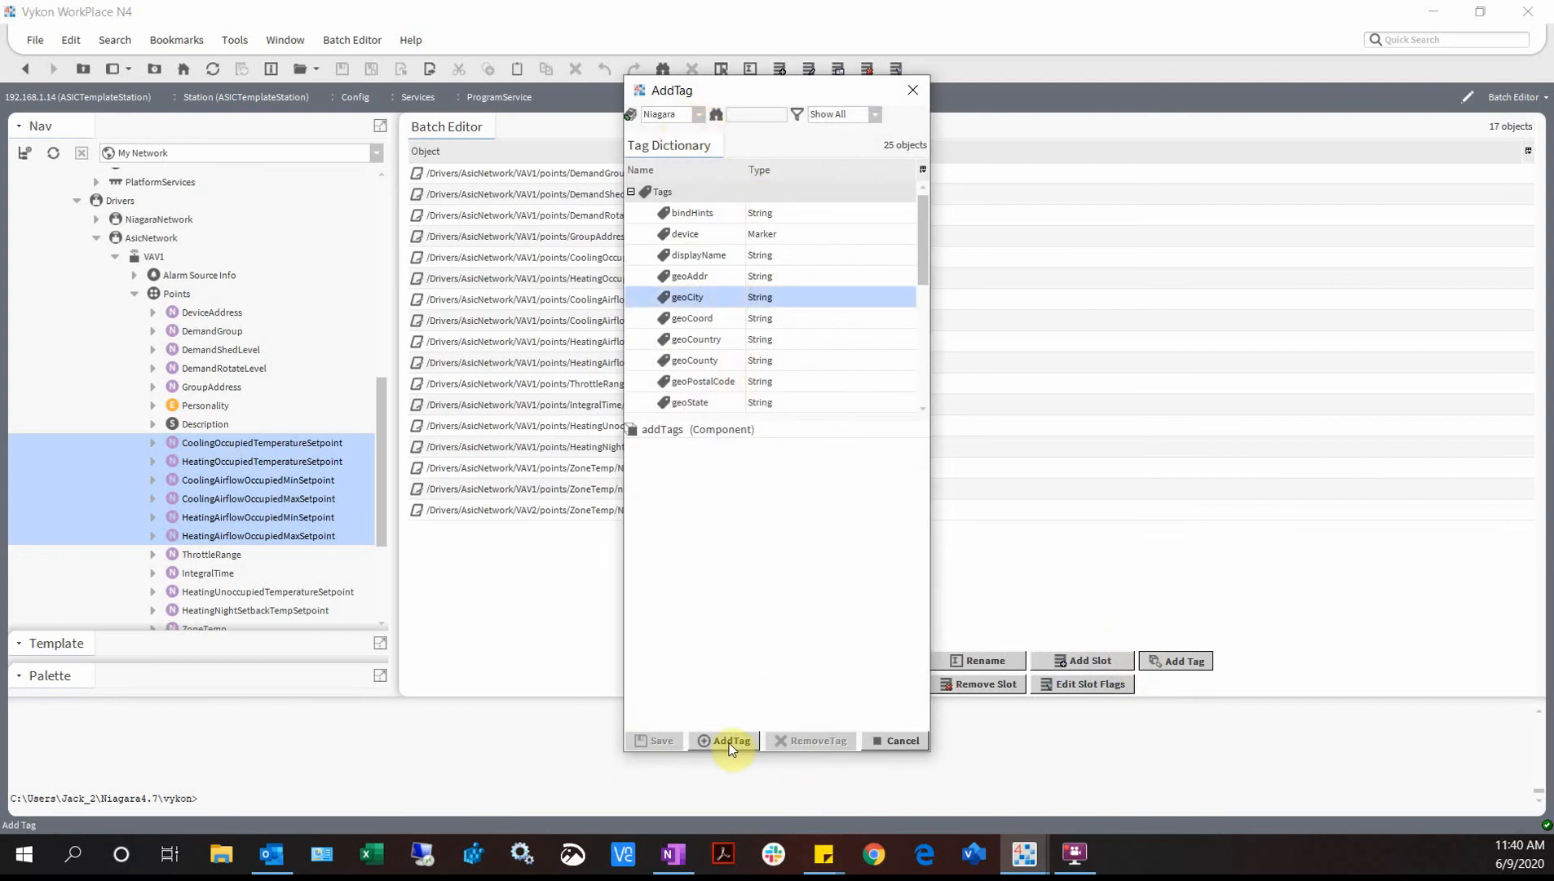
click(914, 739)
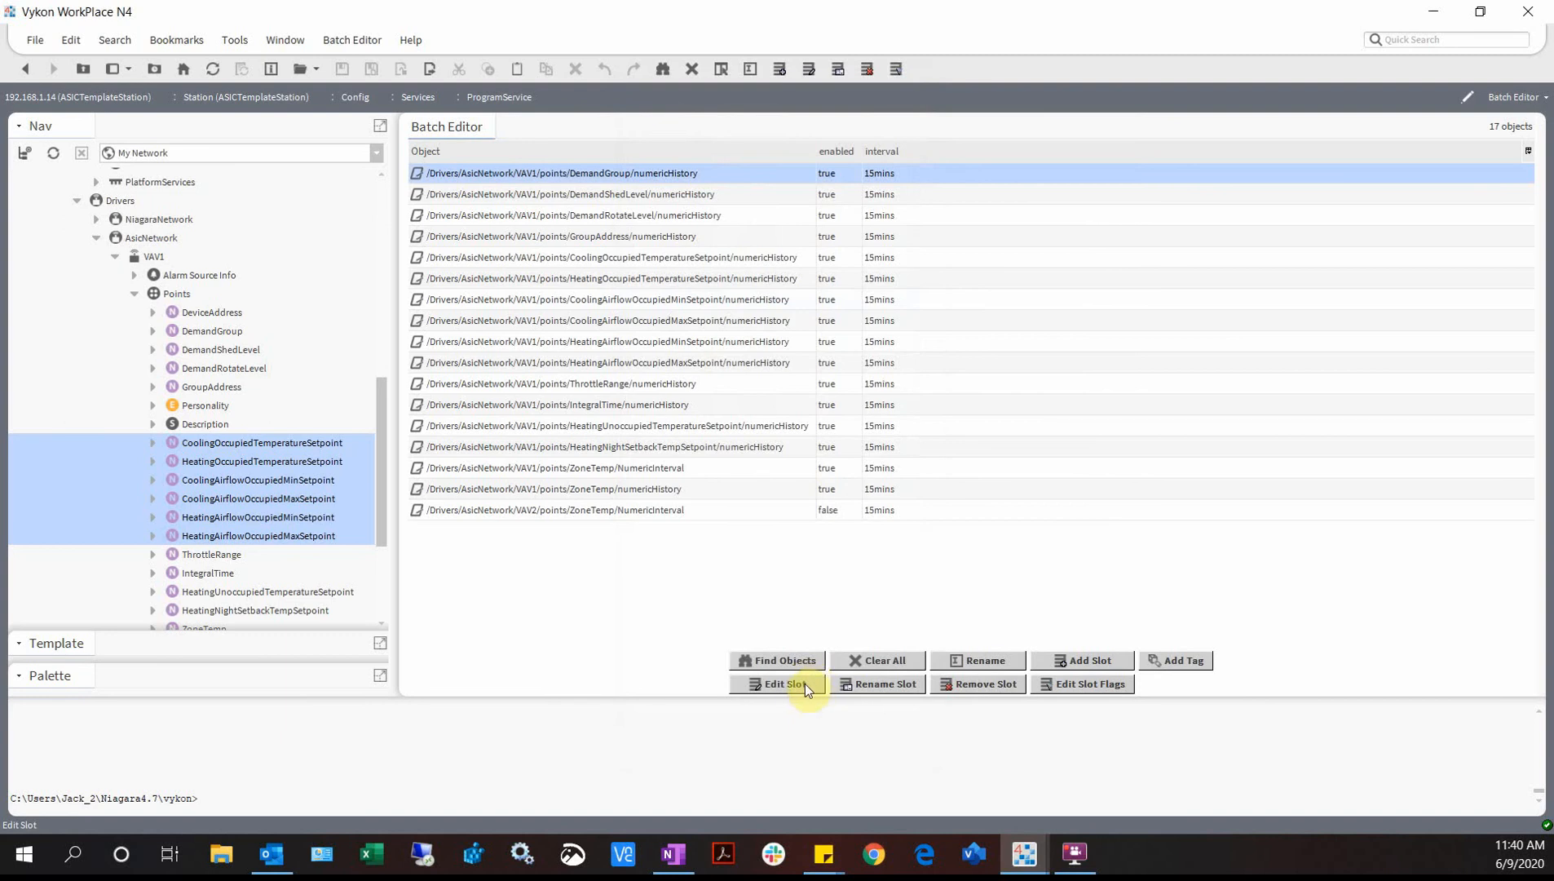
- Review the batch Rename Slot and Remove Slot options without changing or removing any slot
click(889, 683)
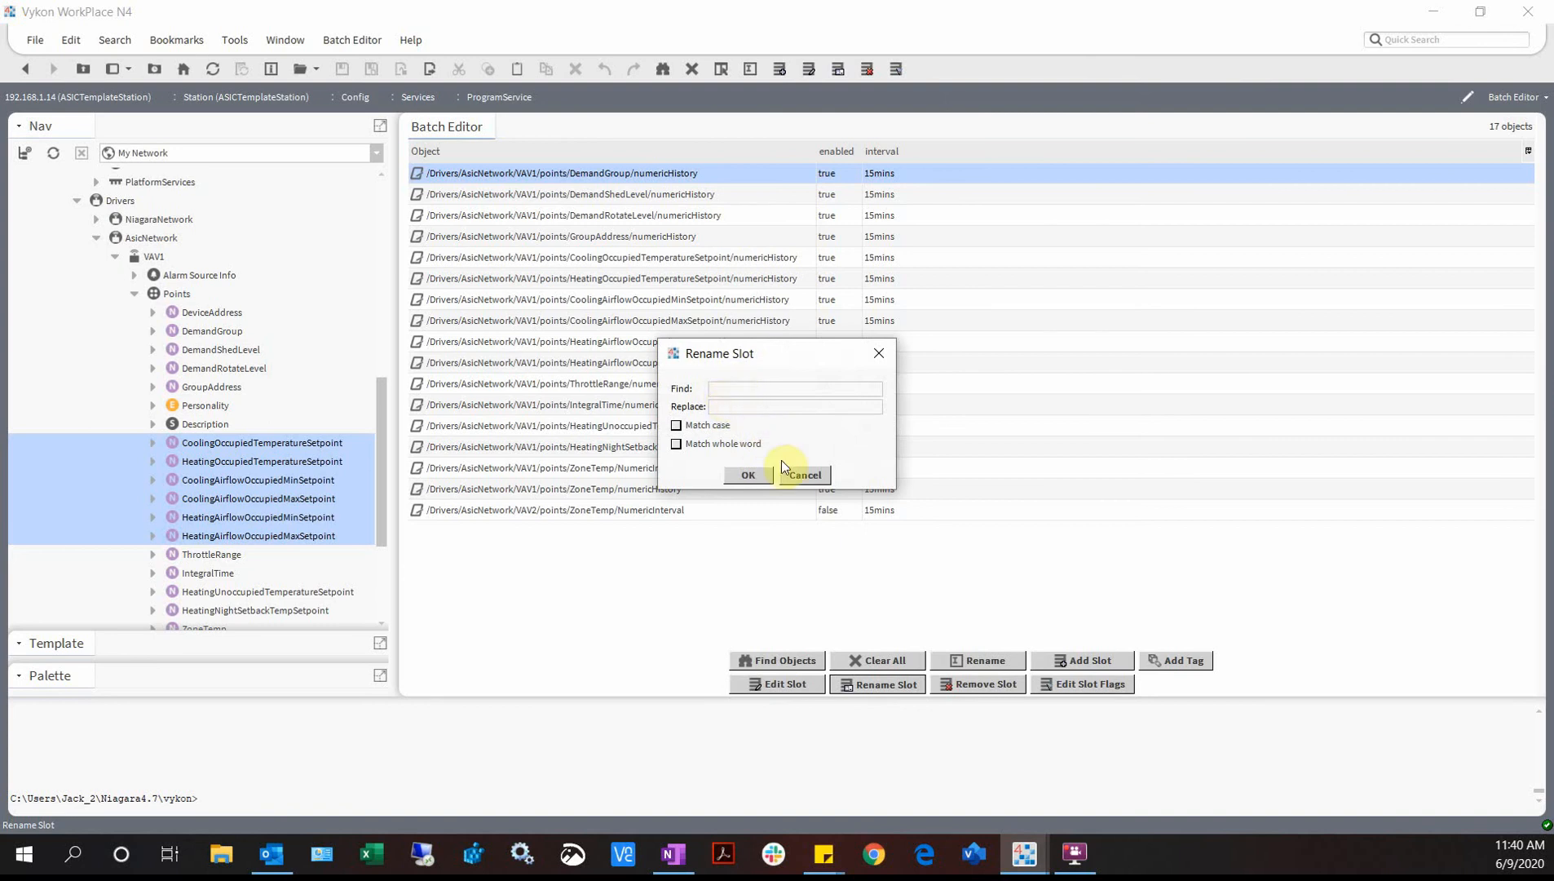
click(804, 476)
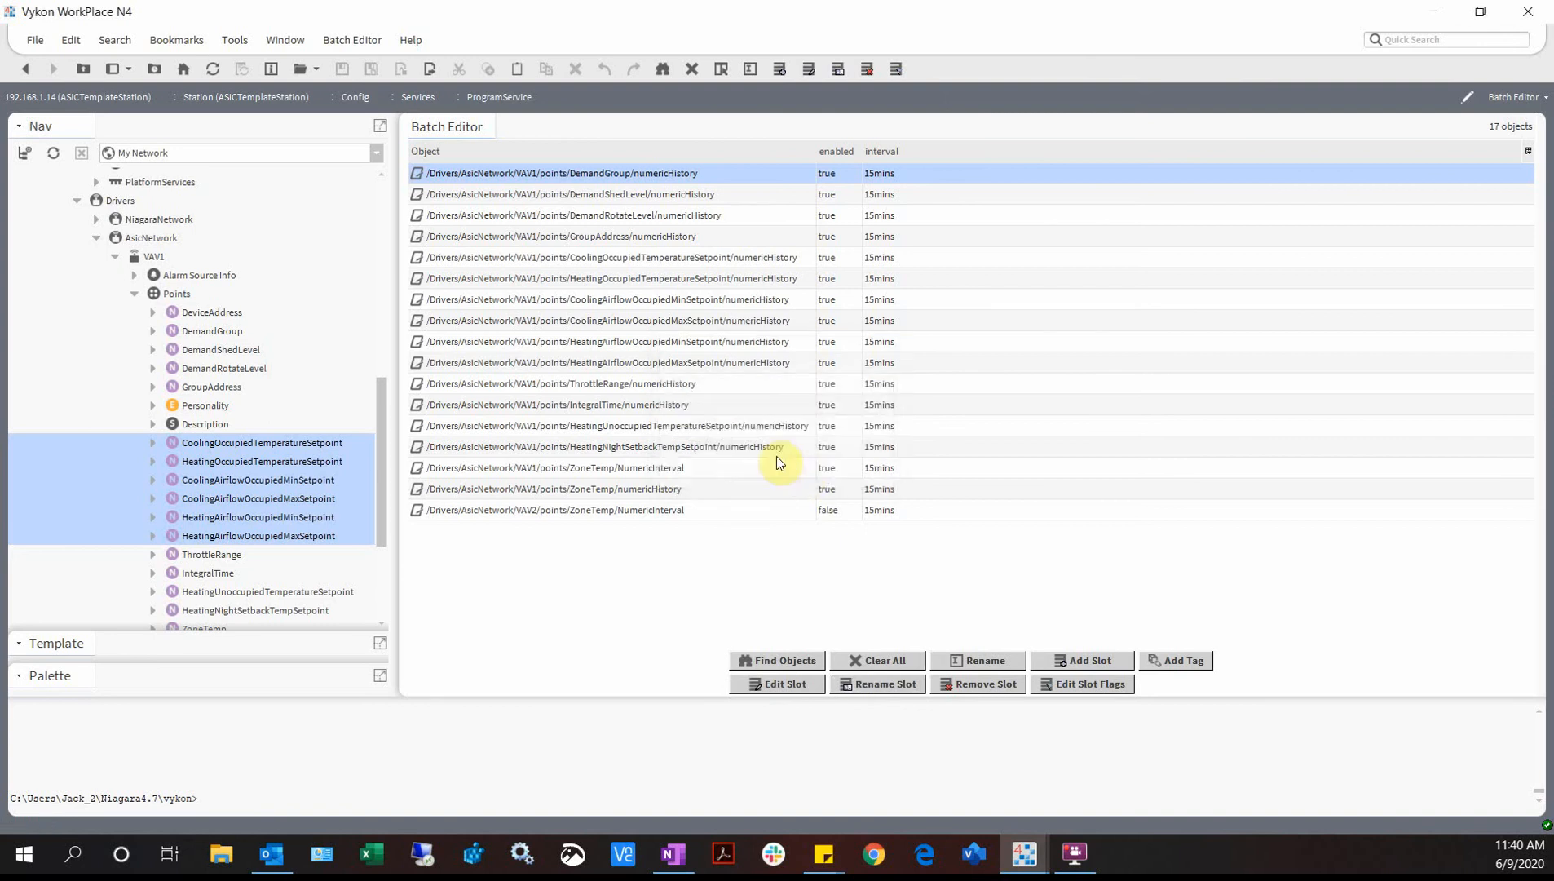
click(1001, 685)
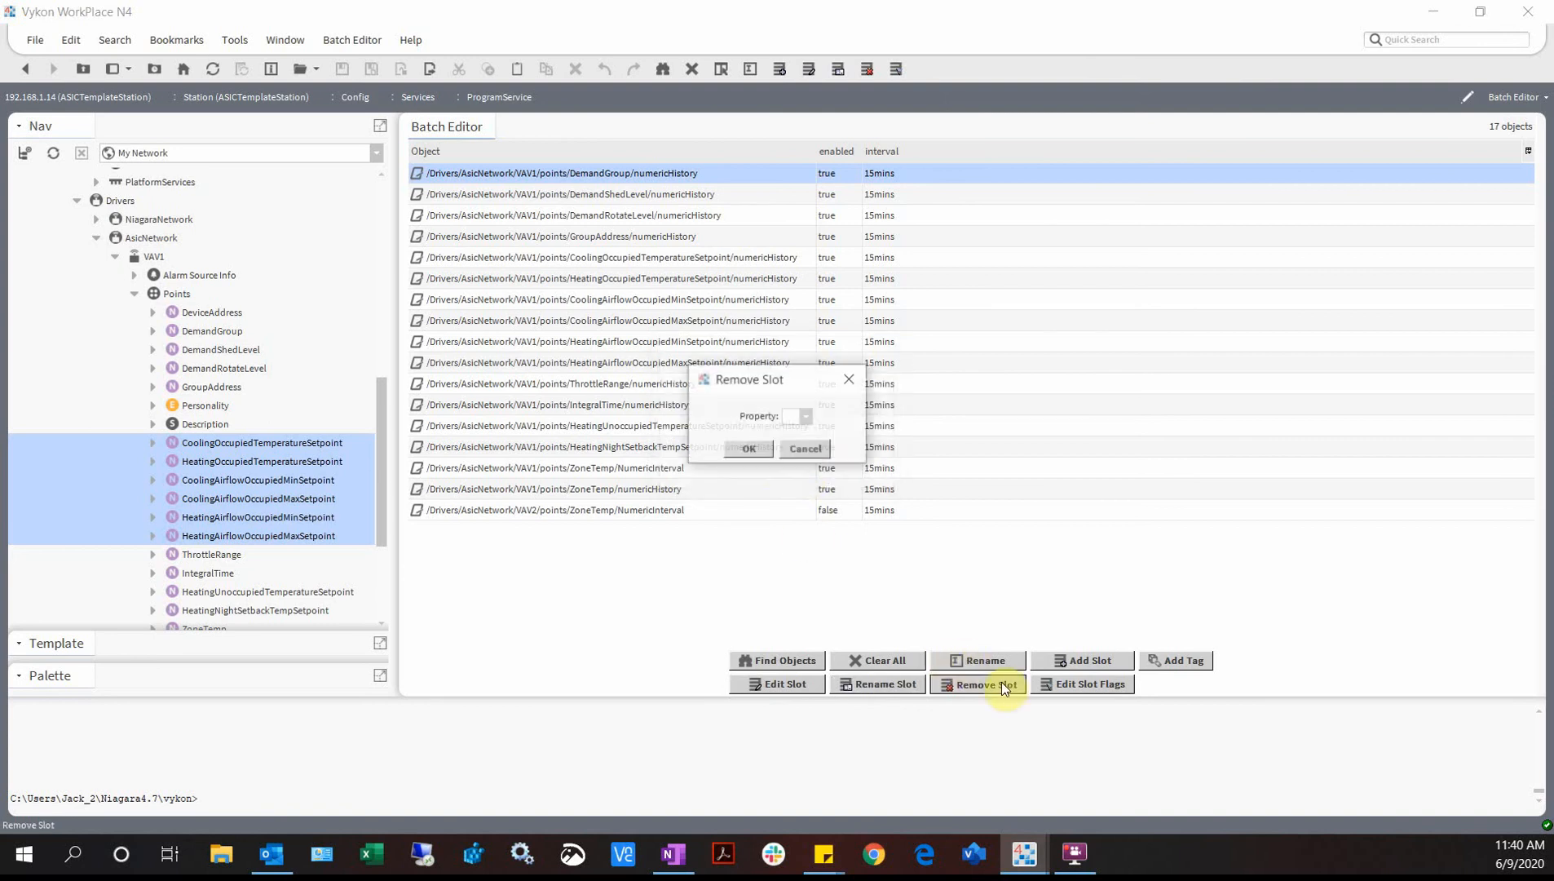
click(806, 449)
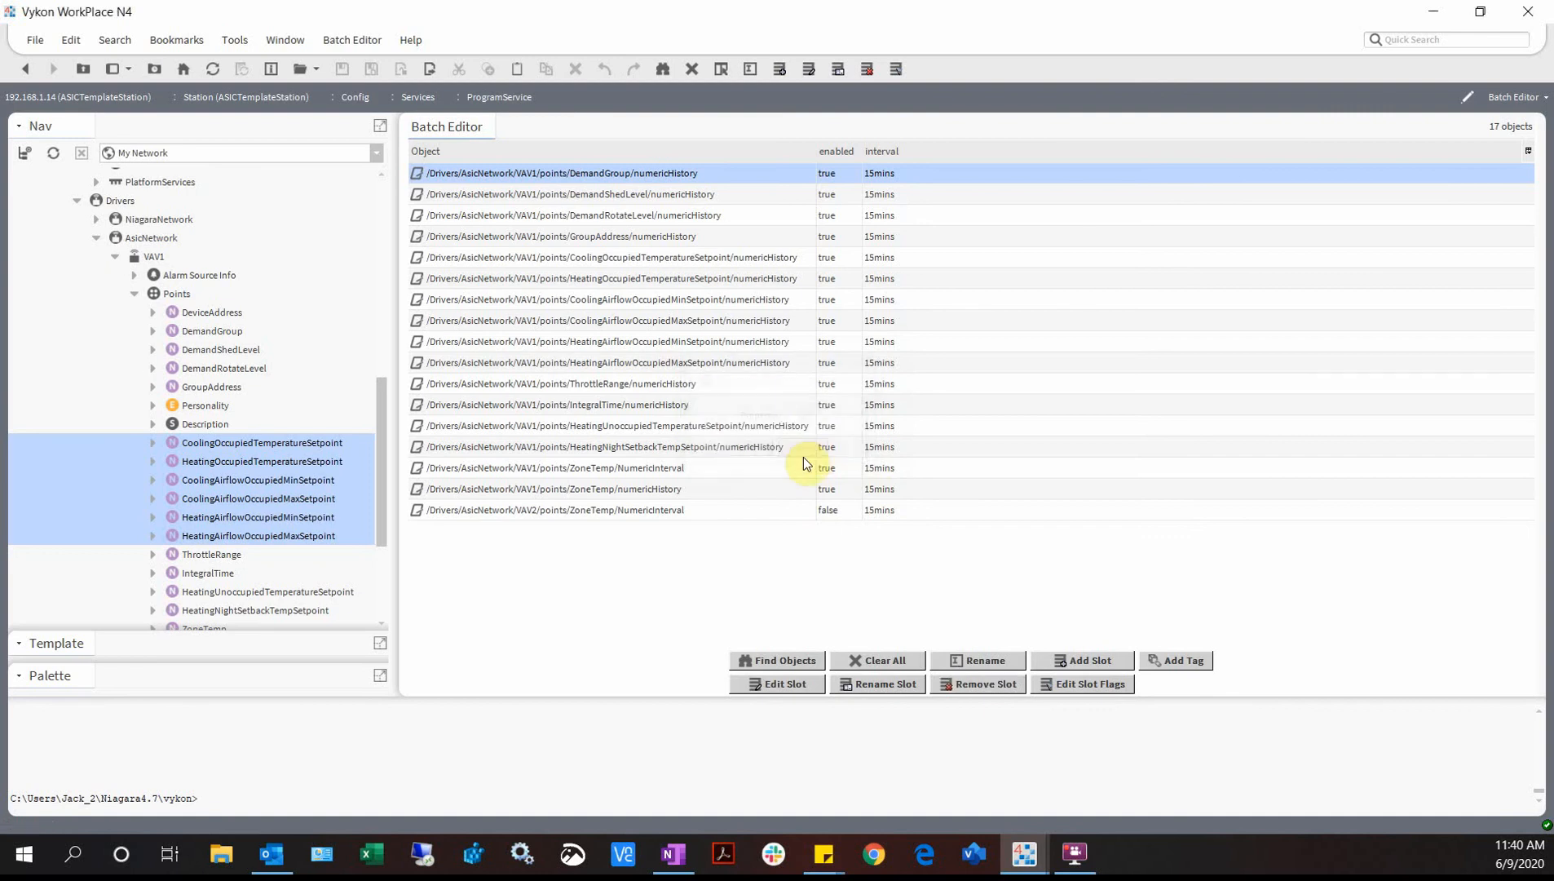
click(985, 684)
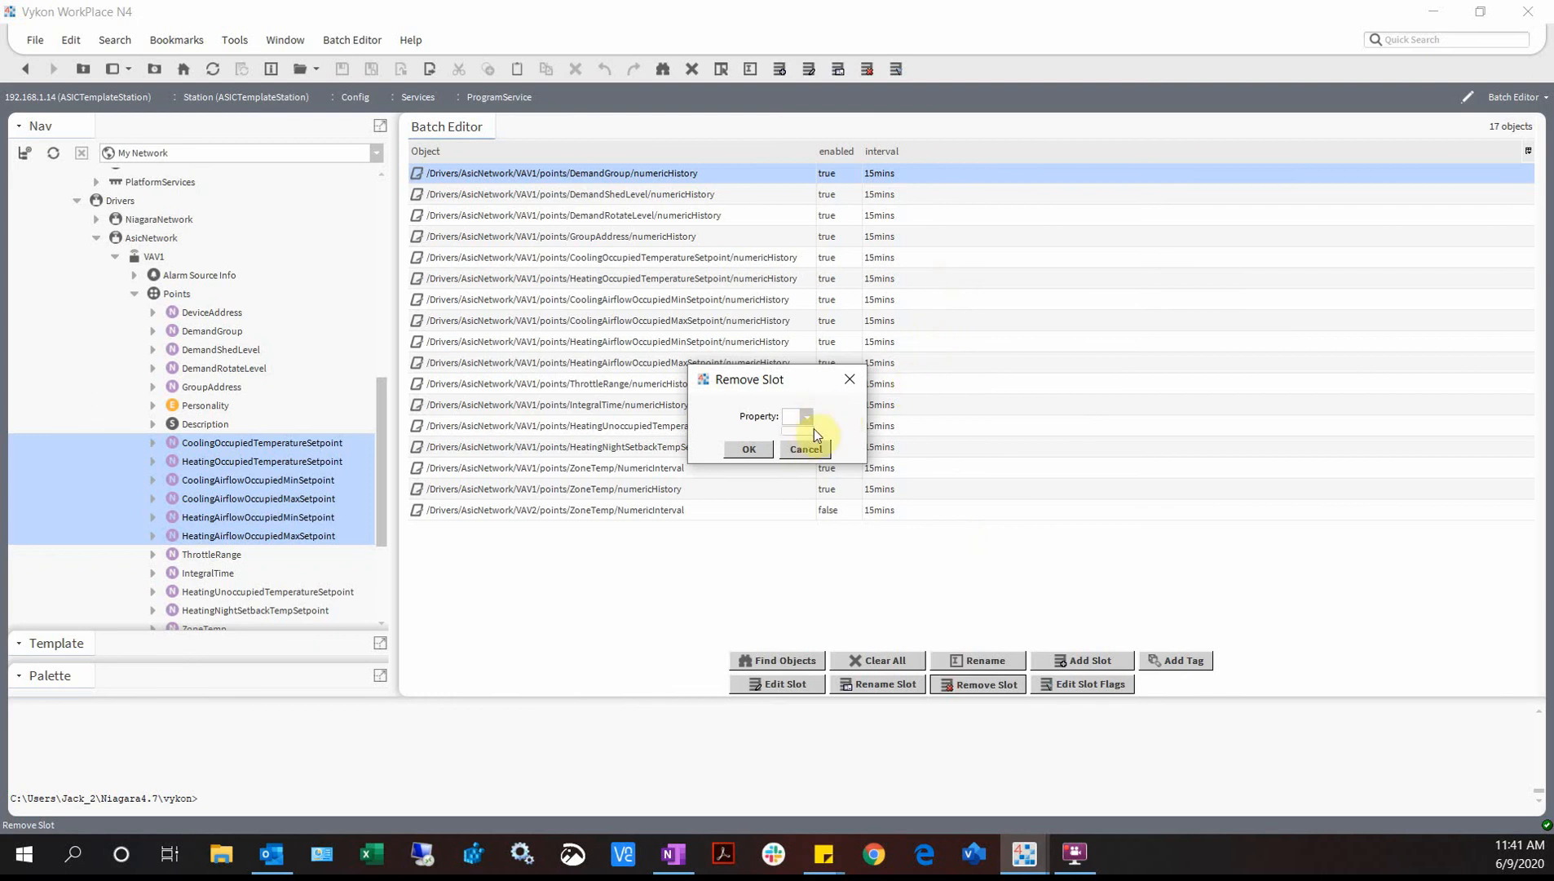
click(807, 450)
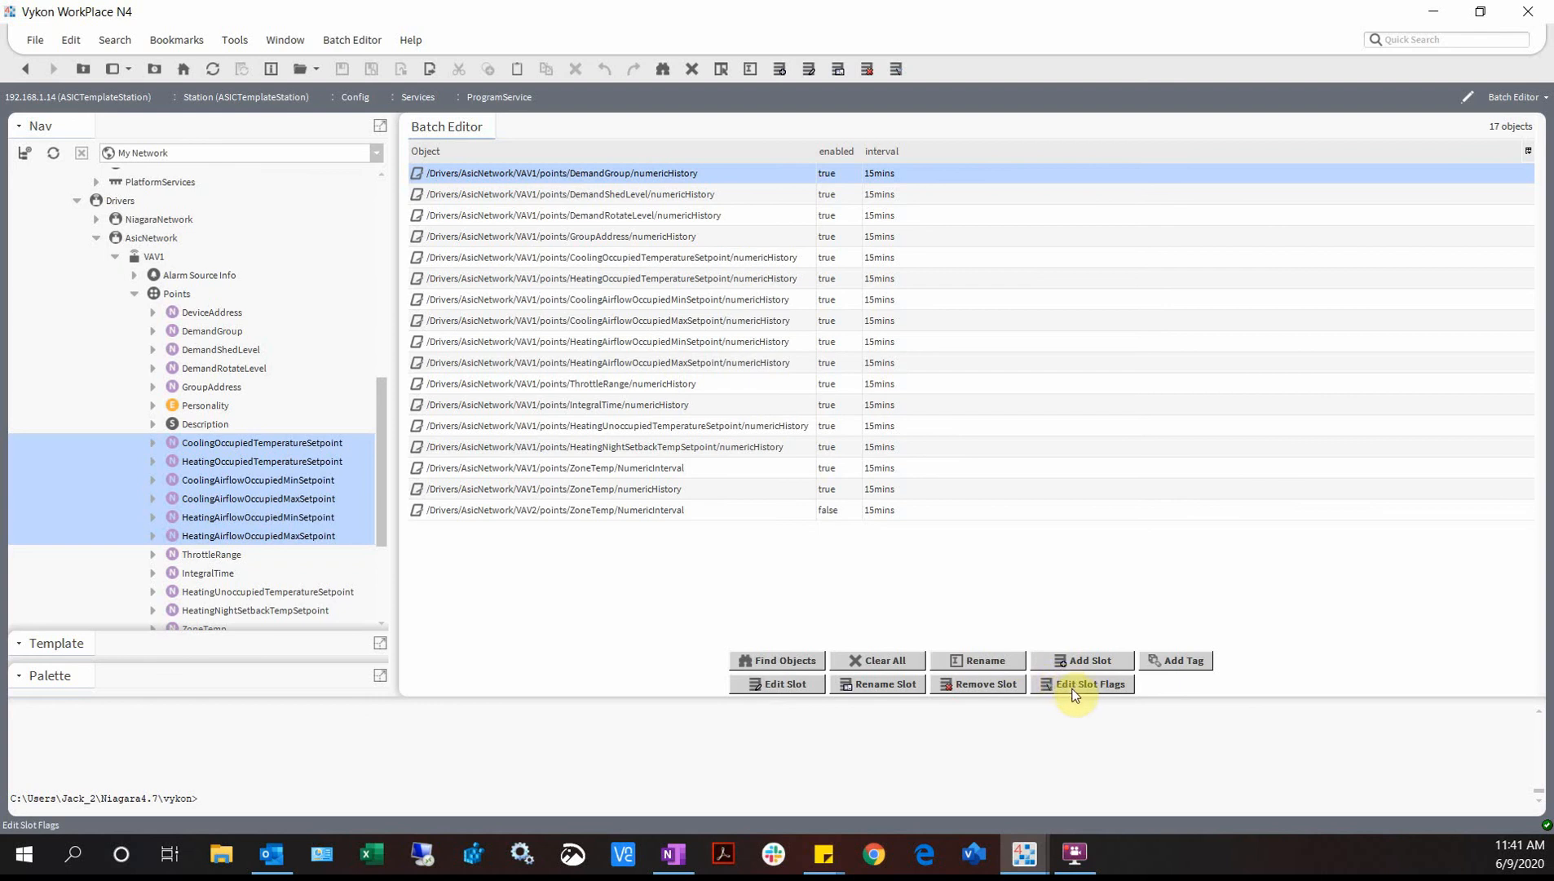
- Set the enabled slot of all listed history extensions to false and check the batch results
click(787, 684)
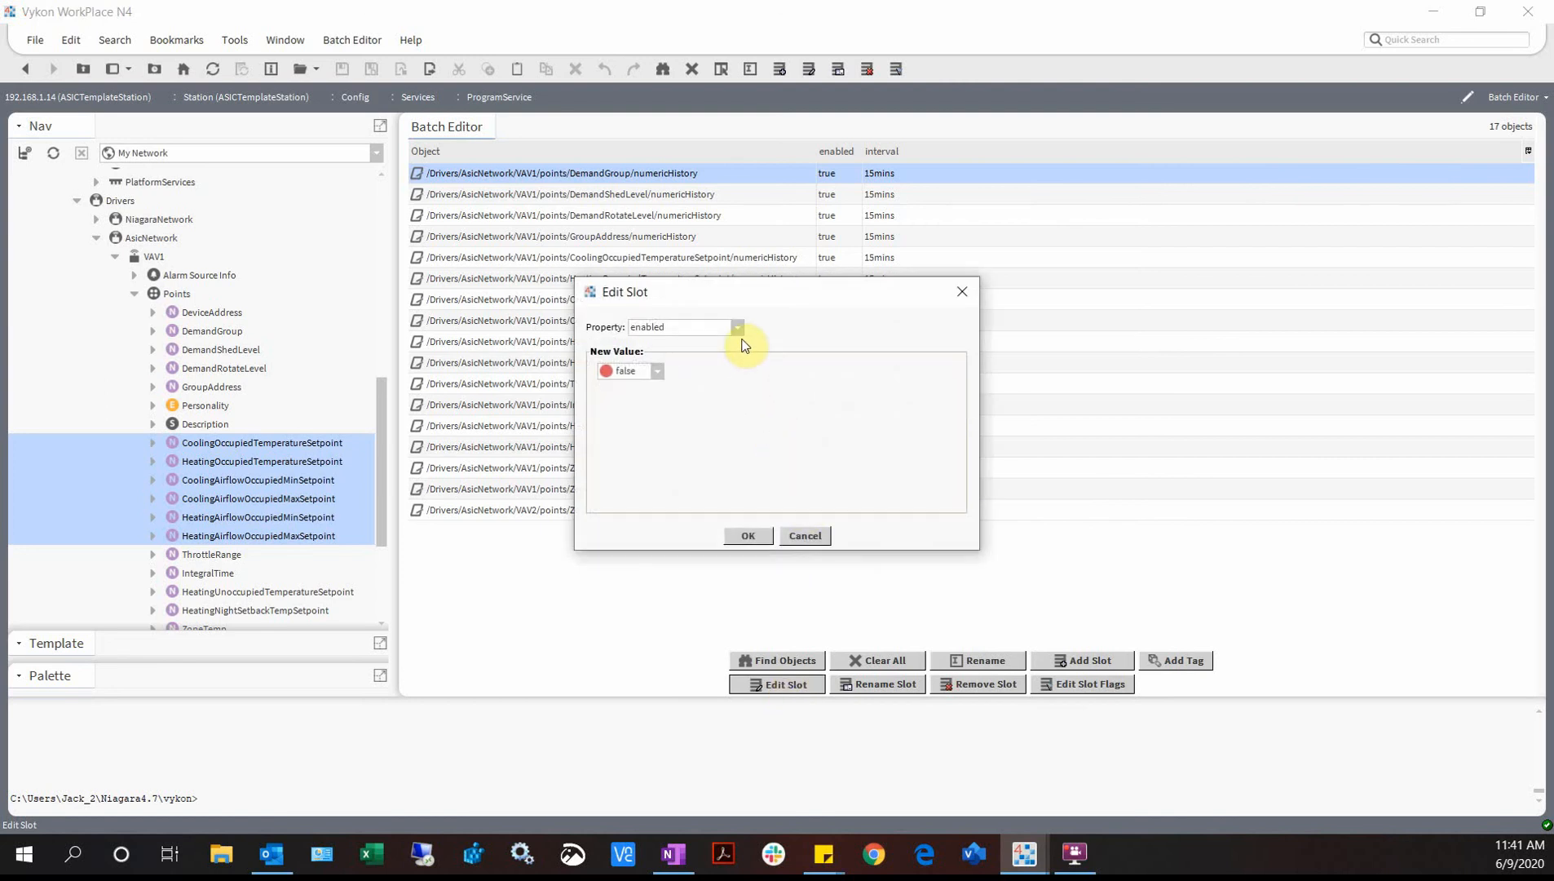
click(657, 371)
click(657, 405)
click(658, 372)
click(651, 402)
click(758, 537)
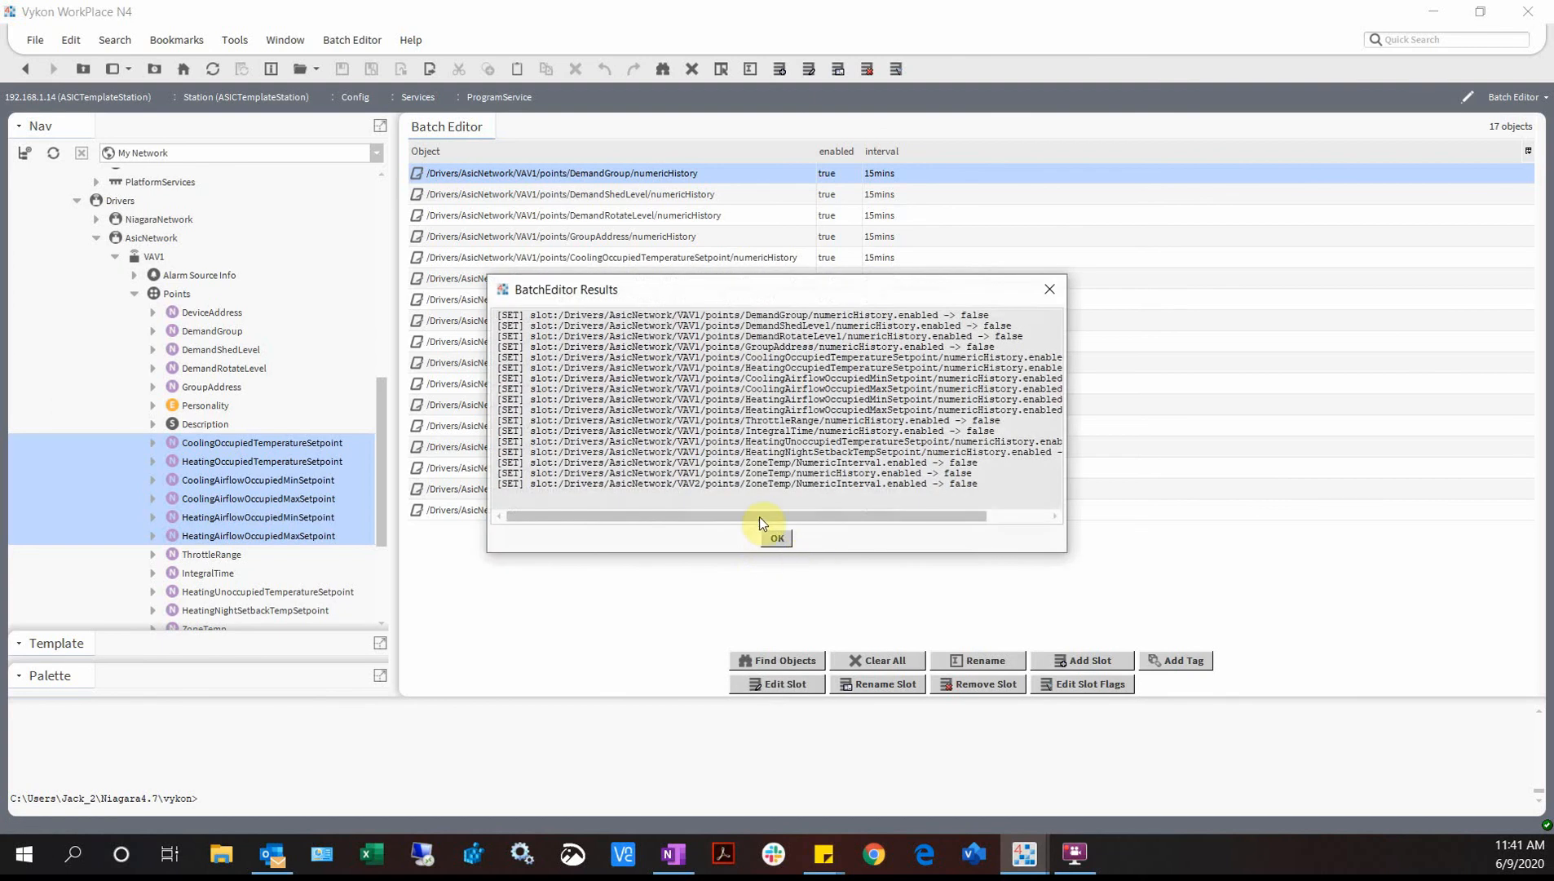
double_click(973, 315)
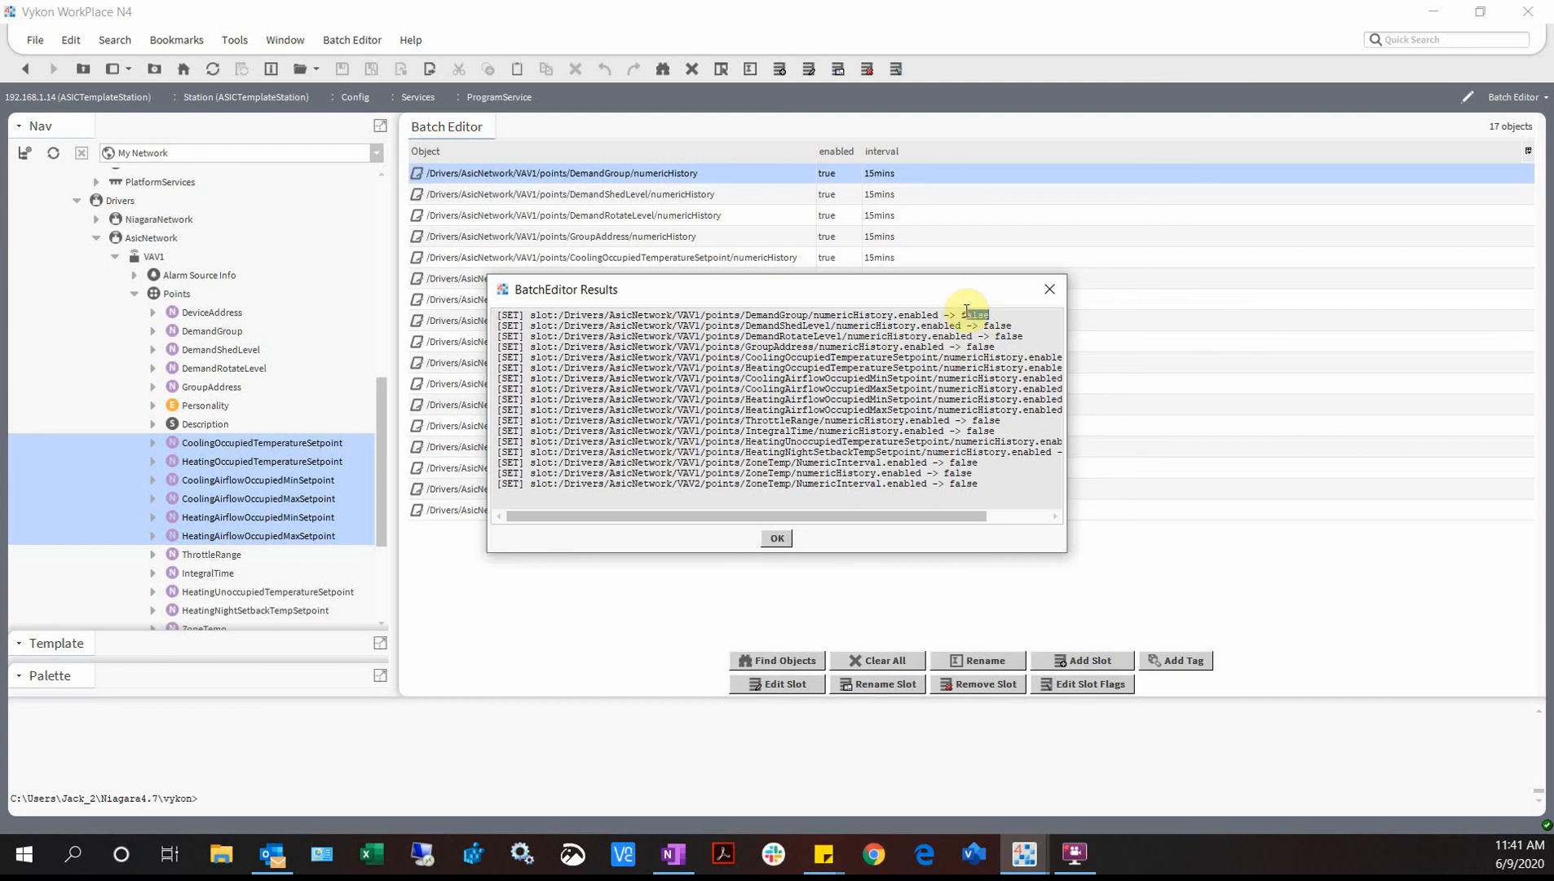
drag(979, 473, 948, 484)
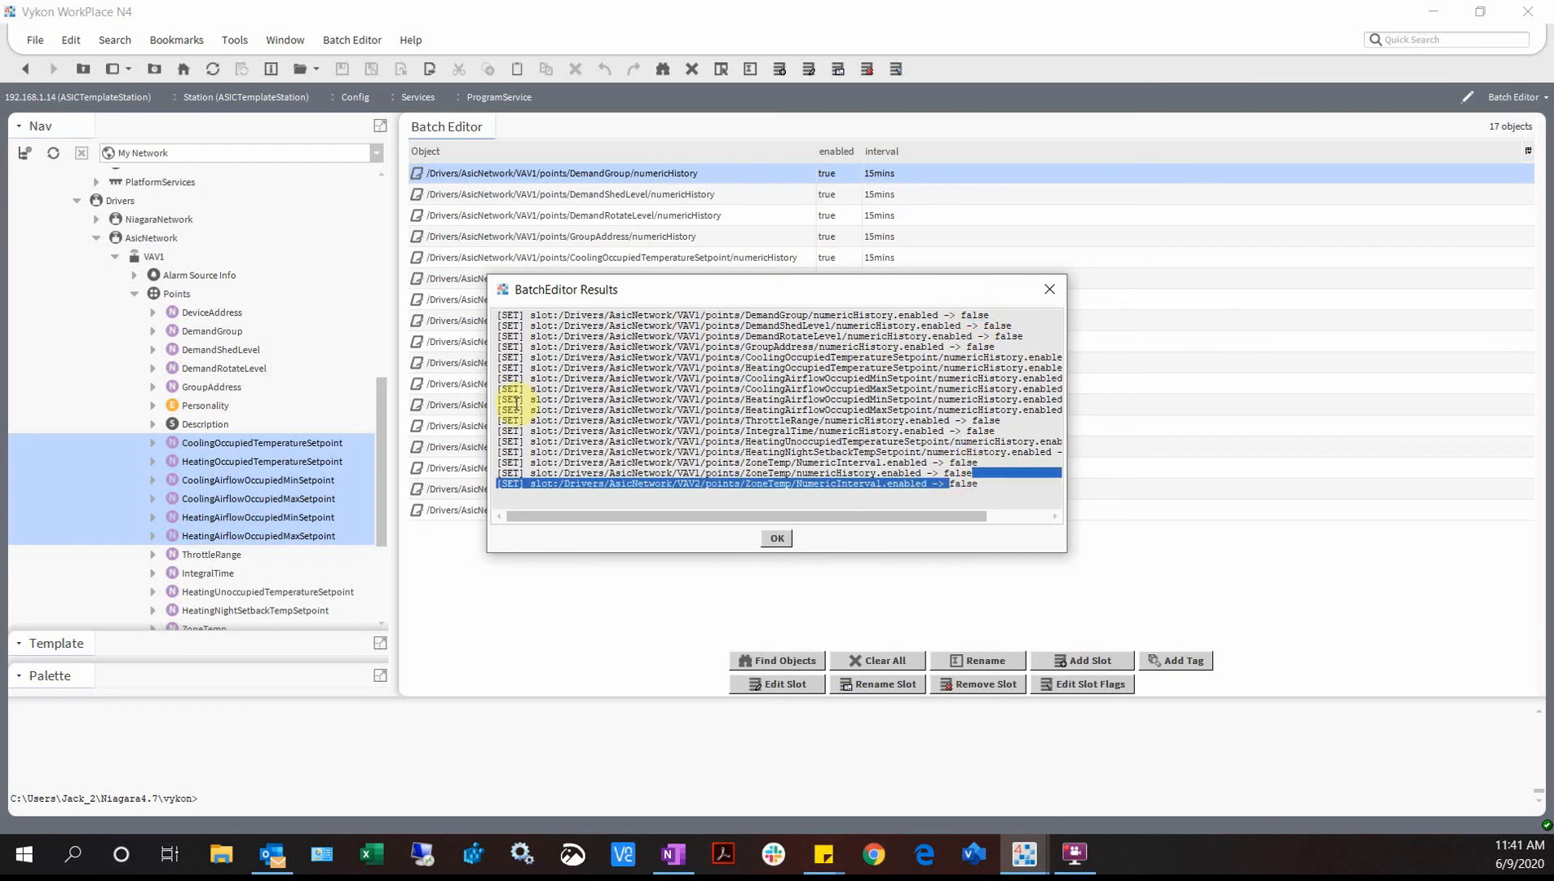
click(776, 538)
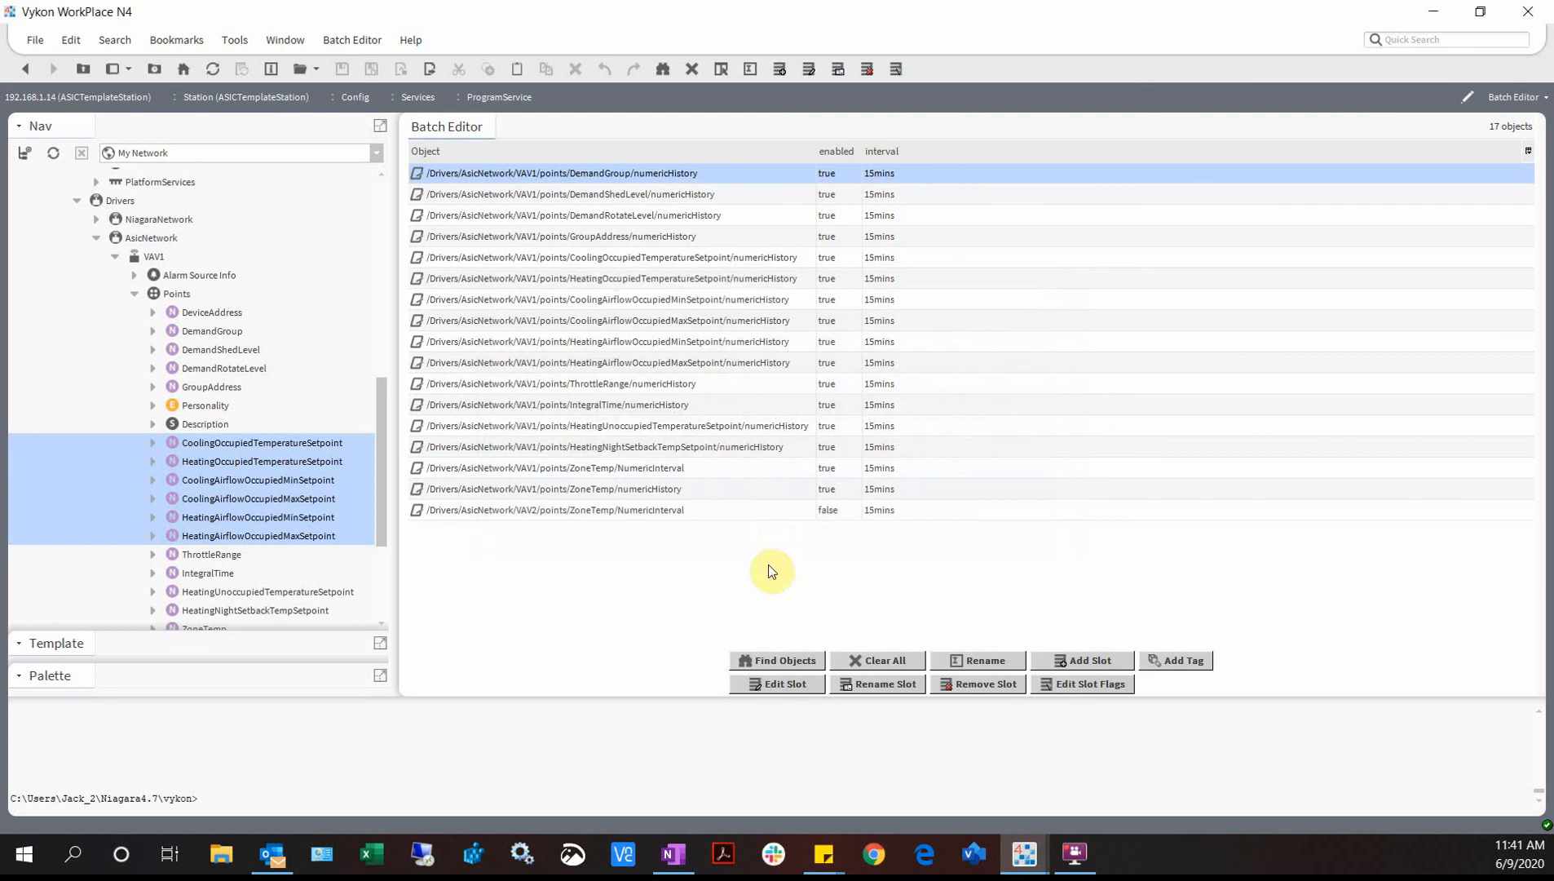
- Empty the batch list and repeat the same object query to refresh the enabled values of the history extensions
click(769, 565)
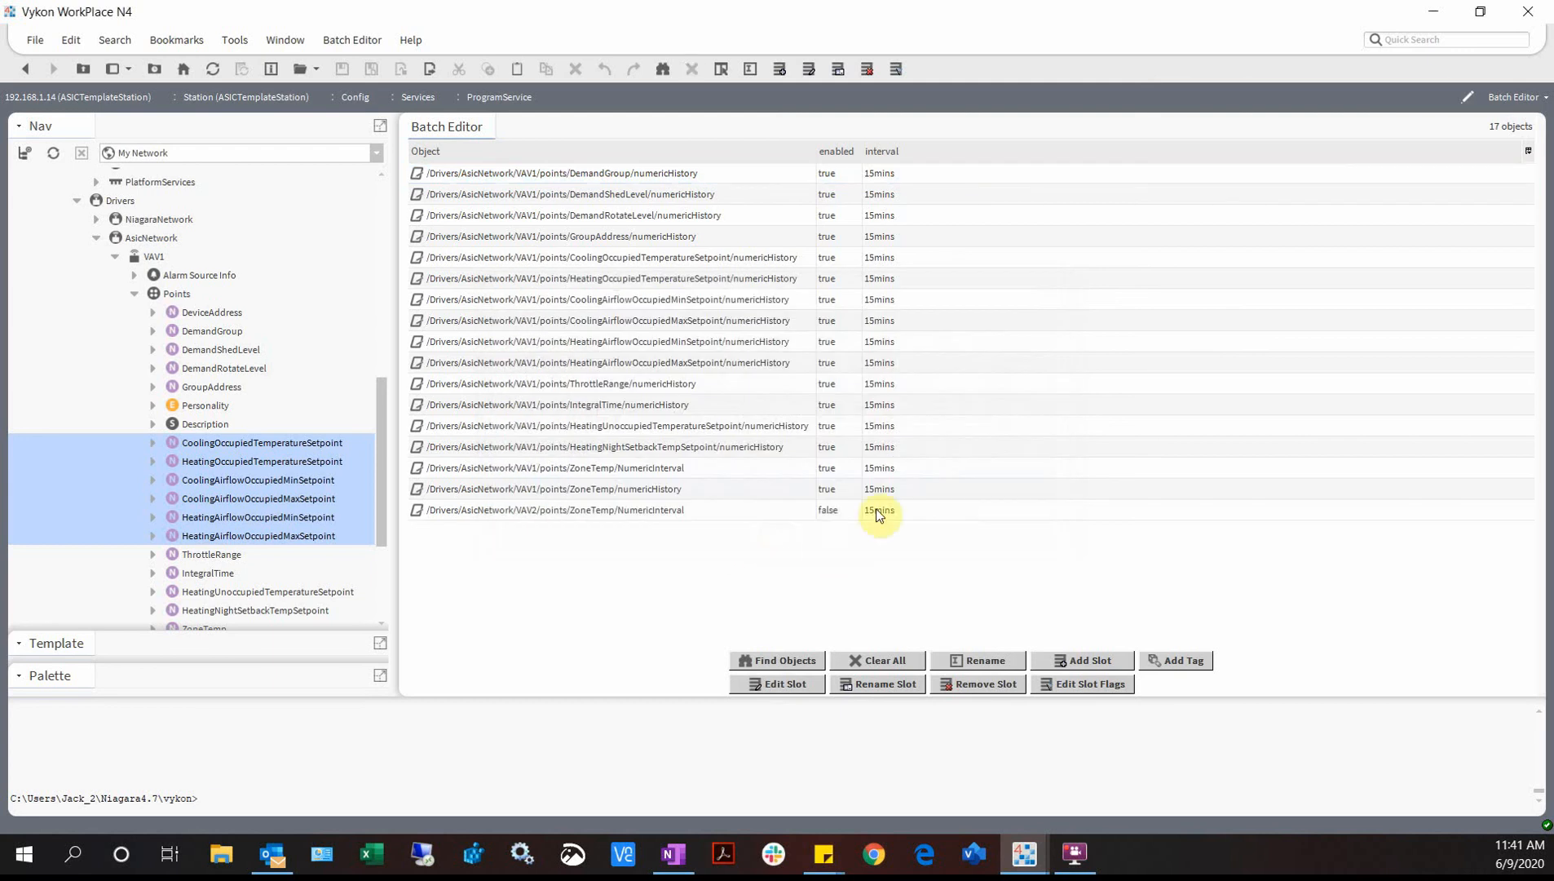
click(848, 177)
click(839, 201)
click(843, 260)
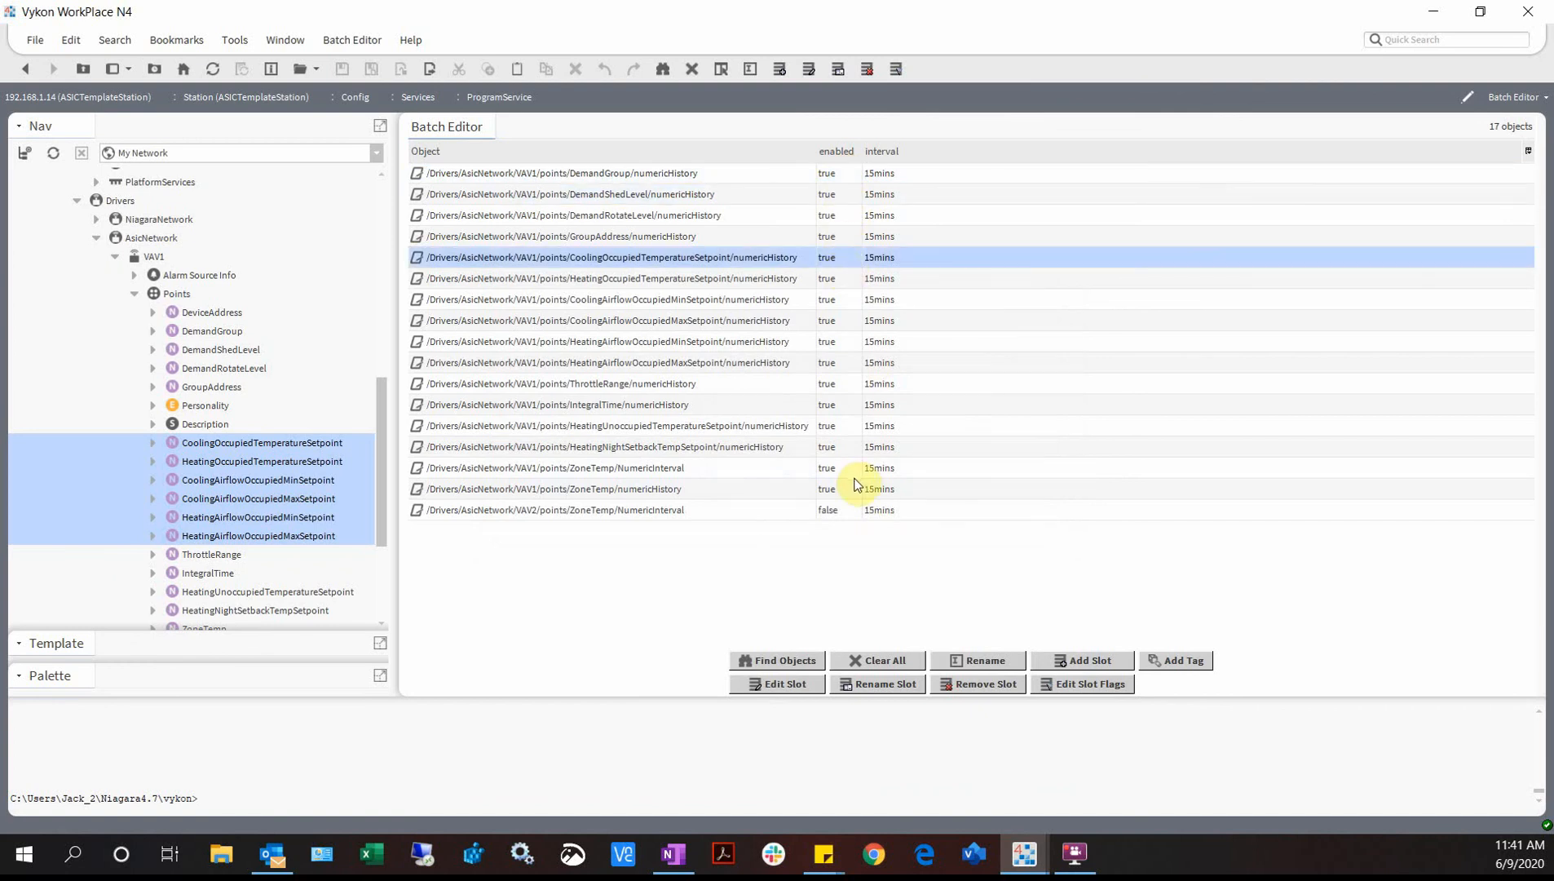
click(852, 661)
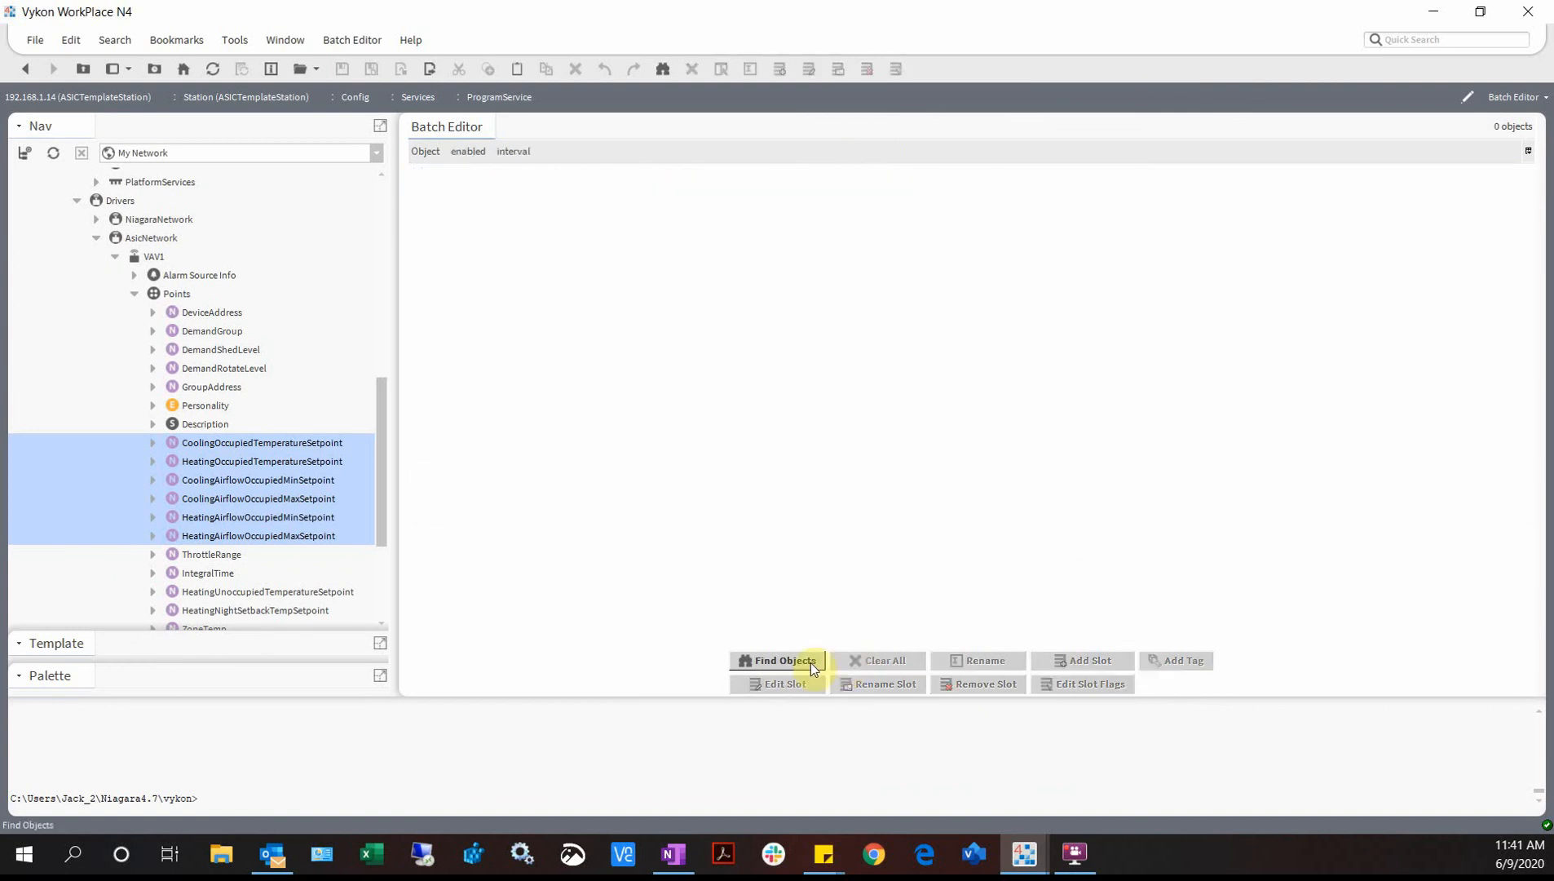
click(811, 662)
click(764, 492)
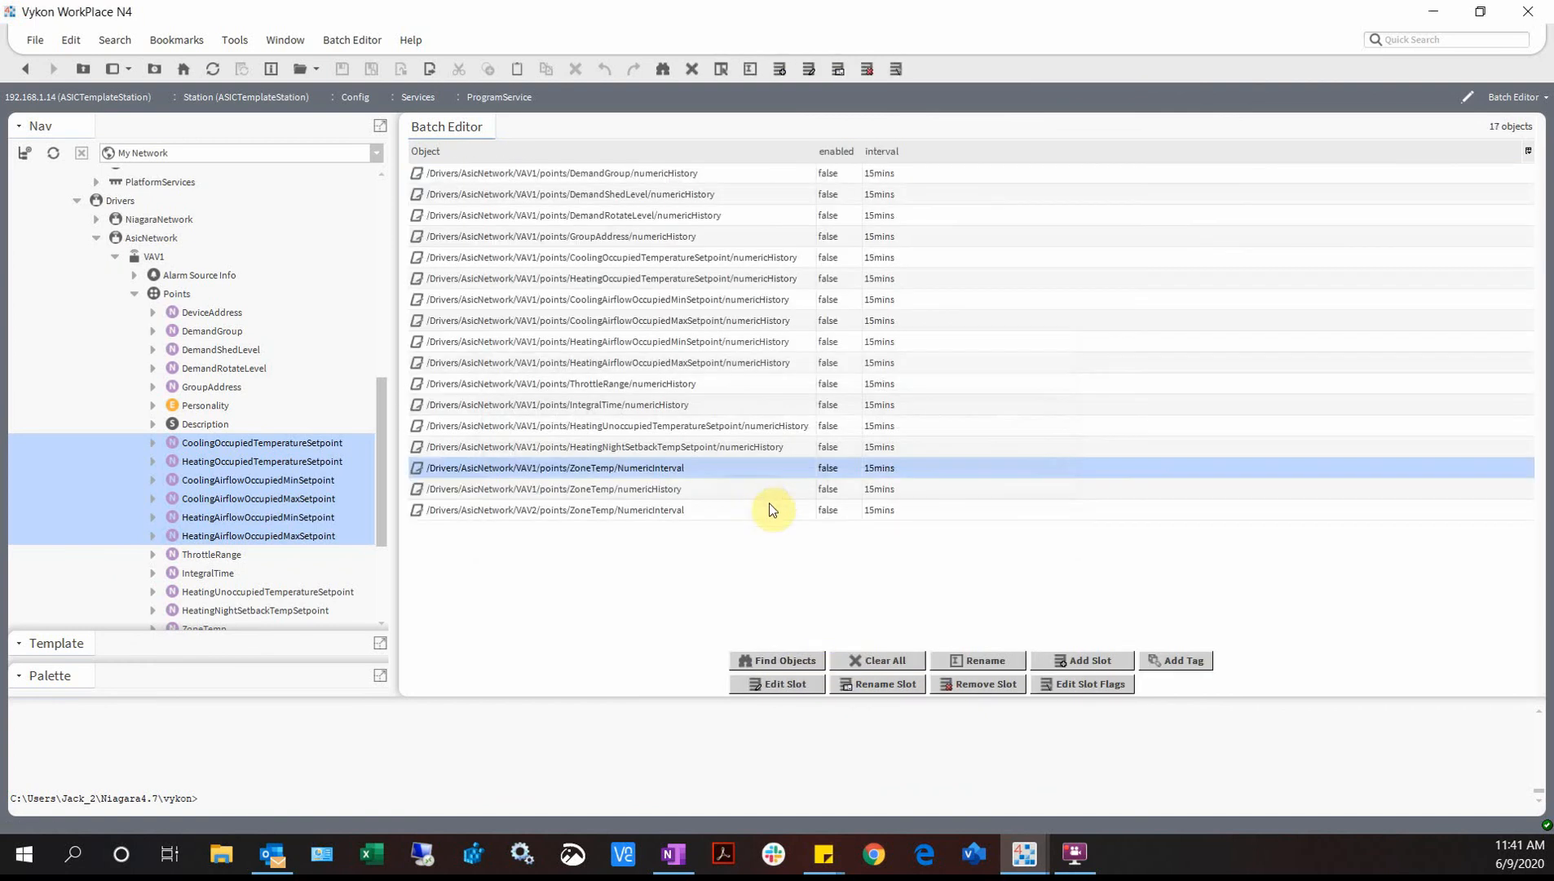
- Set the enabled slot of all listed history extensions to true and close the batch results
click(848, 176)
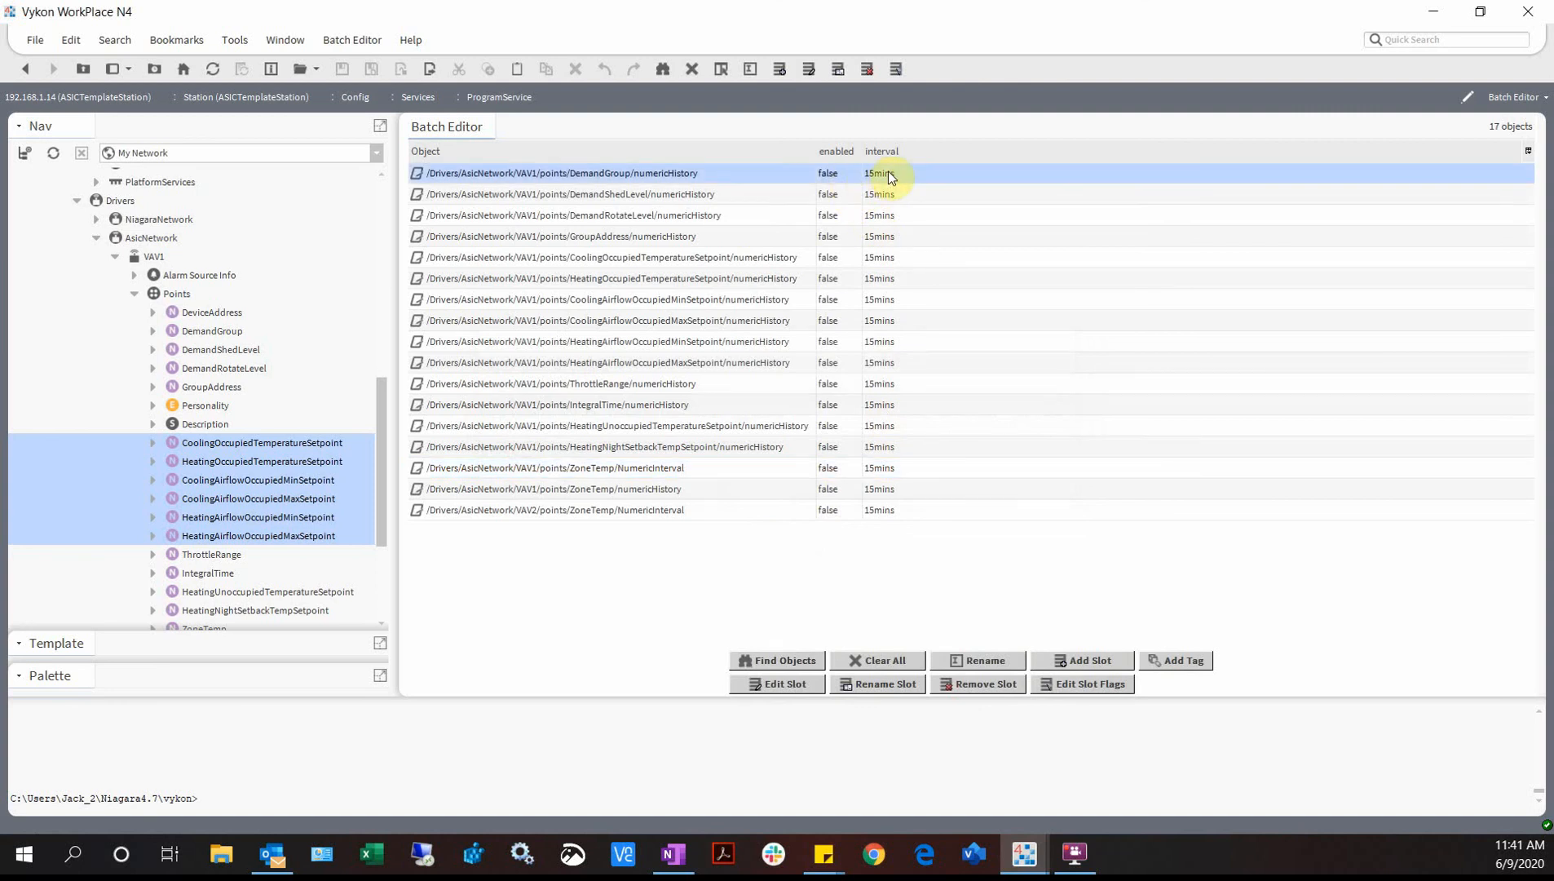
click(811, 683)
click(658, 371)
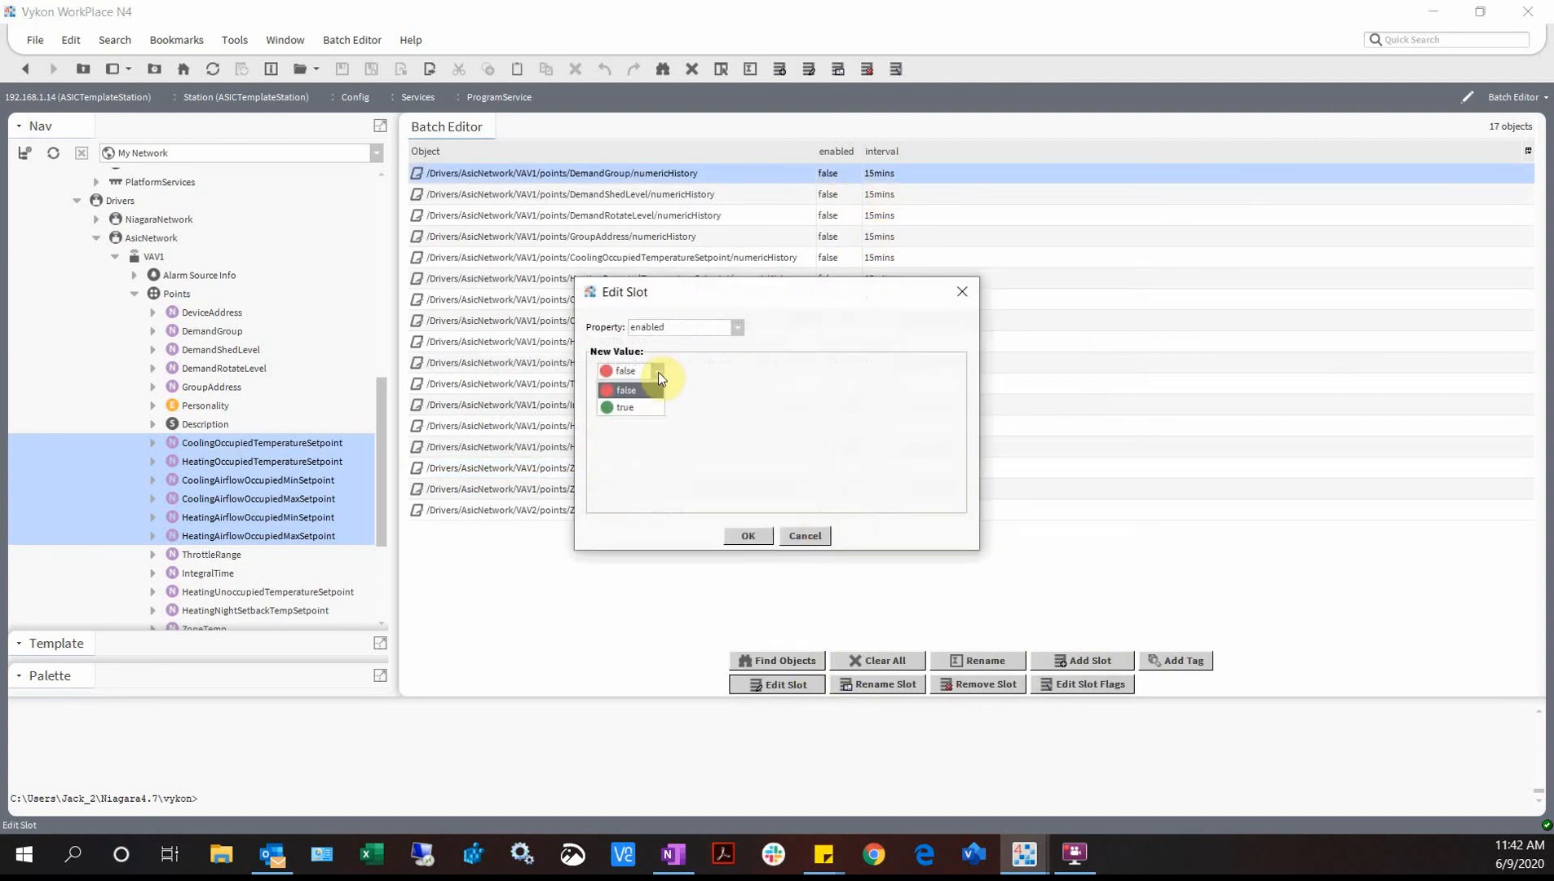
click(644, 407)
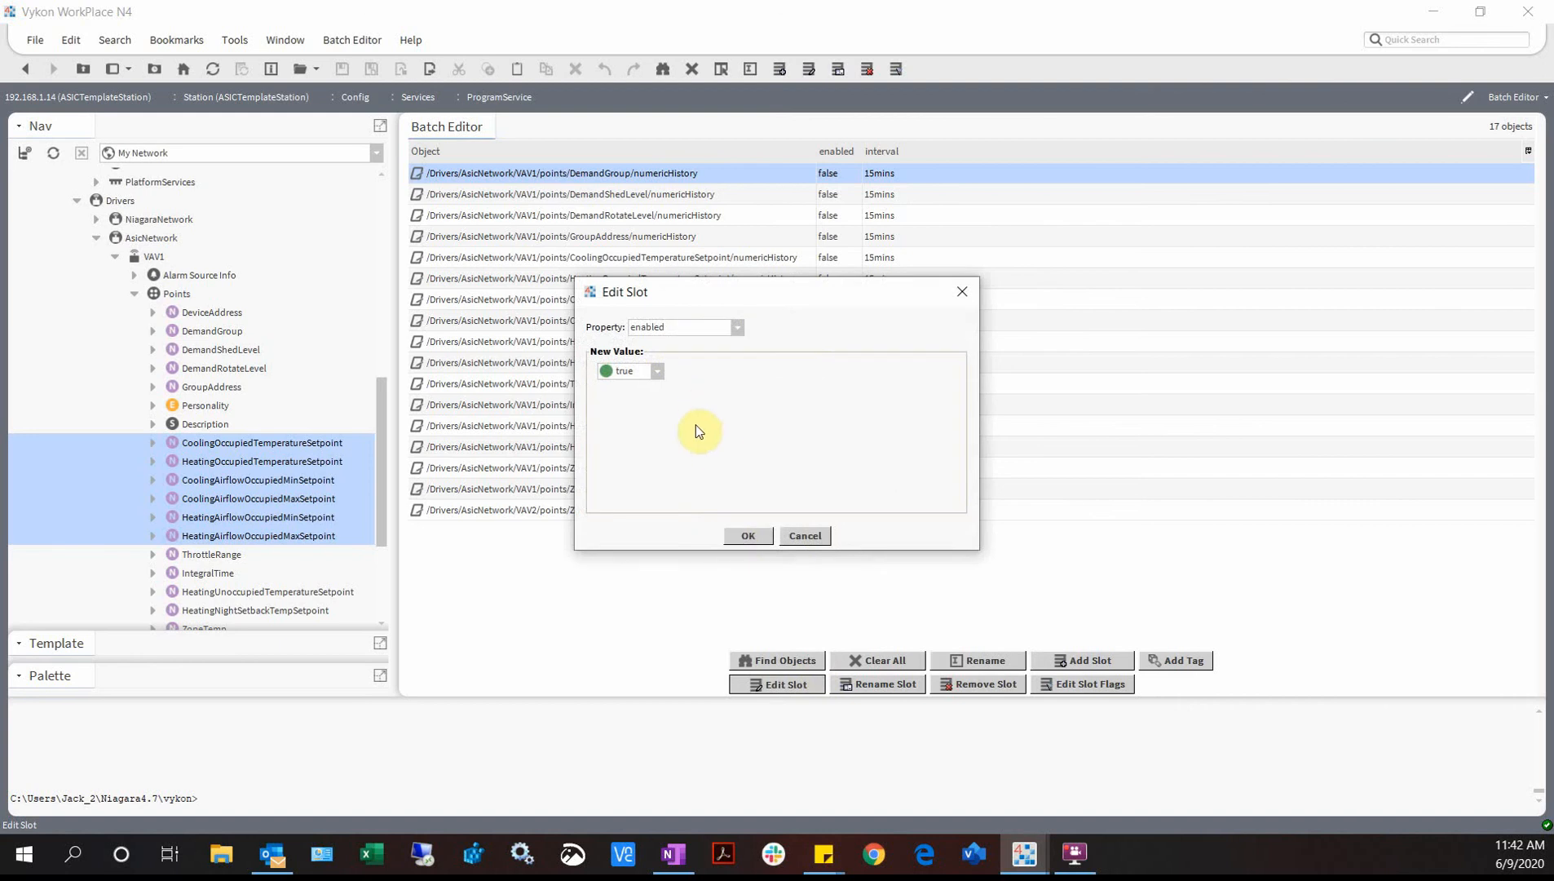
click(738, 535)
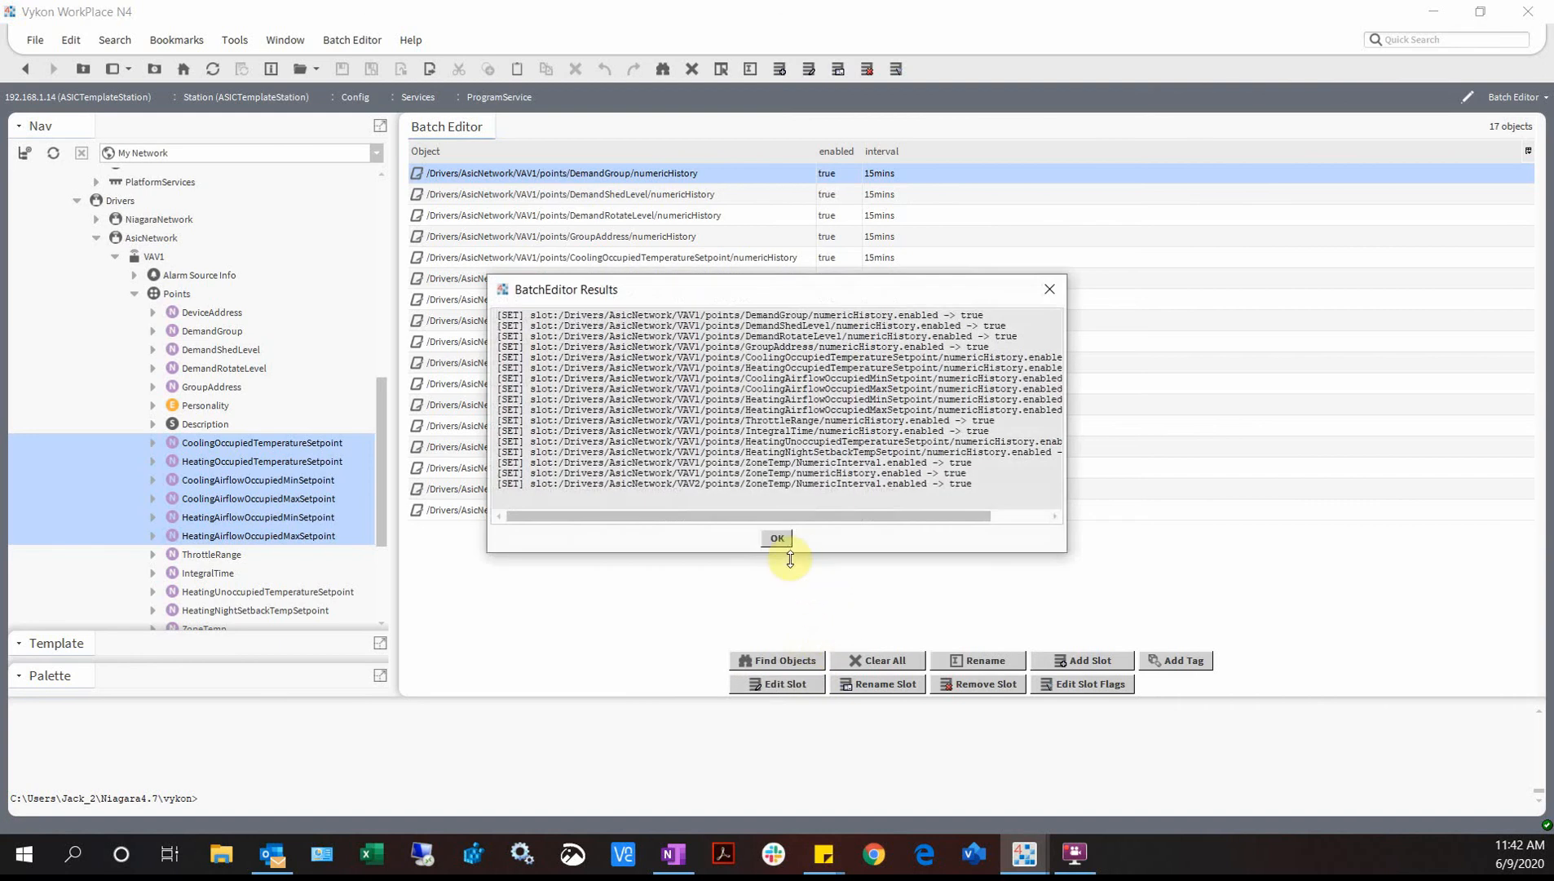
click(782, 539)
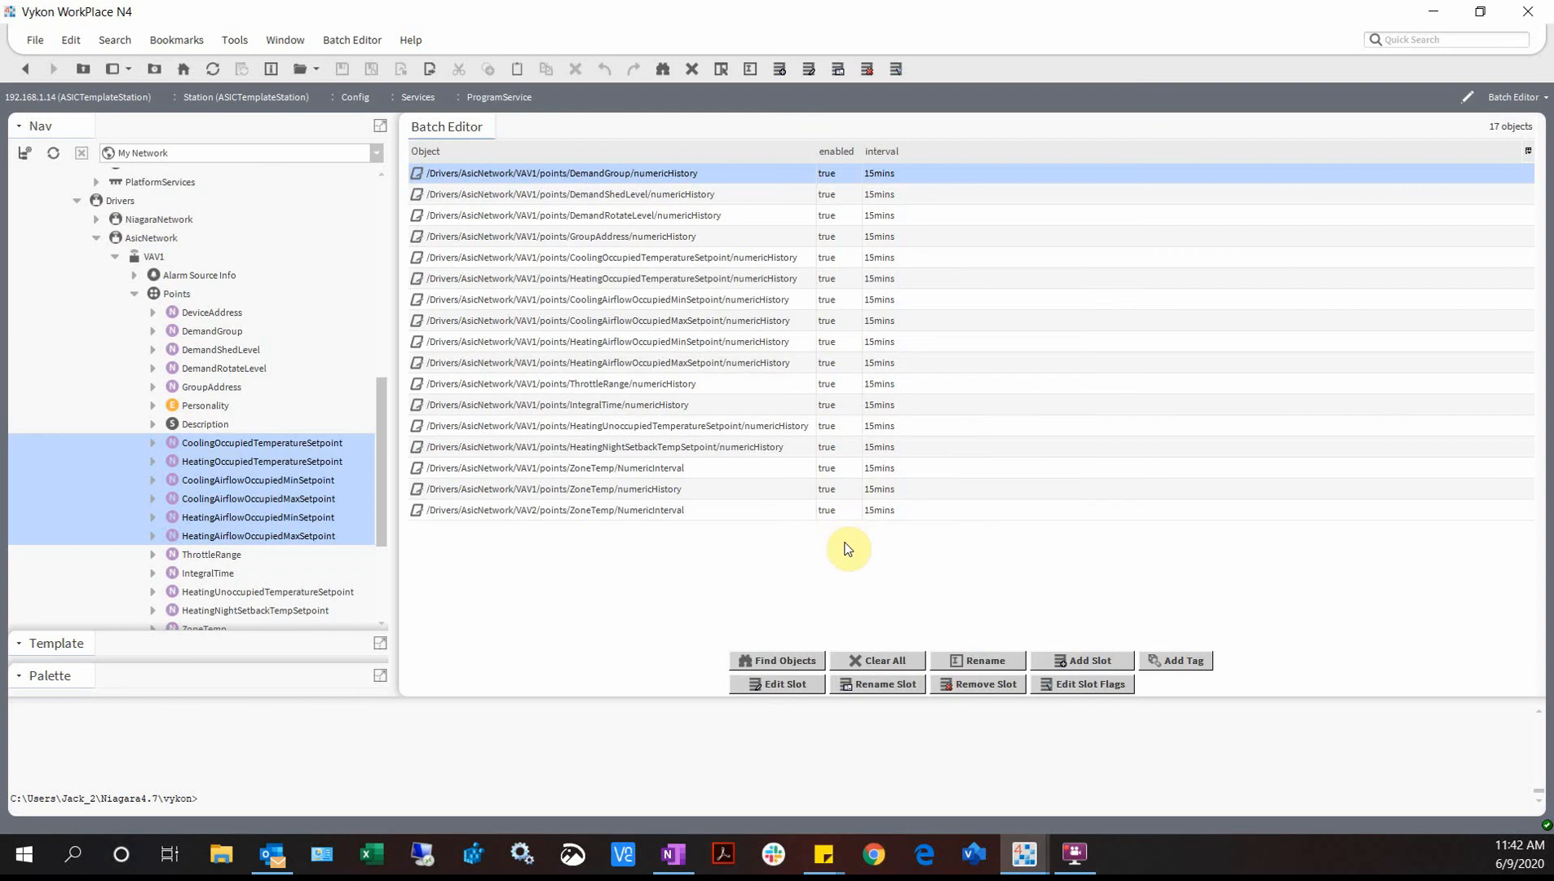
- Change the object query in AsicNetwork to type Control Point, and rerun it on an emptied batch list
click(817, 660)
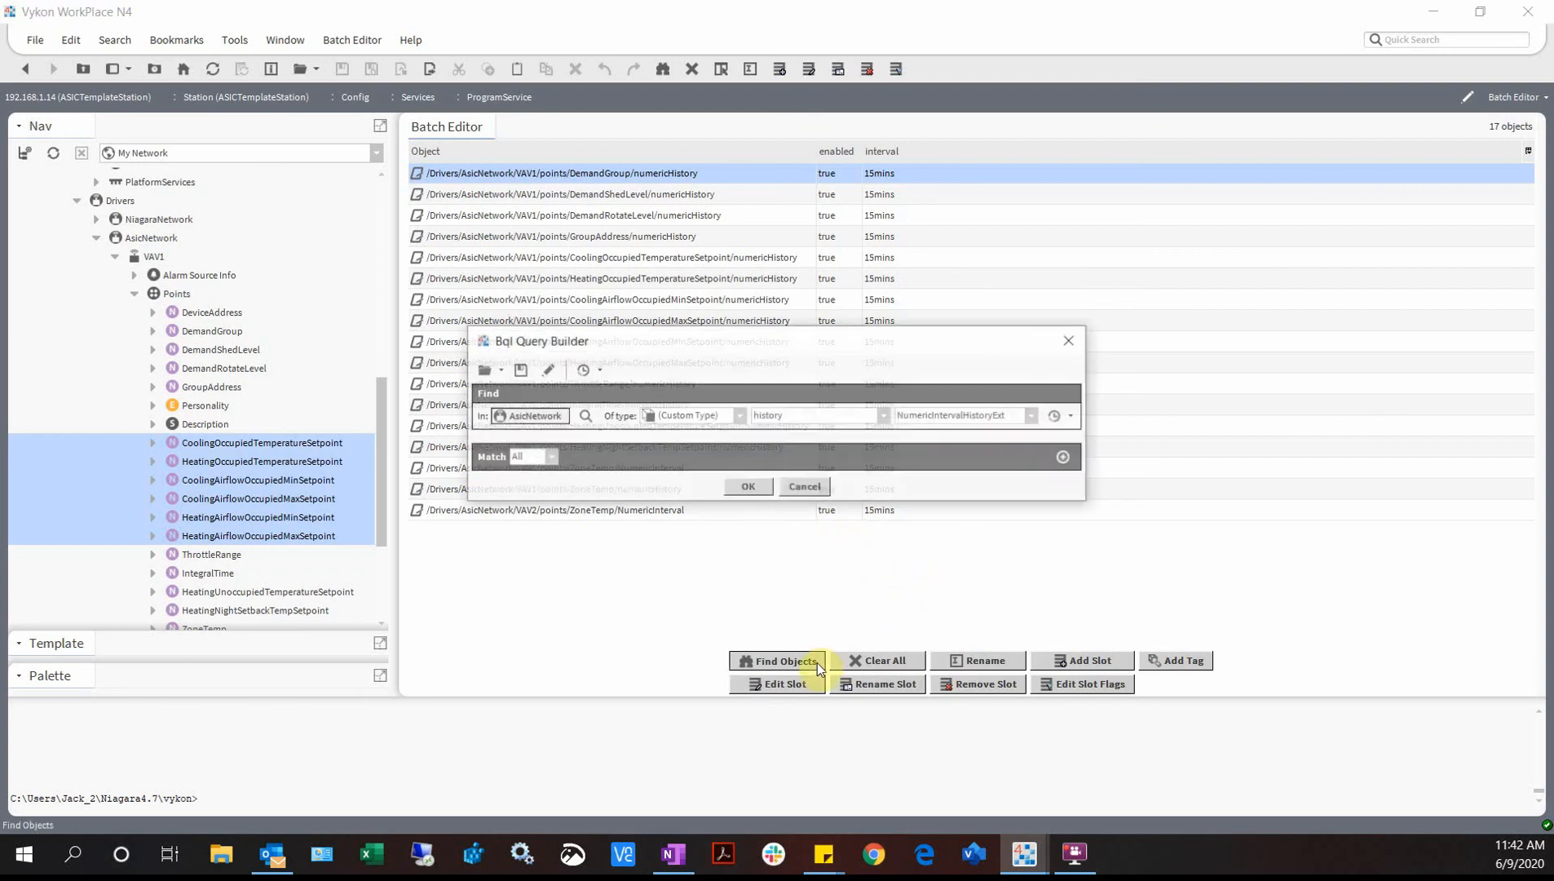
click(741, 415)
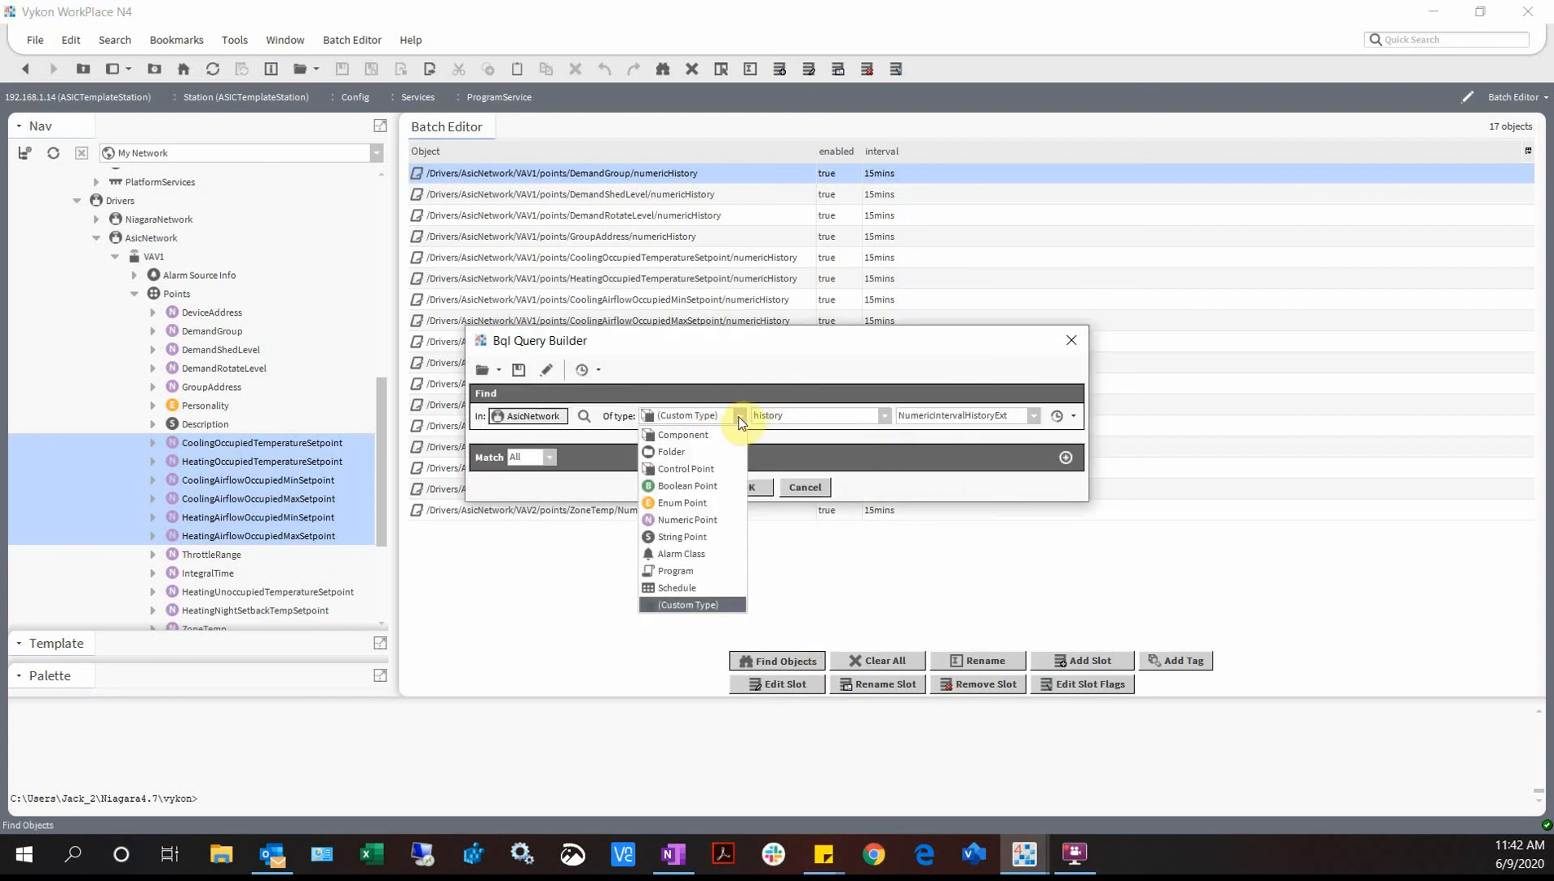
click(706, 469)
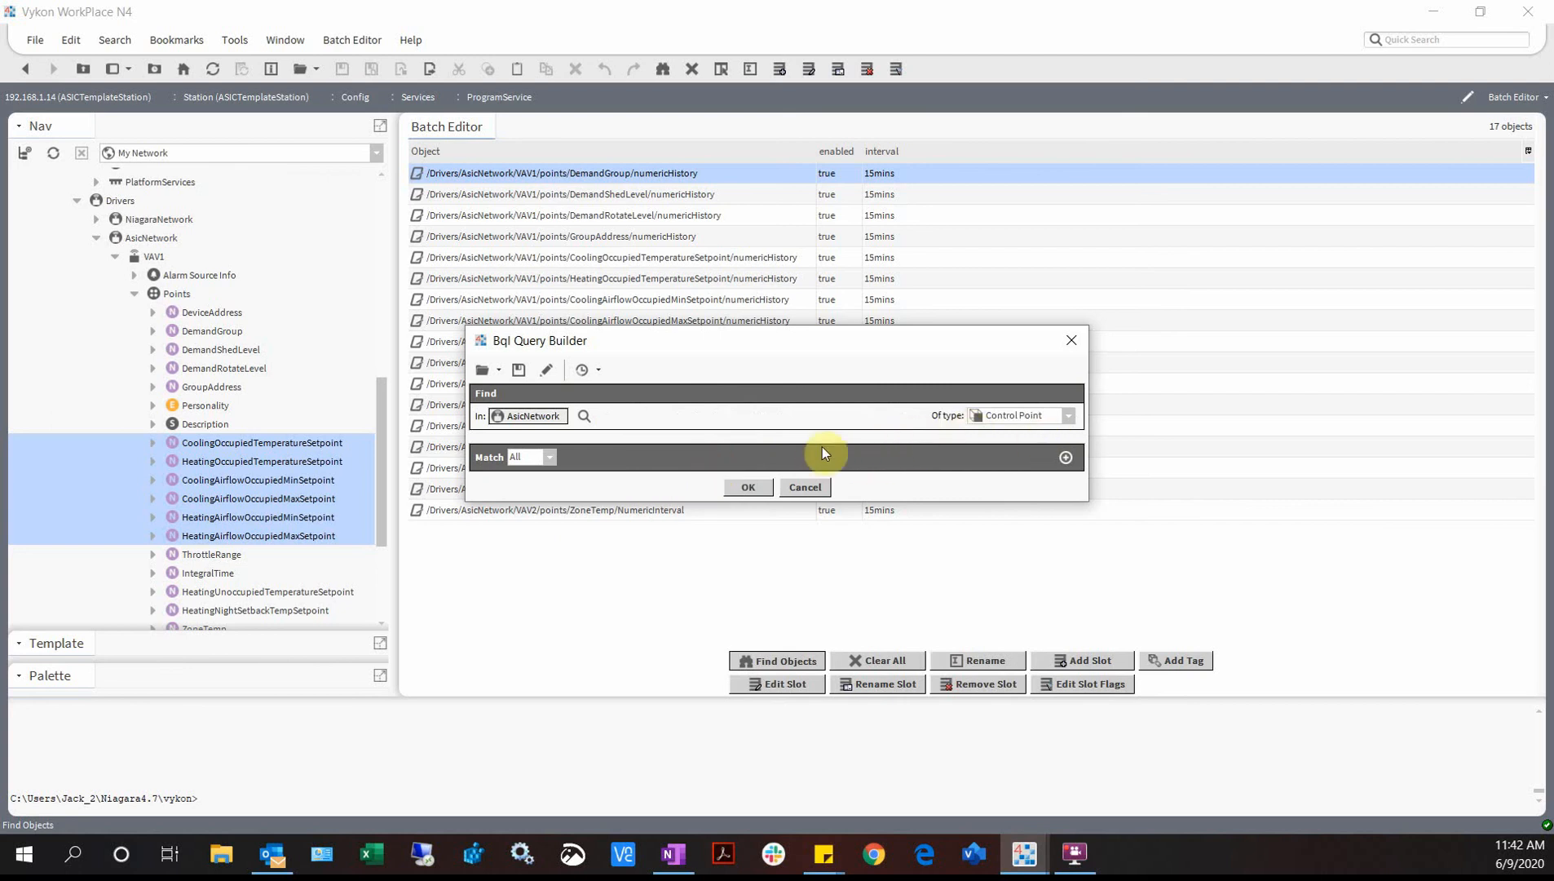
click(758, 486)
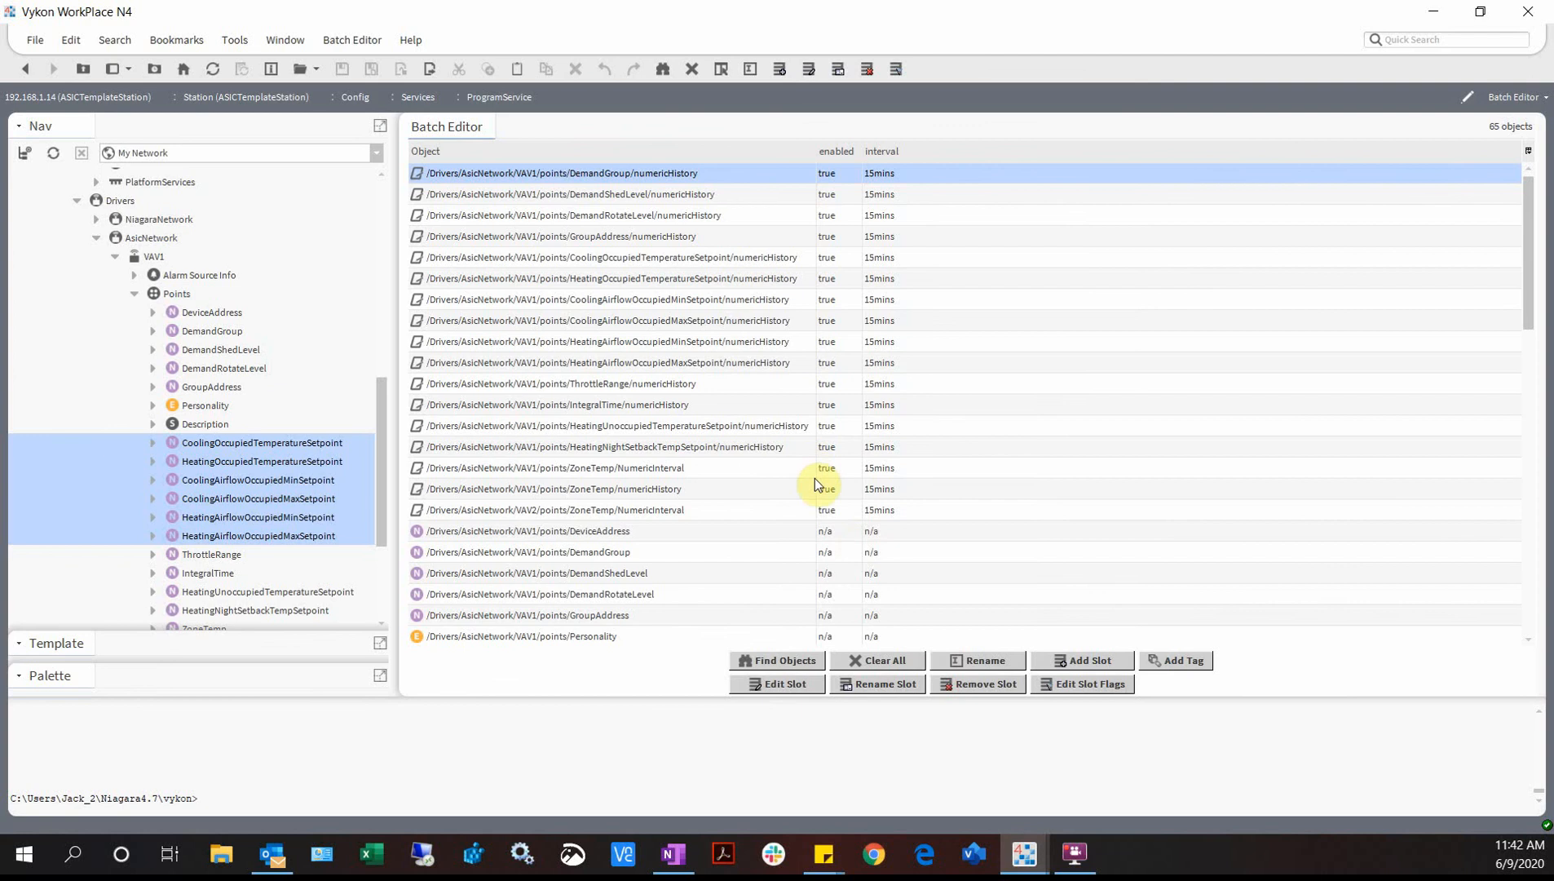
click(879, 659)
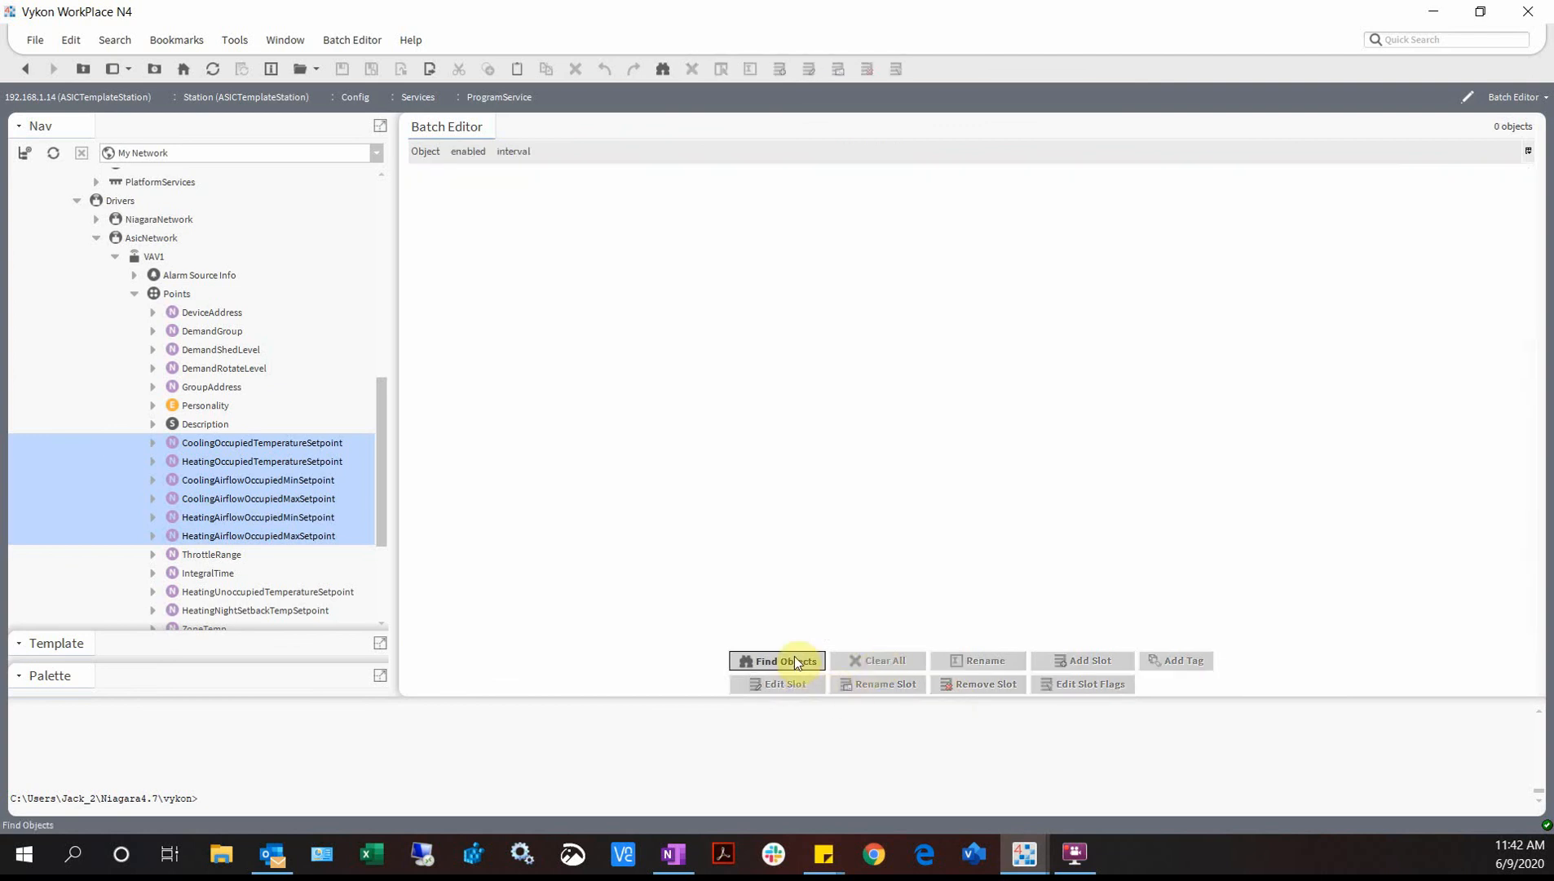
click(787, 660)
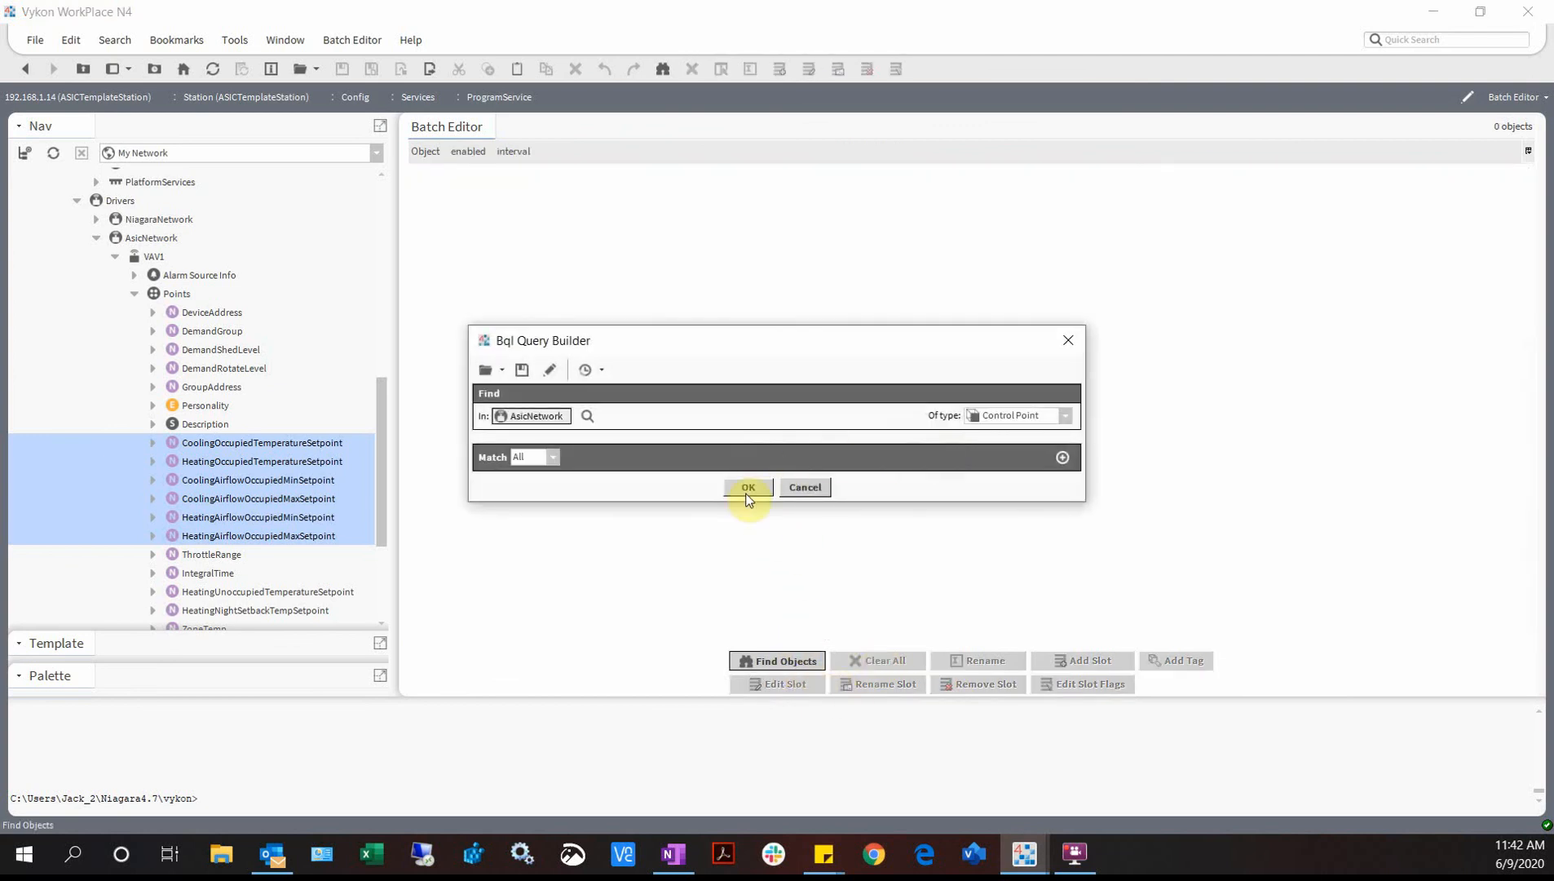
click(748, 487)
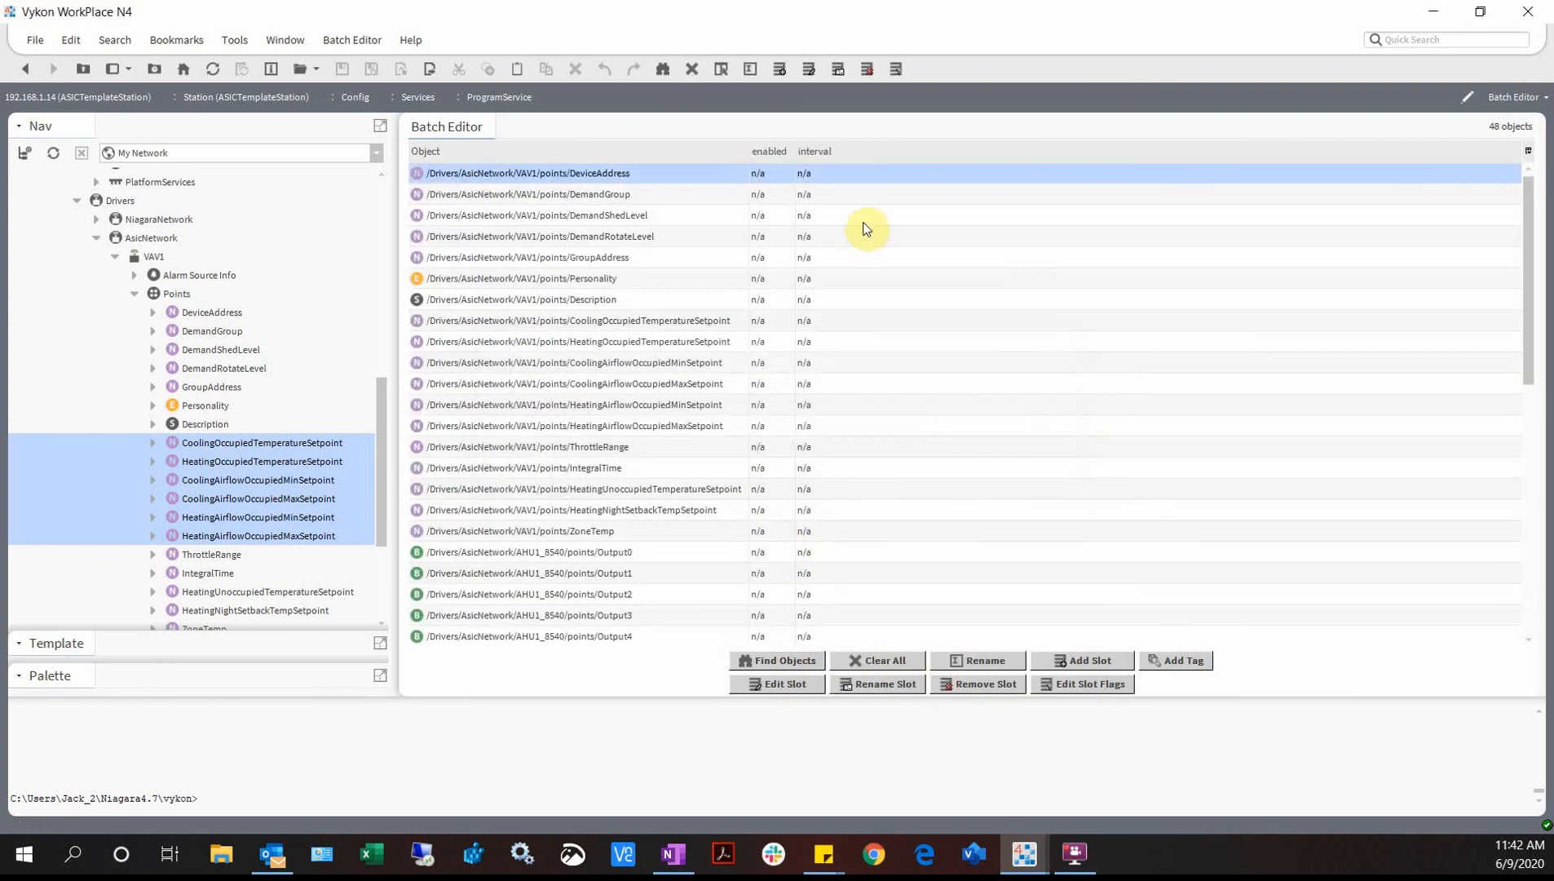
- Review the columns available for the control points, trying numericHistory and NumericInterval, and cancel the column selection
click(689, 200)
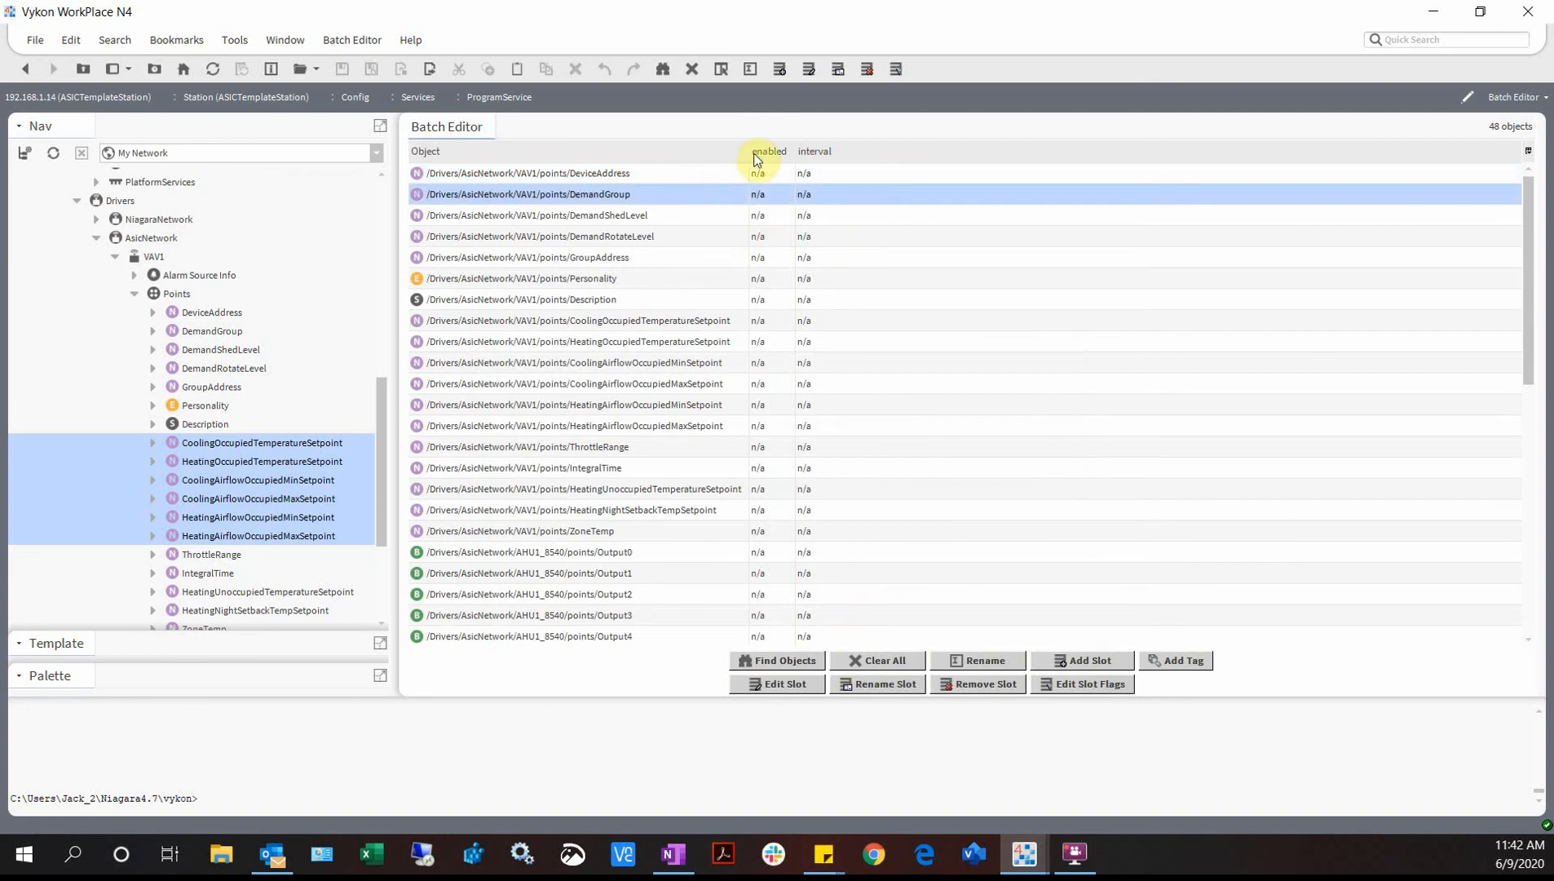
click(722, 69)
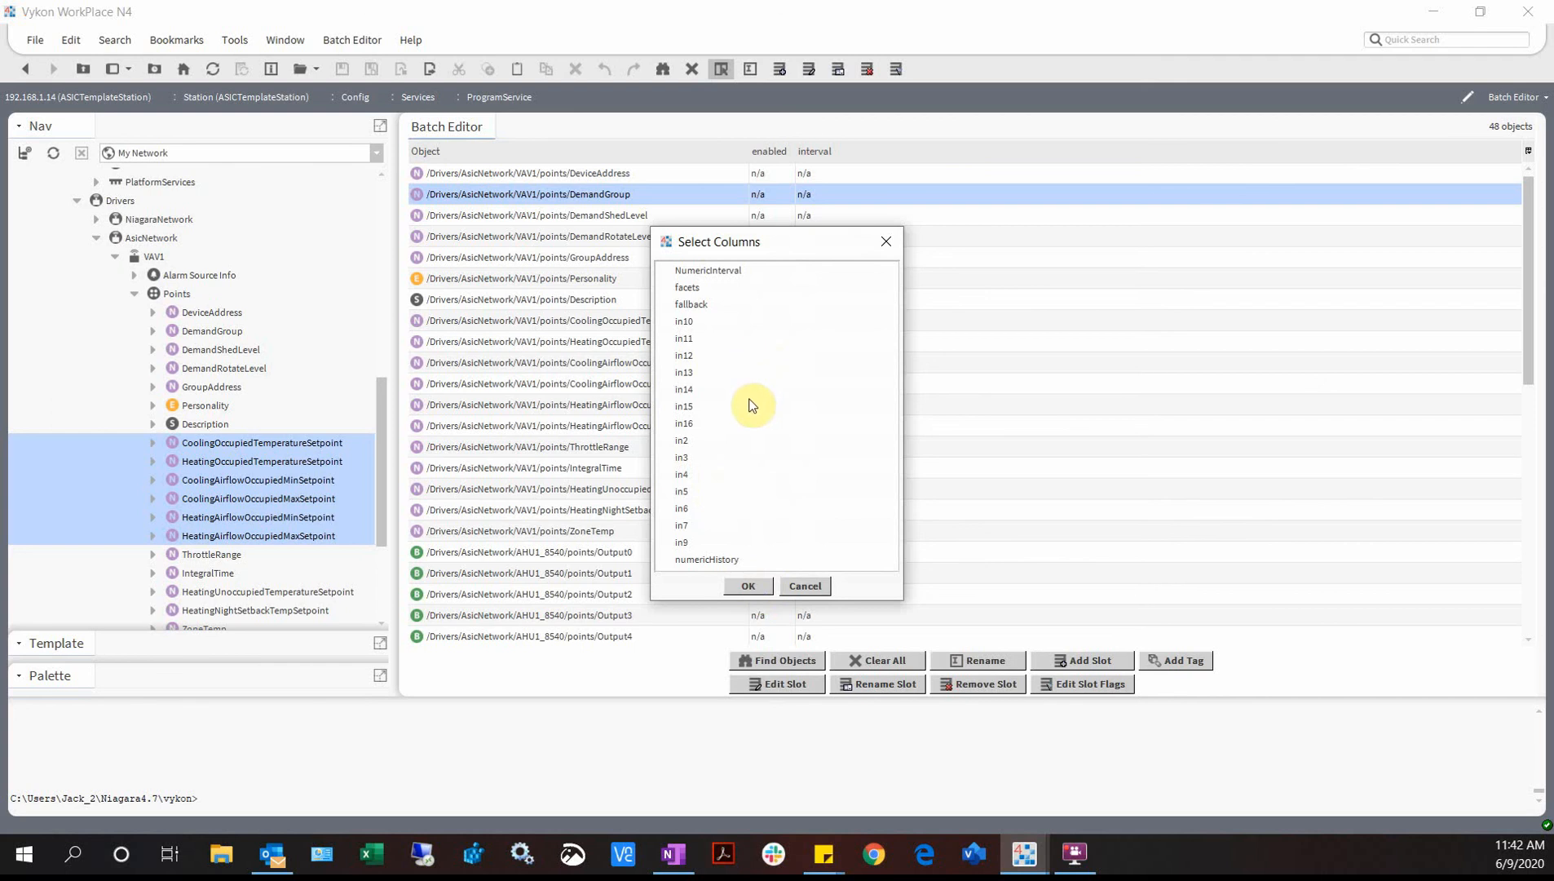
click(720, 559)
click(727, 272)
click(725, 272)
drag(789, 243, 1047, 254)
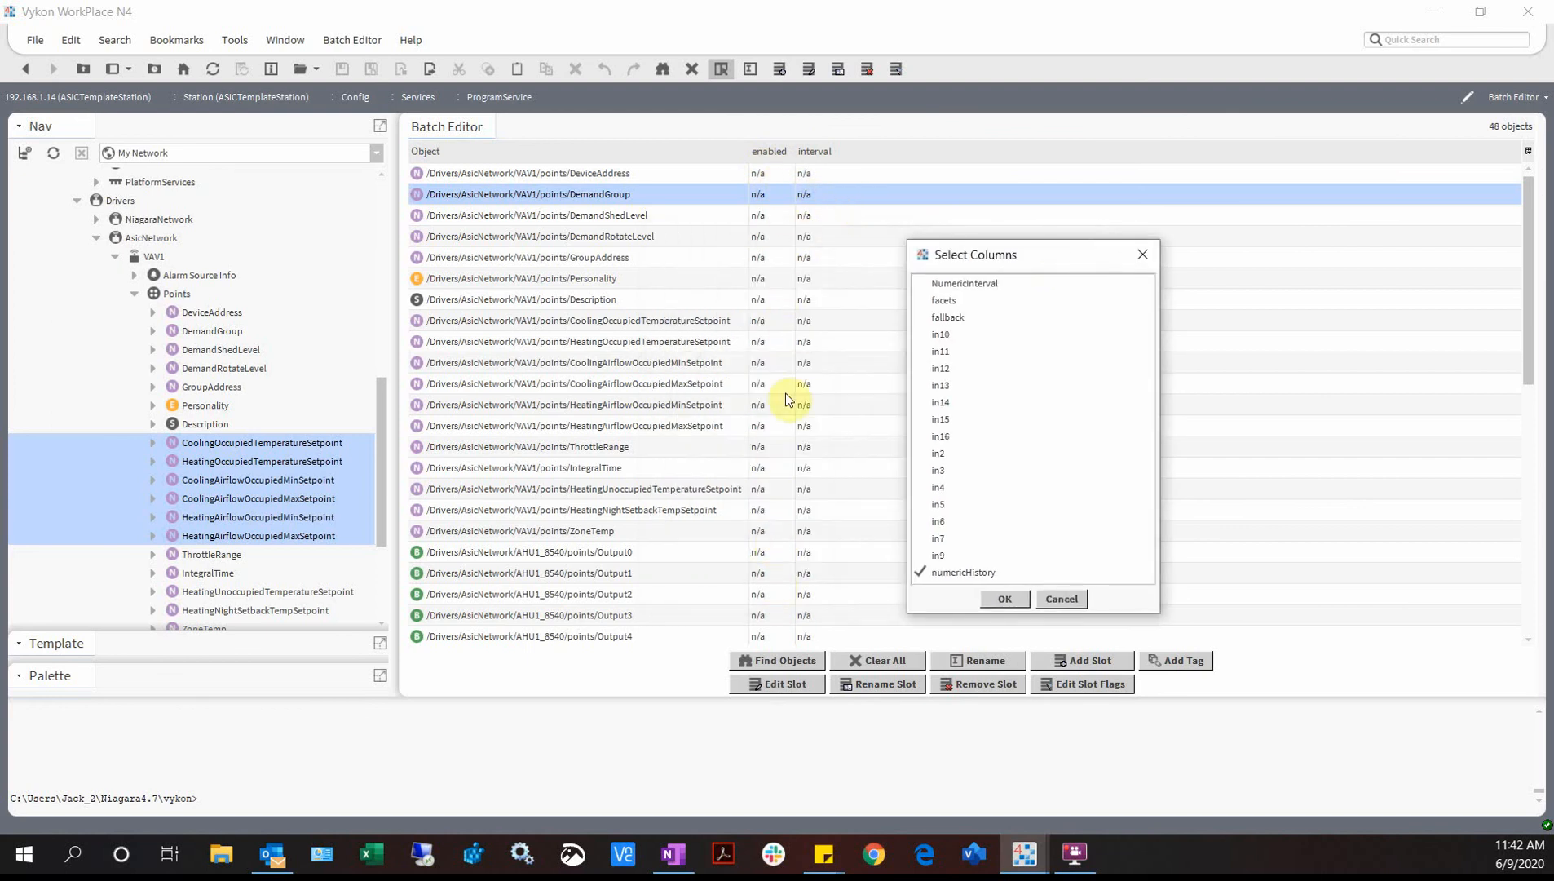
click(967, 573)
click(1078, 598)
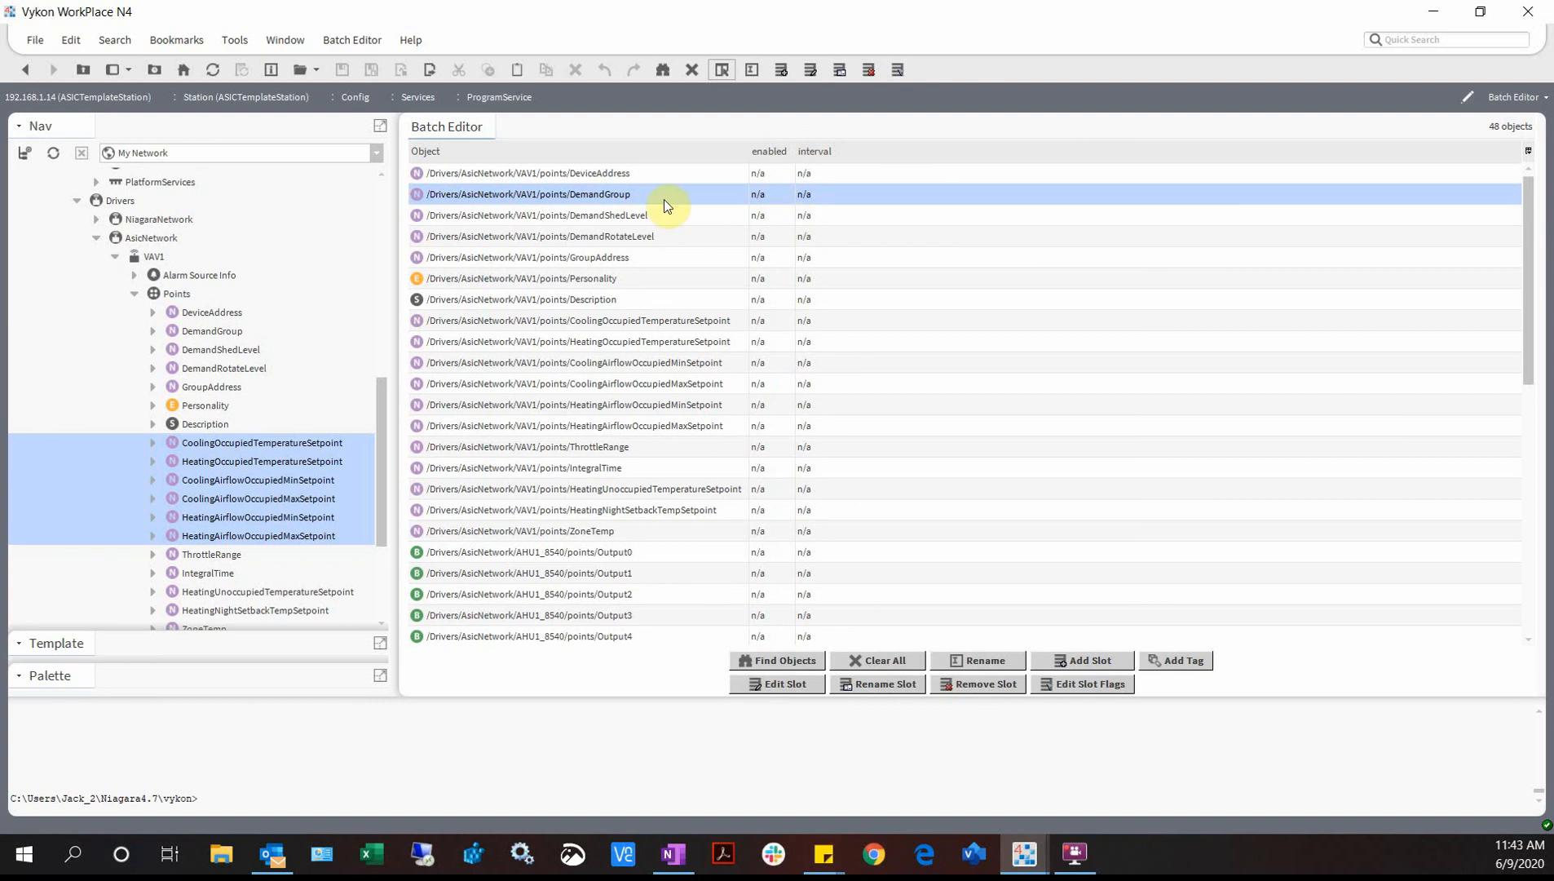
- Examine the NumericInterval settings and the other properties offered for batch slot editing of the control points, then cancel
click(782, 683)
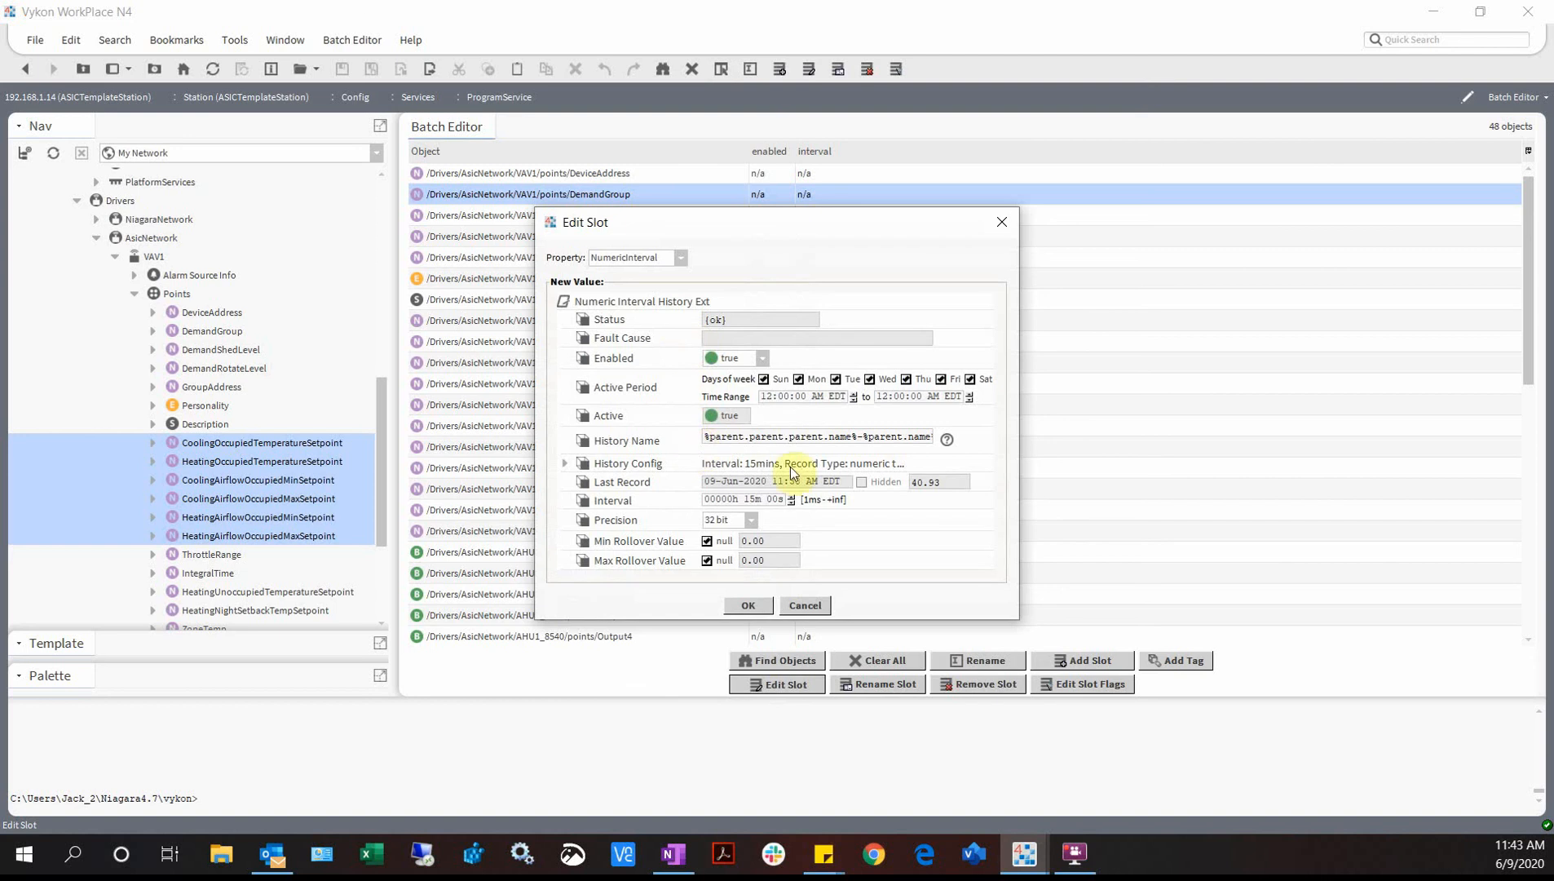
click(681, 257)
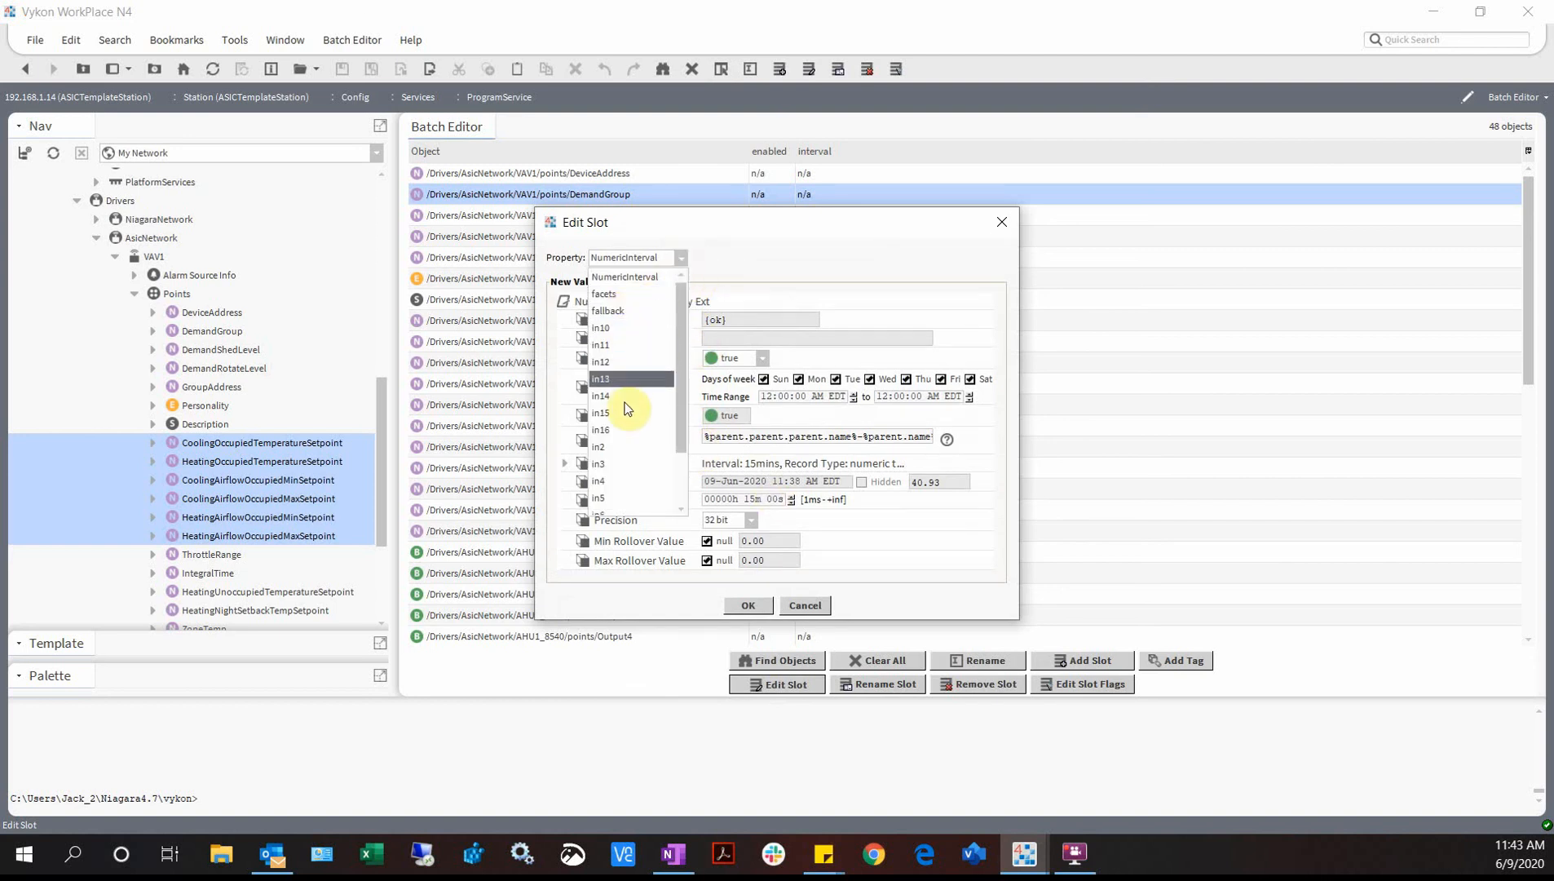
scroll(636, 497, down, 2)
scroll(634, 454, up, 2)
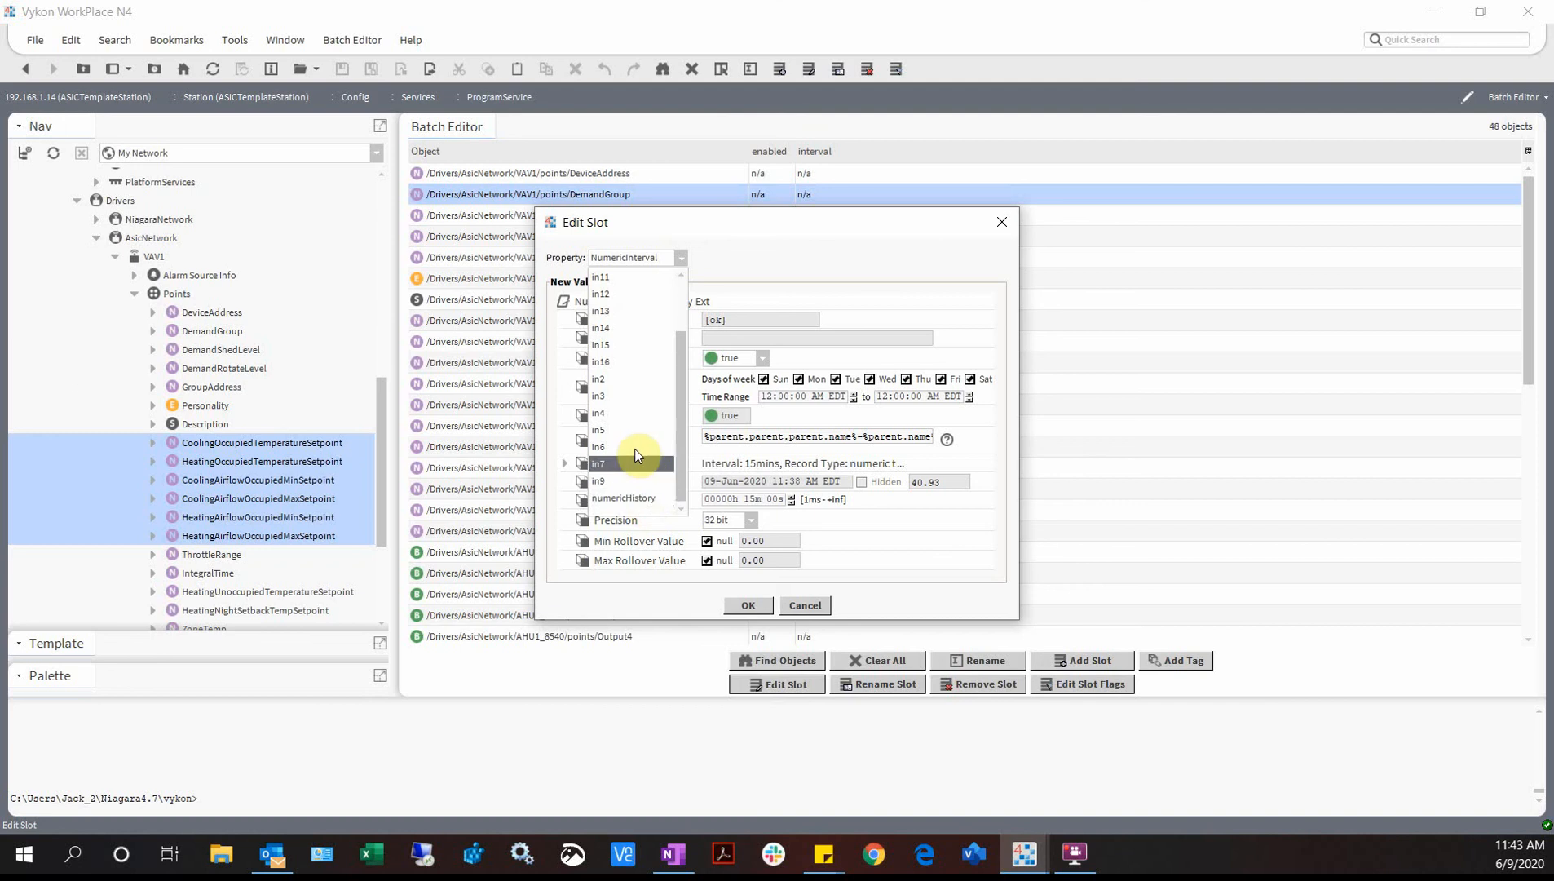
click(725, 280)
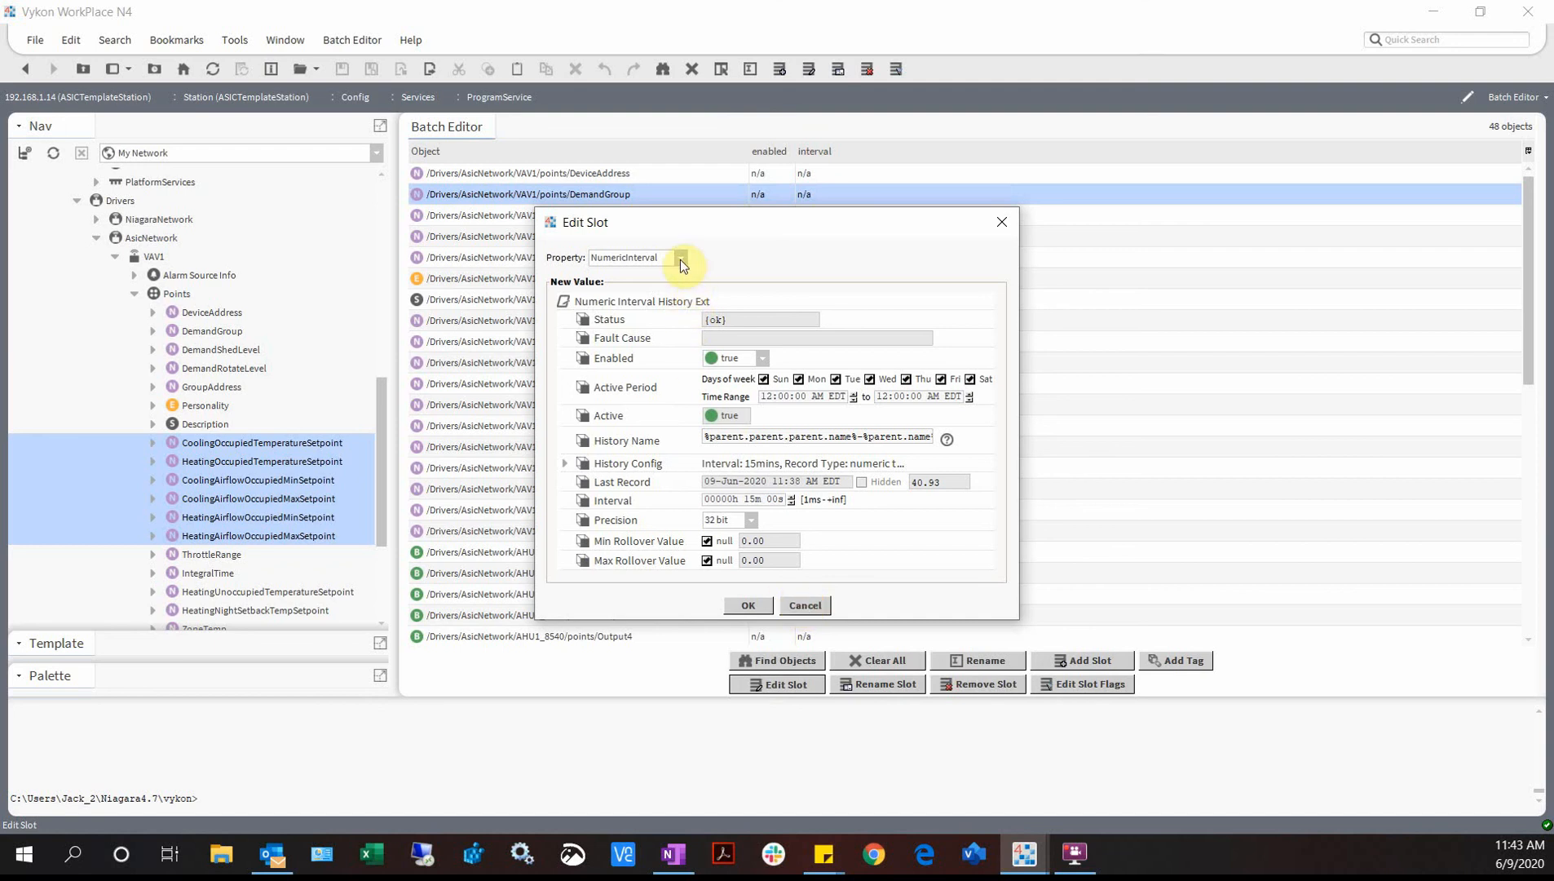
click(807, 605)
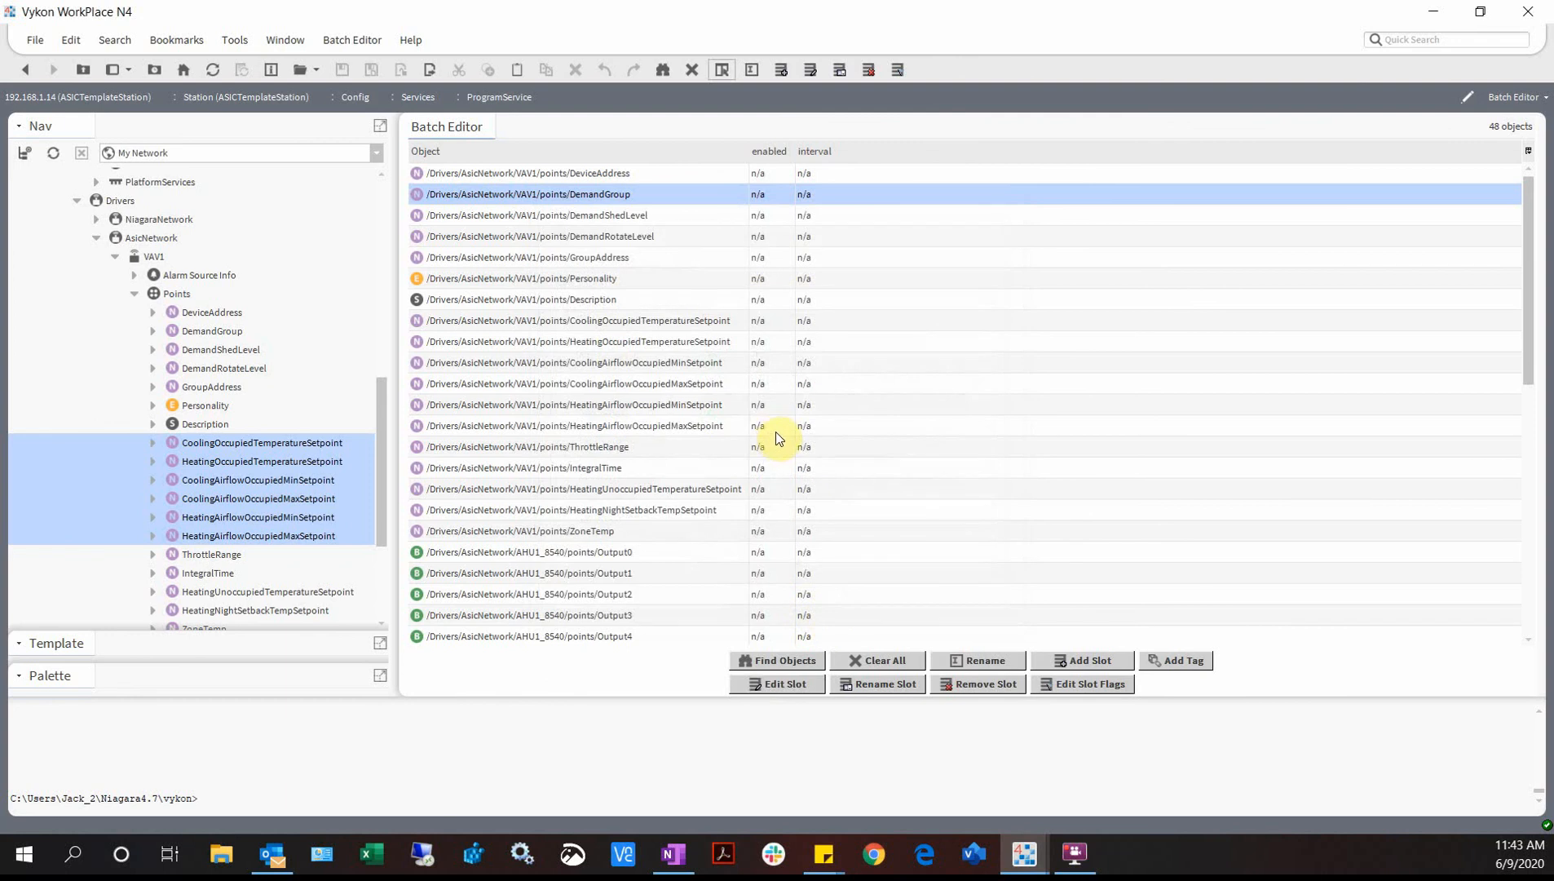
- Change the object query in AsicNetwork to type Component, and rerun it on an emptied batch list
click(614, 173)
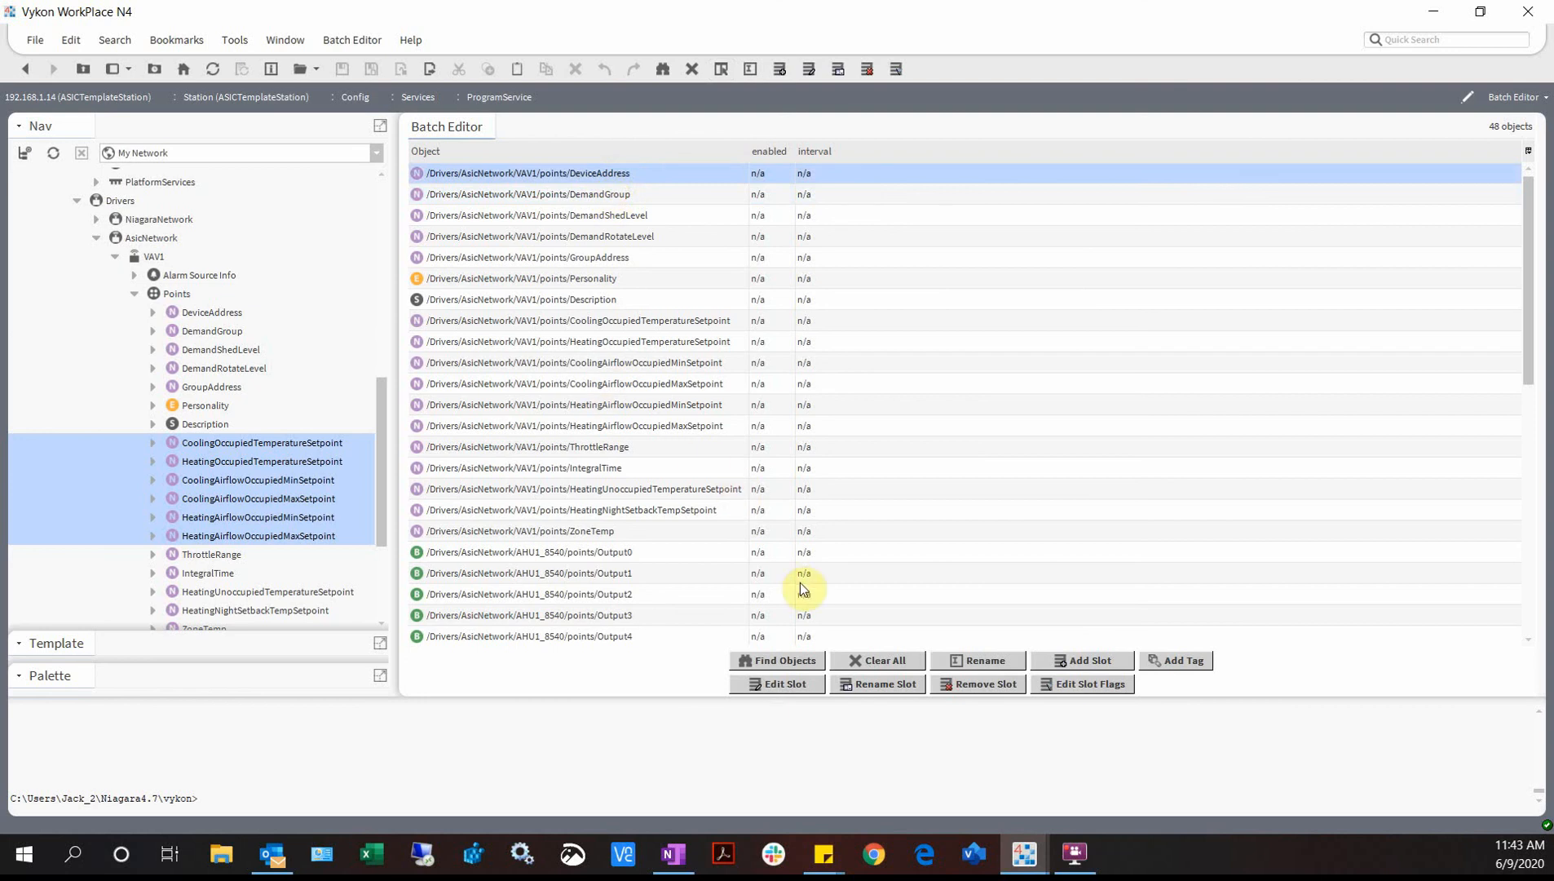
click(808, 660)
click(1034, 415)
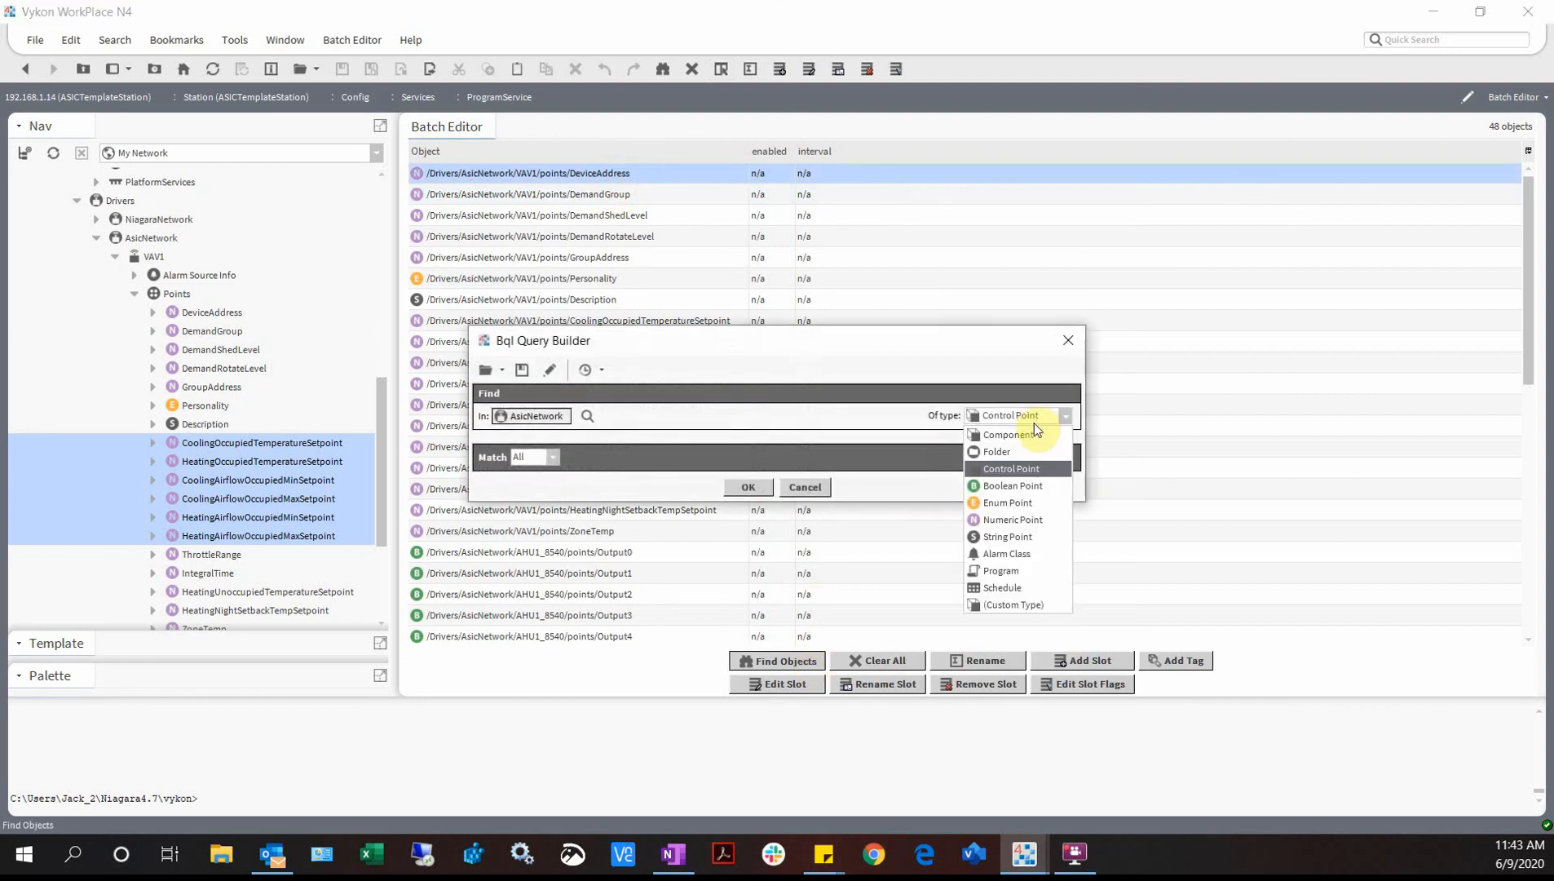
click(1033, 437)
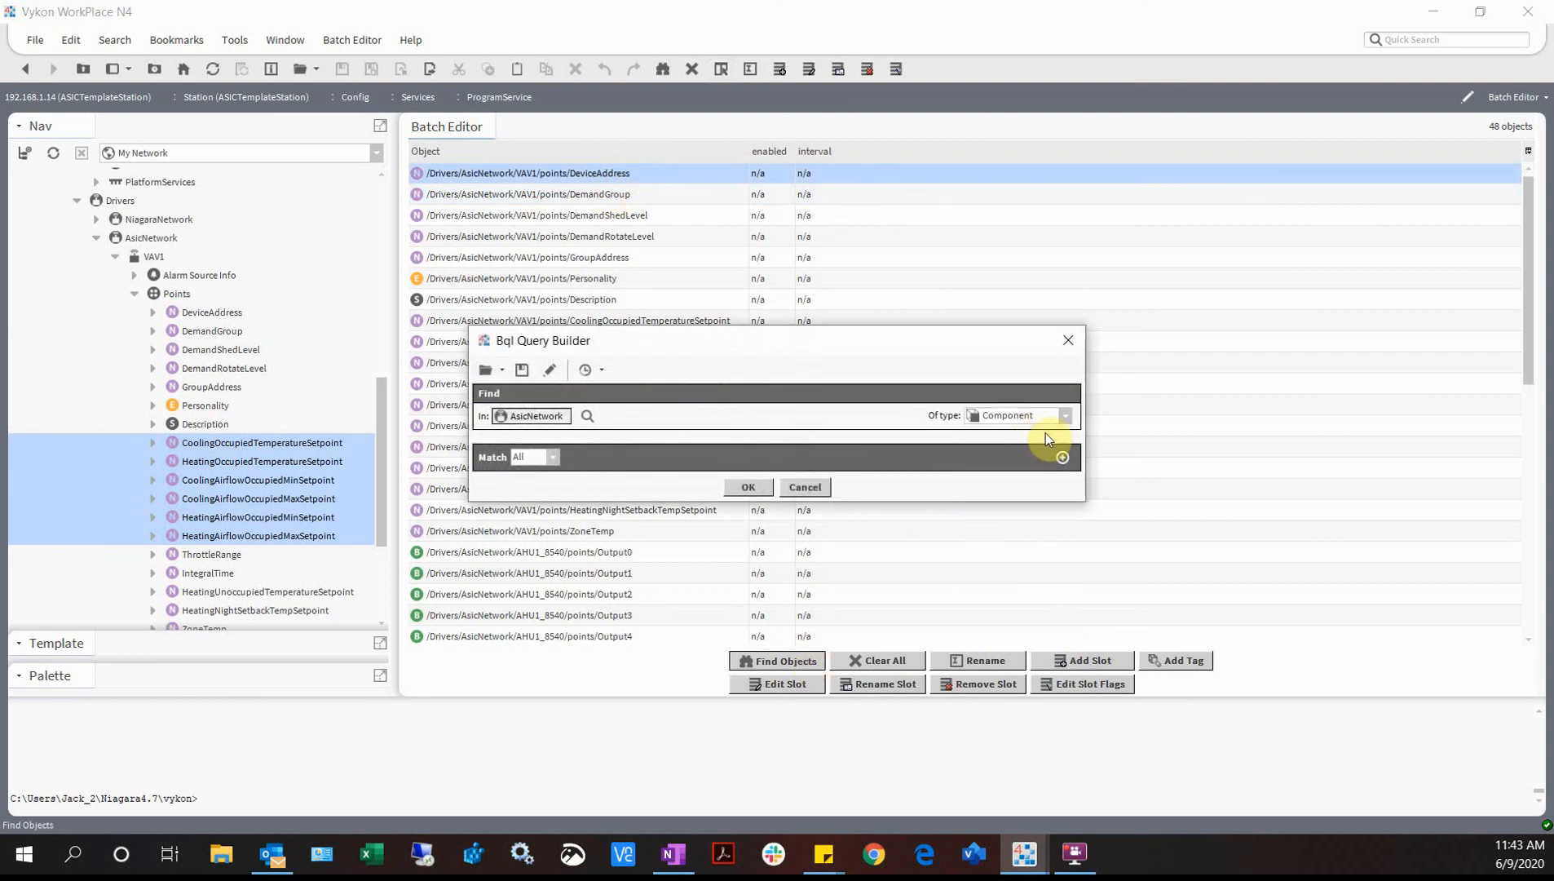
click(760, 490)
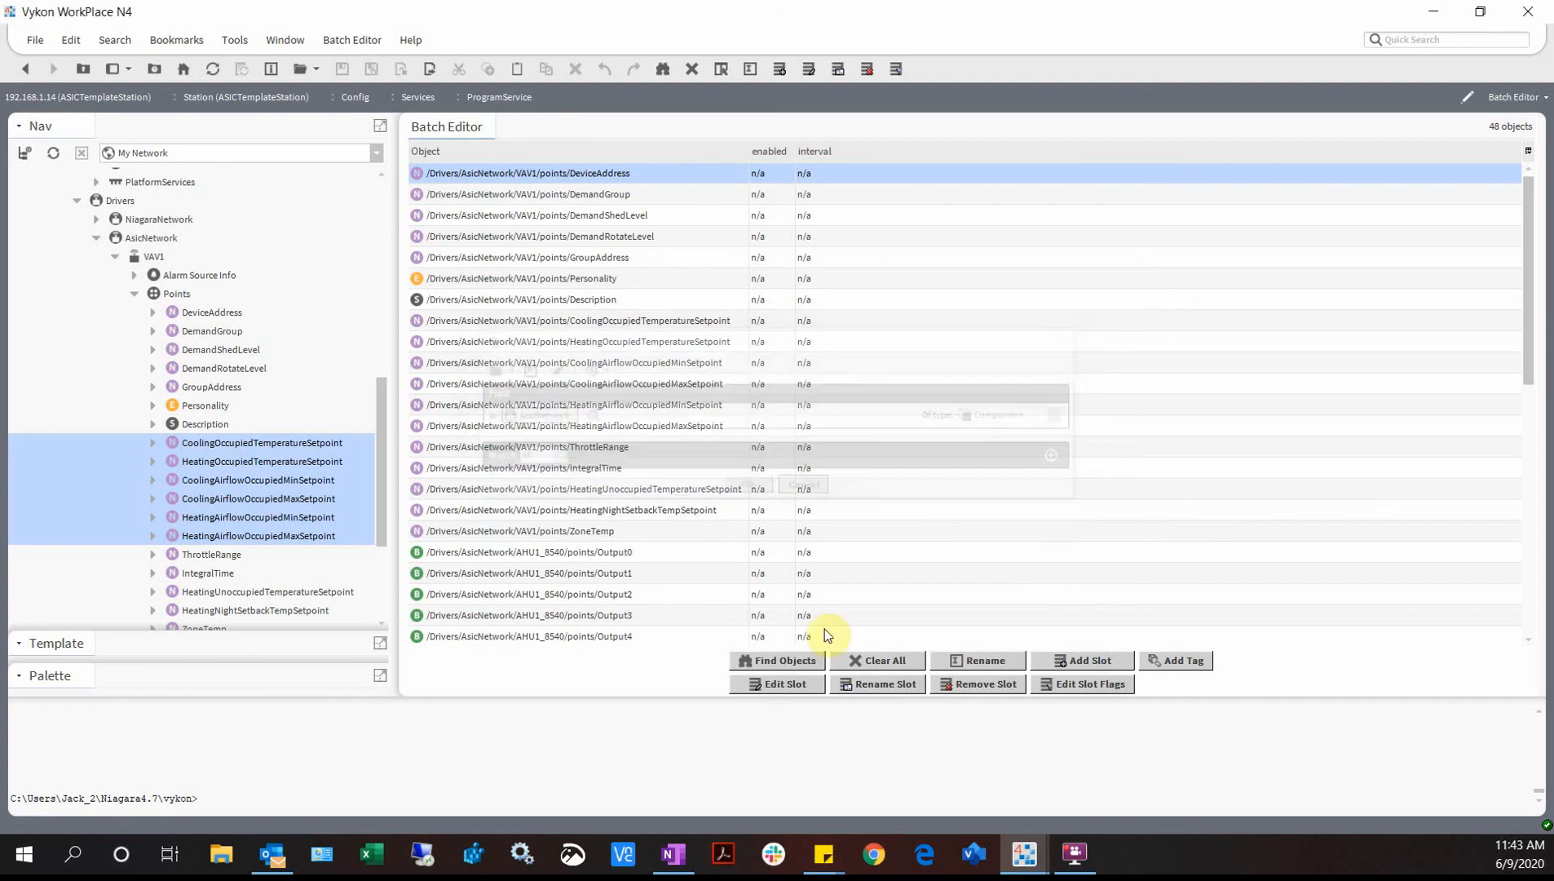
click(816, 659)
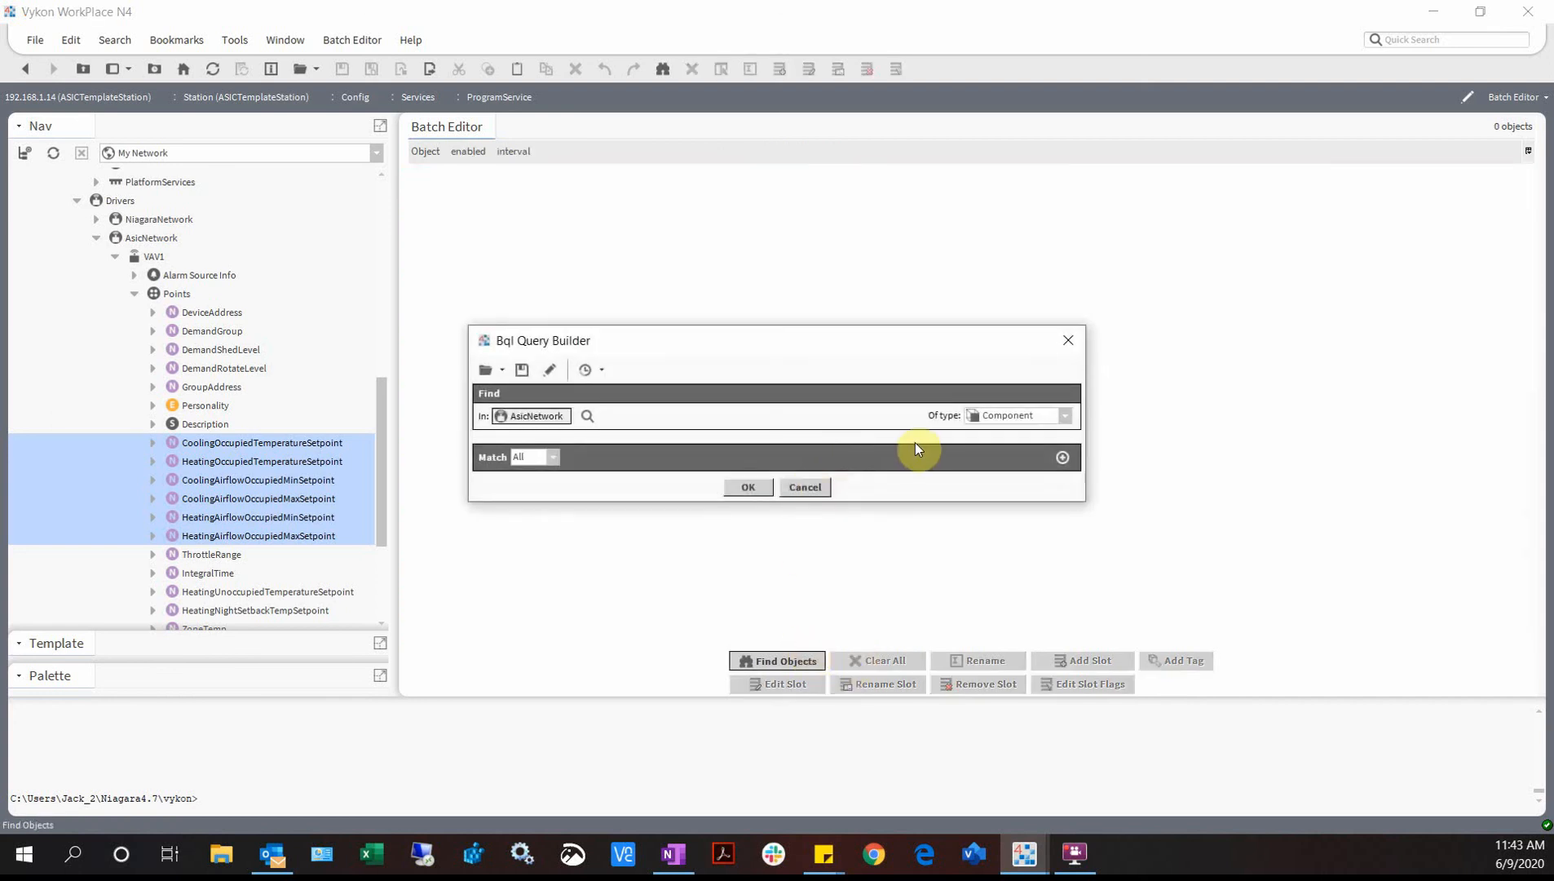
click(739, 492)
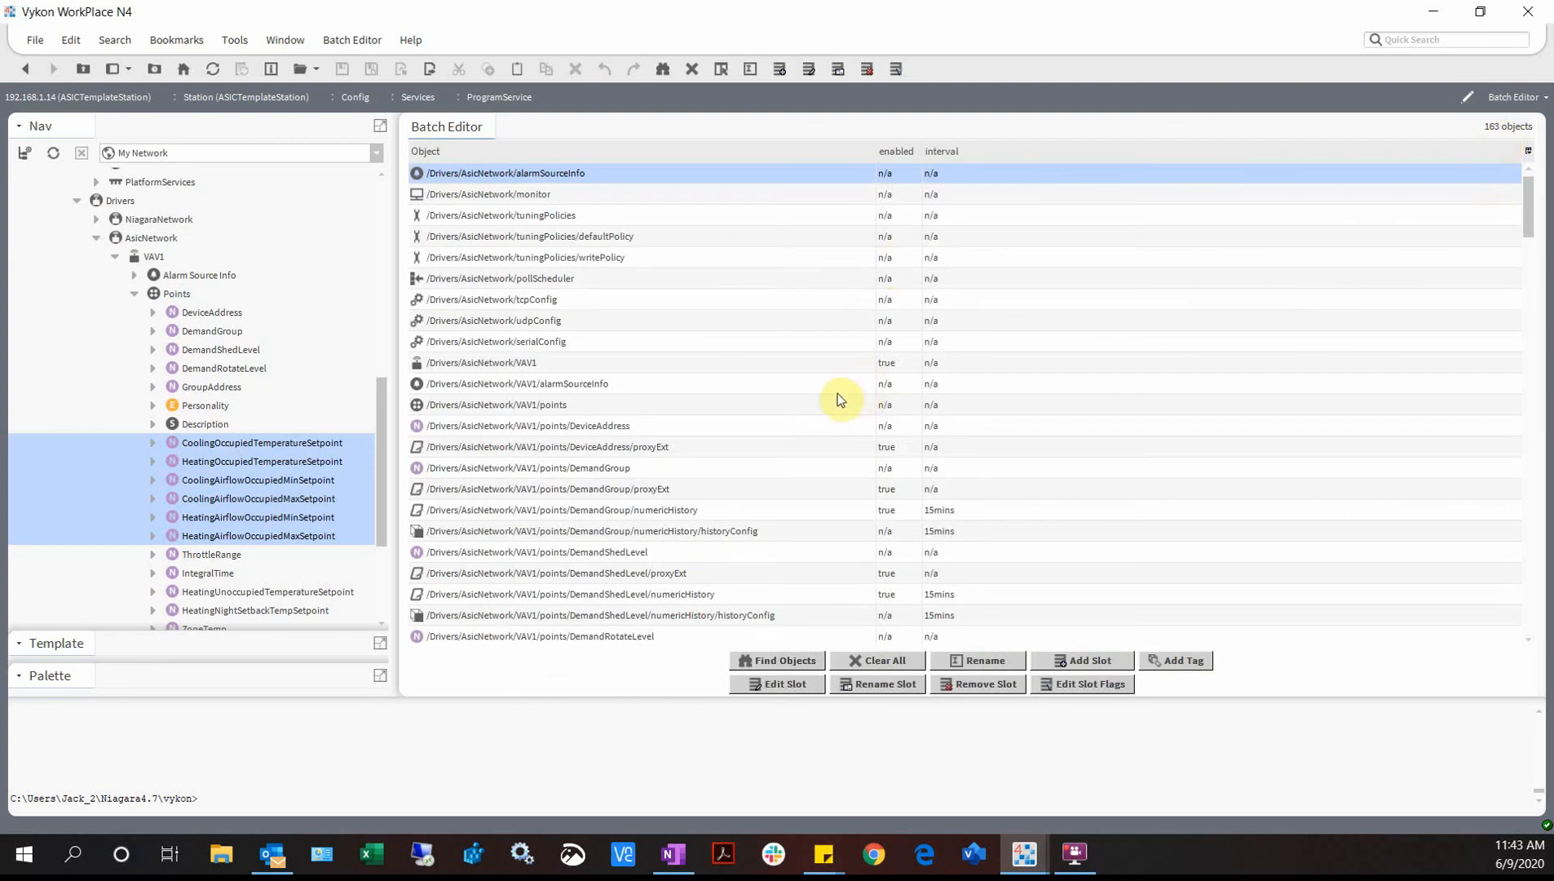
- Compare the DeviceAddress point with the DemandGroup and DeviceAddress proxyExt entries in the batch list, ending on the DeviceAddress proxyExt
click(772, 491)
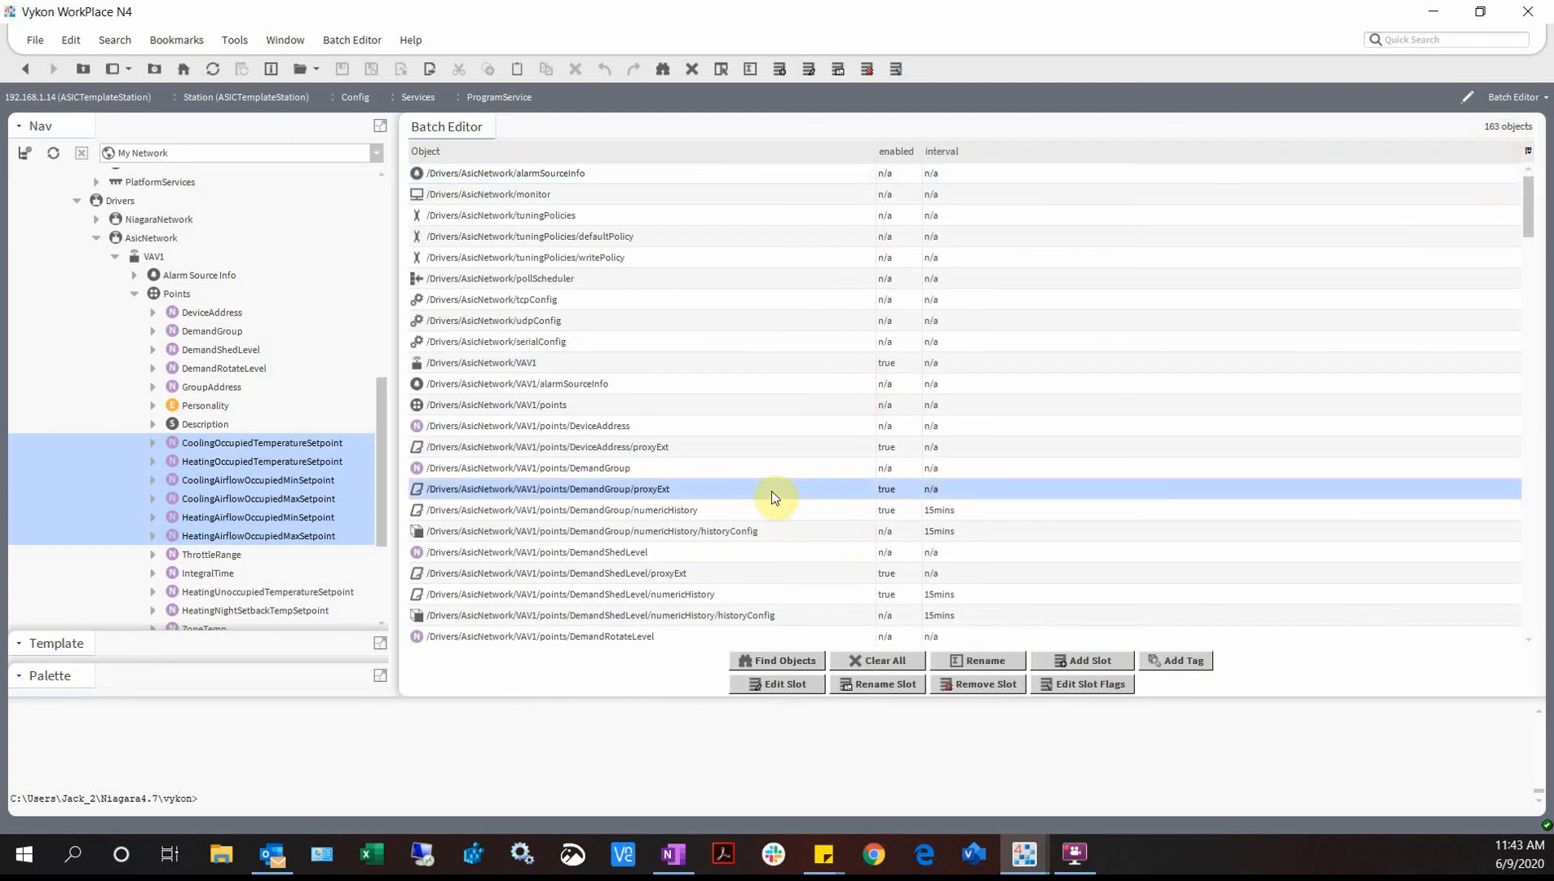
click(714, 447)
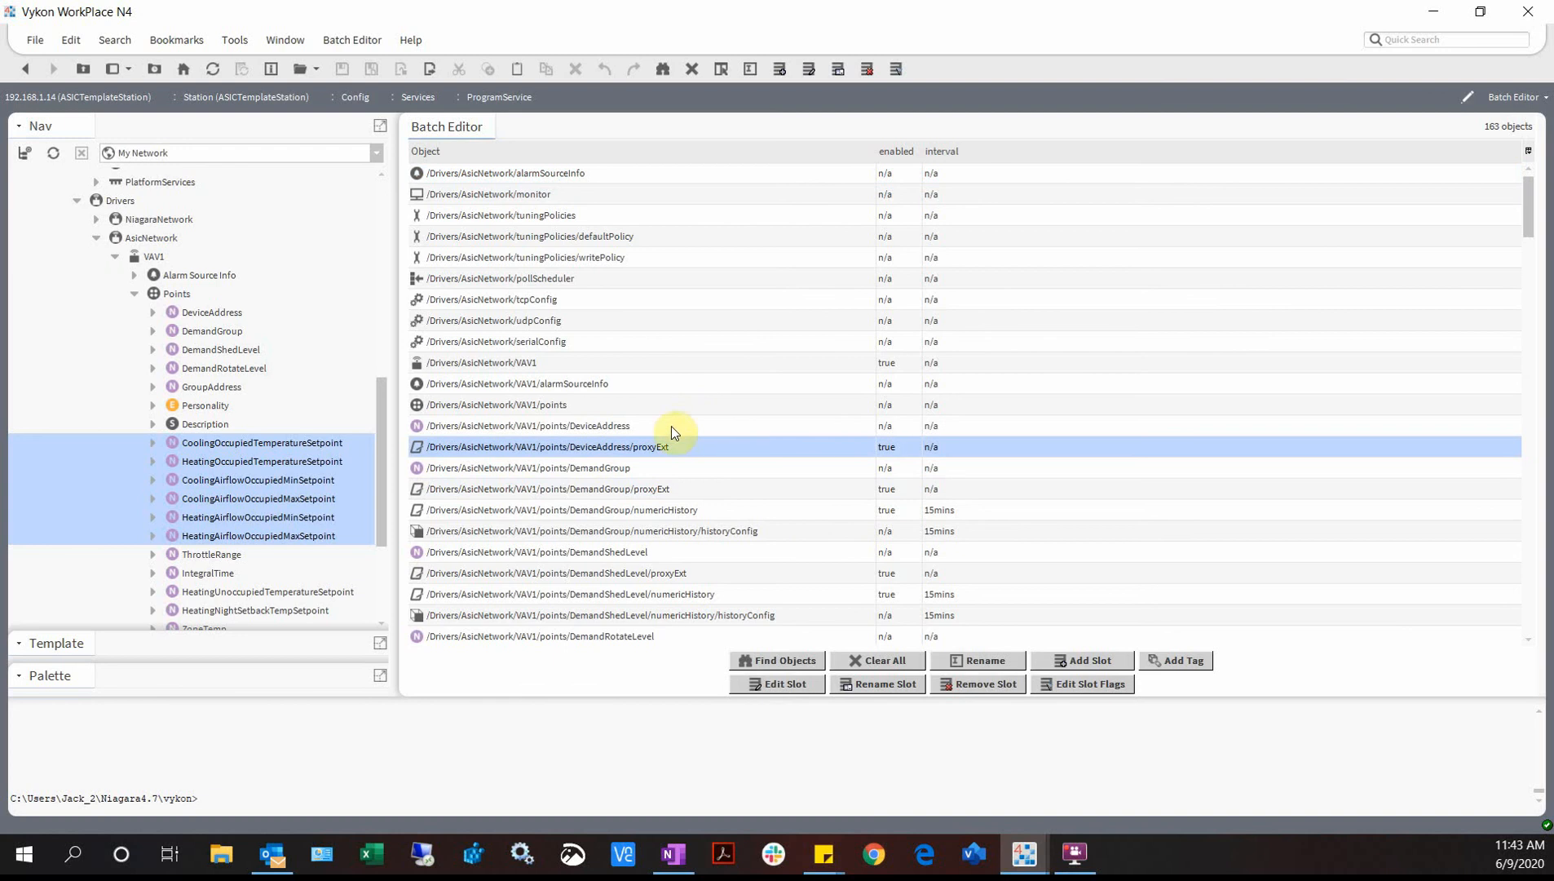
click(638, 425)
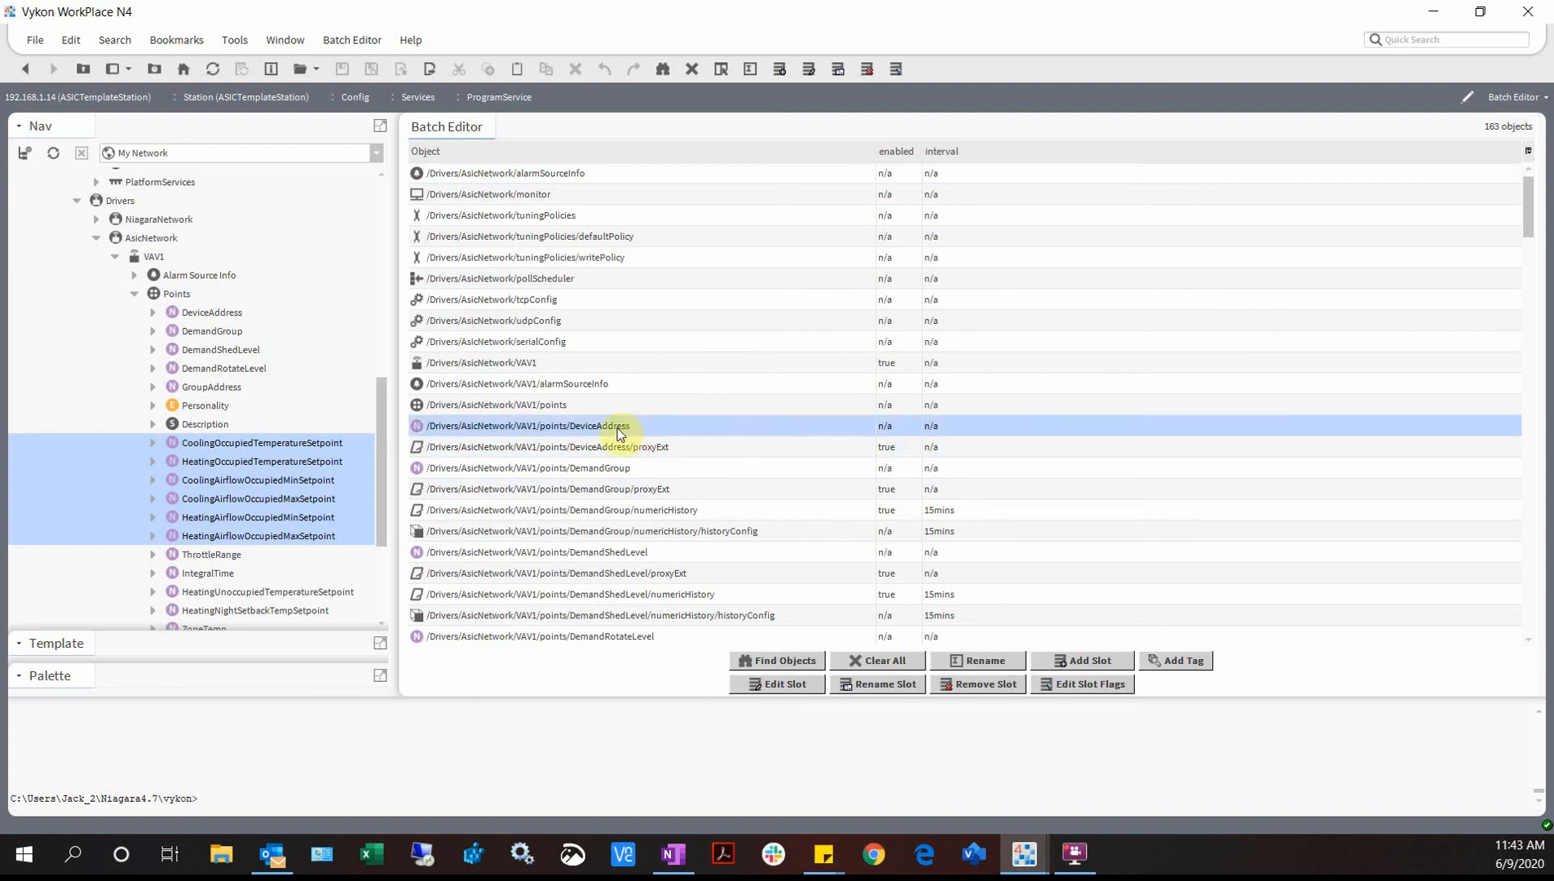
click(637, 448)
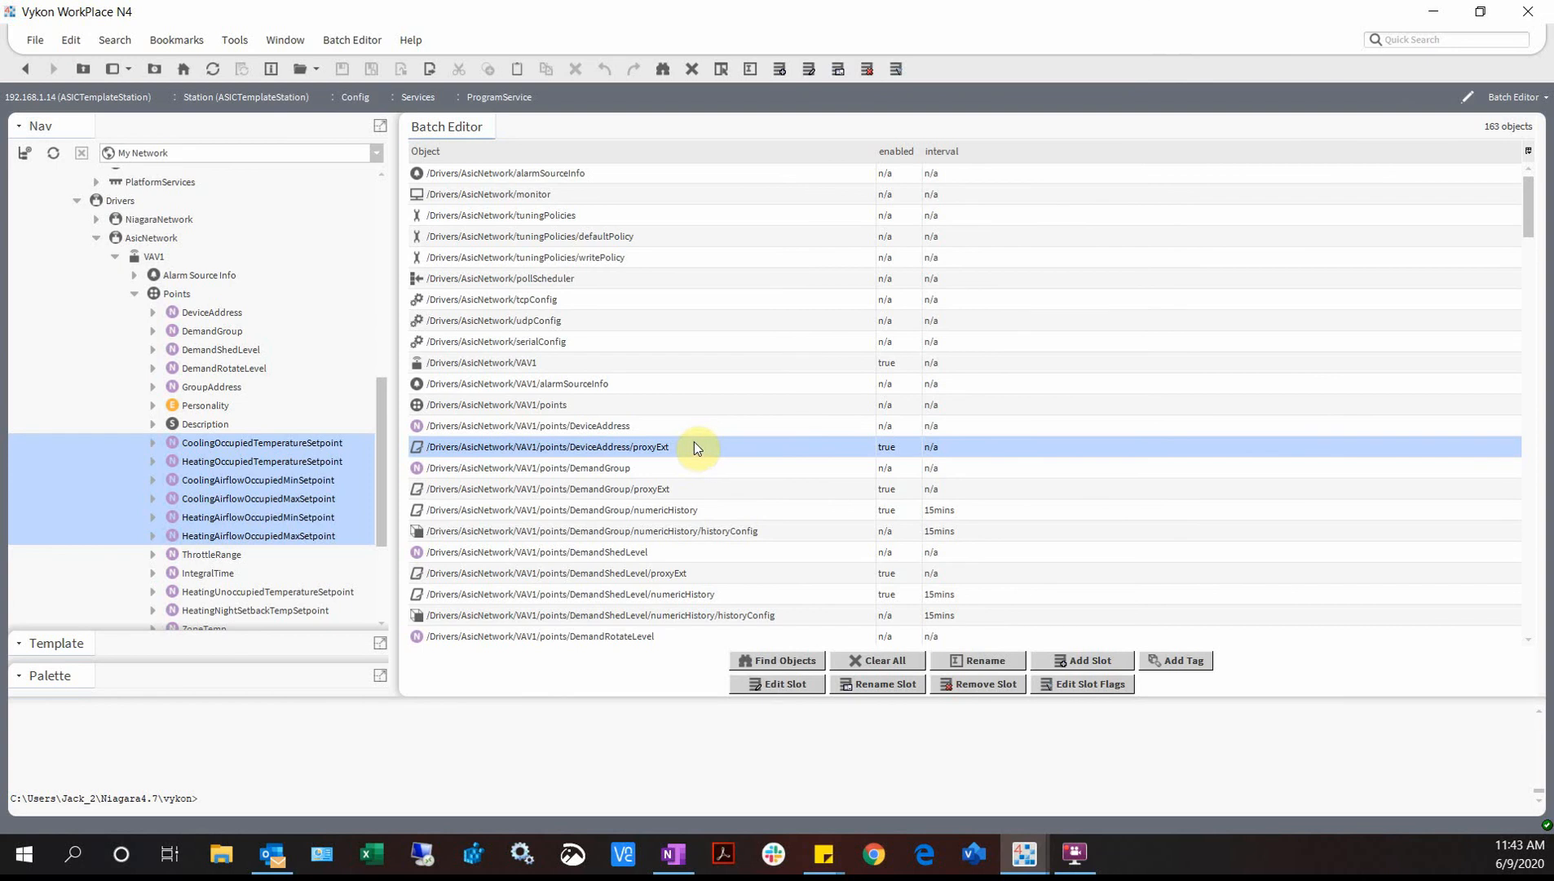
- Batch edit the pollFrequency slot of the AsicNetwork components to Slow and dismiss the results
click(781, 683)
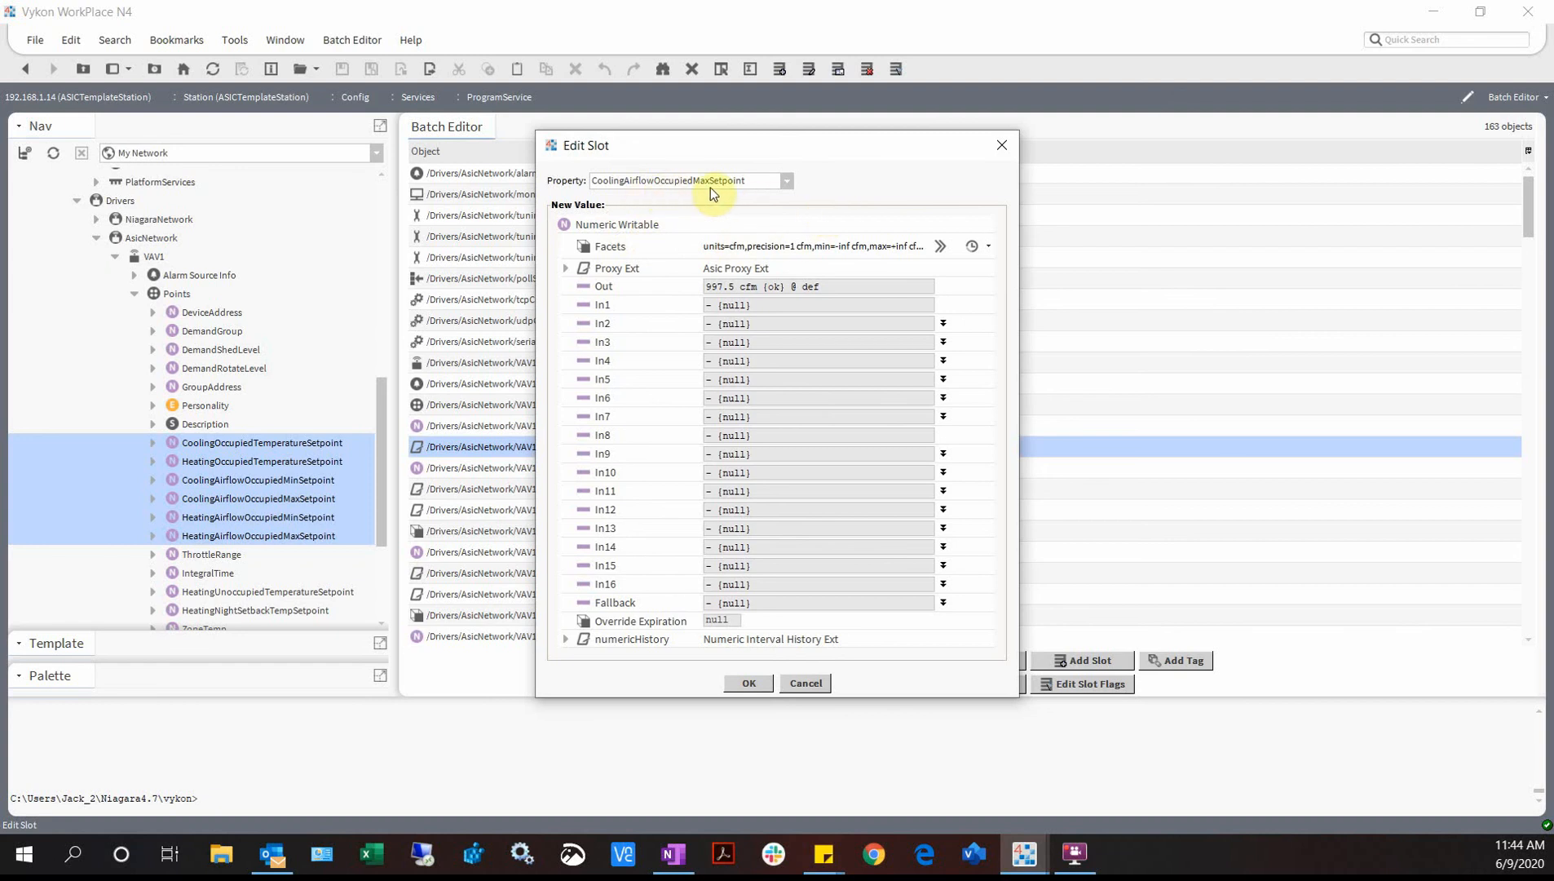
click(788, 182)
scroll(744, 347, down, 3)
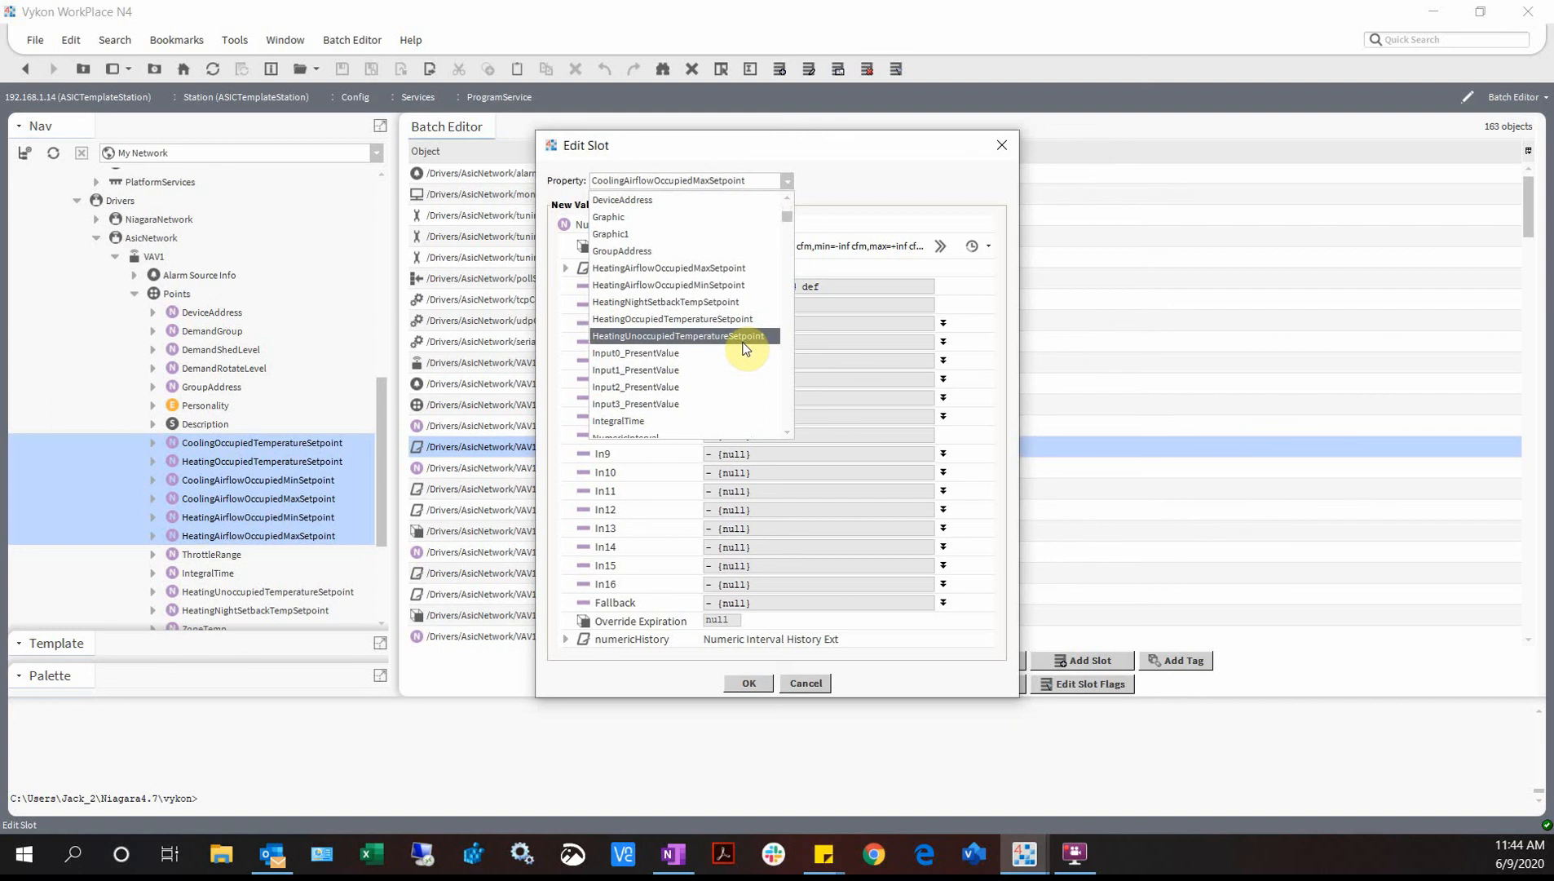
scroll(745, 347, down, 8)
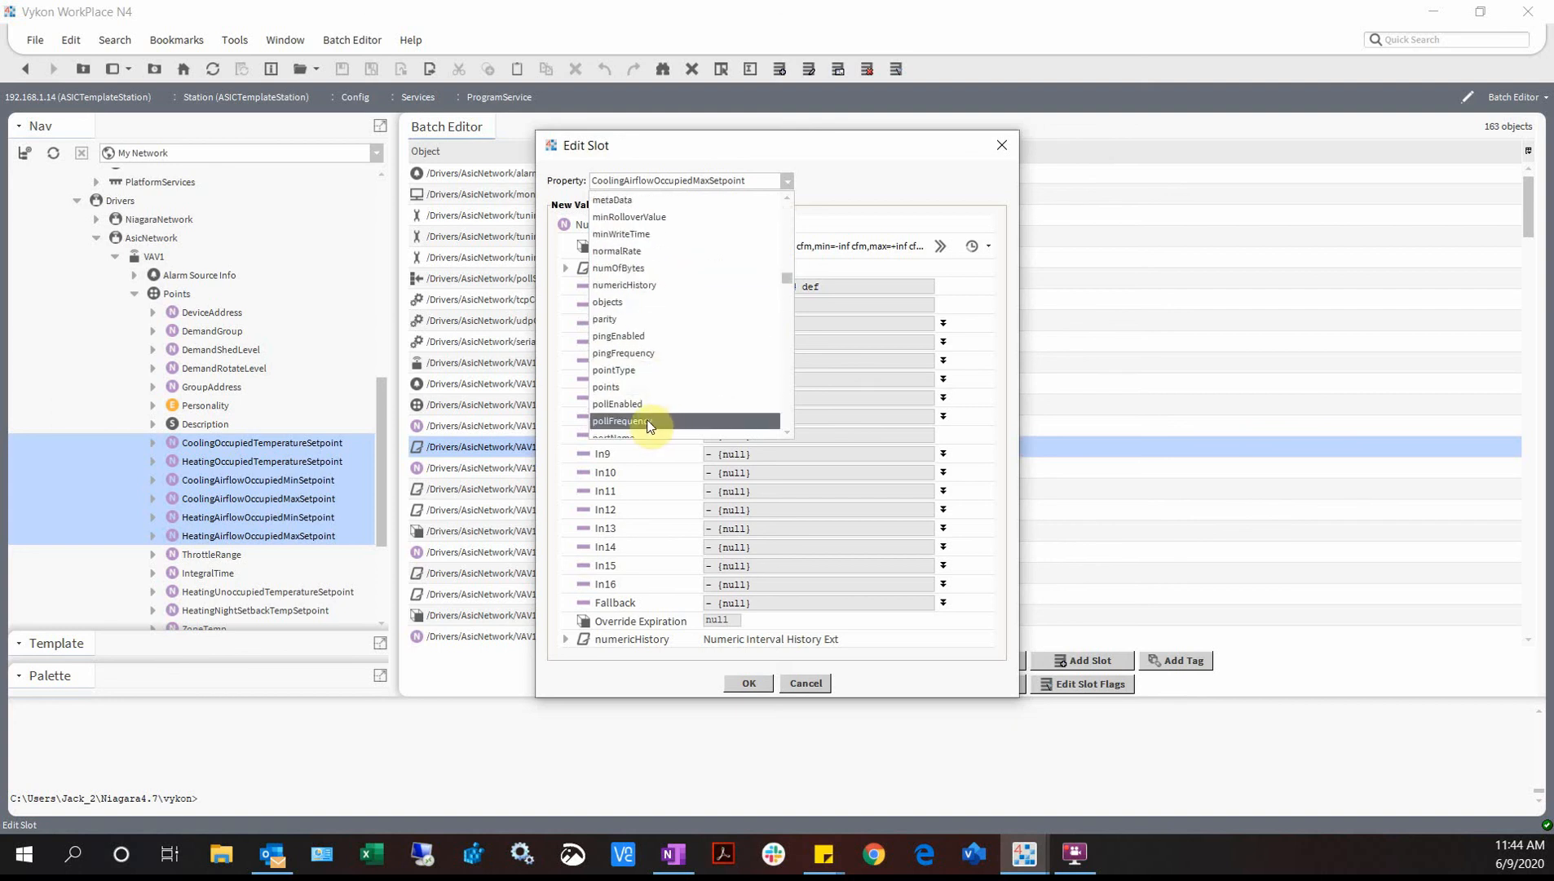
scroll(670, 341, down, 1)
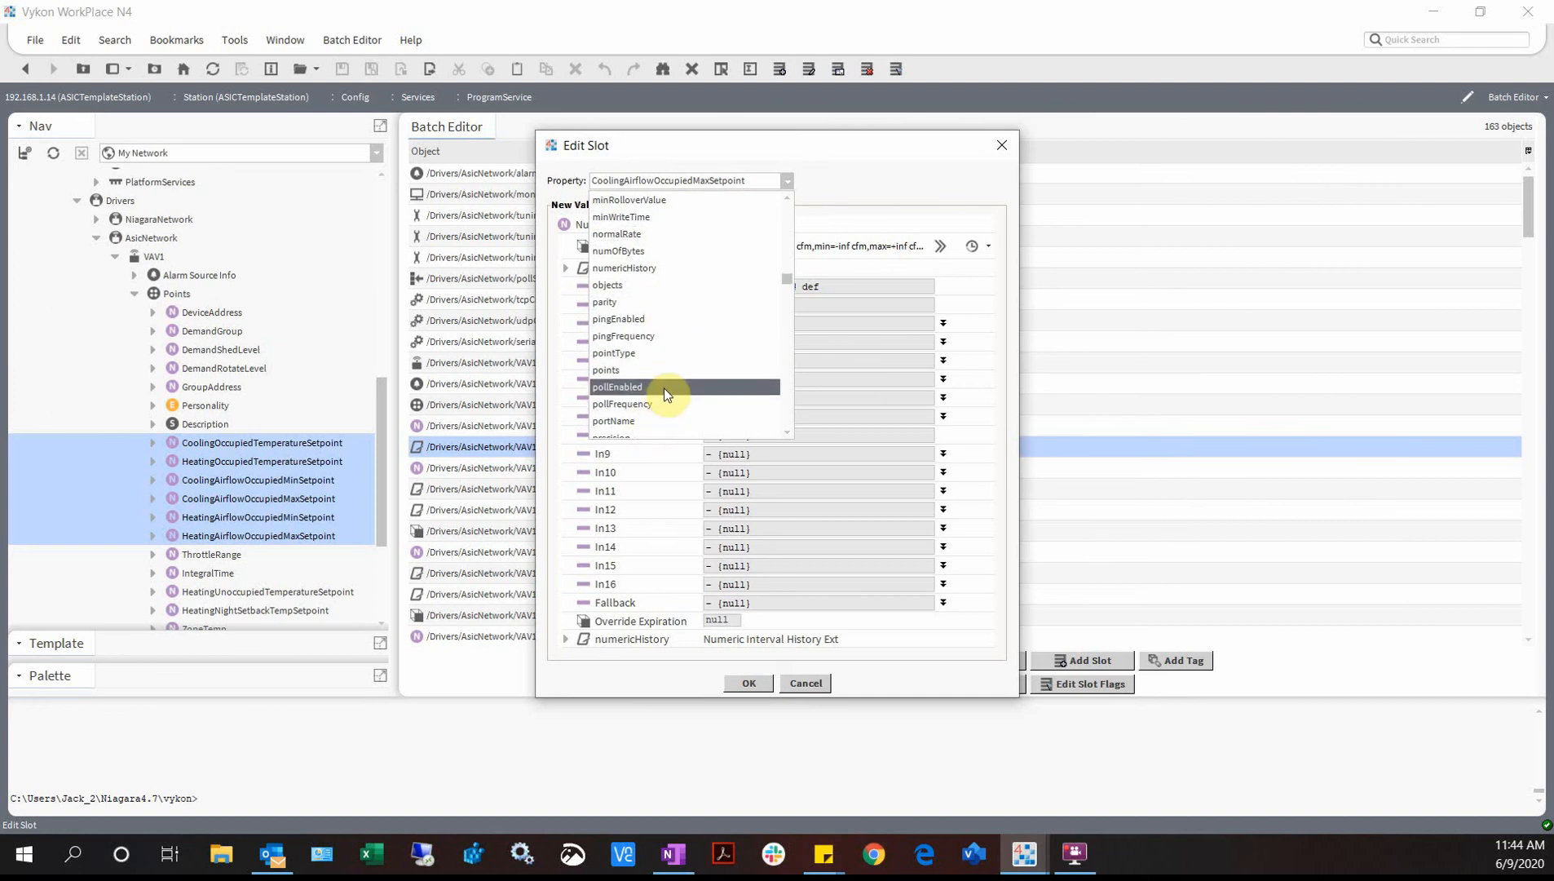
click(643, 387)
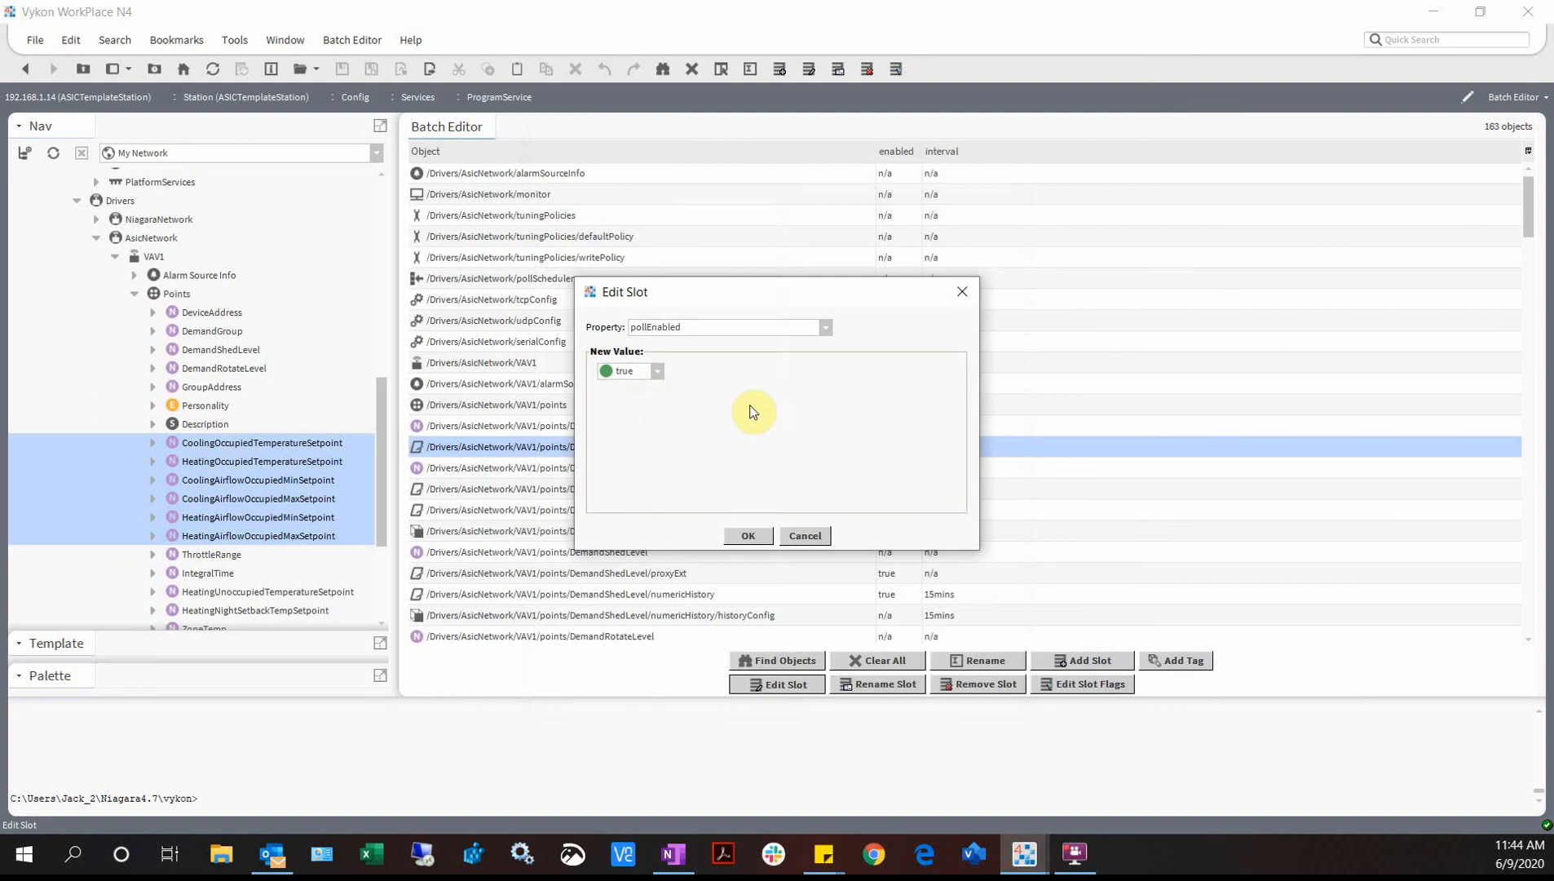
click(790, 335)
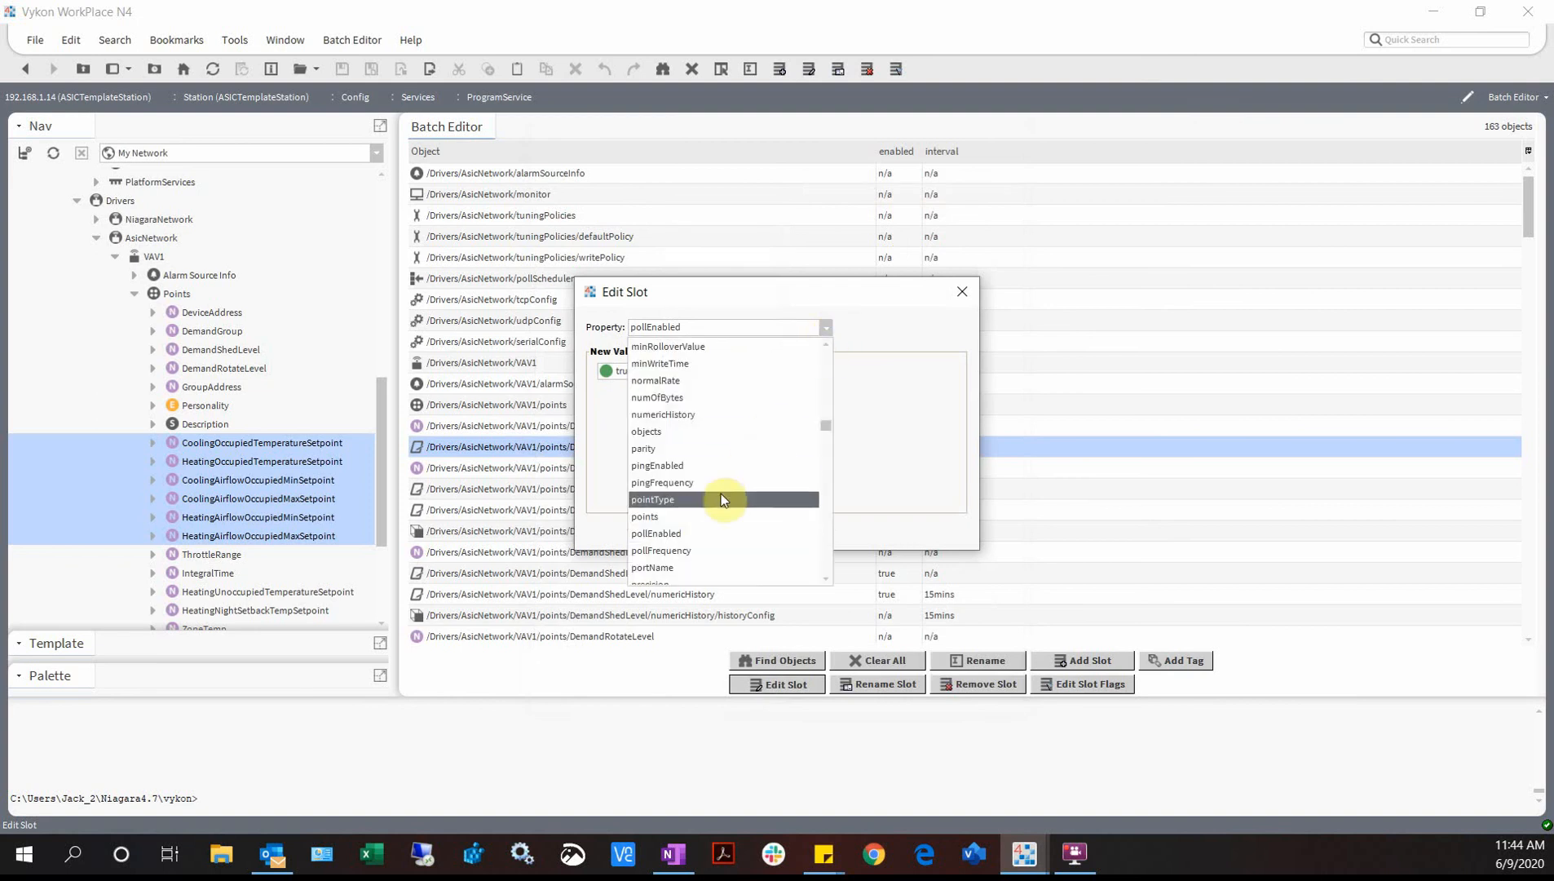
click(710, 533)
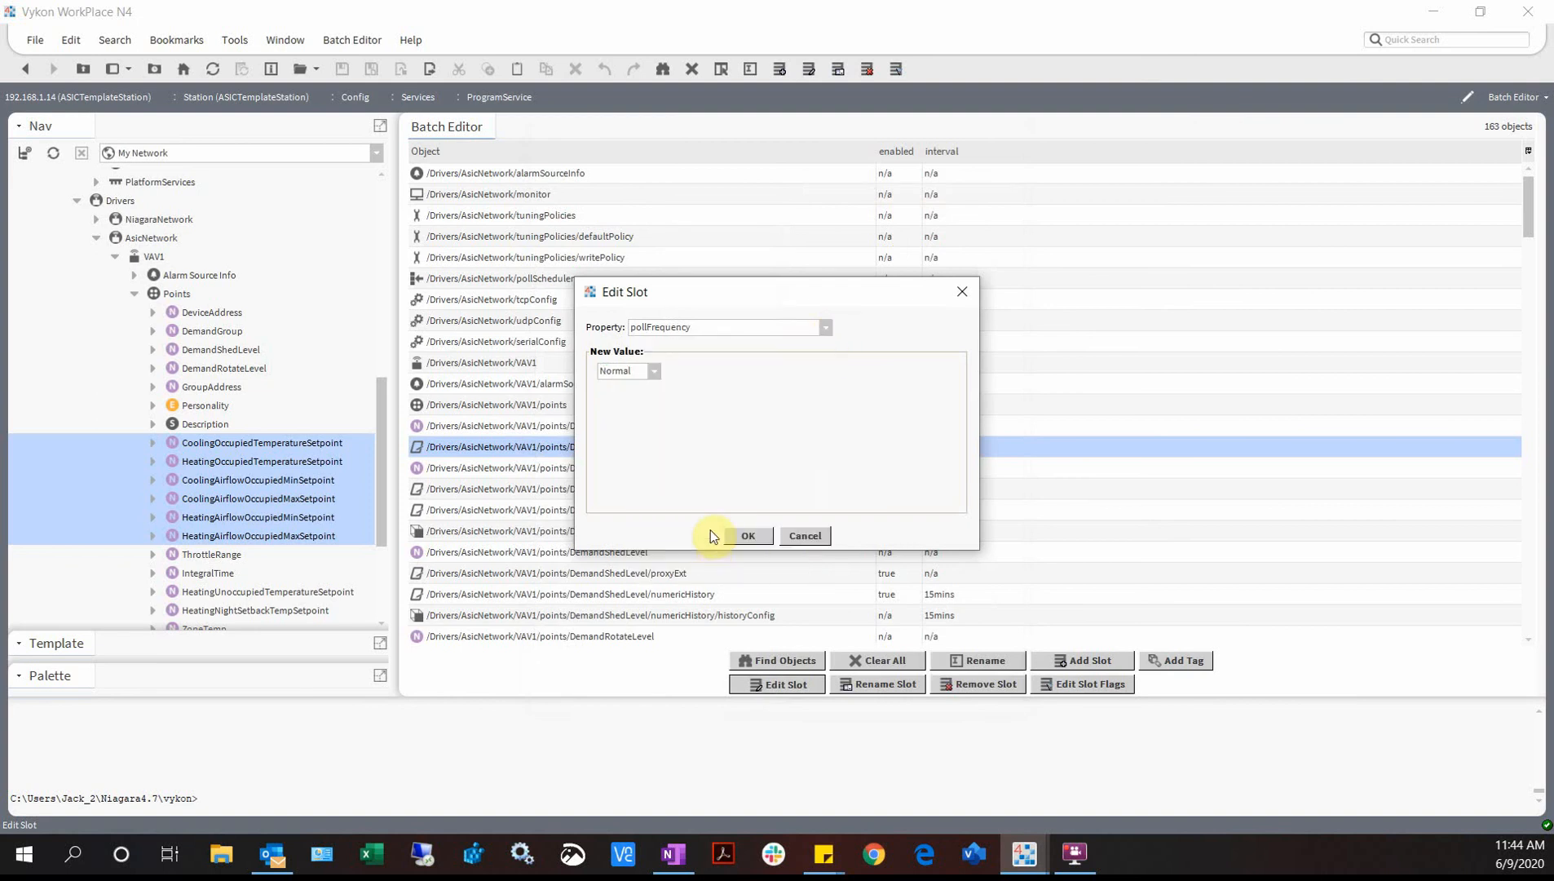
click(655, 370)
click(634, 424)
click(767, 538)
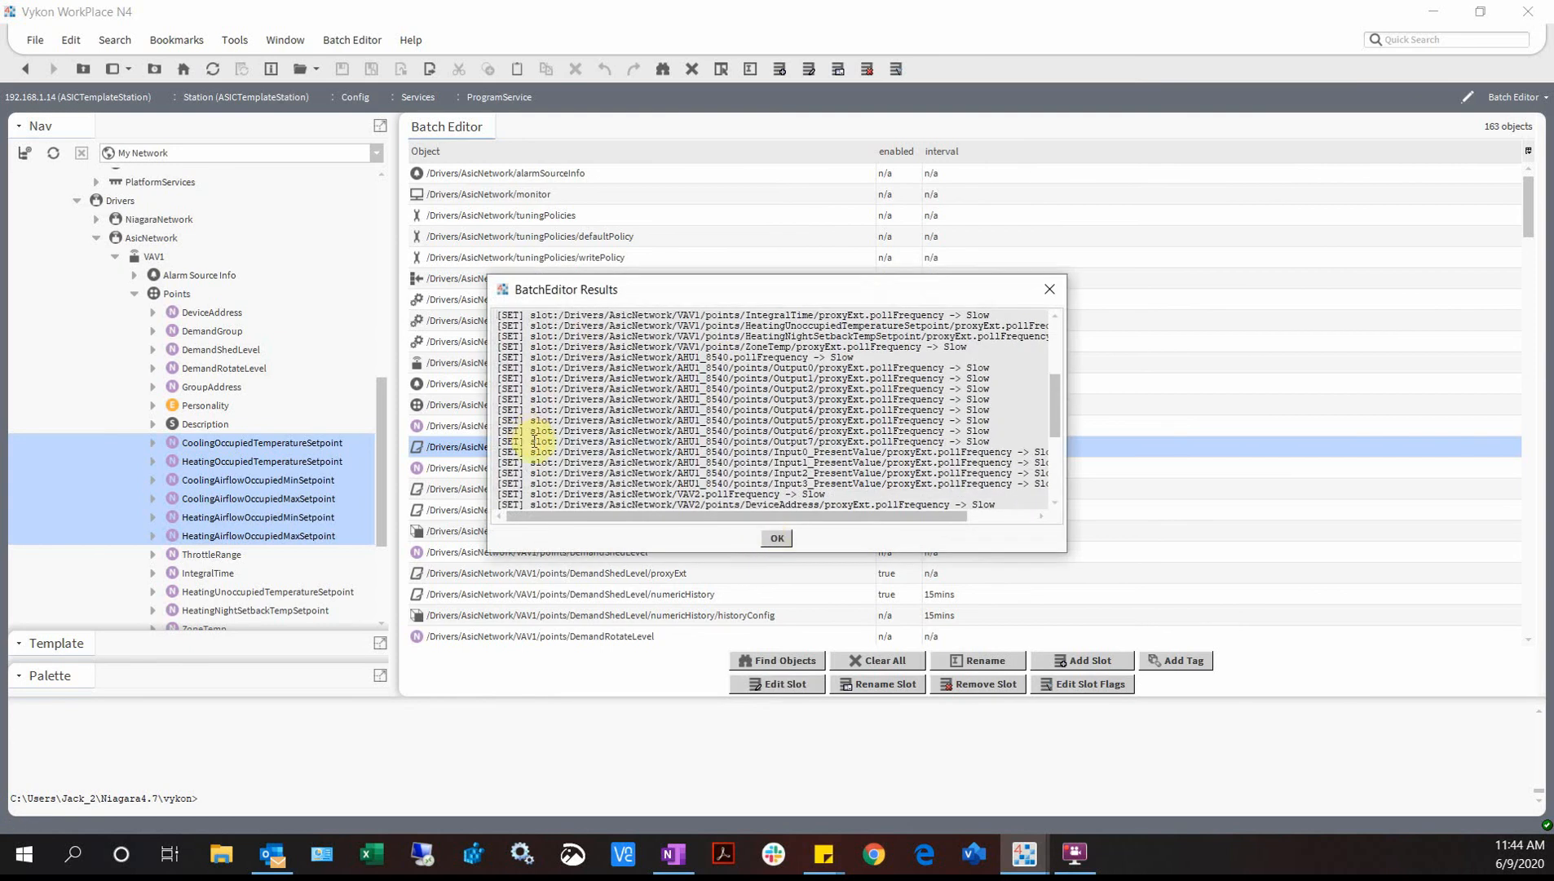
click(783, 536)
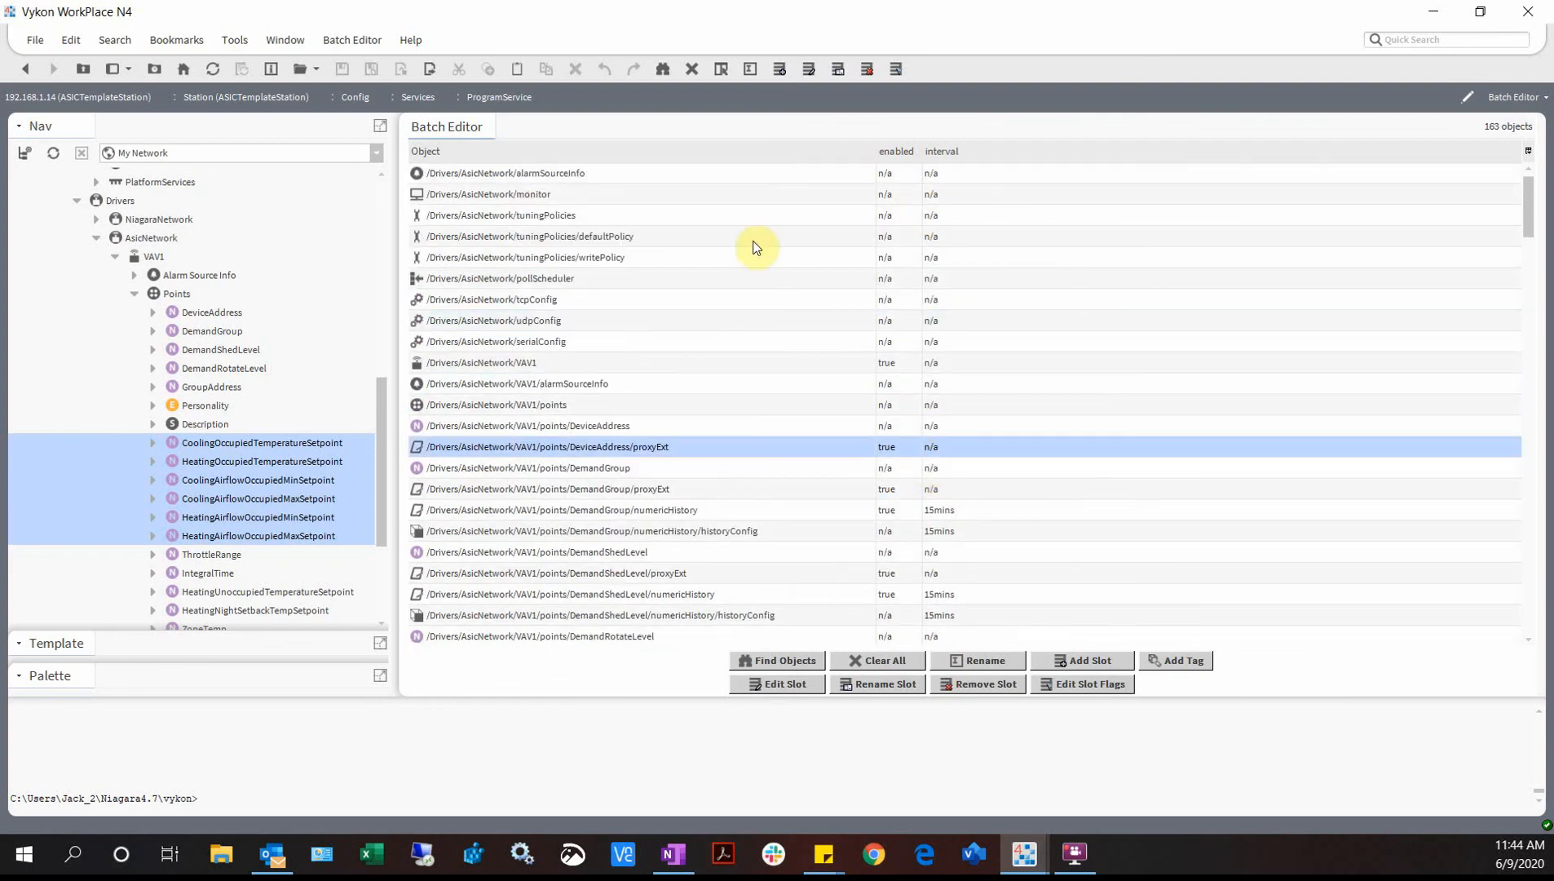
- Show pollFrequency as the only slot column in the batch list, and review it for VAV1 and its points' proxy extensions
click(721, 68)
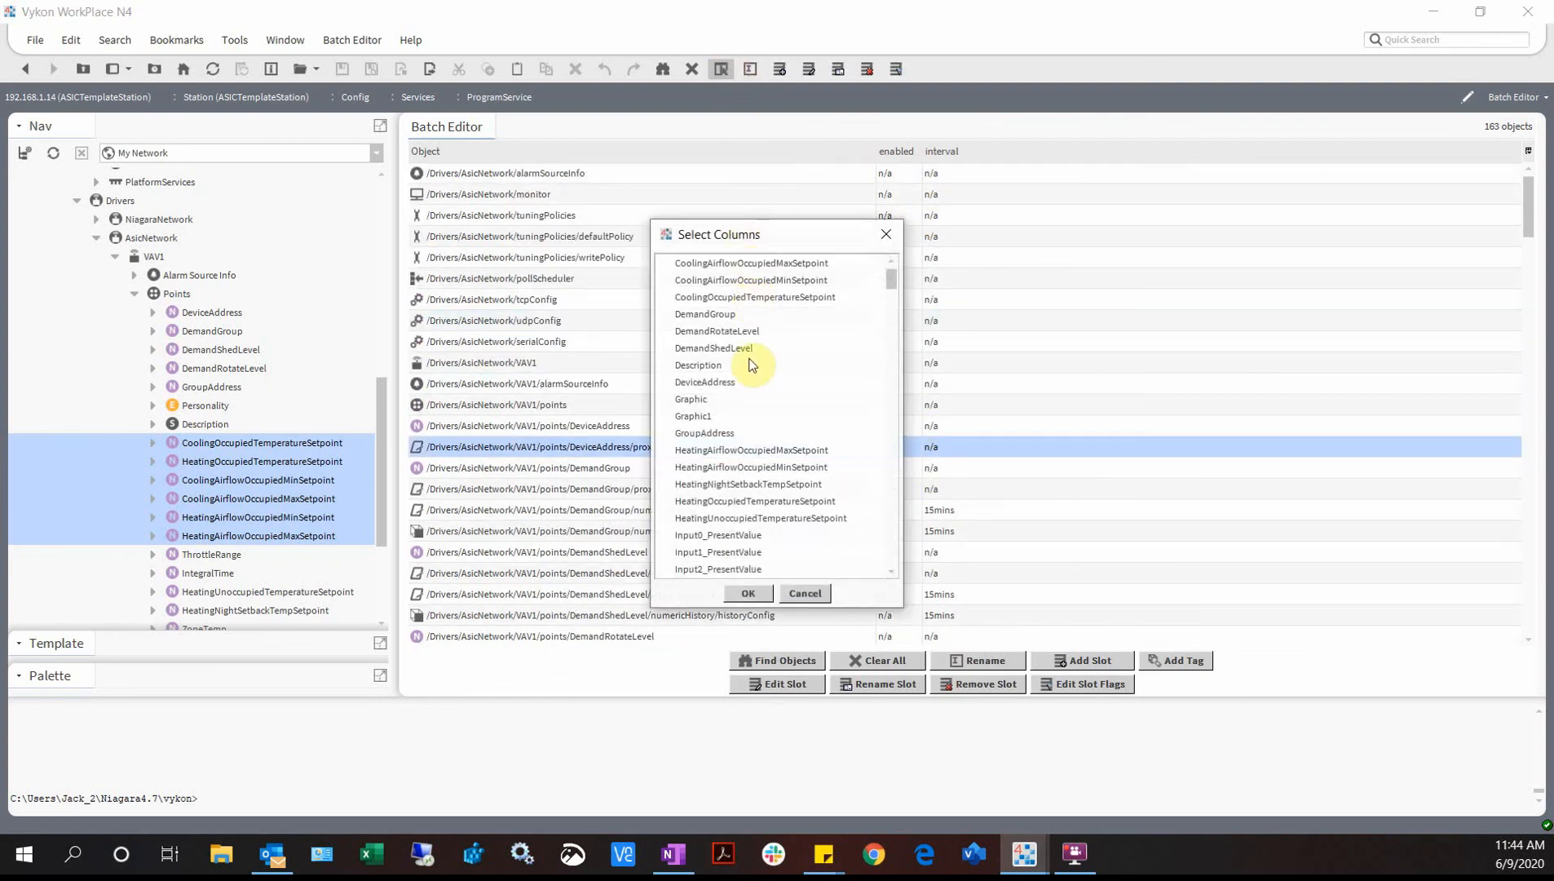
scroll(750, 367, down, 10)
scroll(759, 416, down, 5)
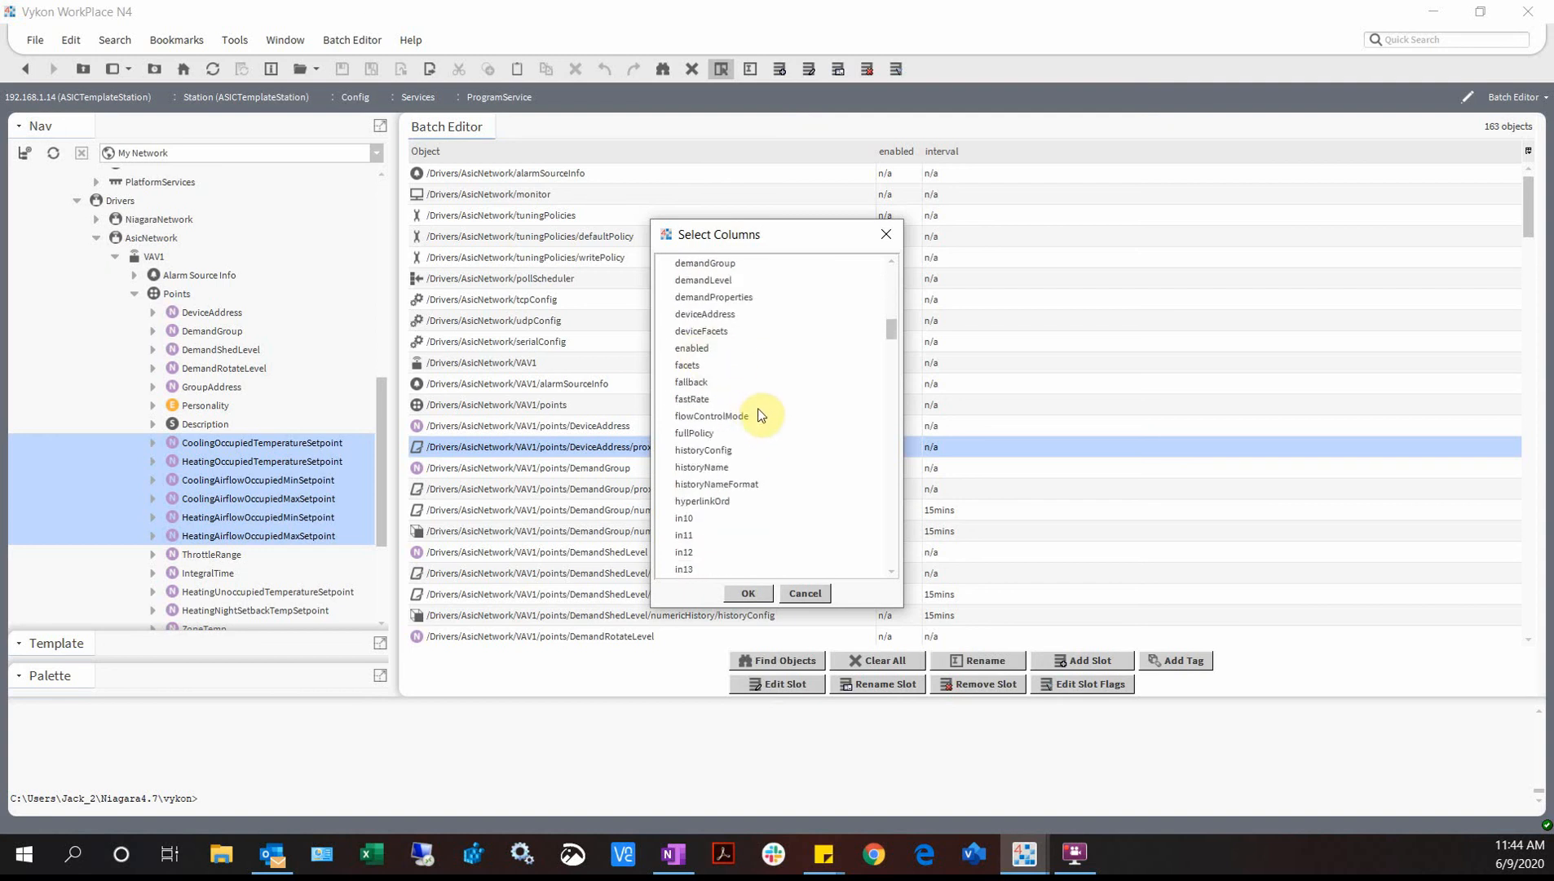
scroll(757, 420, down, 7)
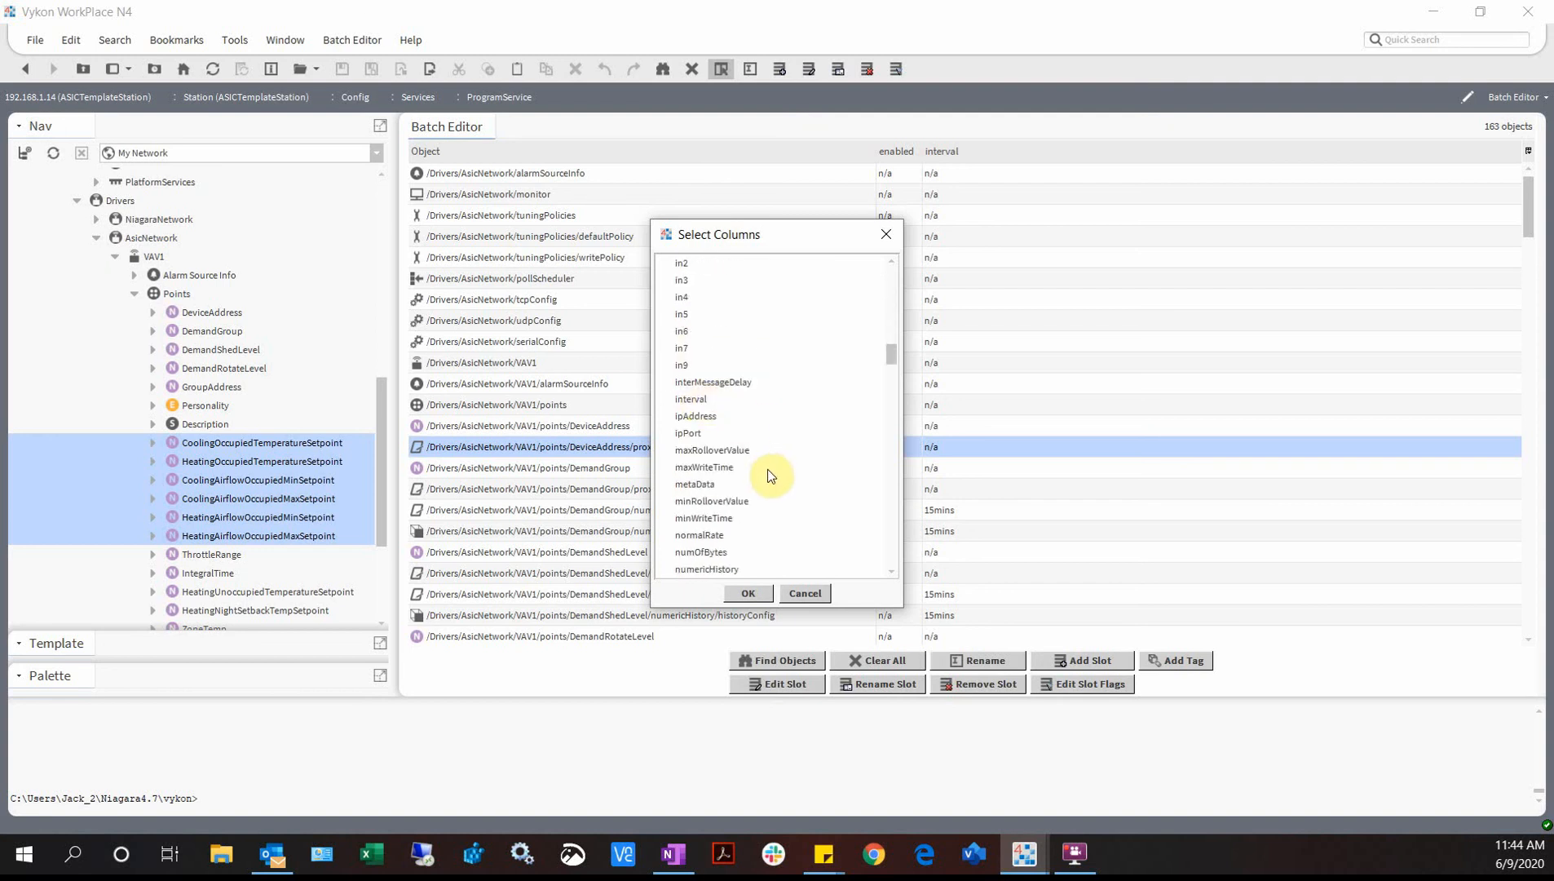
scroll(765, 468, down, 8)
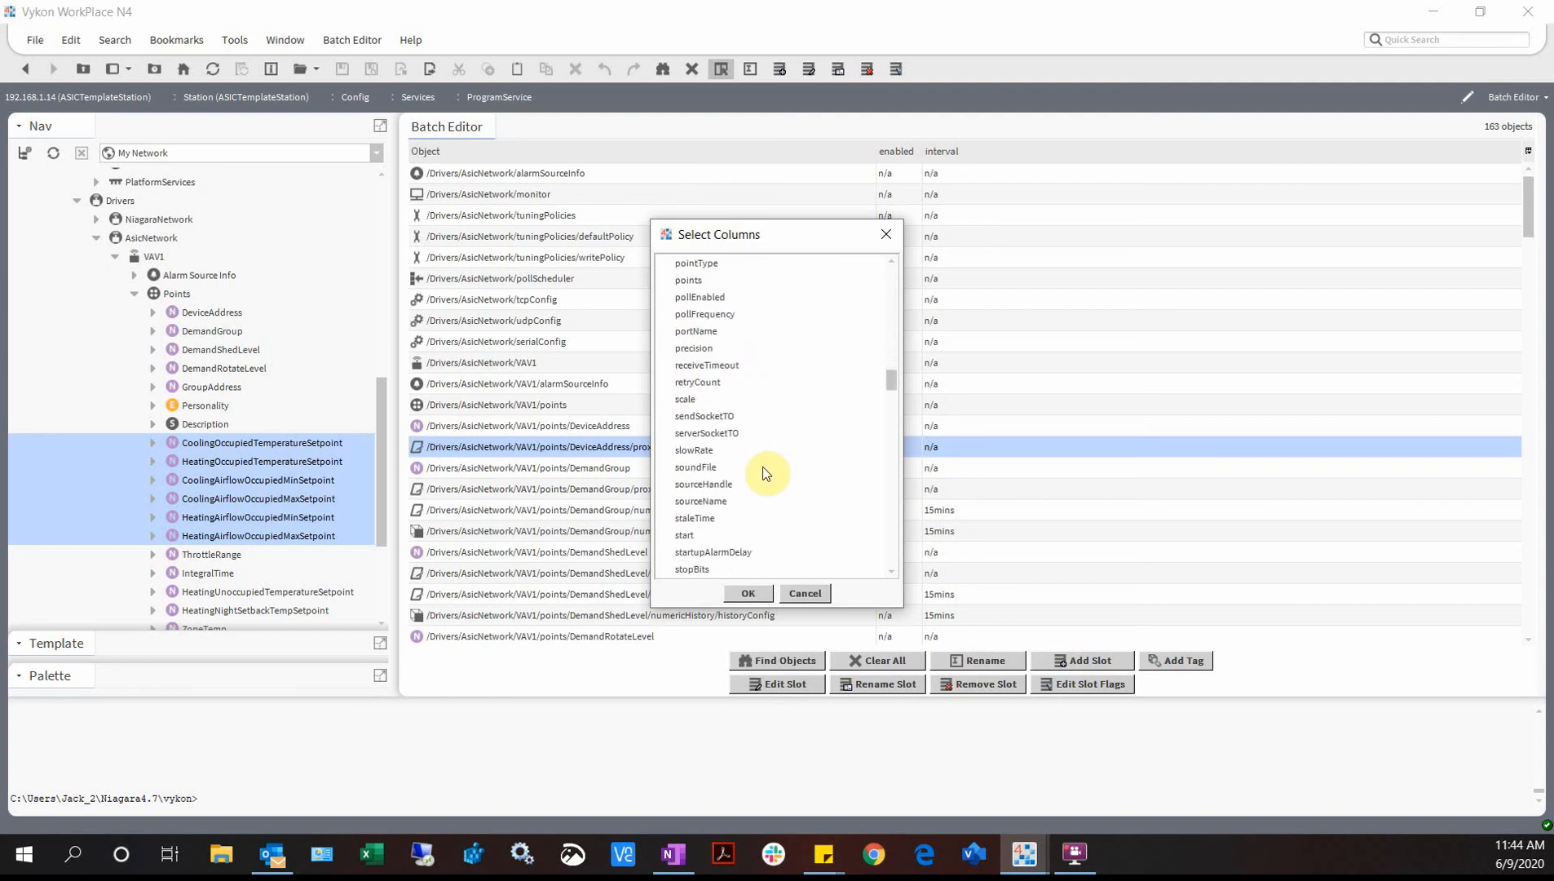
click(706, 314)
click(748, 593)
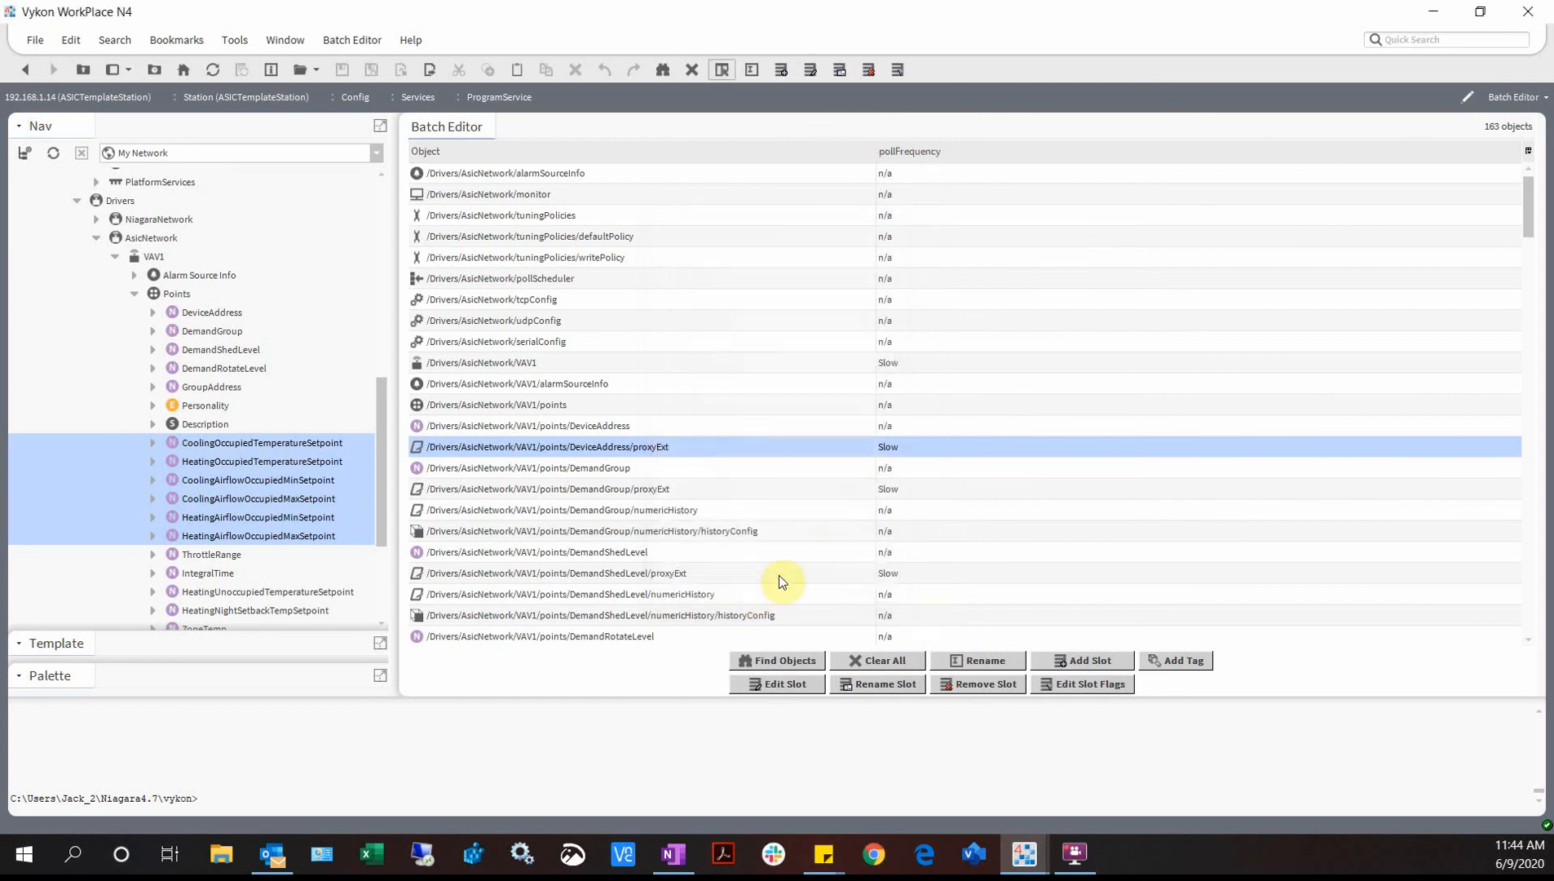
click(900, 364)
click(898, 498)
scroll(905, 522, down, 2)
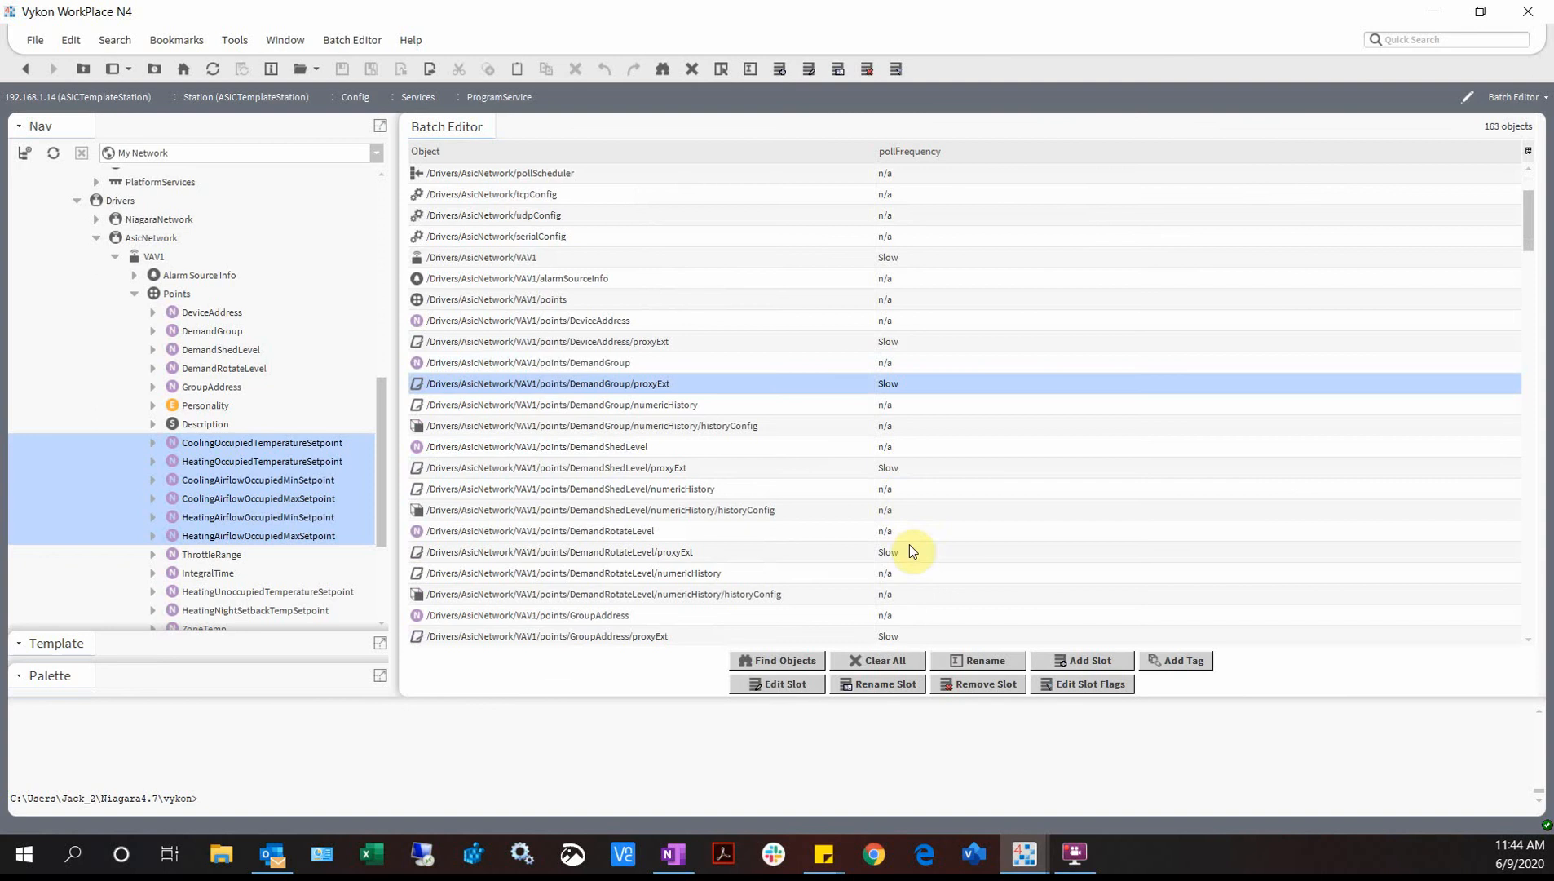
click(894, 474)
scroll(884, 528, down, 2)
scroll(883, 527, up, 2)
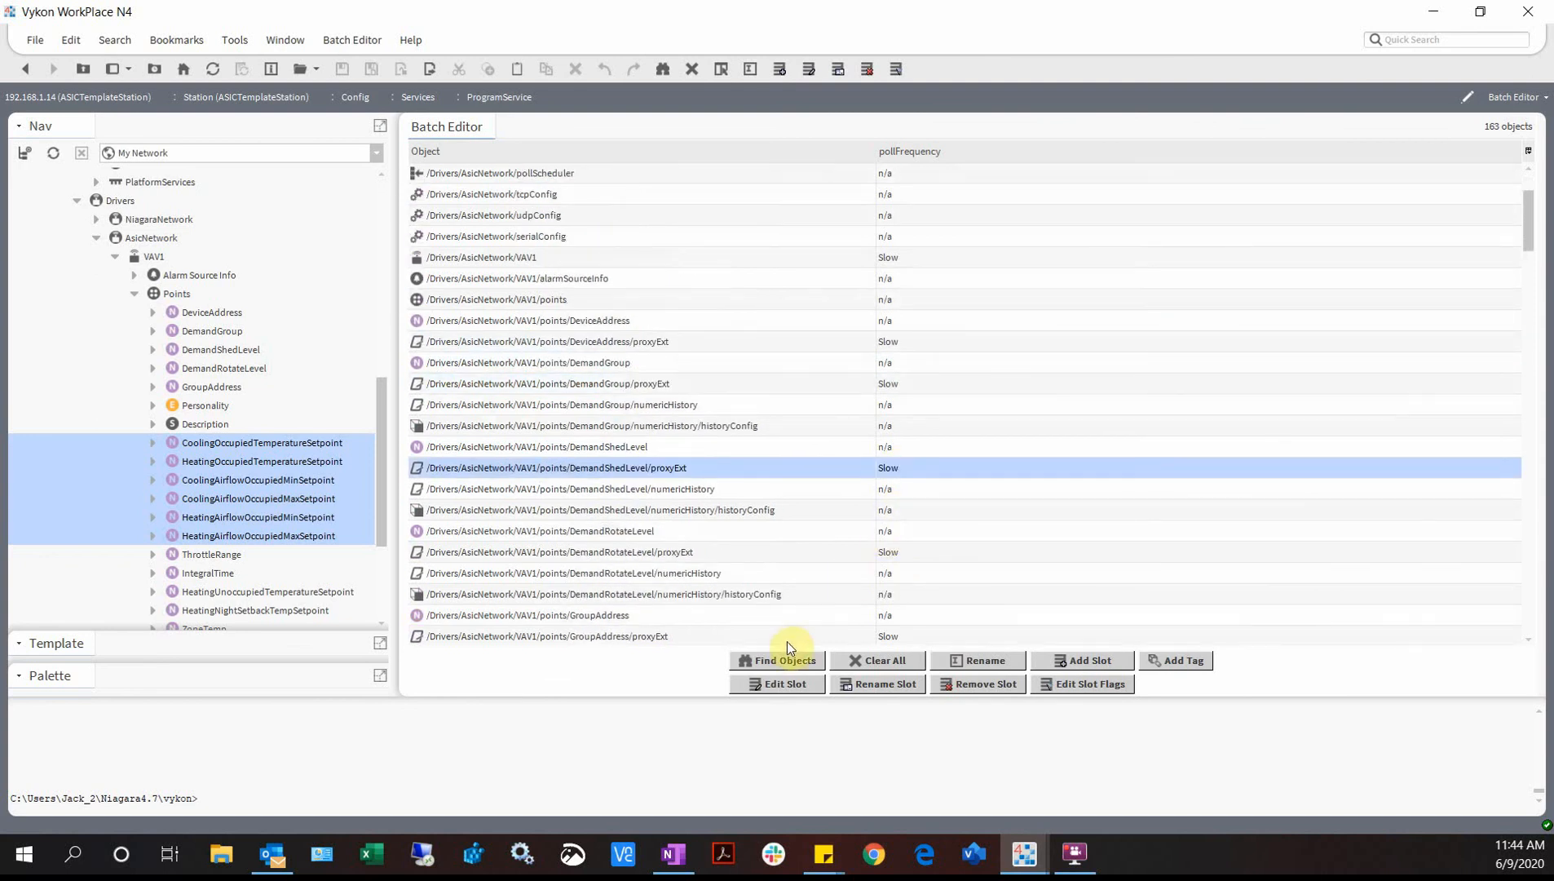
- Batch edit the pollFrequency slot of the AsicNetwork components to Fast, and look over the results before dismissing them
click(785, 683)
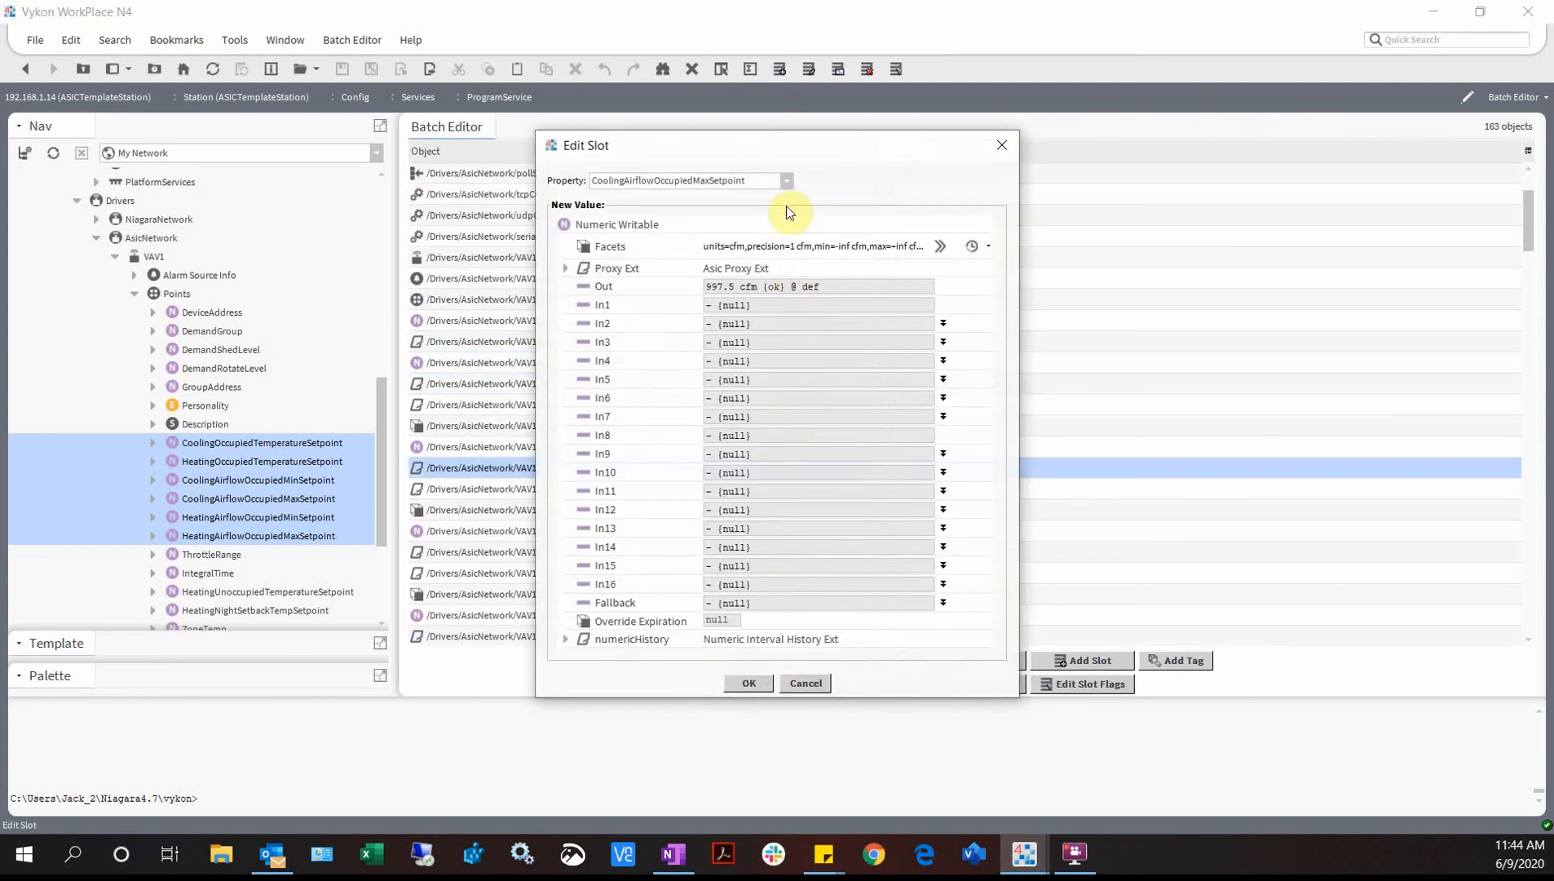
click(787, 181)
key(p)
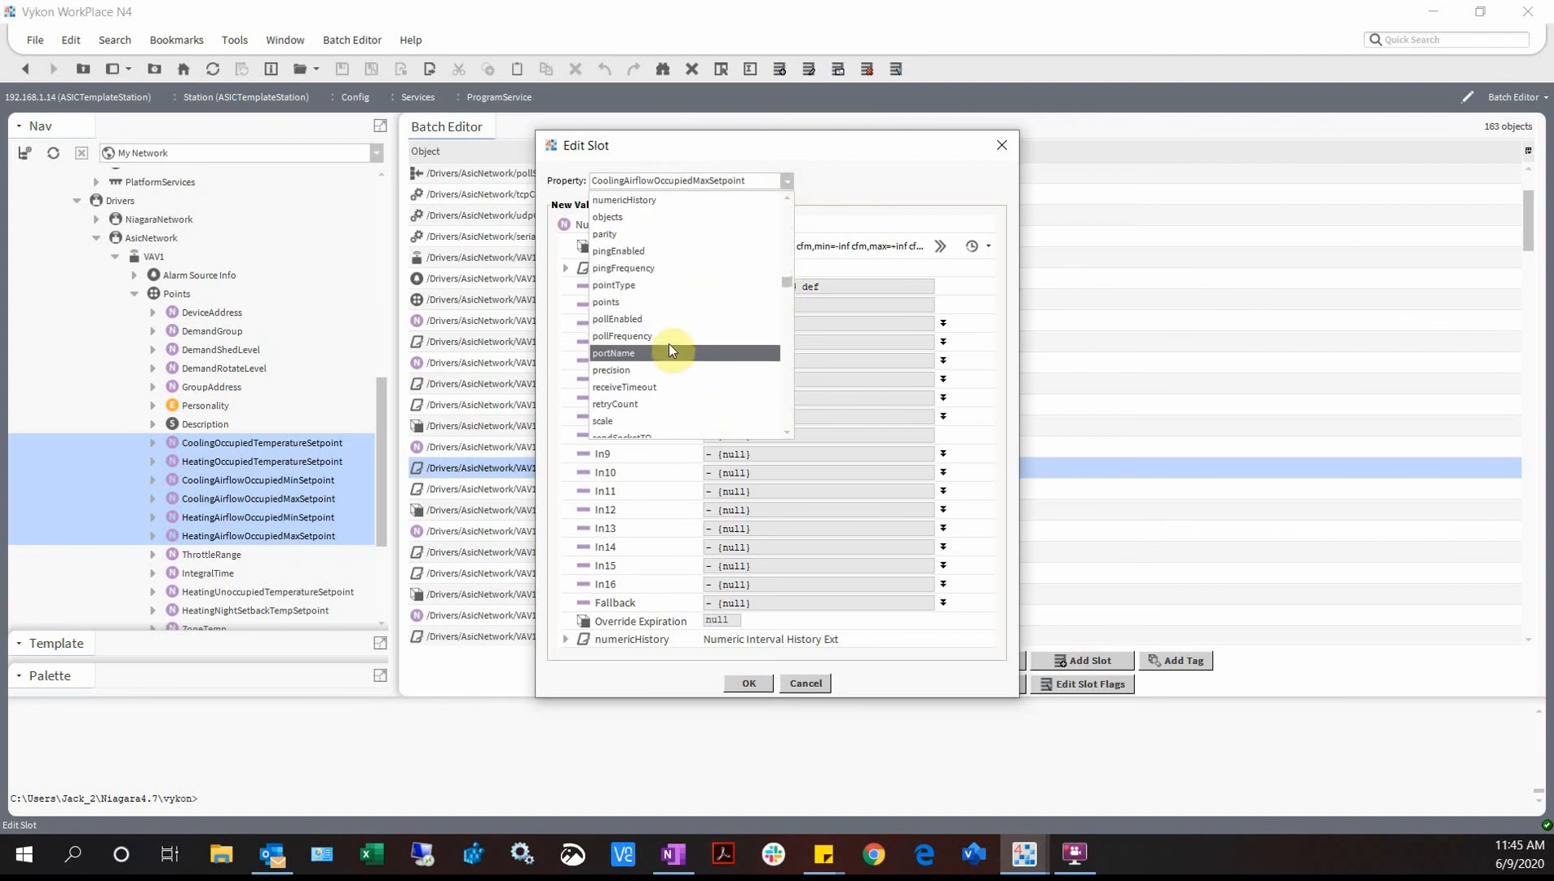
click(667, 334)
click(654, 372)
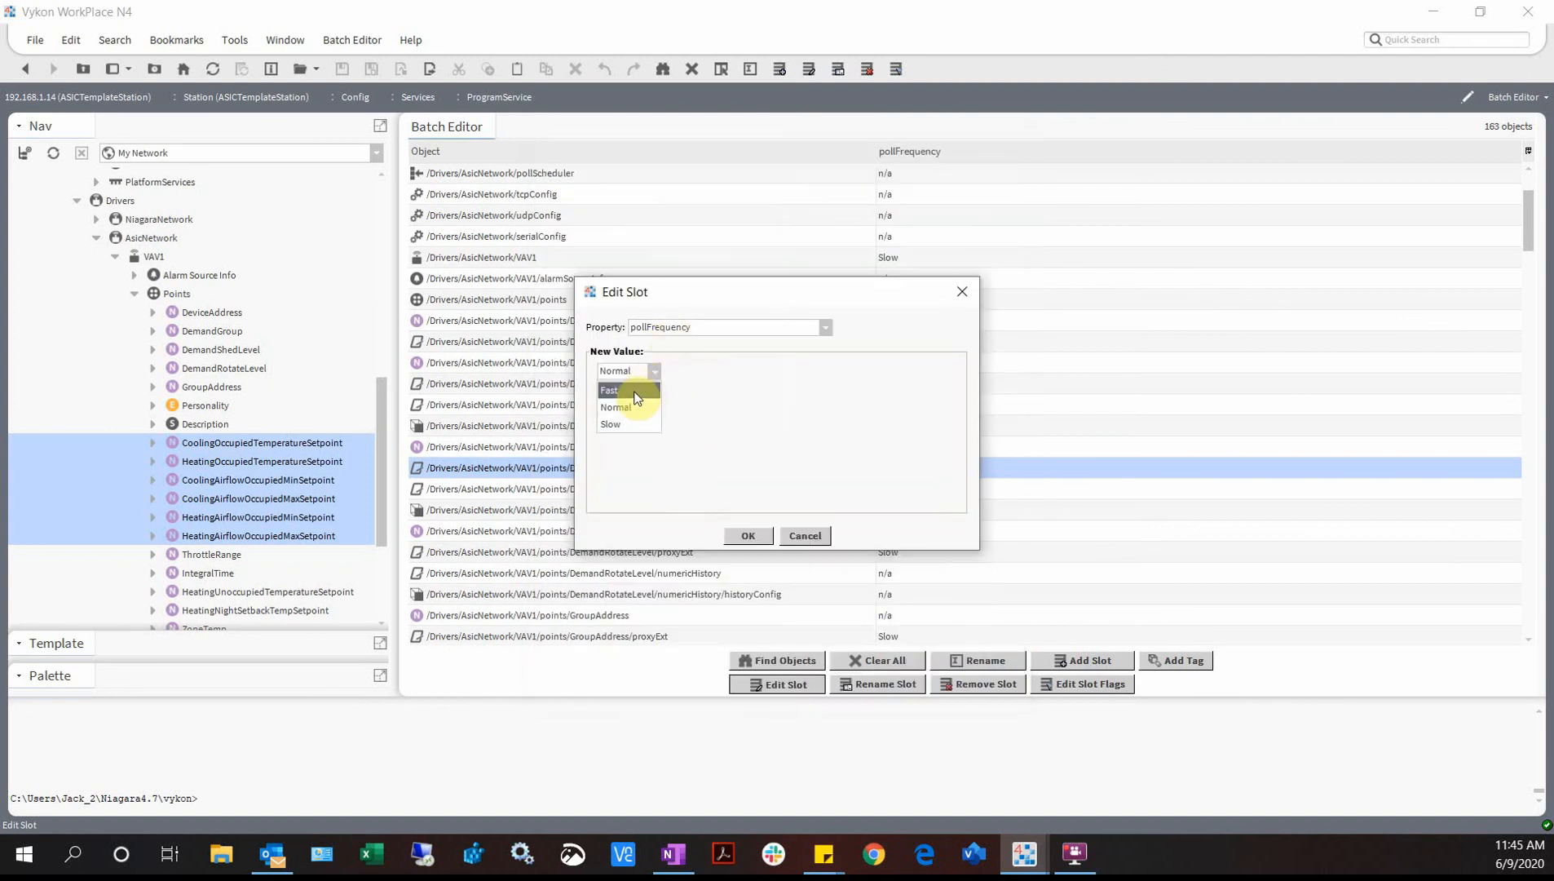
click(618, 425)
click(750, 536)
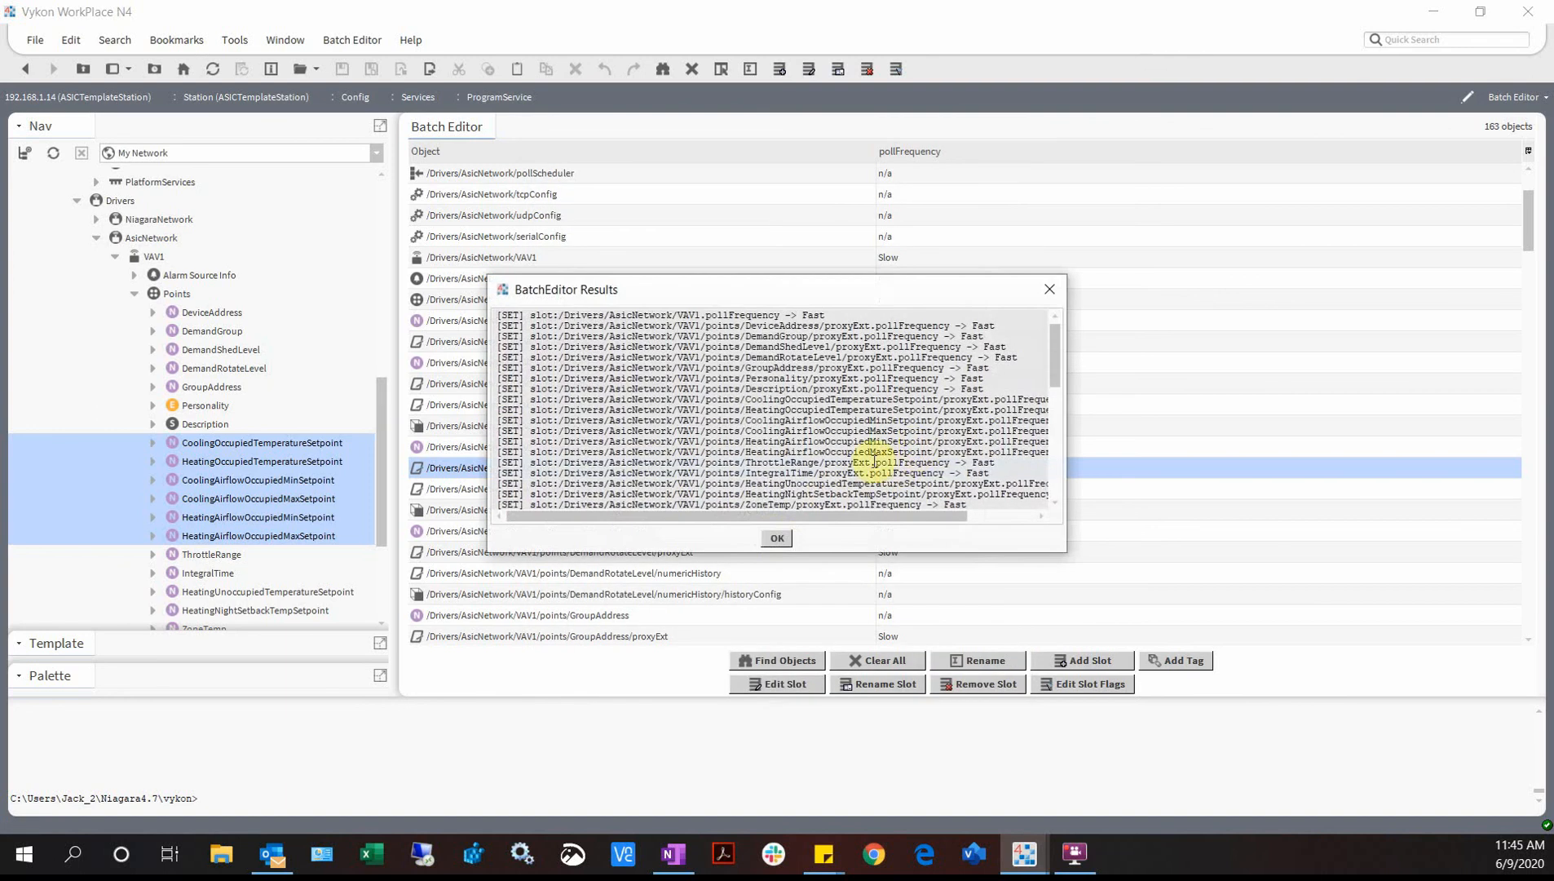
double_click(988, 327)
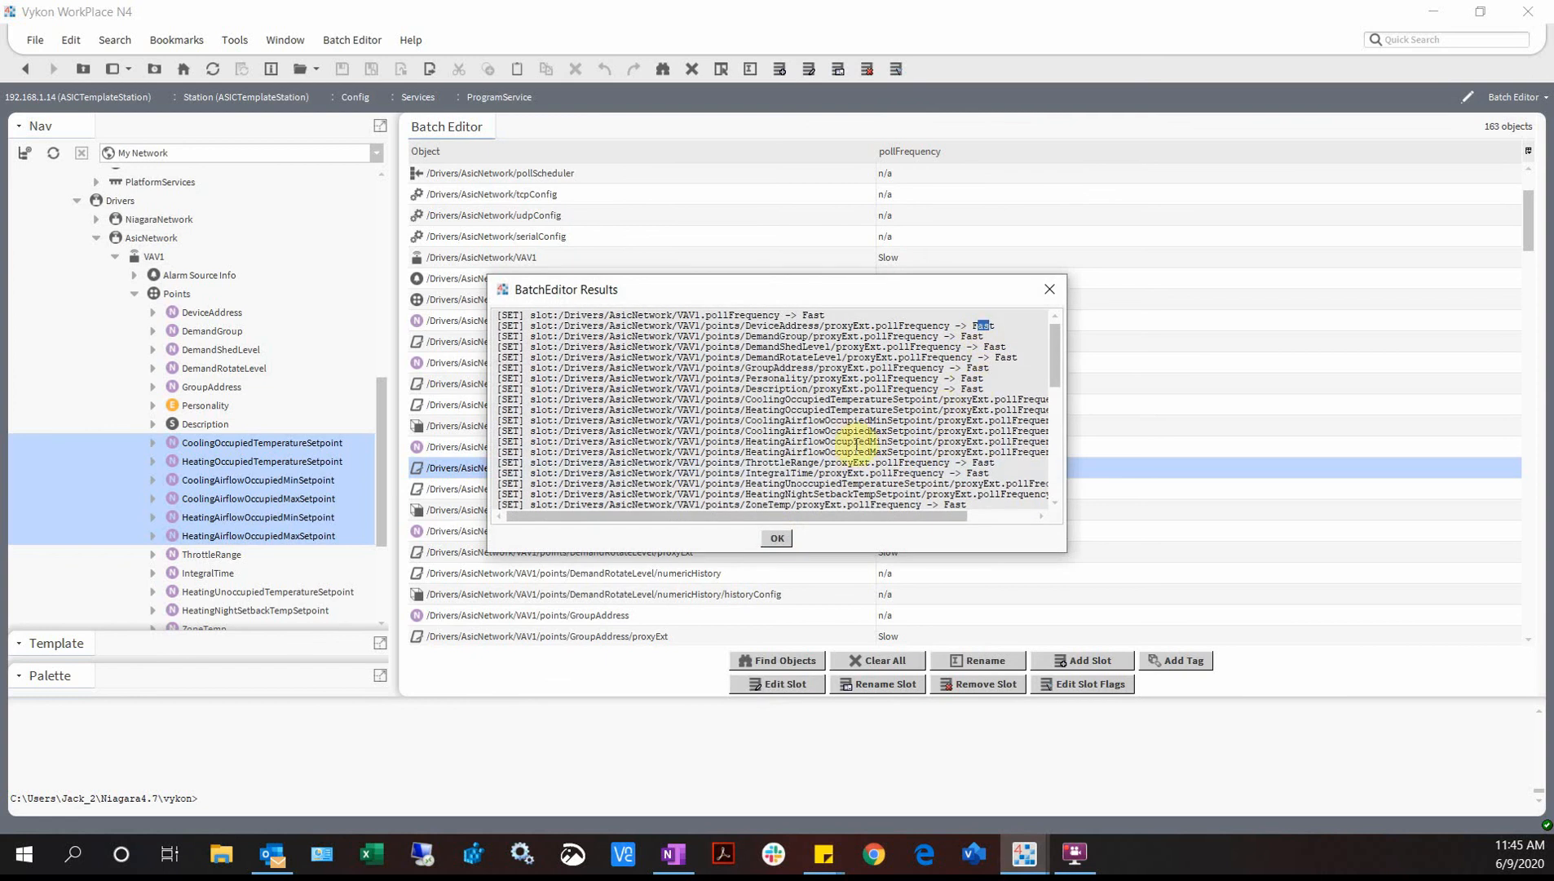
click(778, 539)
- Empty the batch list, rerun the Component query in AsicNetwork, and check pollFrequency for VAV1 and its proxy extensions
click(908, 387)
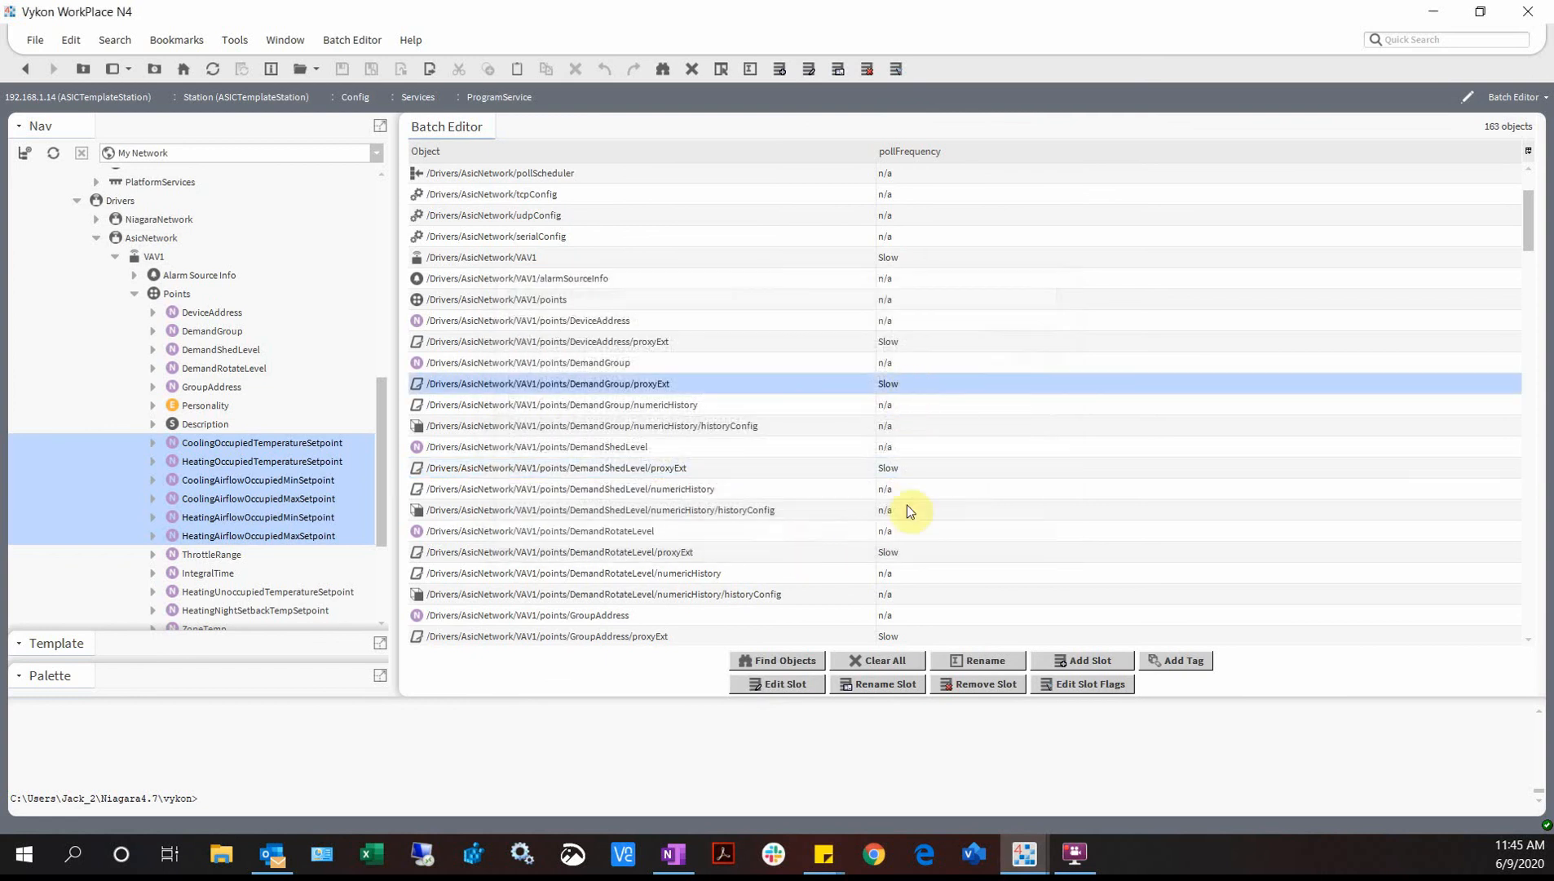
click(856, 659)
click(787, 661)
click(766, 487)
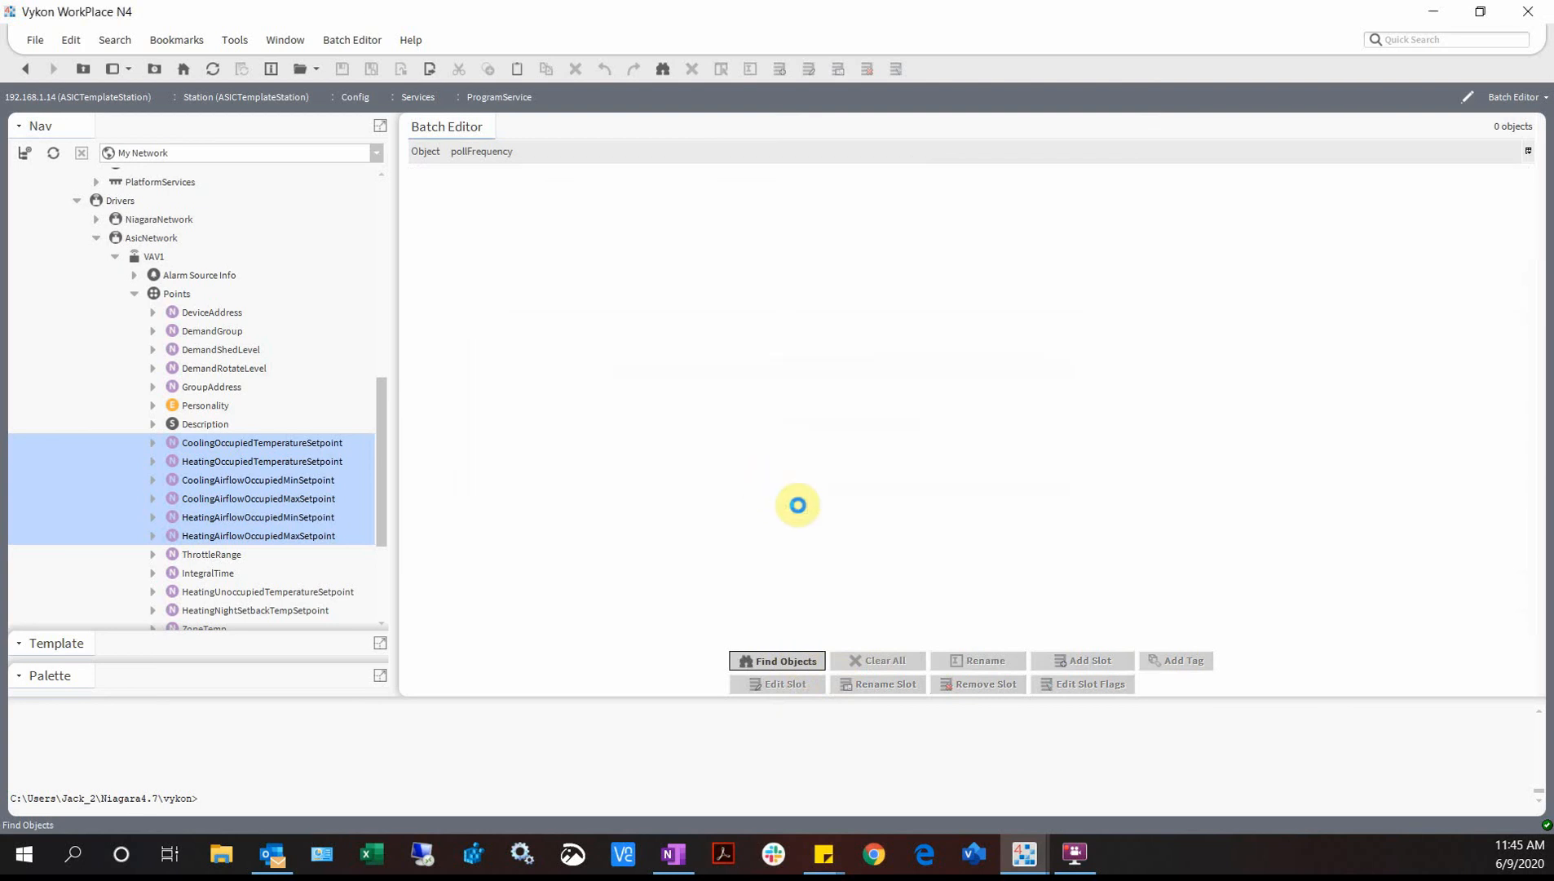
click(899, 364)
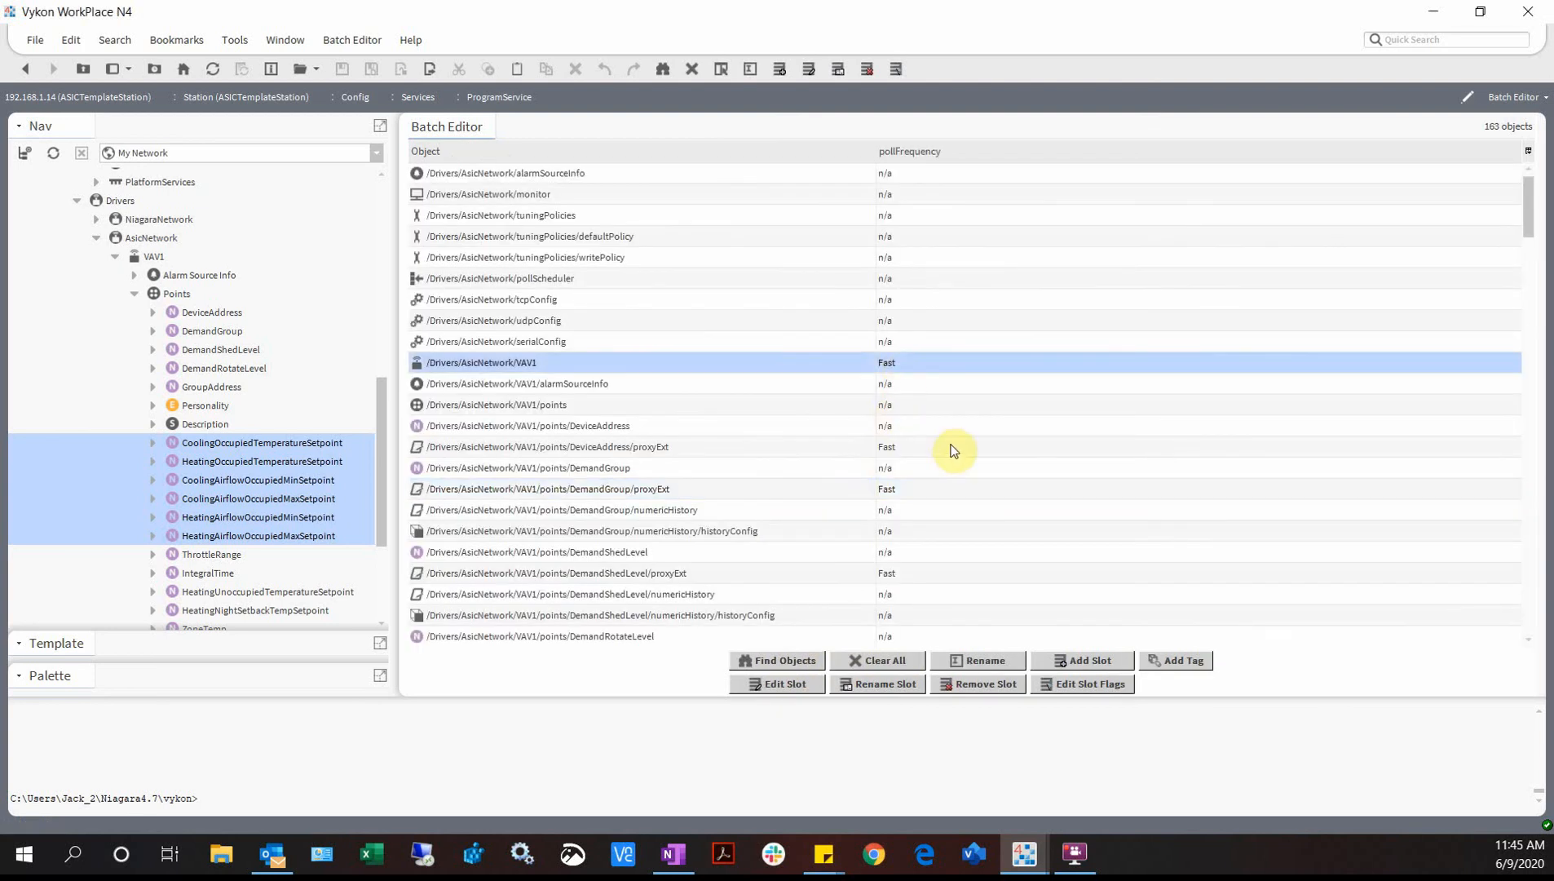
scroll(938, 461, down, 7)
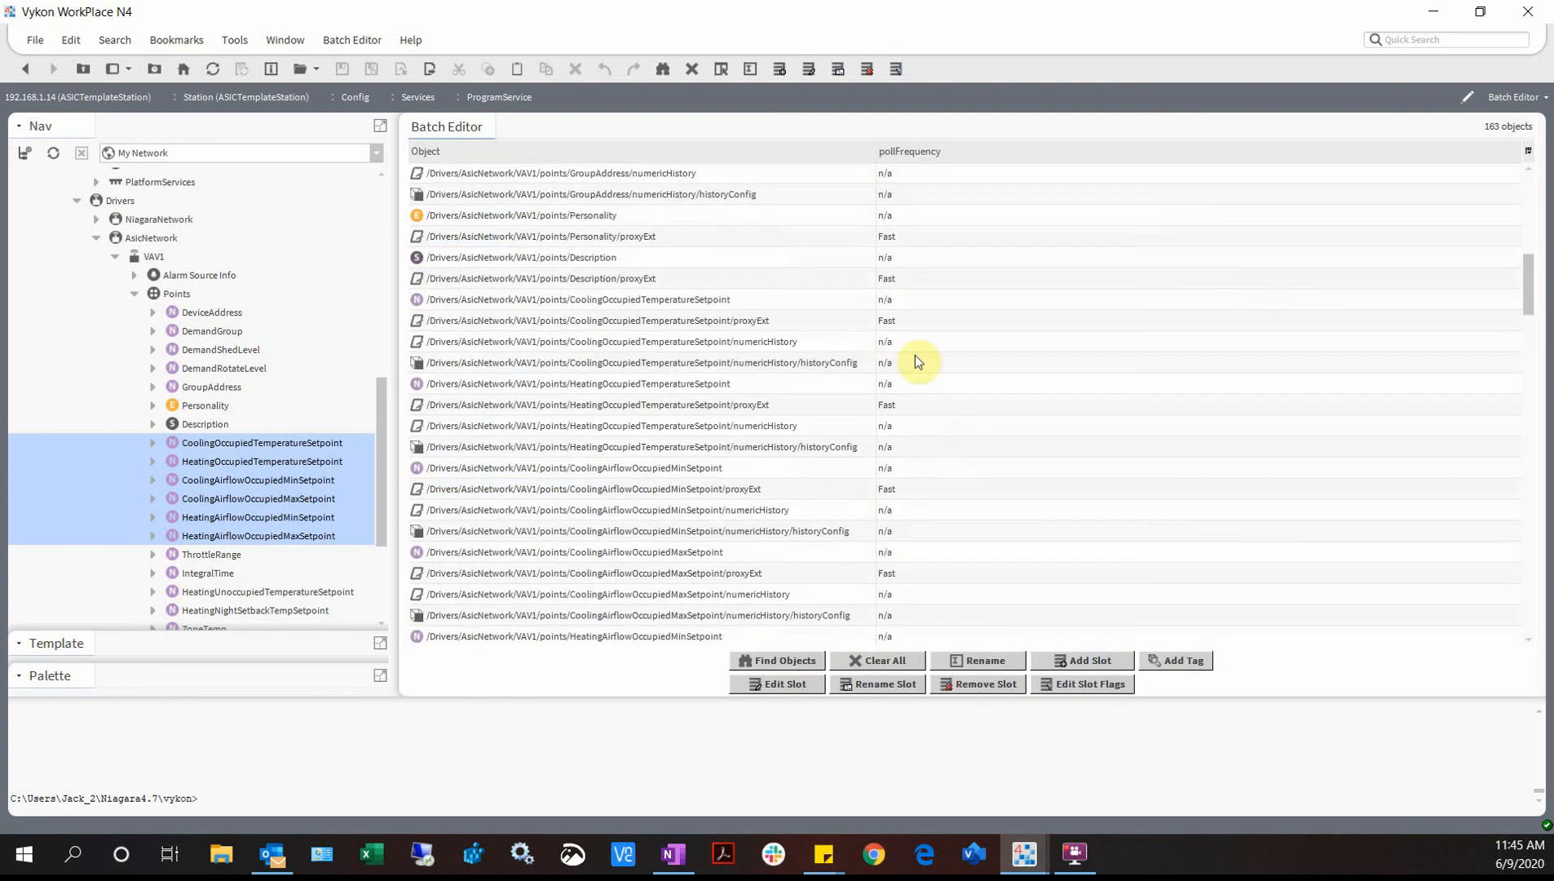
click(907, 318)
scroll(902, 391, up, 3)
scroll(904, 397, up, 4)
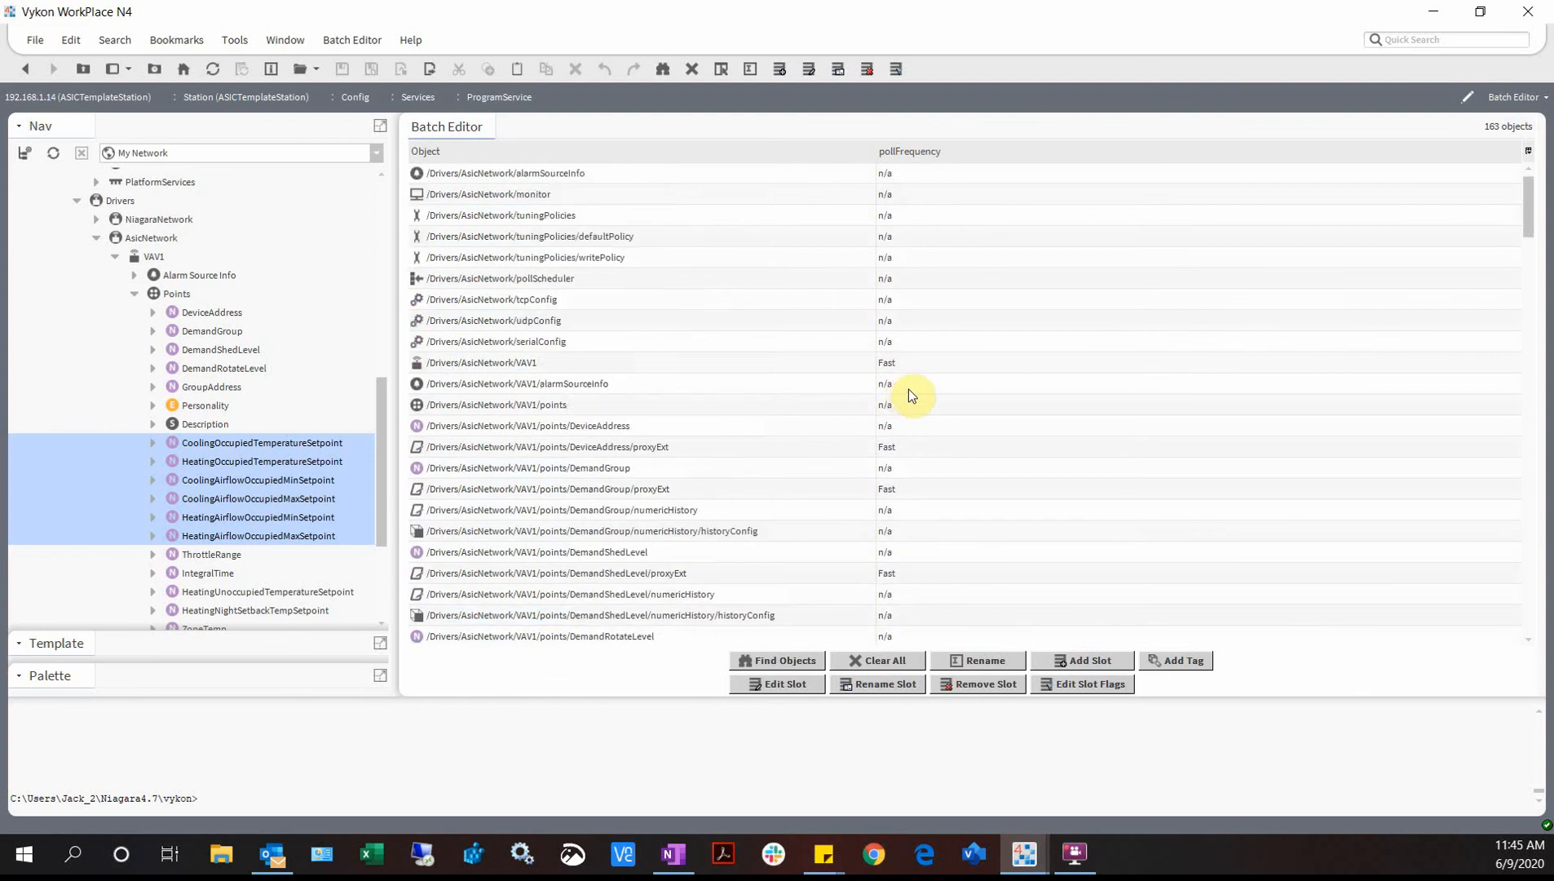
- Set the Poll Frequency of CoolingOccupiedTemperatureSetpoint's Proxy Ext to Normal, saving it while moving to HeatingOccupiedTemperatureSetpoint's Proxy Ext
click(152, 442)
double_click(219, 461)
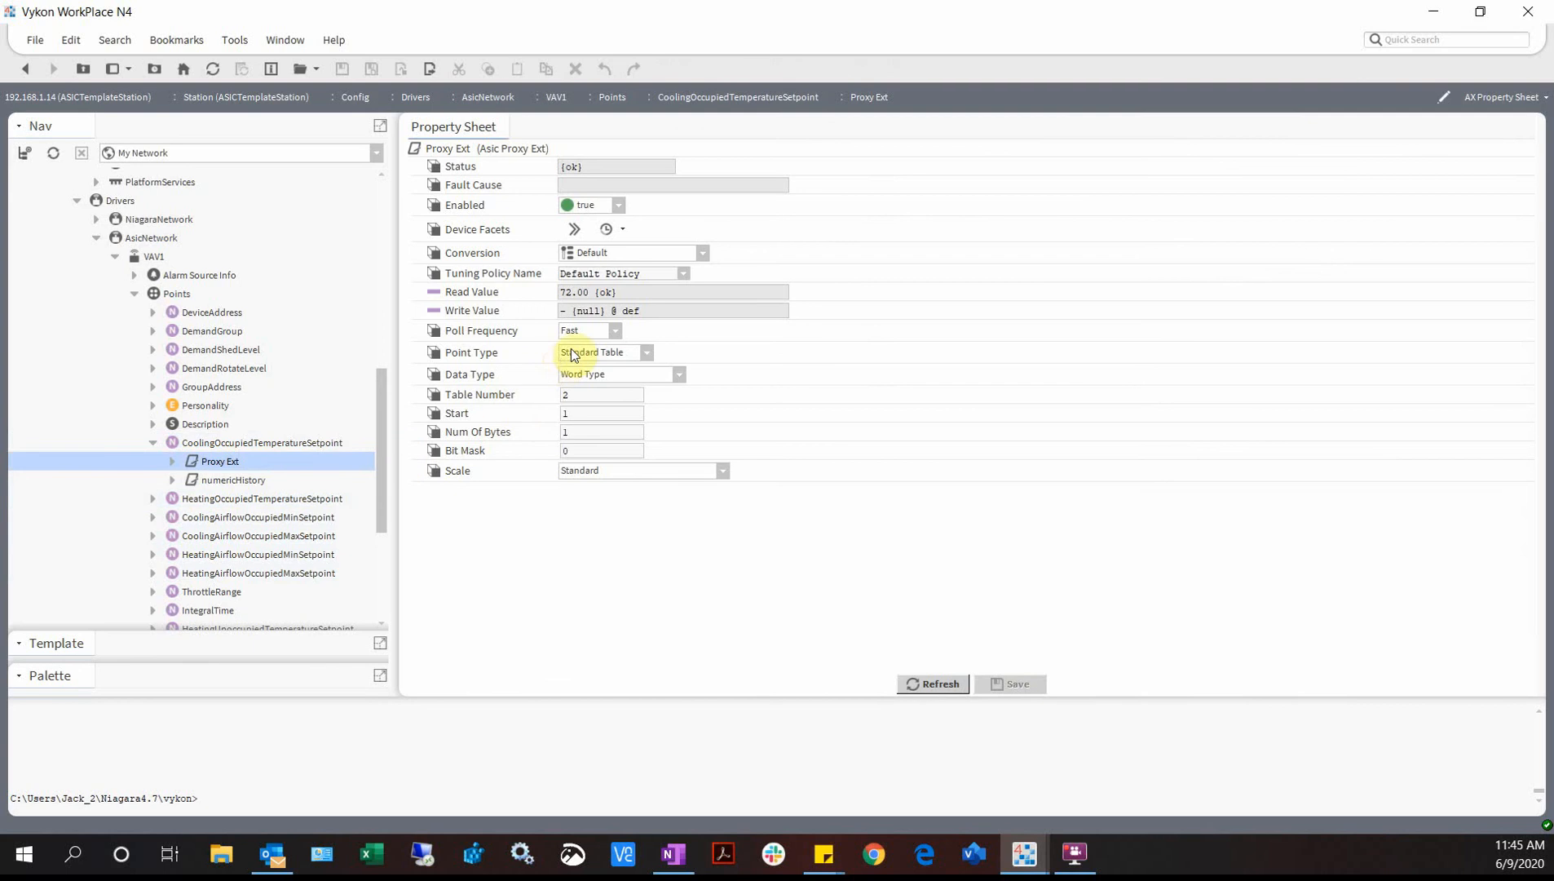
click(591, 330)
click(586, 357)
click(153, 499)
double_click(220, 517)
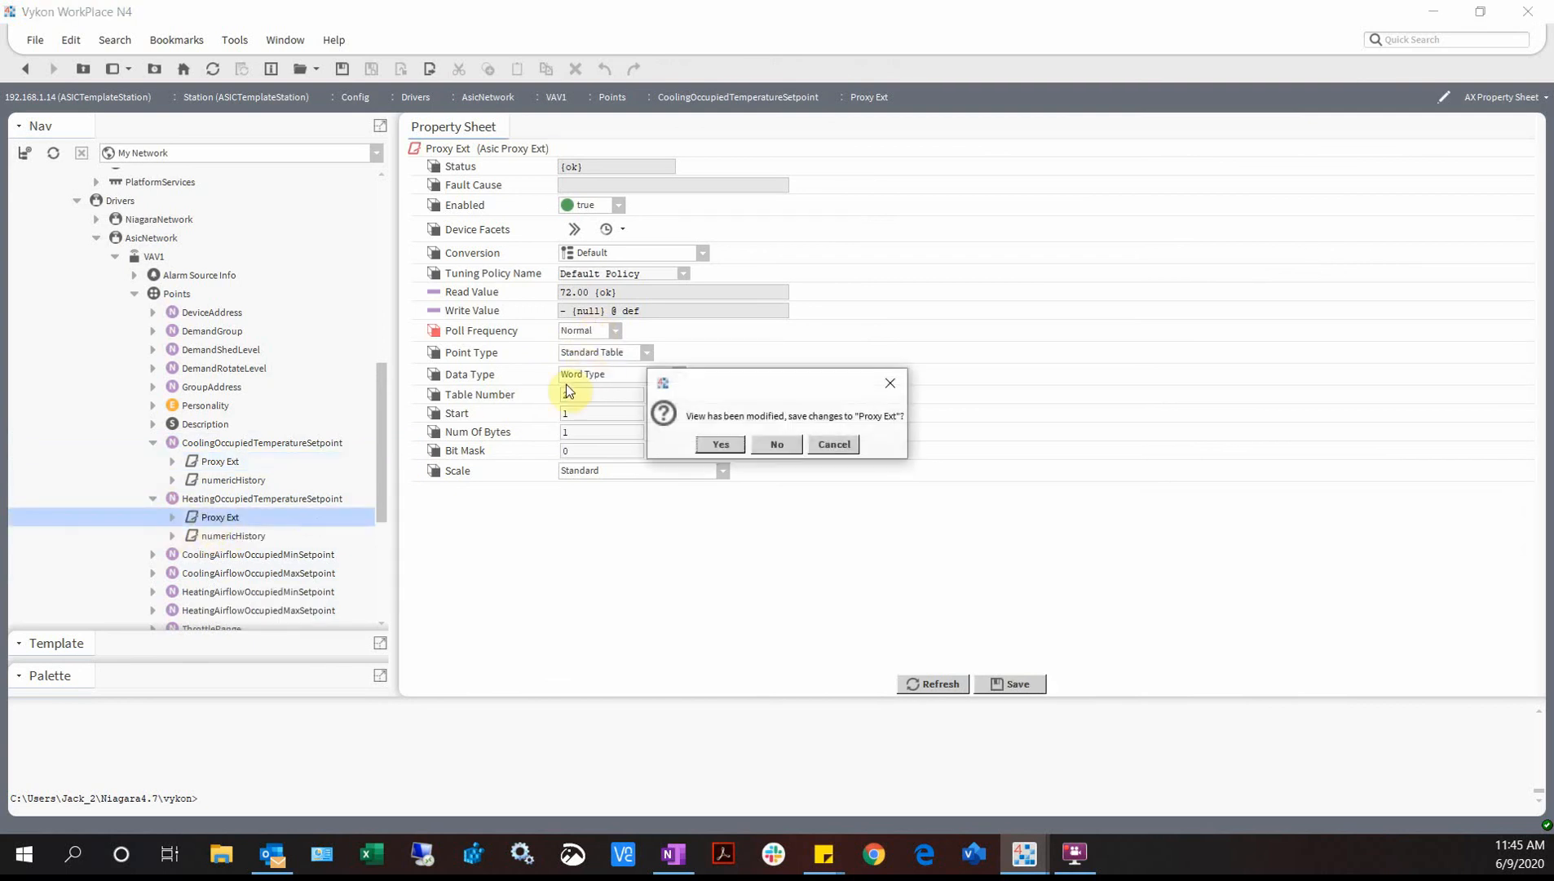
click(725, 443)
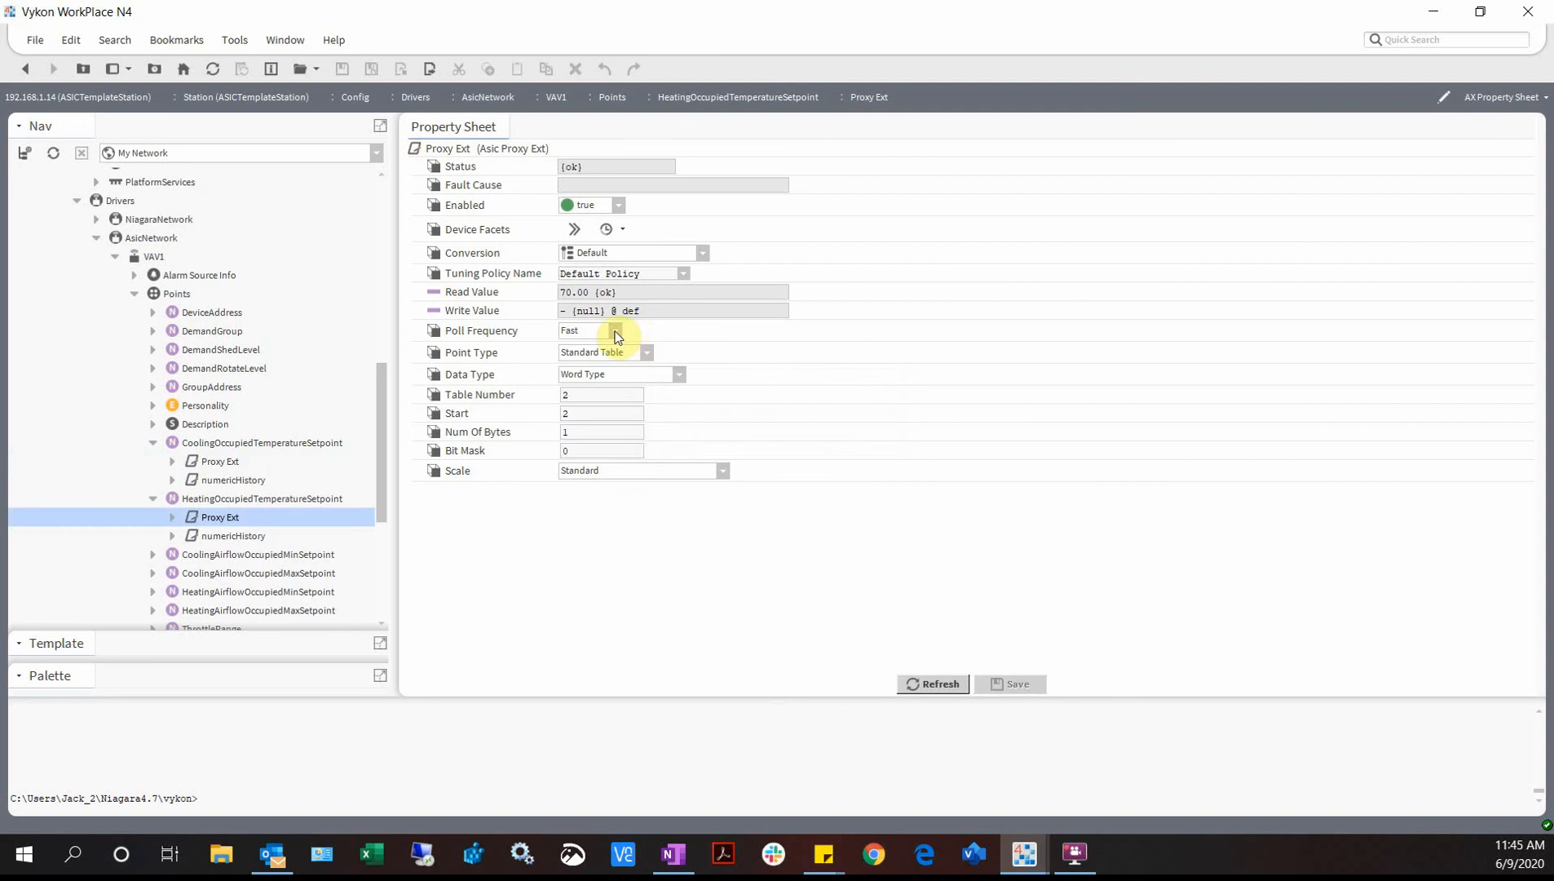
- Set the Poll Frequency of HeatingOccupiedTemperatureSetpoint's Proxy Ext to Normal and save the change
click(616, 331)
click(610, 367)
click(996, 683)
- Return to ProgramService's Batch Editor and check pollFrequency for the proxy extensions of CoolingOccupiedTemperatureSetpoint and HeatingOccupiedTemperatureSetpoint
scroll(206, 364, up, 5)
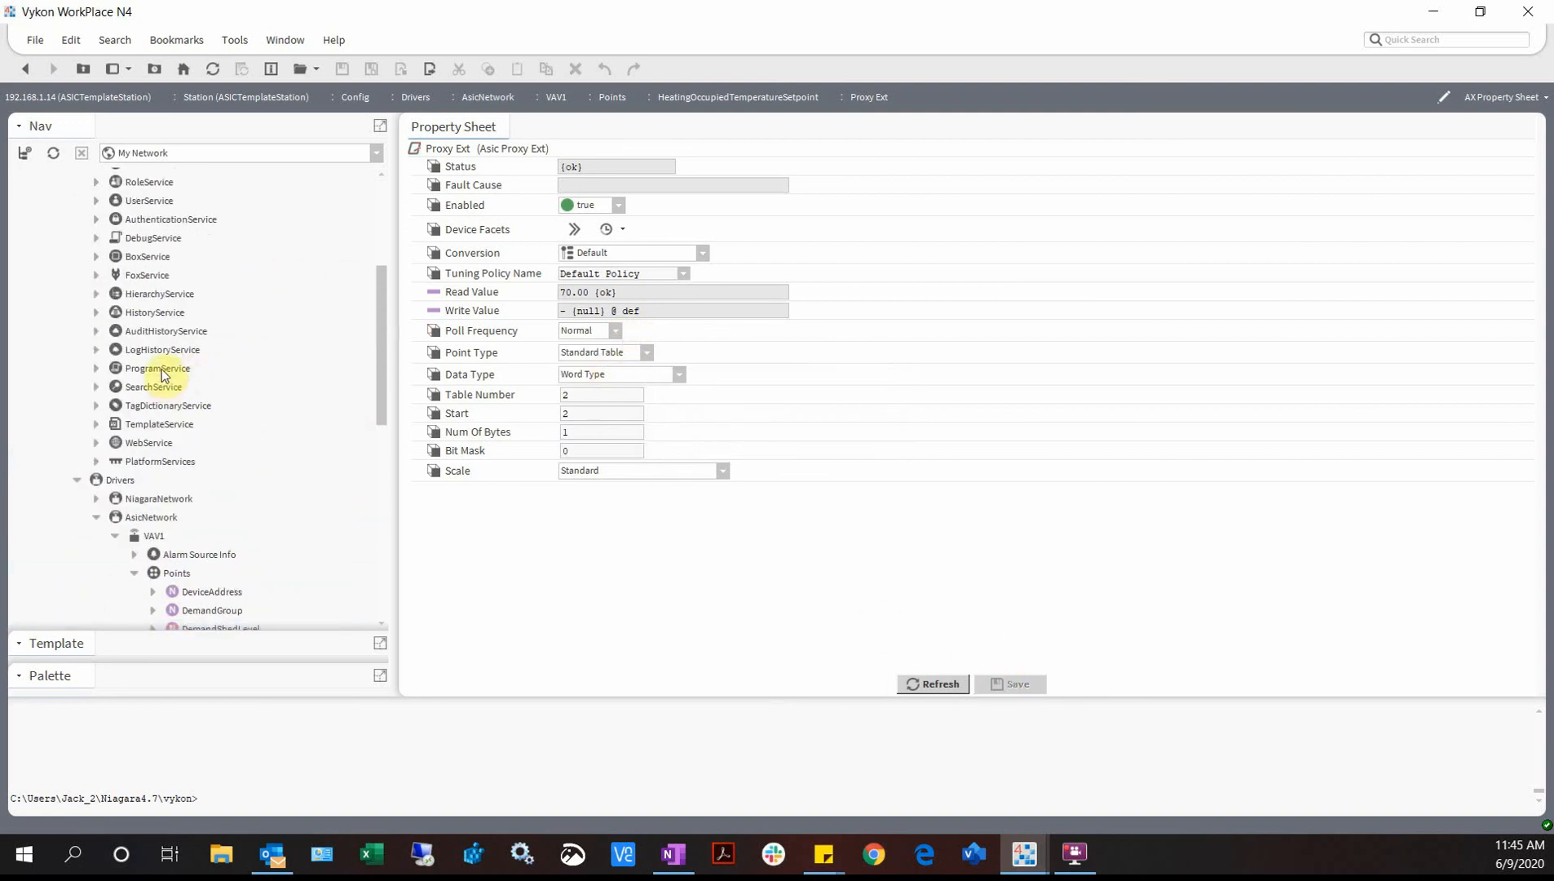
double_click(159, 368)
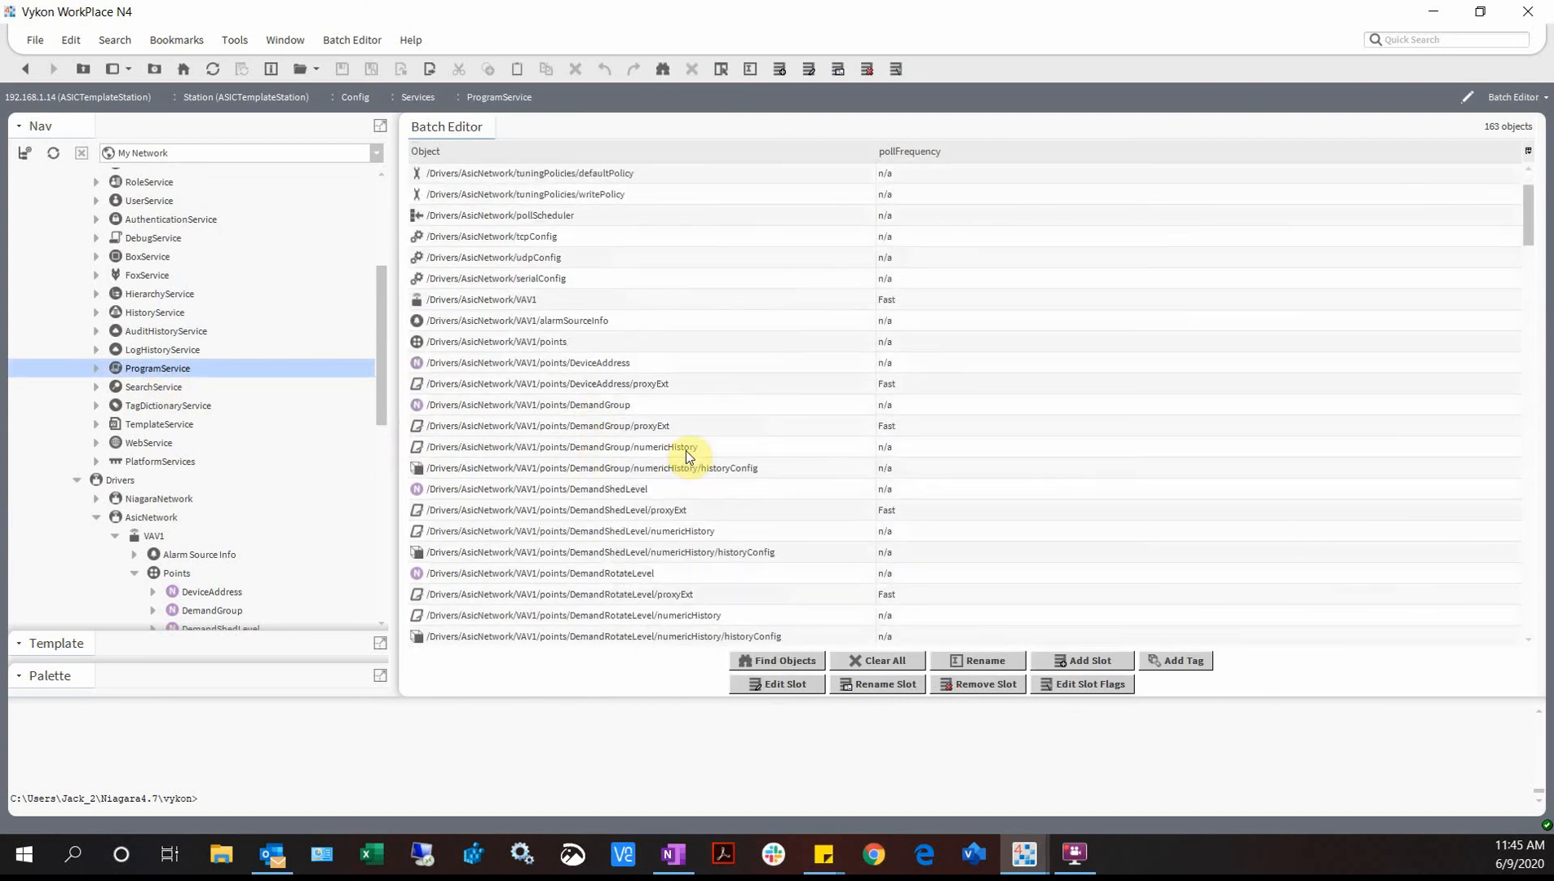
scroll(694, 453, down, 9)
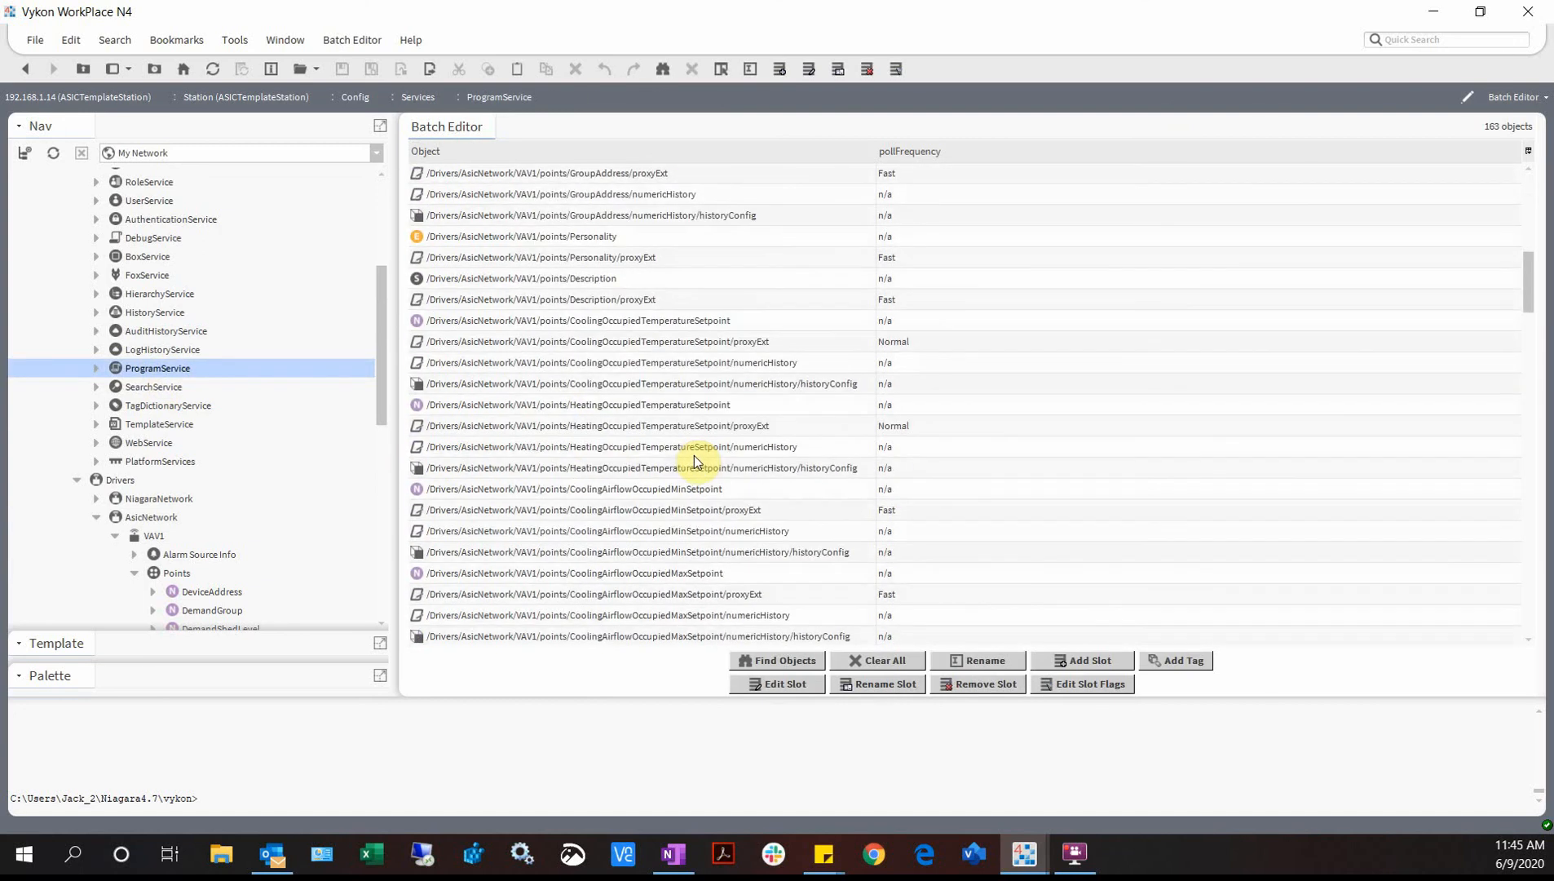
click(915, 348)
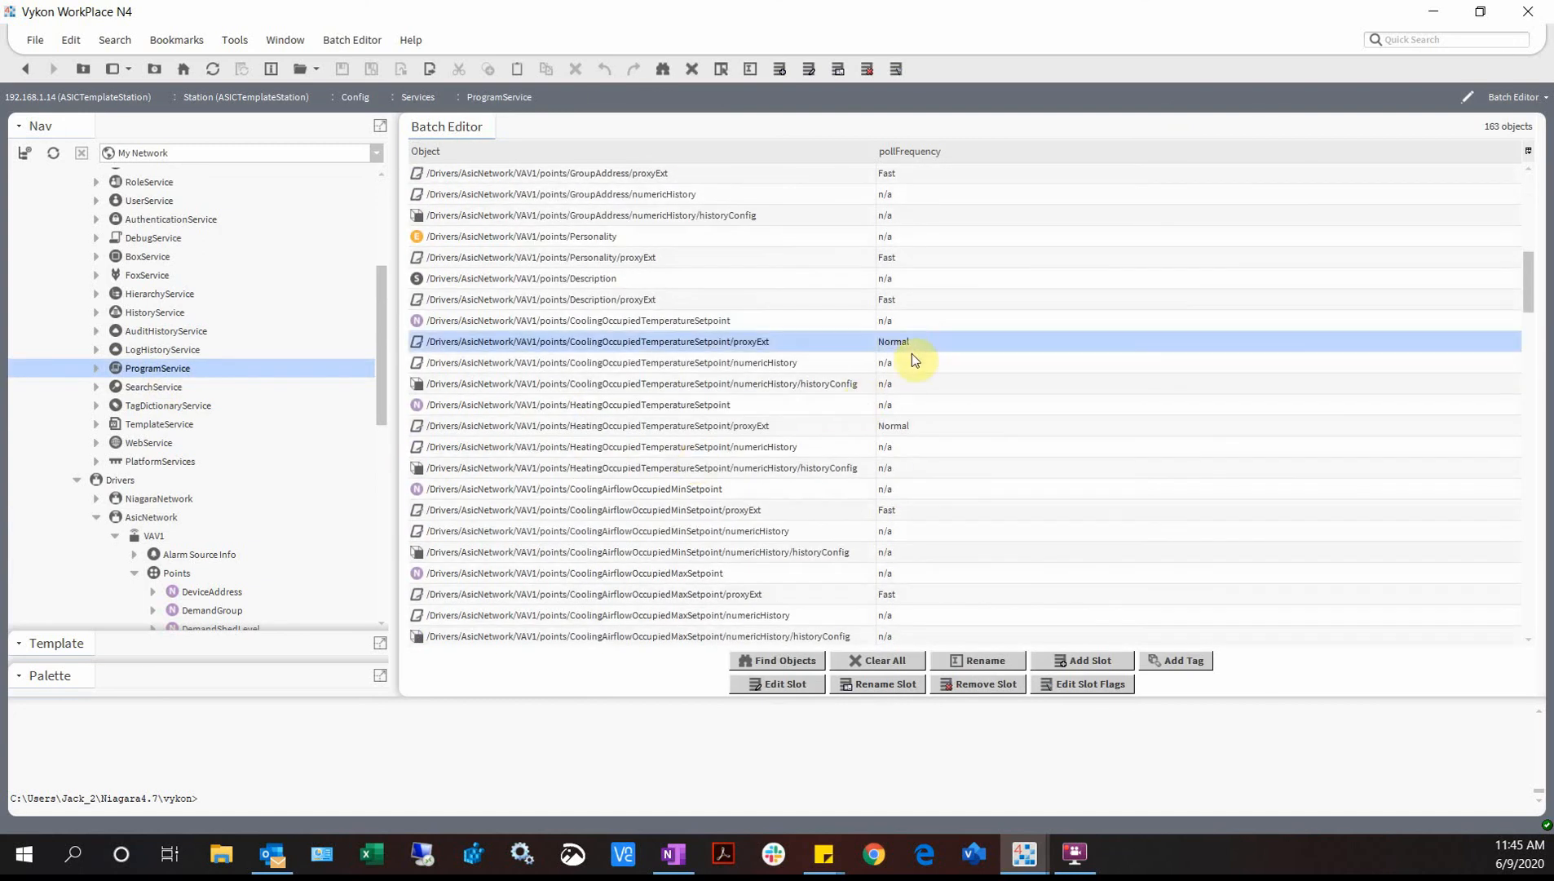
click(907, 426)
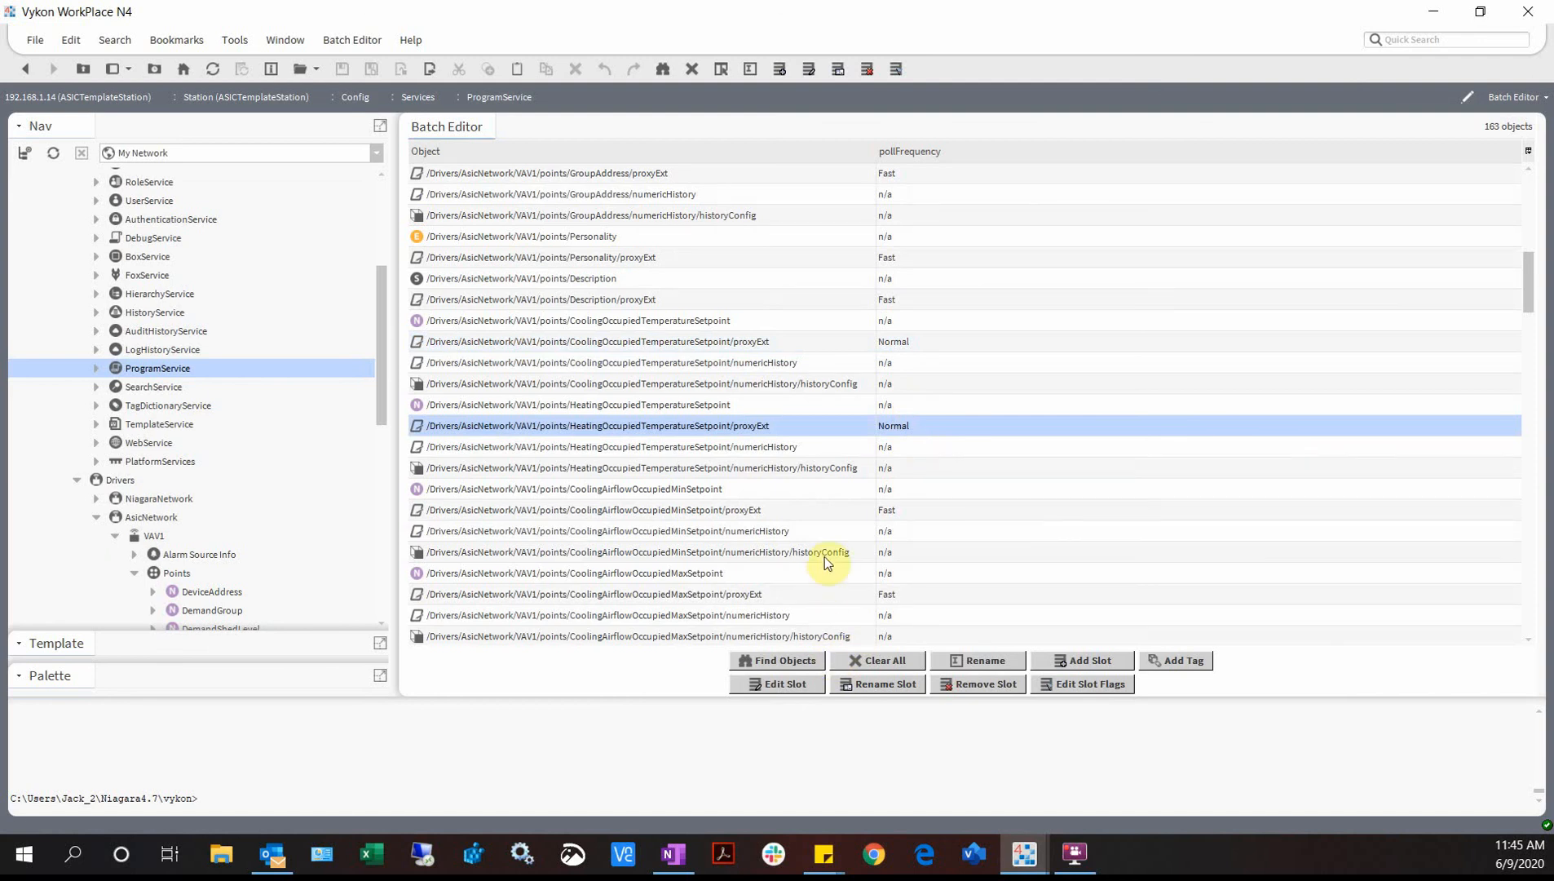
- Bring up the Bql Query Builder for finding objects and dismiss it without running a query
scroll(828, 552, up, 2)
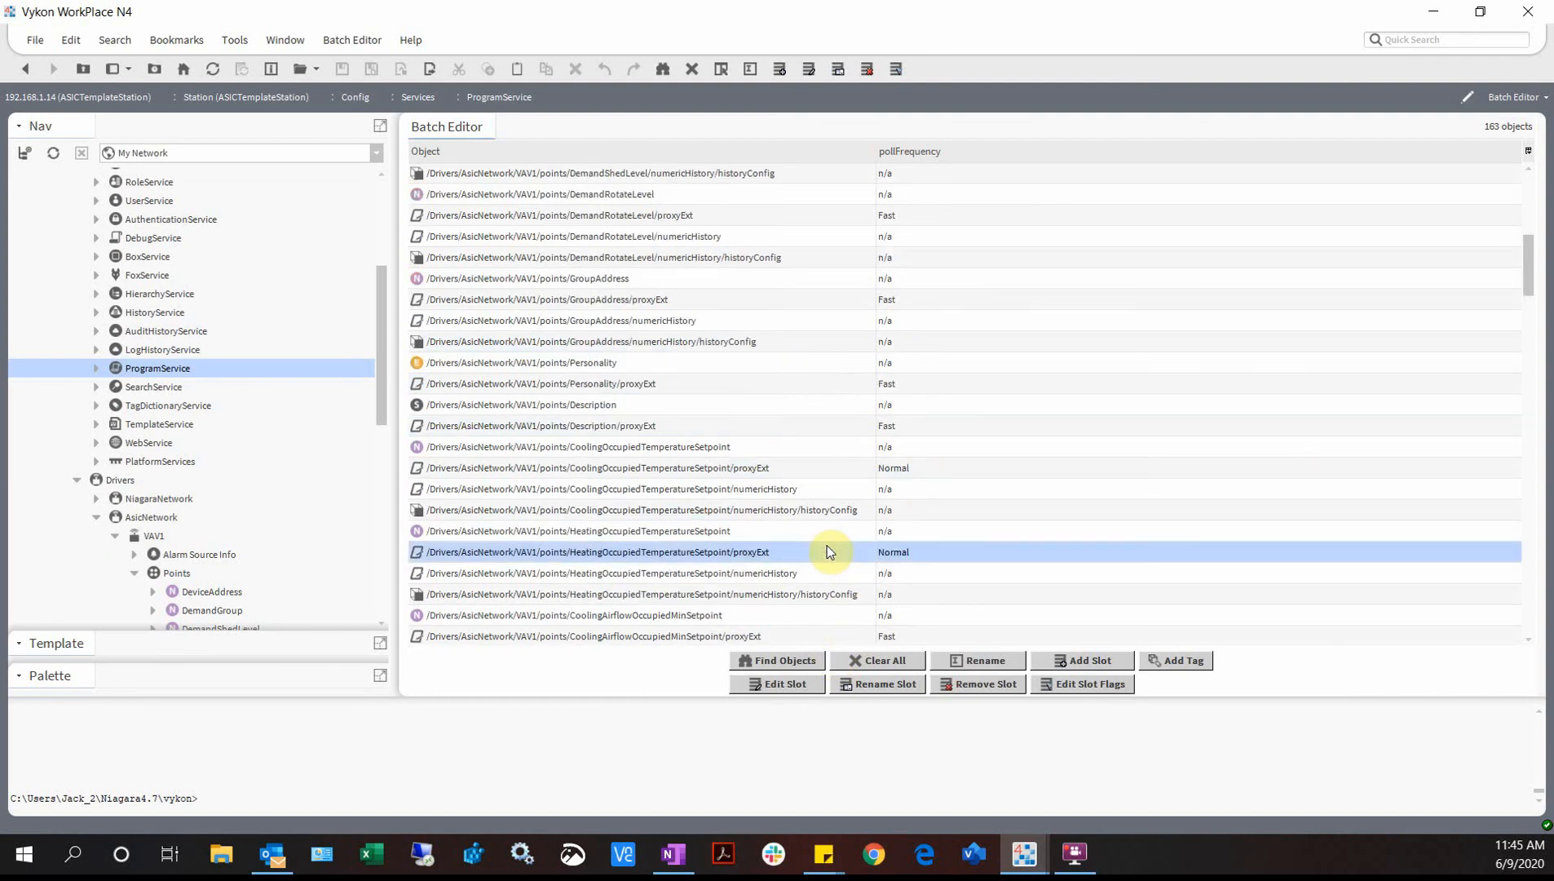
scroll(827, 548, up, 7)
click(806, 660)
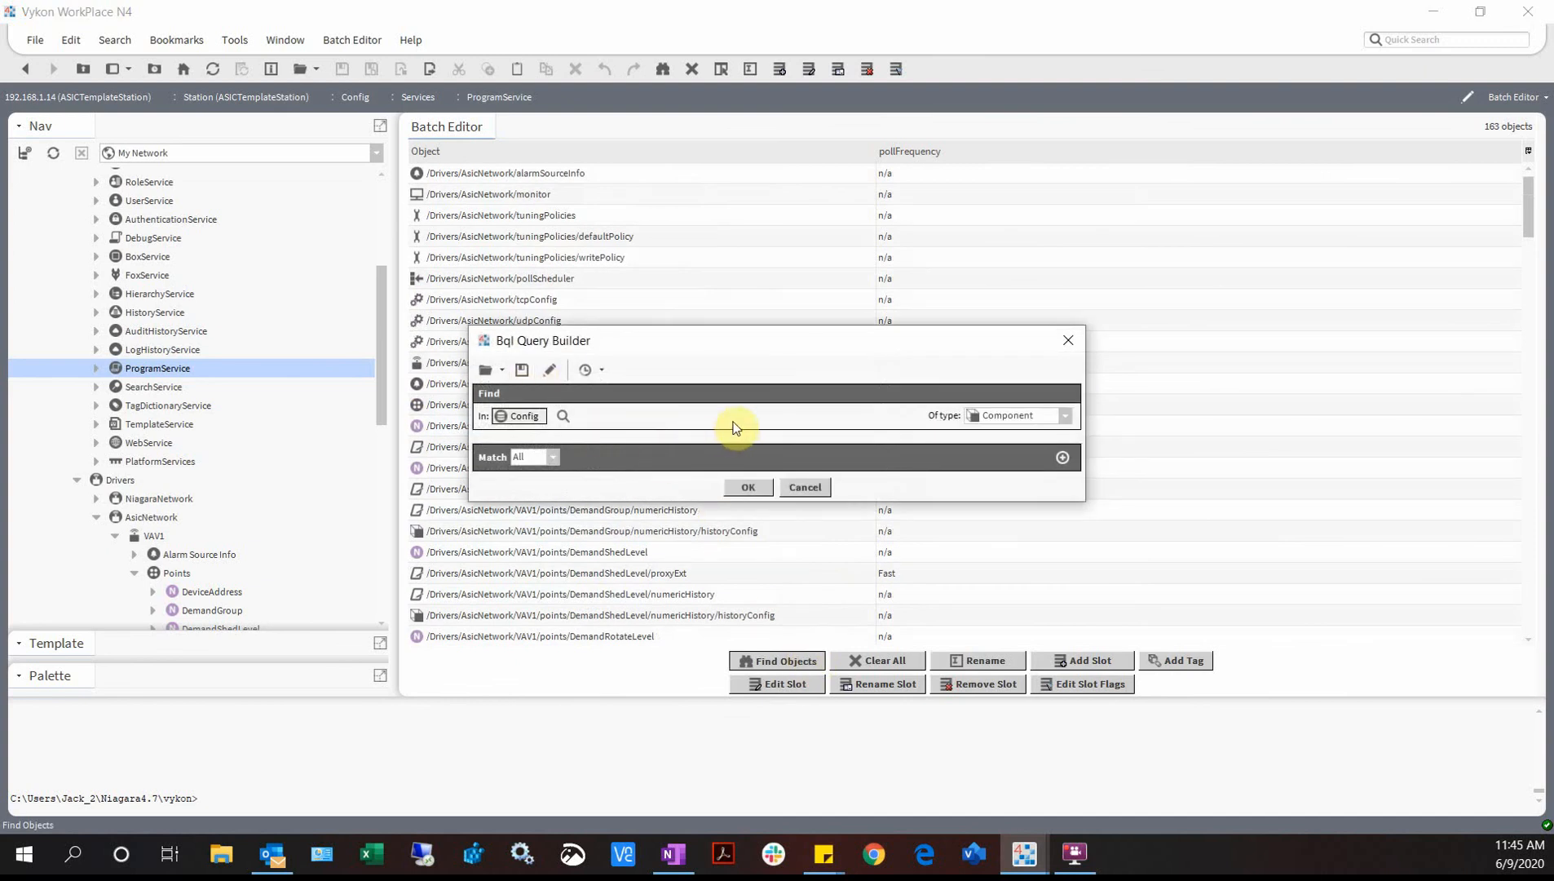
click(818, 486)
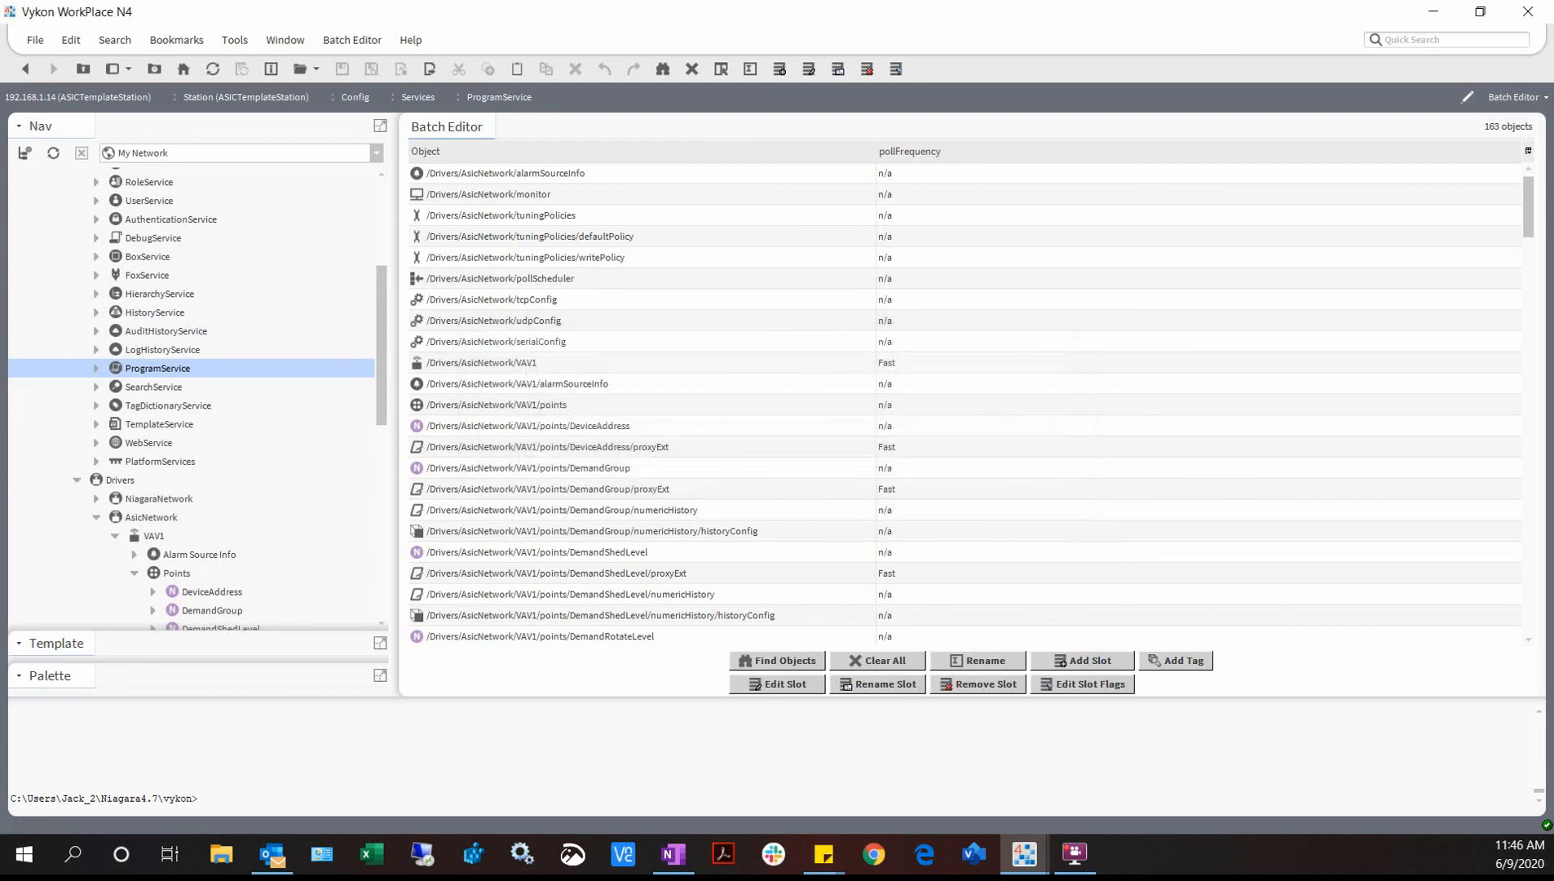